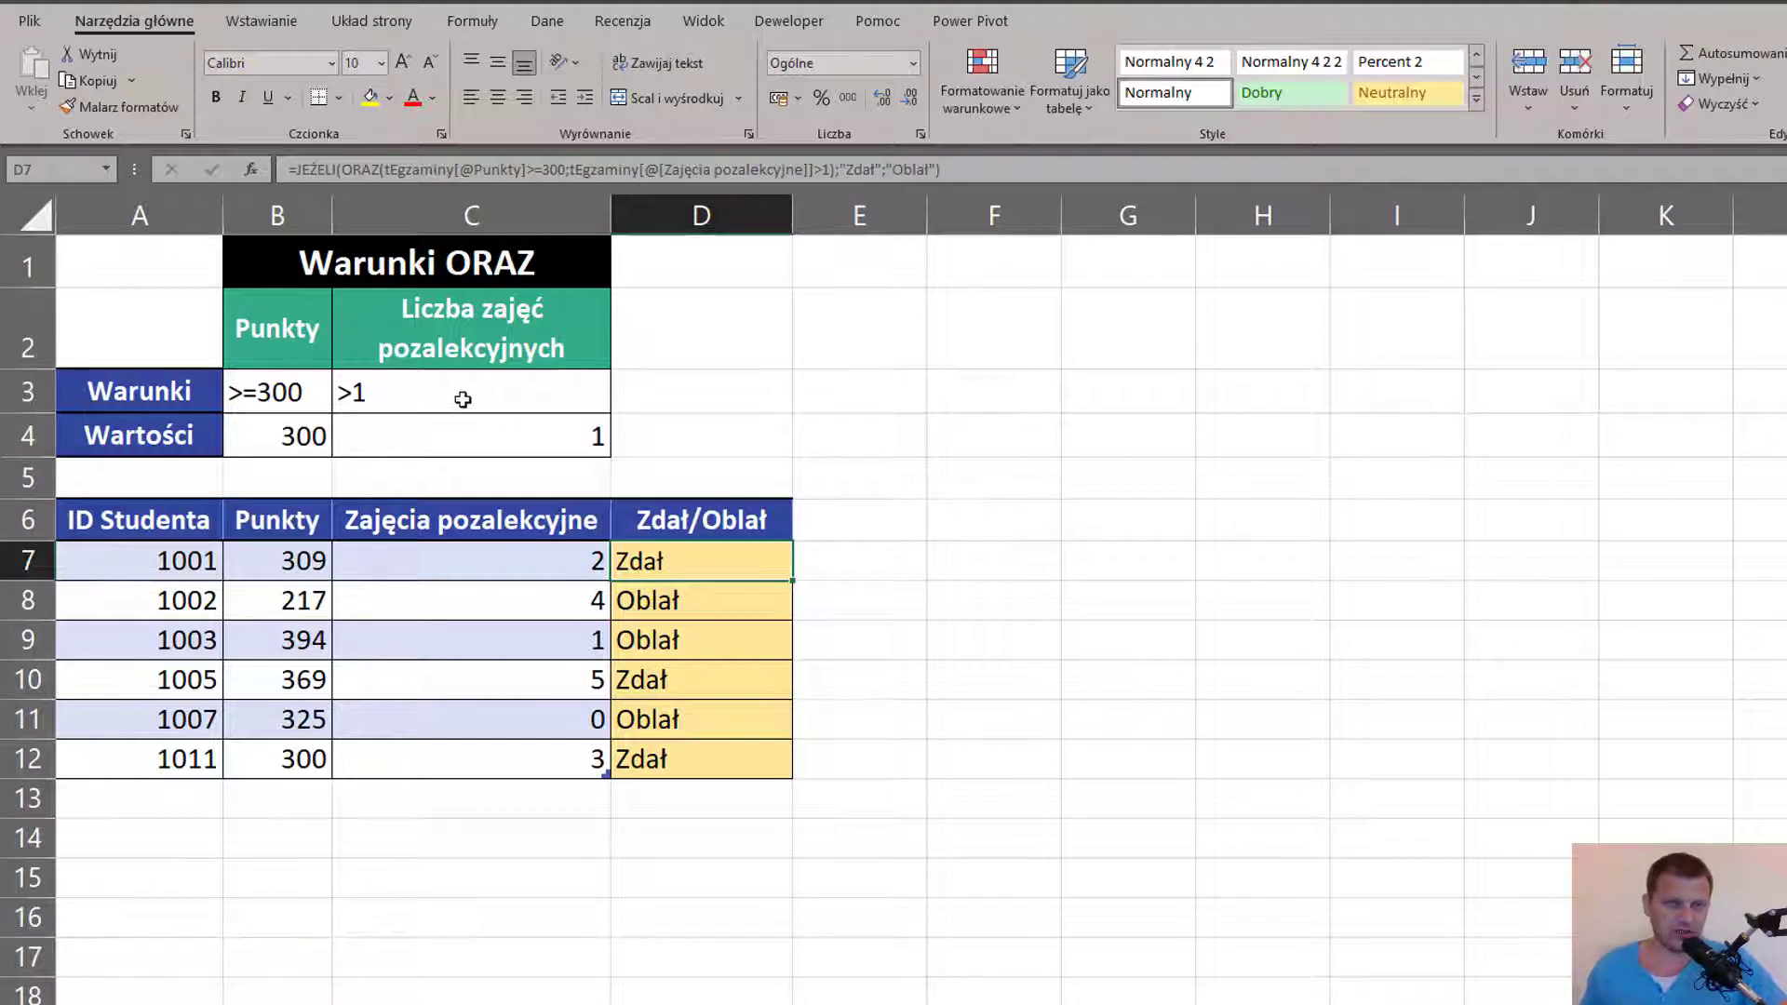
Review the B4 threshold and the B3, C3 and D7 formulas behind the Zdał/Oblał result, leaving them unchanged.
{"action": "left_click", "coordinate": [274, 440]}
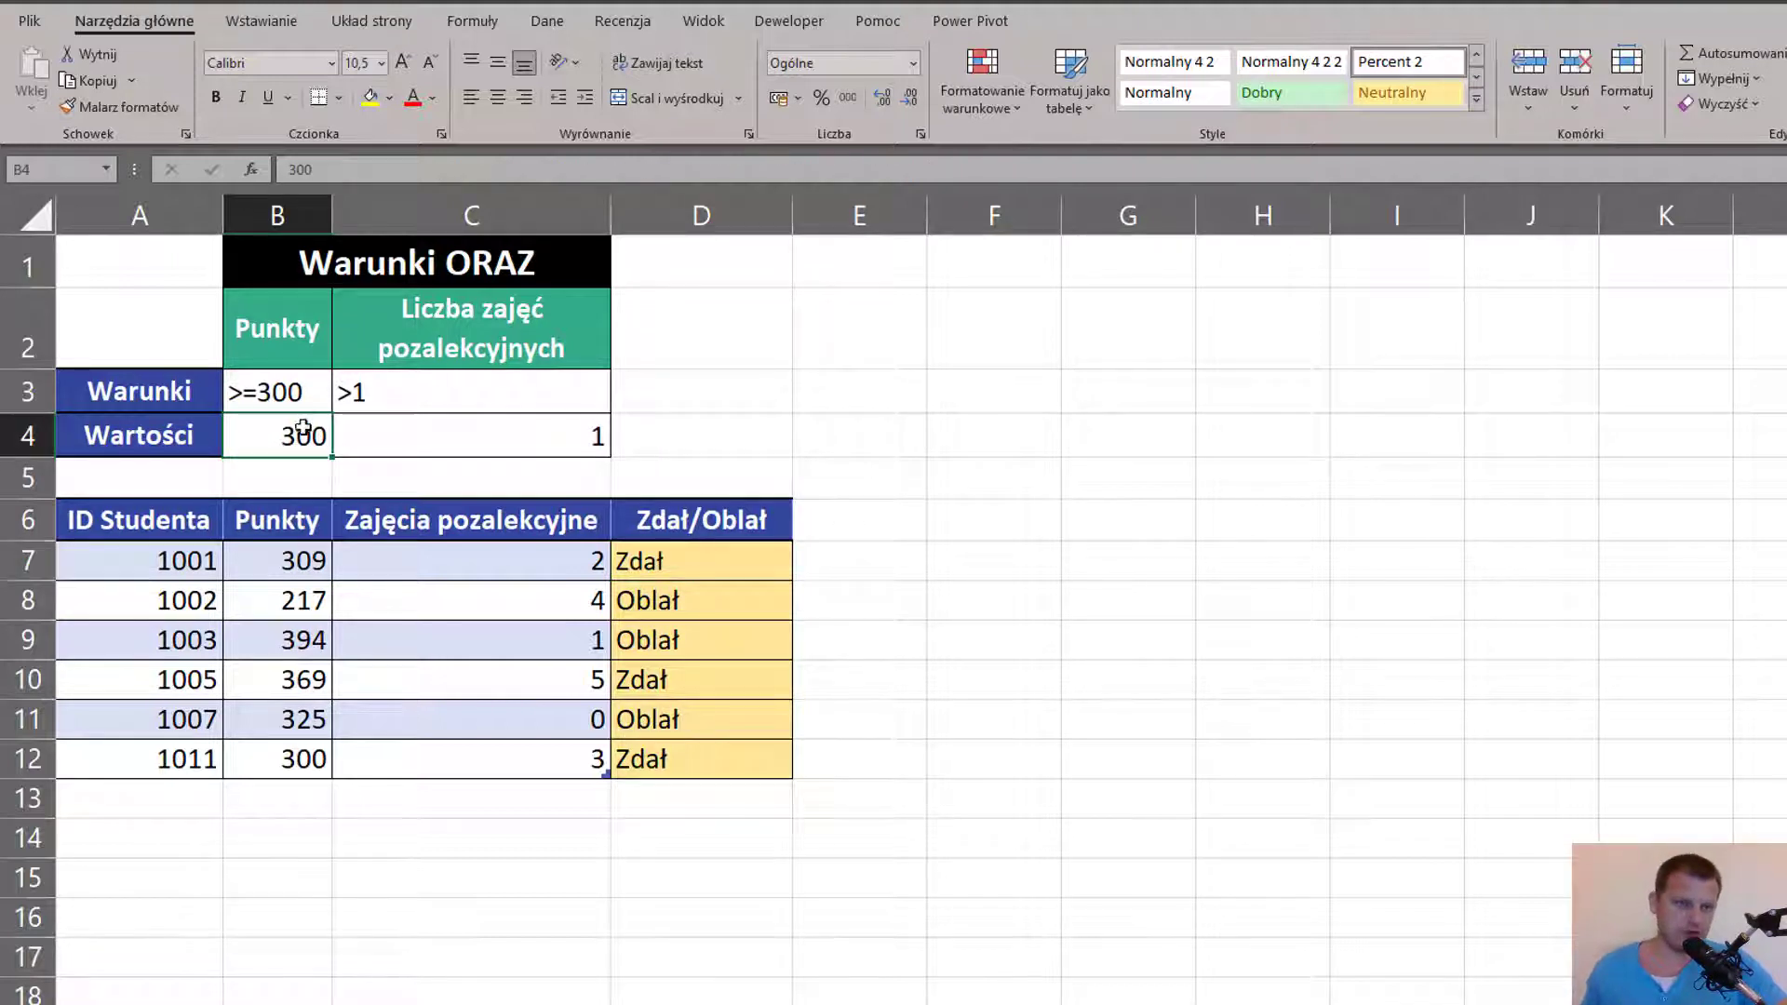
{"action": "left_click", "coordinate": [296, 400]}
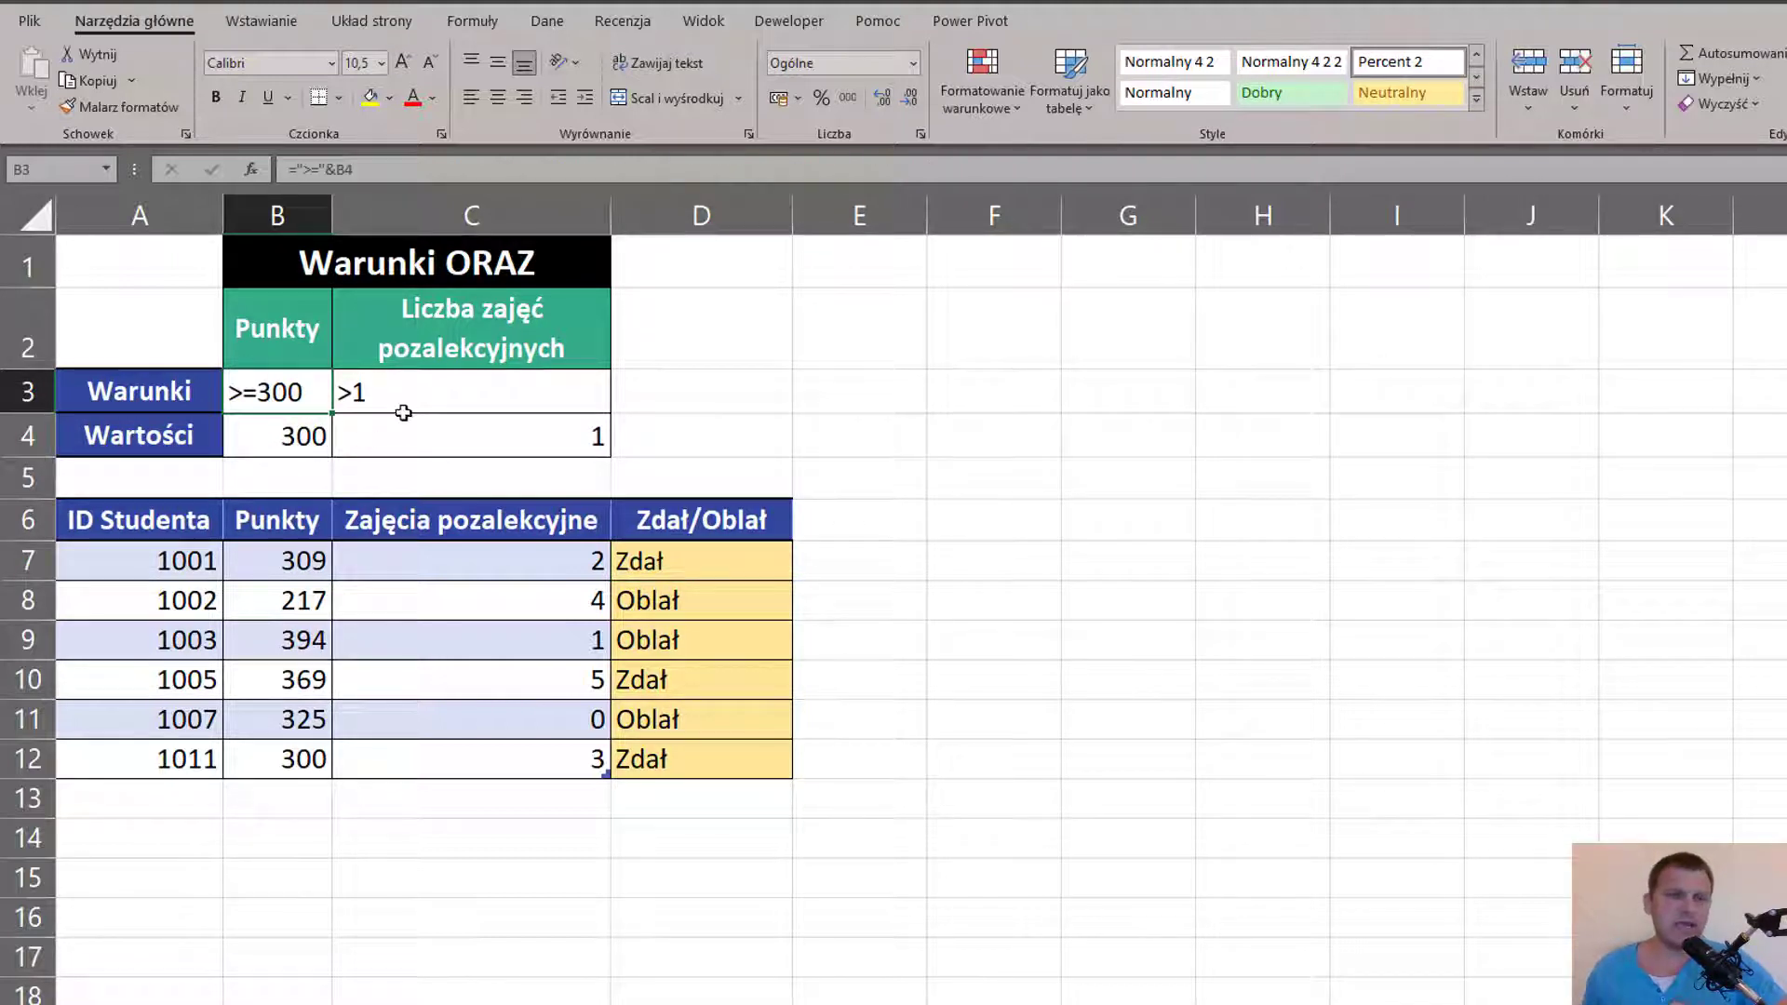
{"action": "left_click", "coordinate": [420, 389]}
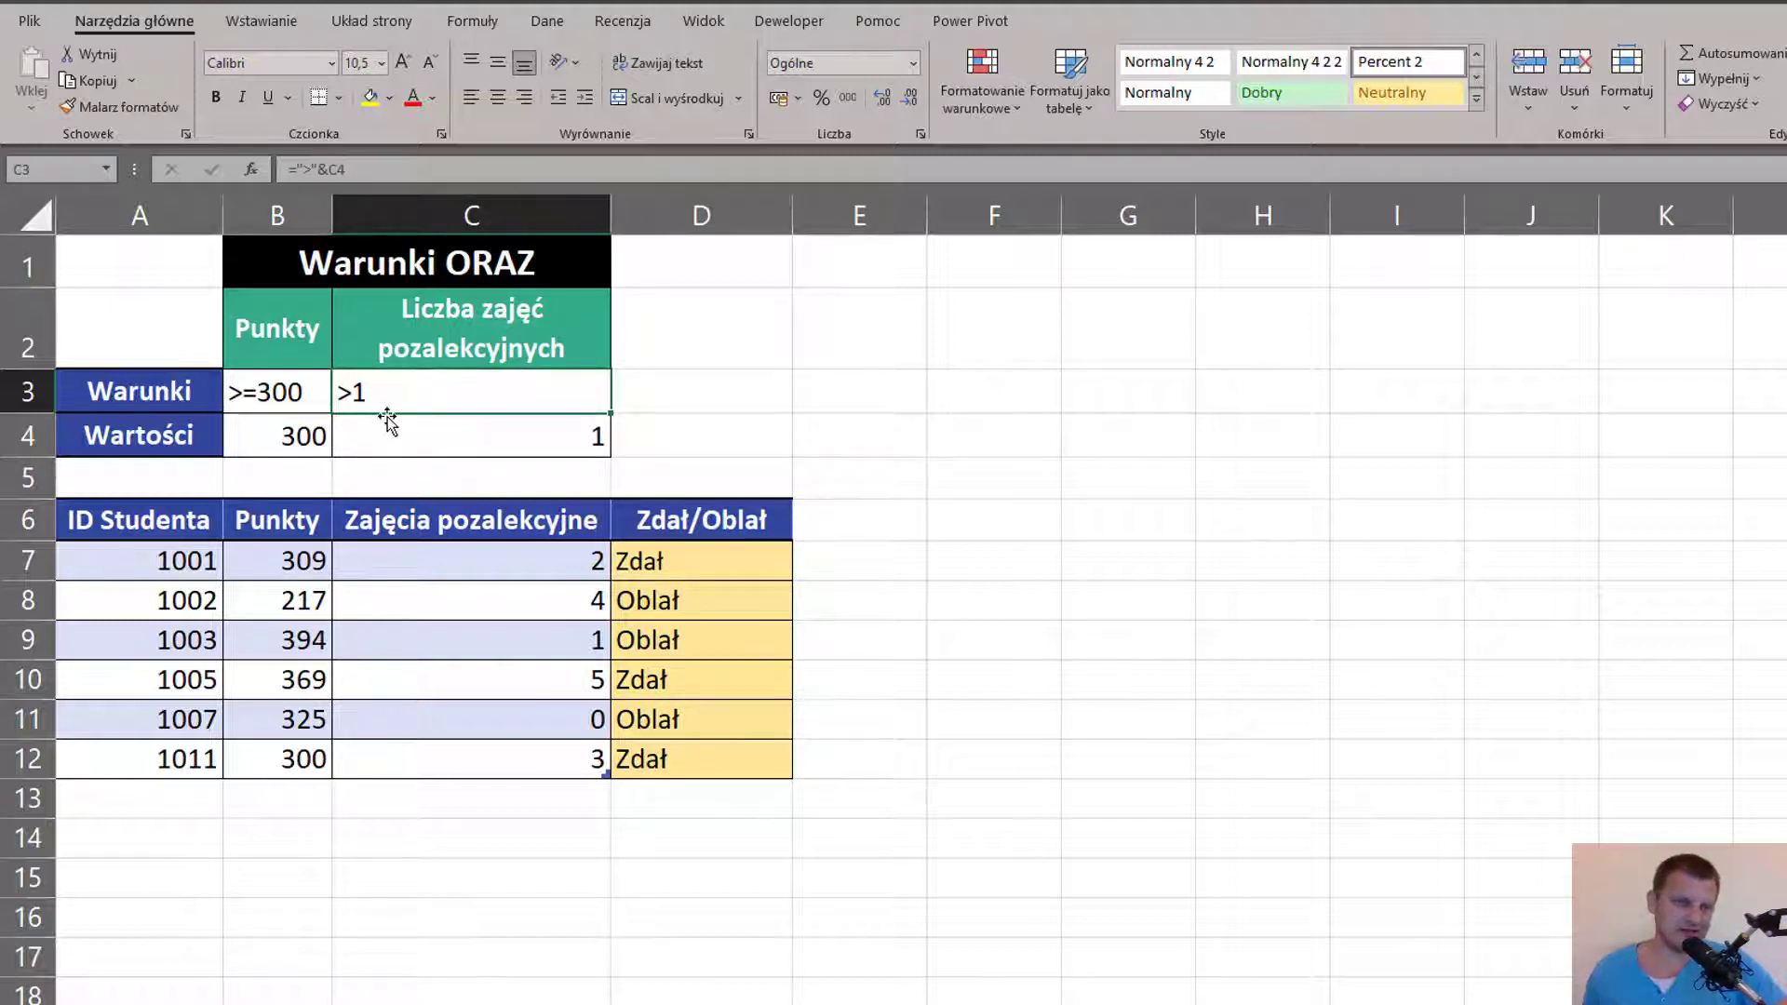
{"action": "left_click", "coordinate": [696, 559]}
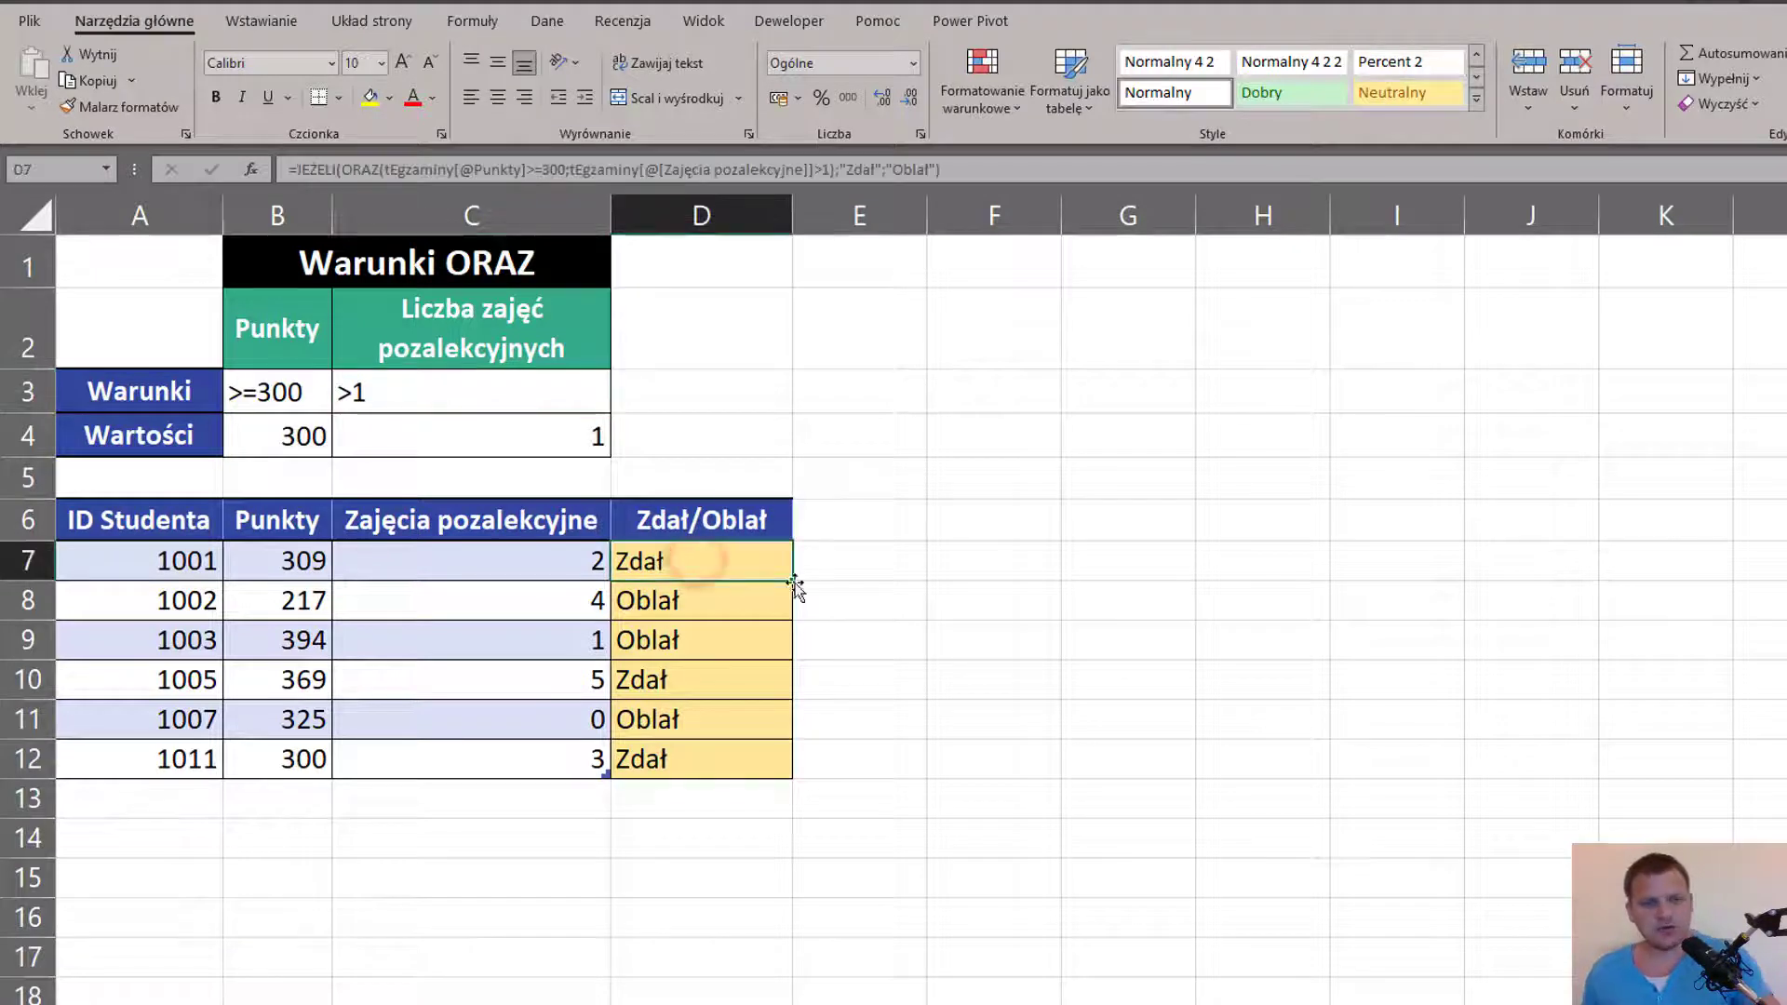
{"action": "key", "text": "F2"}
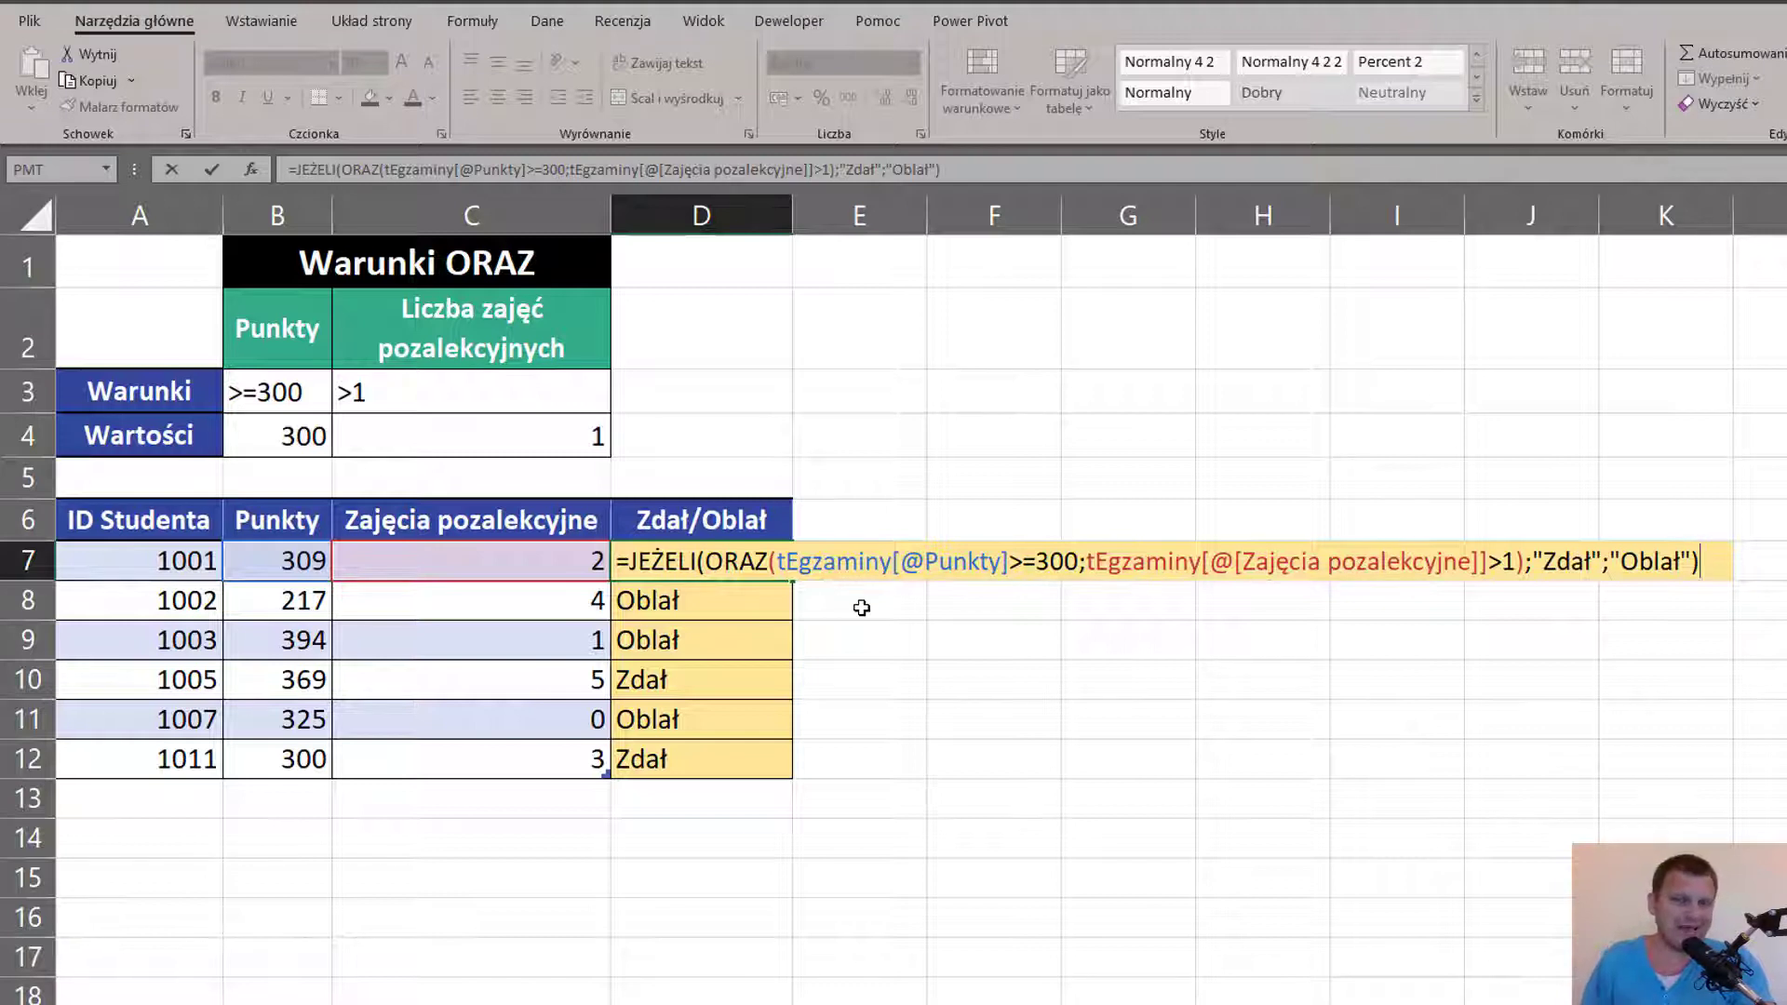
{"action": "left_click", "coordinate": [717, 562]}
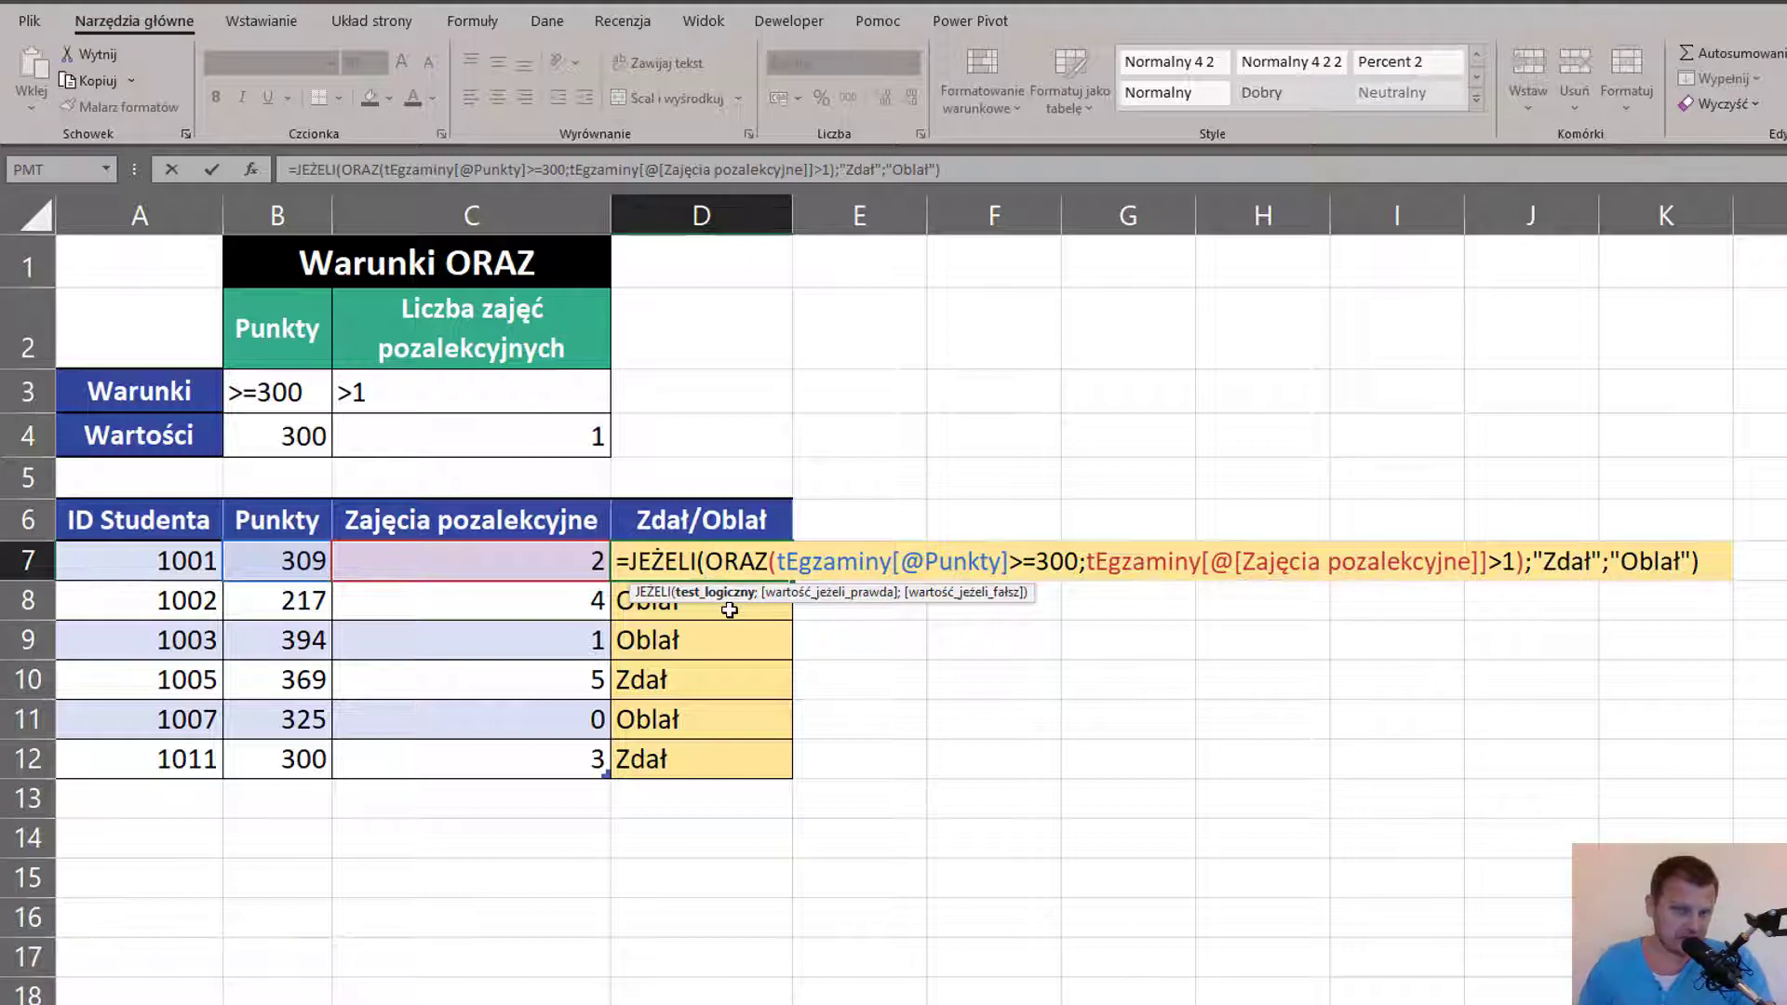
{"action": "key", "text": "Escape"}
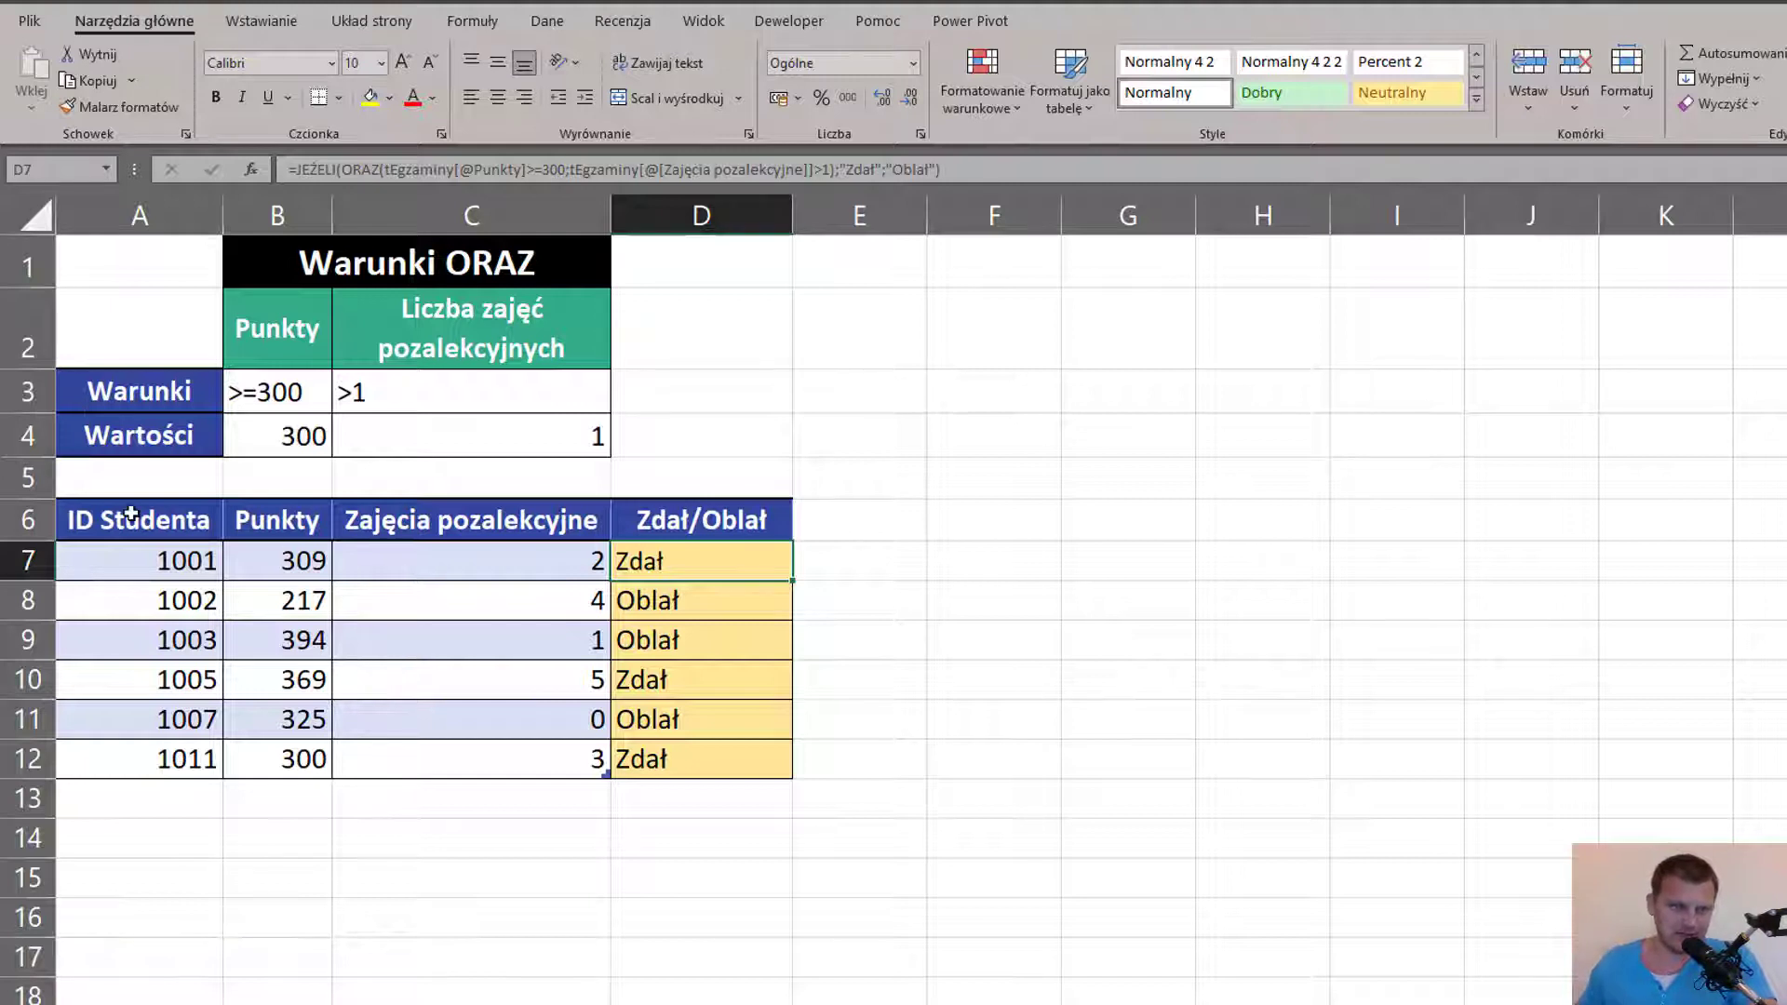
Load the exam table into Power Query using Dane > Z tabeli/zakresu.
{"action": "mouse_move", "coordinate": [132, 513]}
{"action": "left_mouse_down"}
{"action": "mouse_move", "coordinate": [528, 714]}
{"action": "mouse_move", "coordinate": [518, 756]}
{"action": "left_mouse_up"}
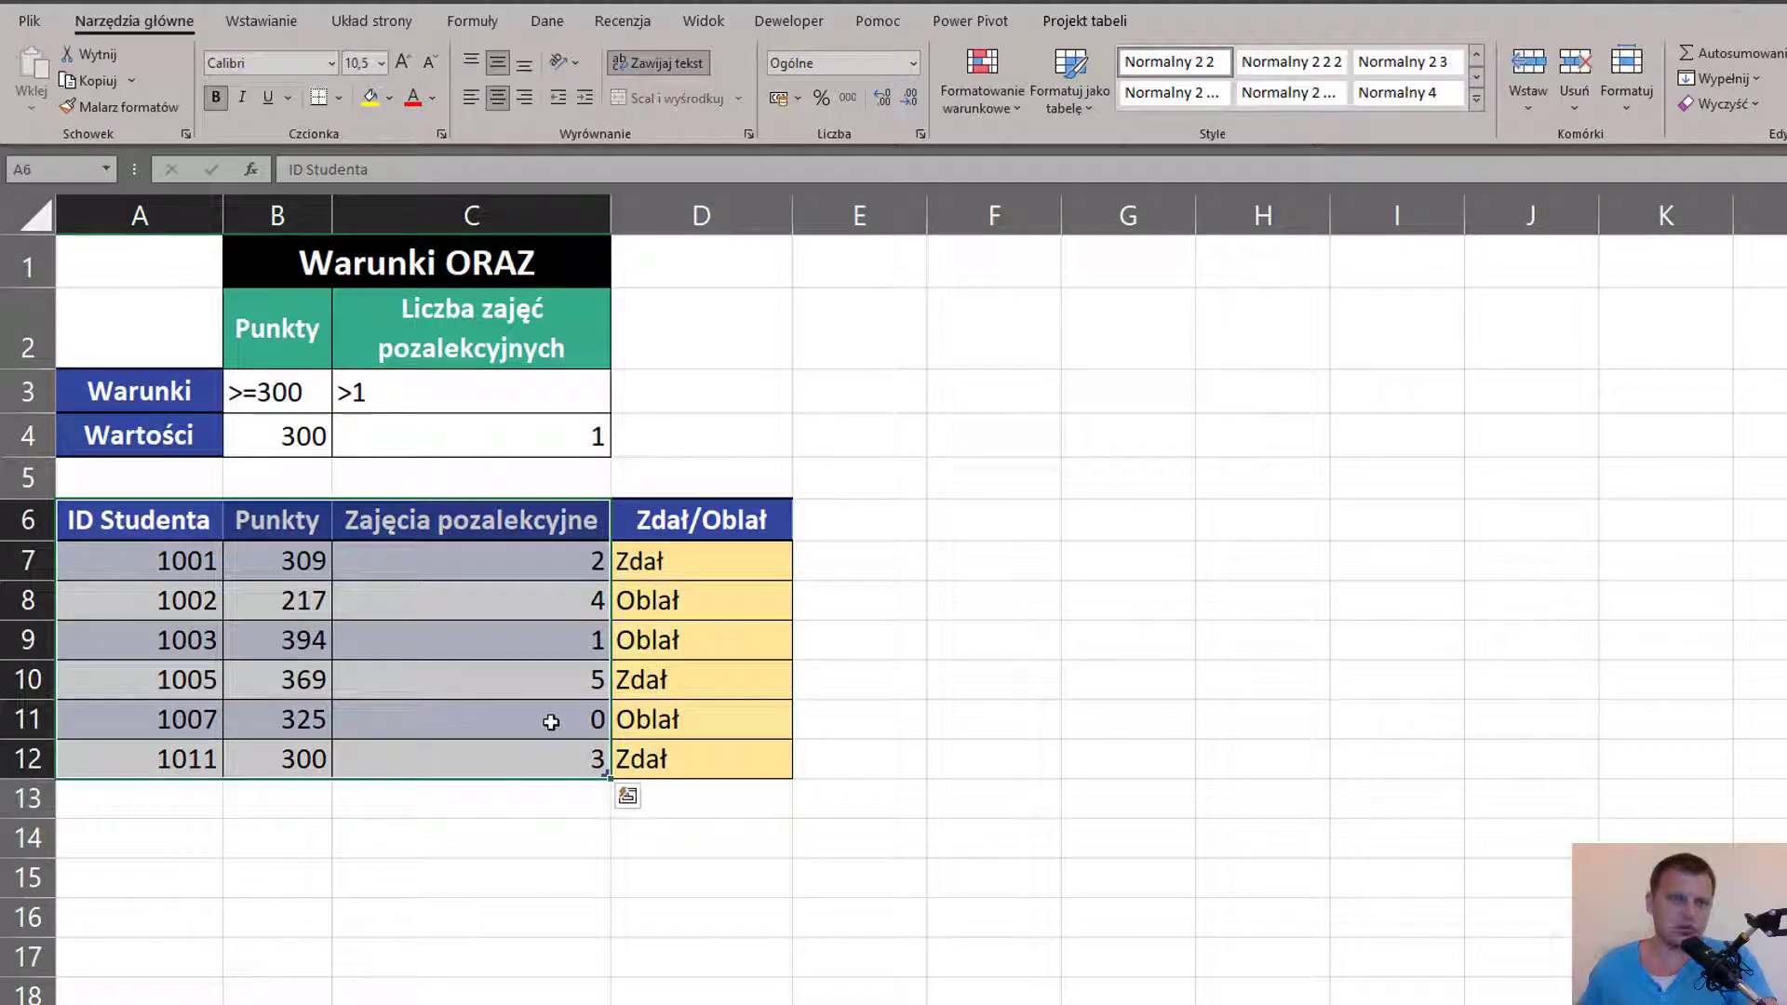
{"action": "left_click", "coordinate": [298, 569]}
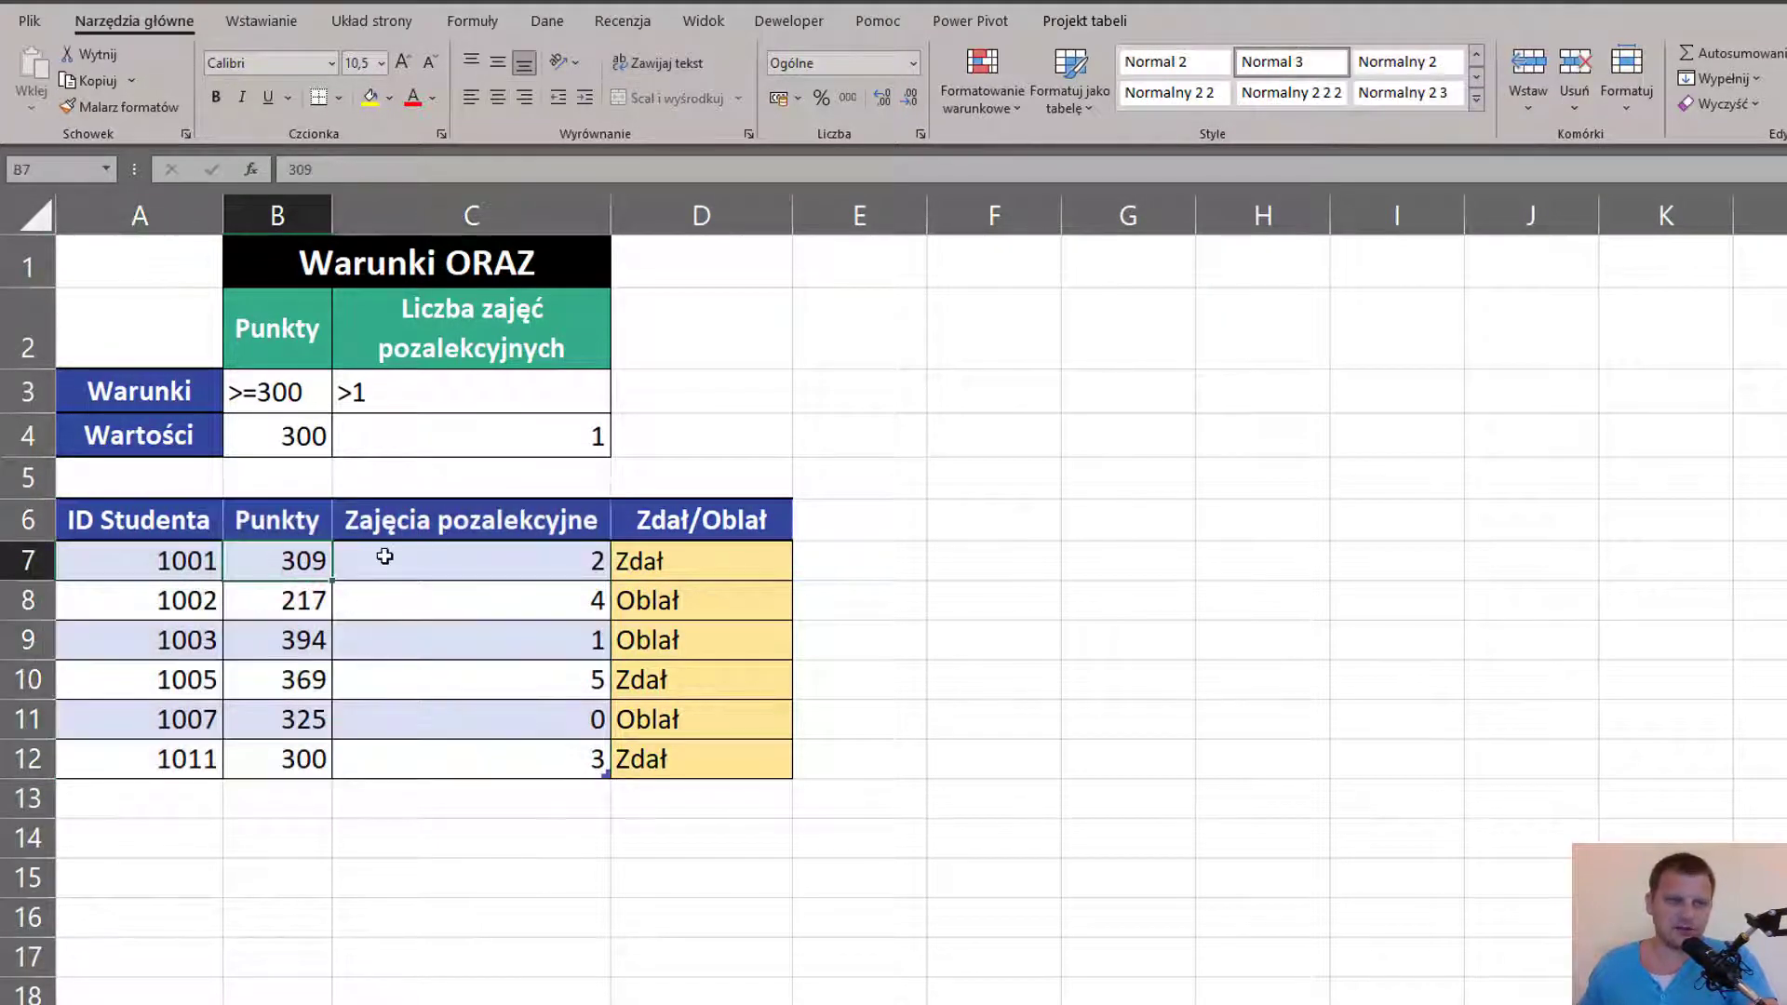
{"action": "left_click", "coordinate": [547, 22]}
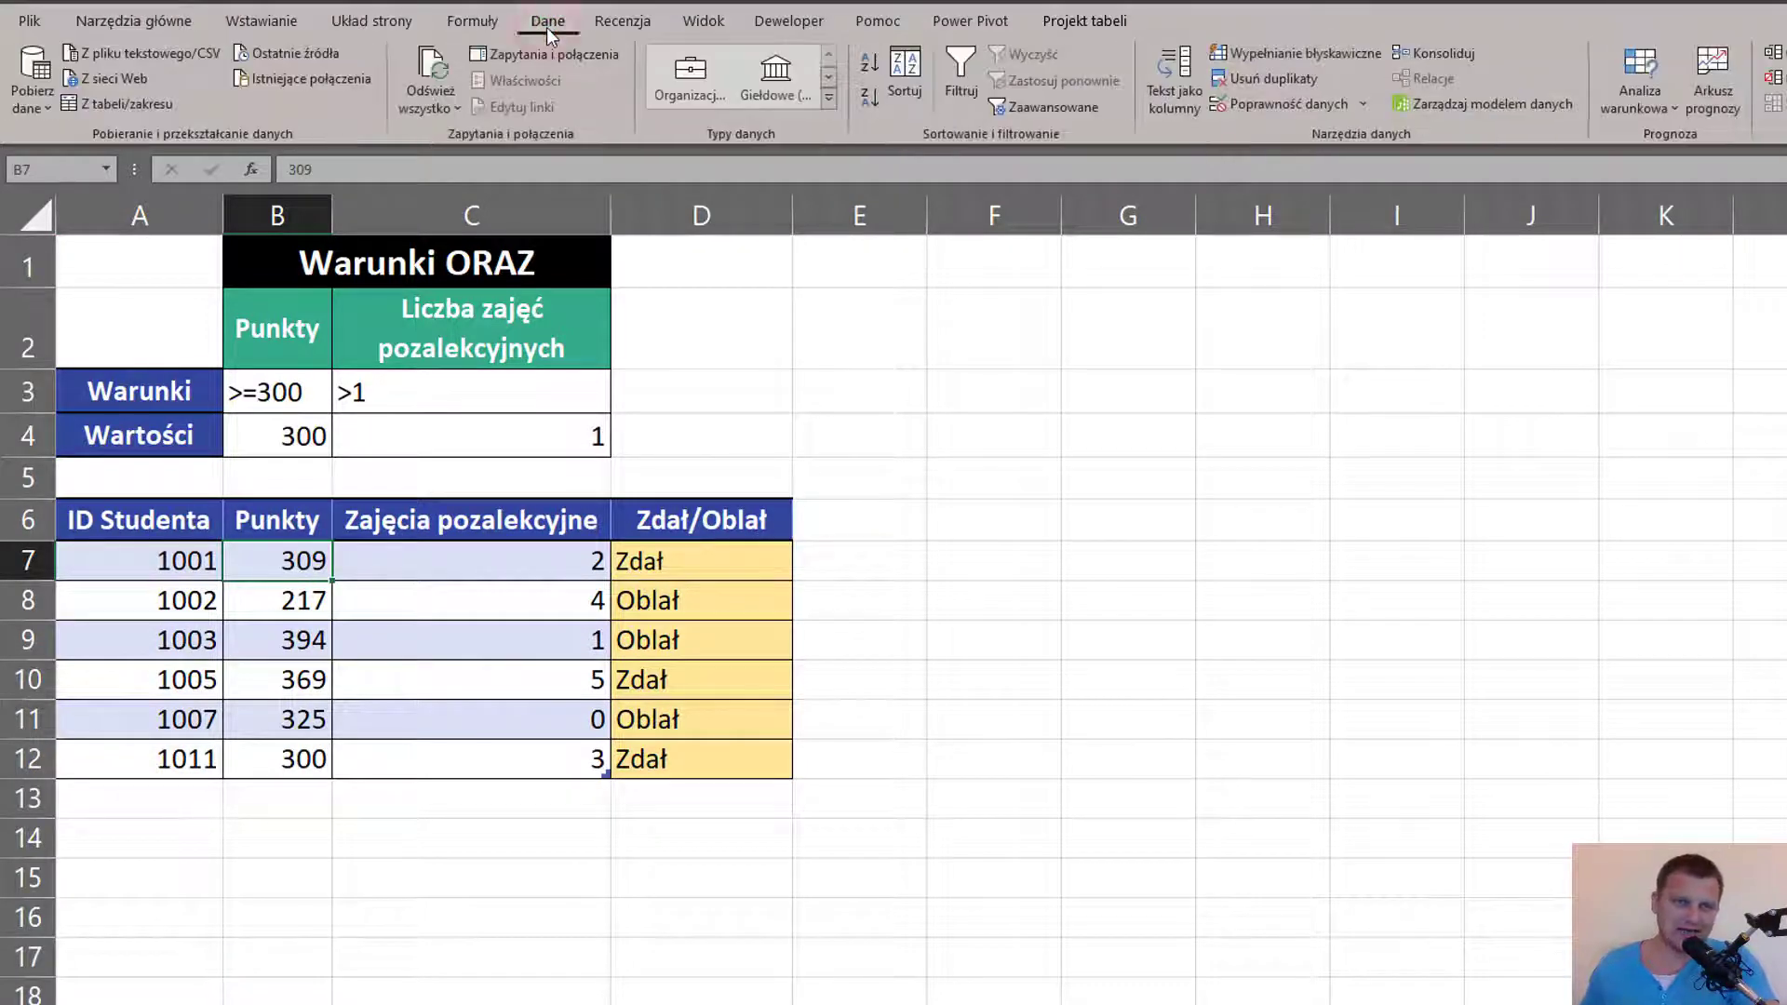
{"action": "left_click", "coordinate": [106, 104]}
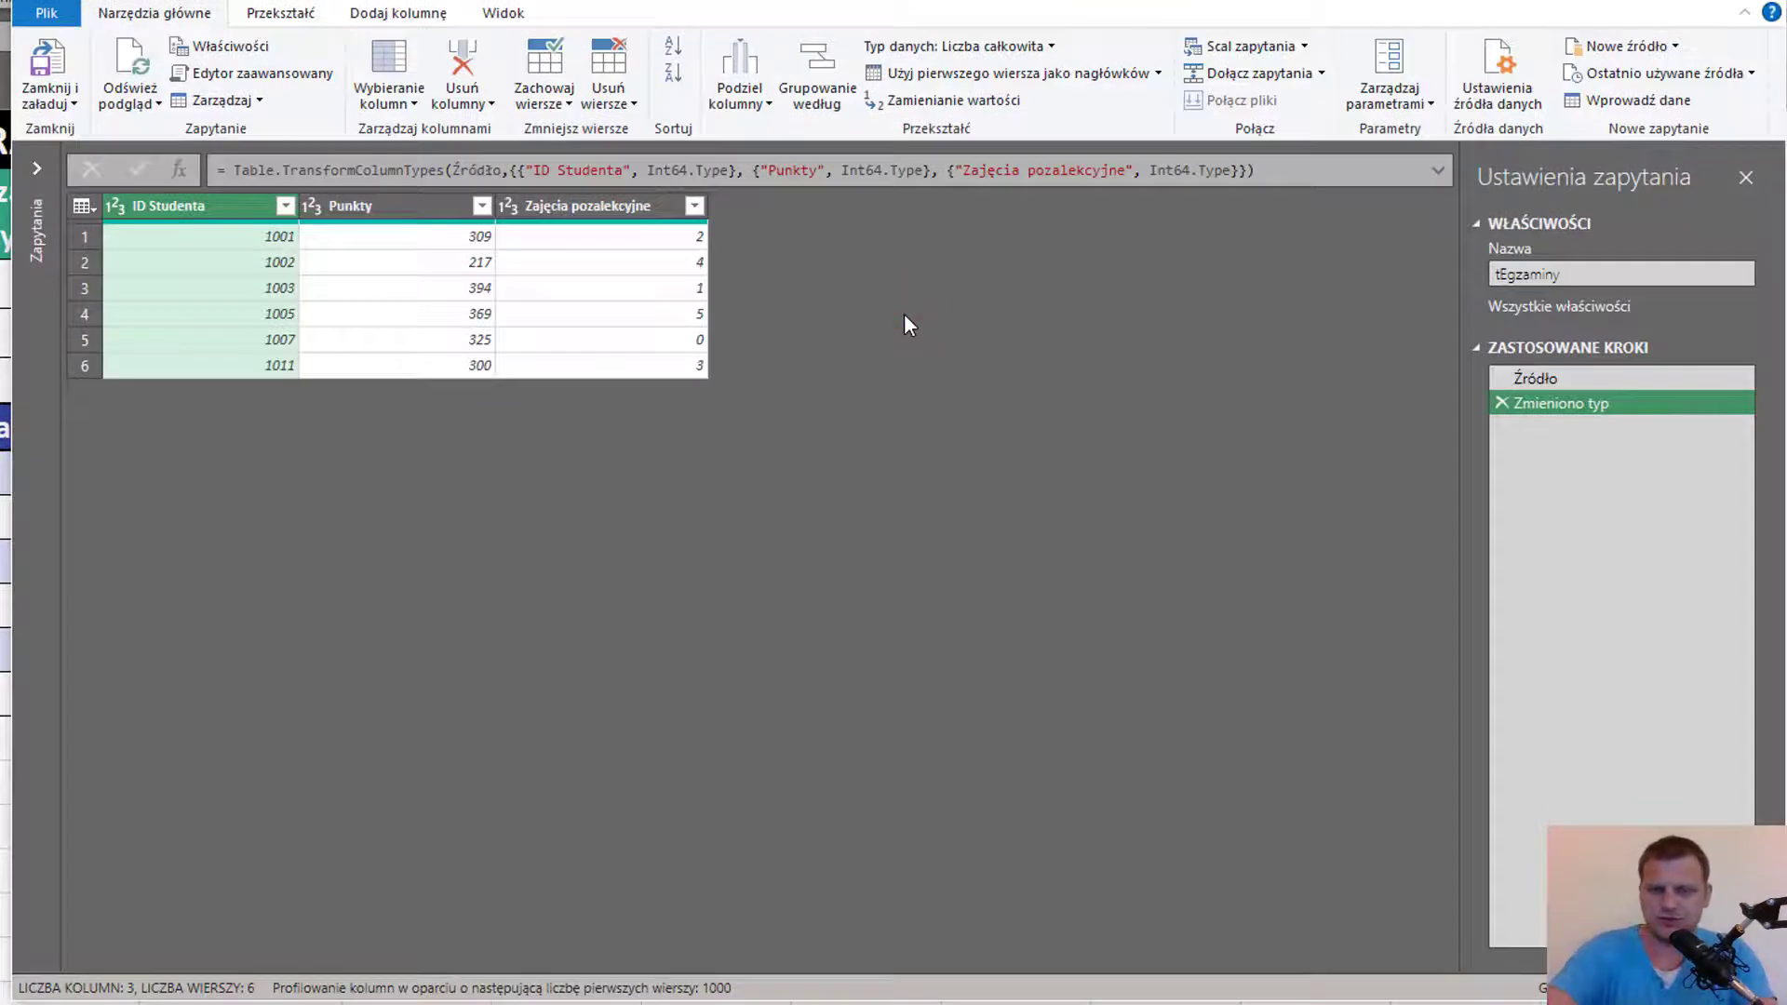
Enlarge the preview, select the Punkty and Zajęcia pozalekcyjne columns, and show the Dodaj kolumnę tools.
{"action": "key", "text": "ctrl+shift+plus"}
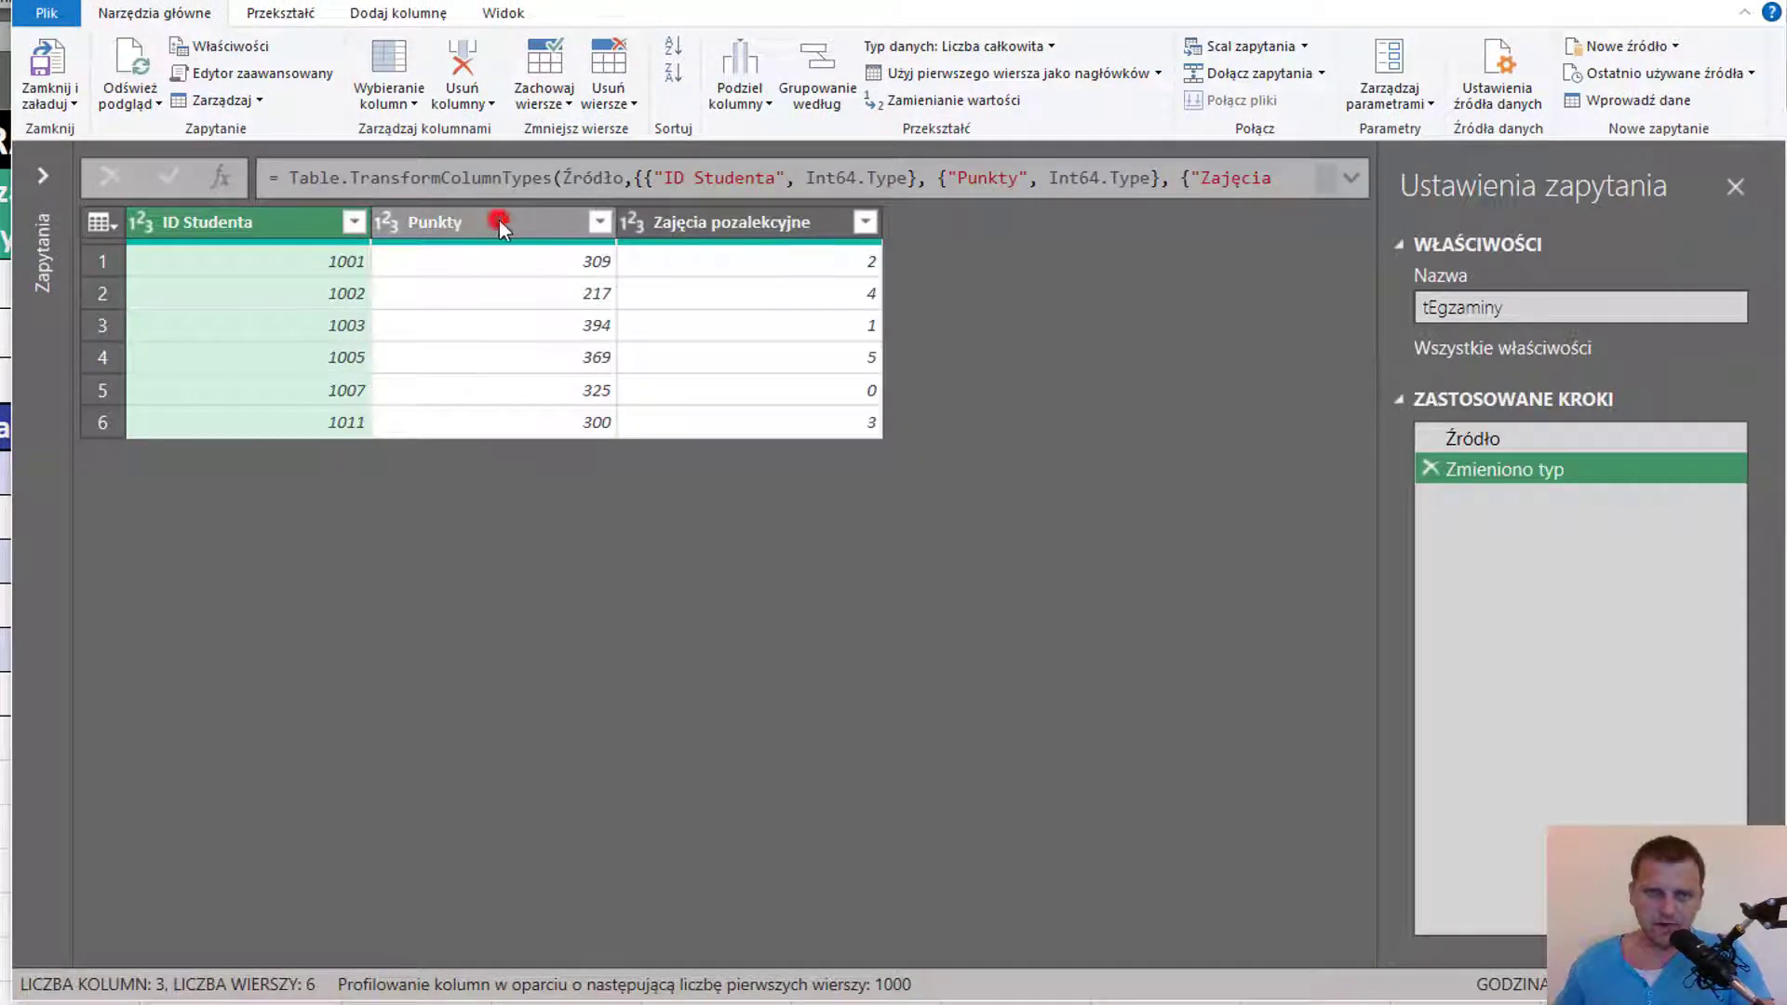
{"action": "left_click", "coordinate": [498, 222]}
{"action": "left_click", "coordinate": [716, 221]}
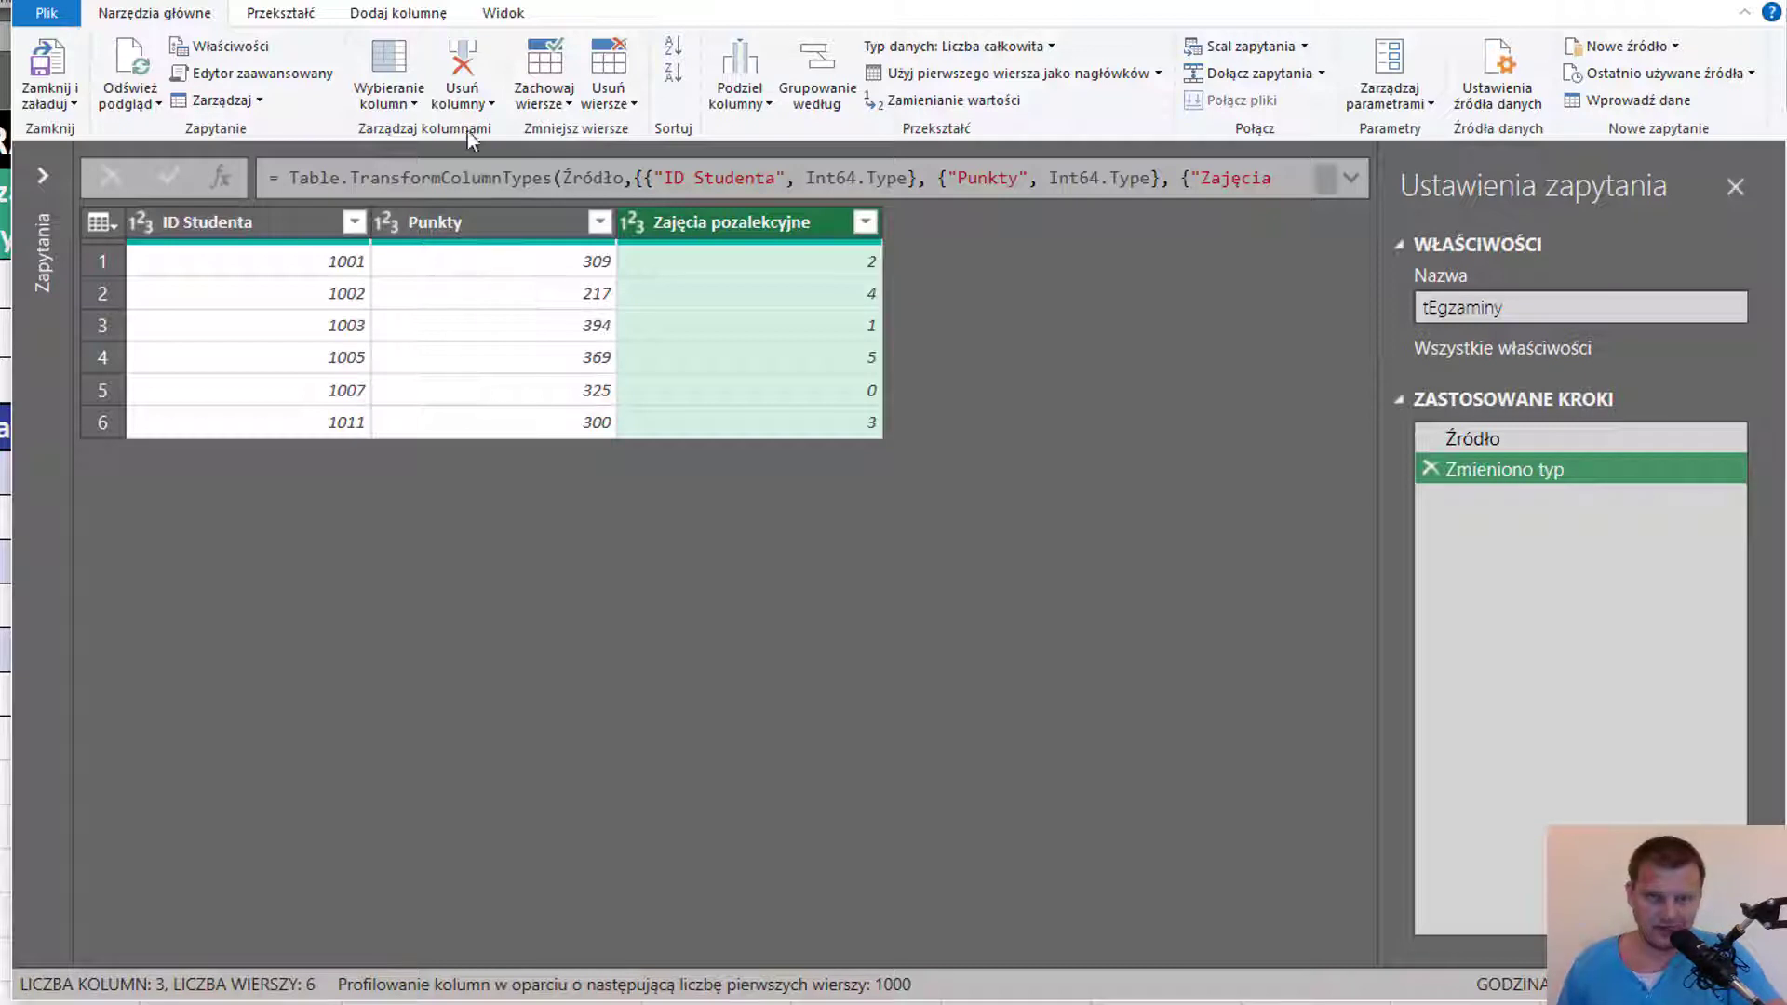
{"action": "left_click", "coordinate": [409, 19]}
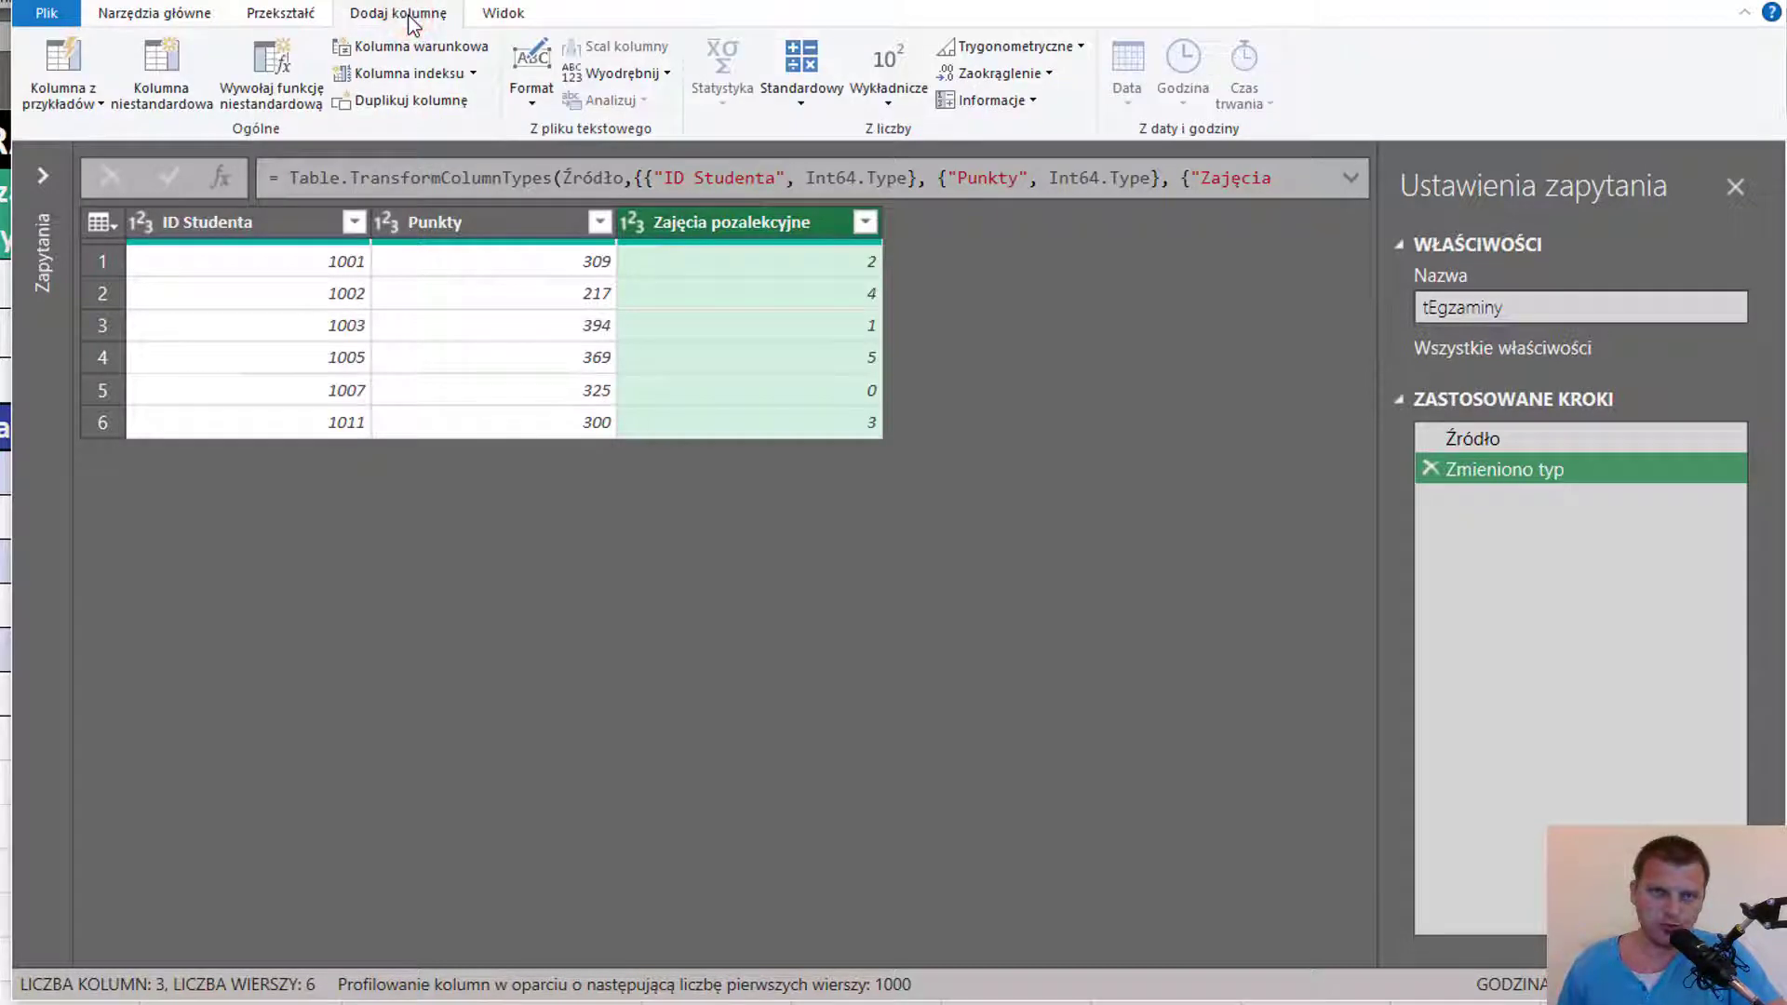
Start a conditional column named Zdał/Oblał.
{"action": "left_click", "coordinate": [462, 58]}
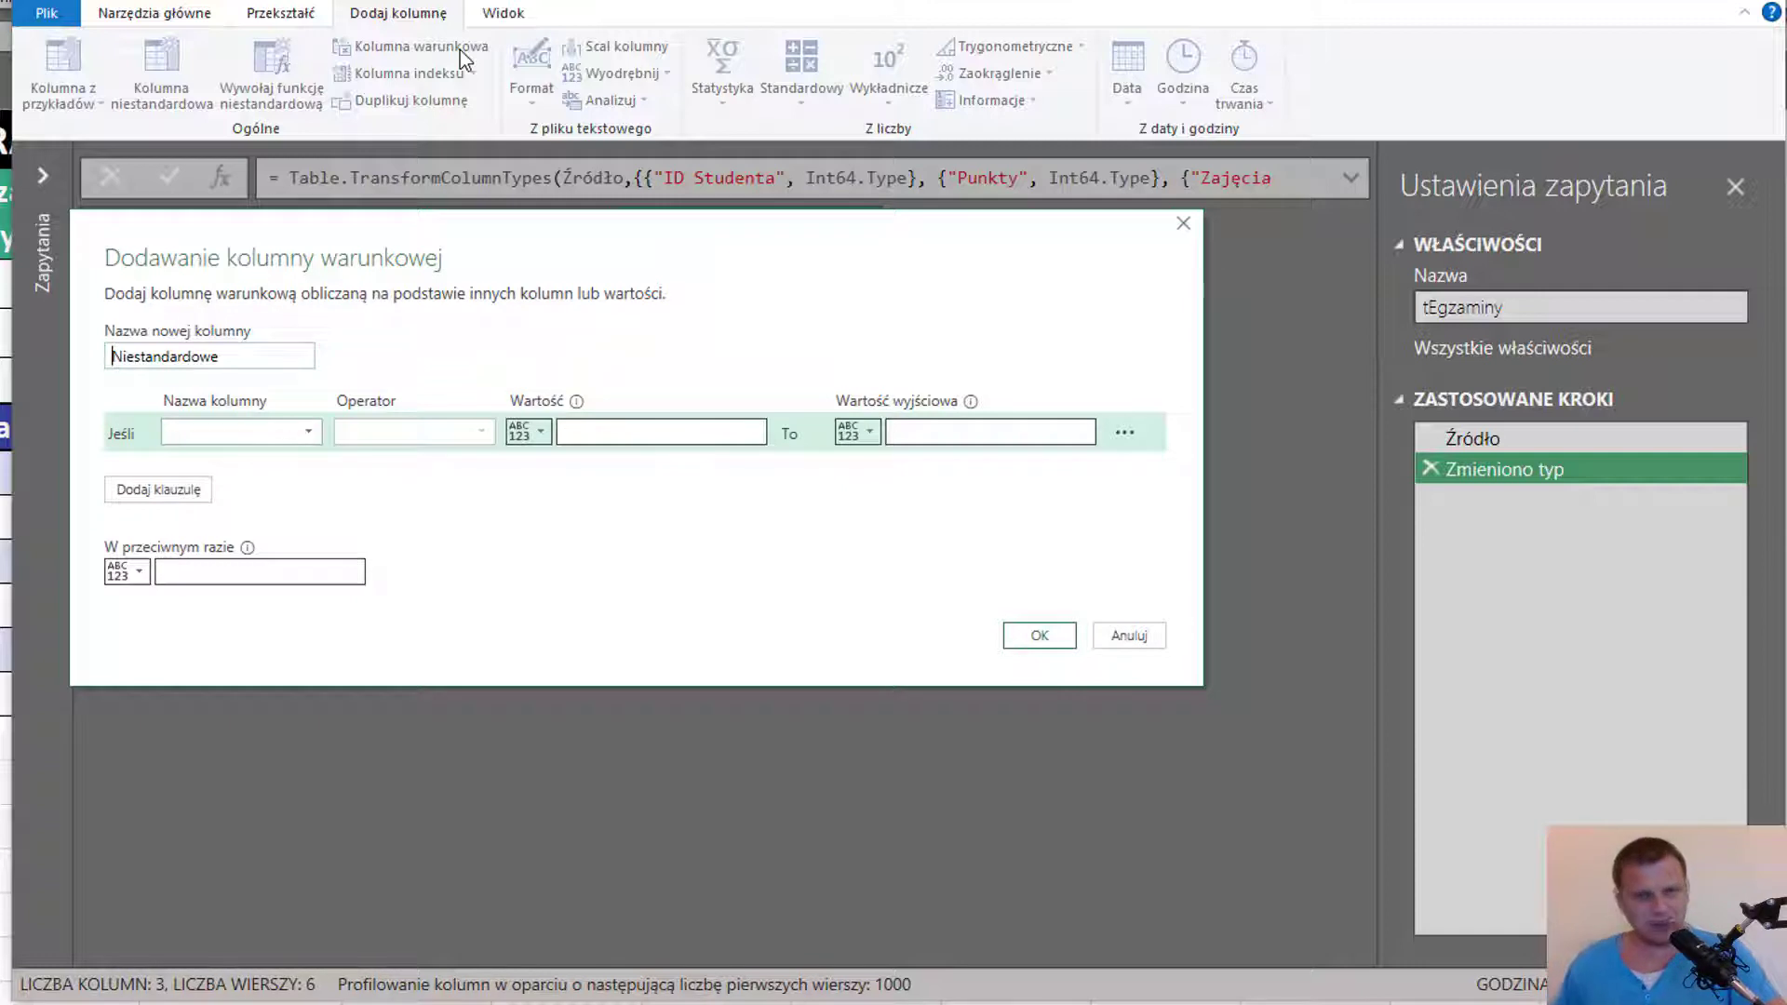
{"action": "double_click", "coordinate": [247, 354]}
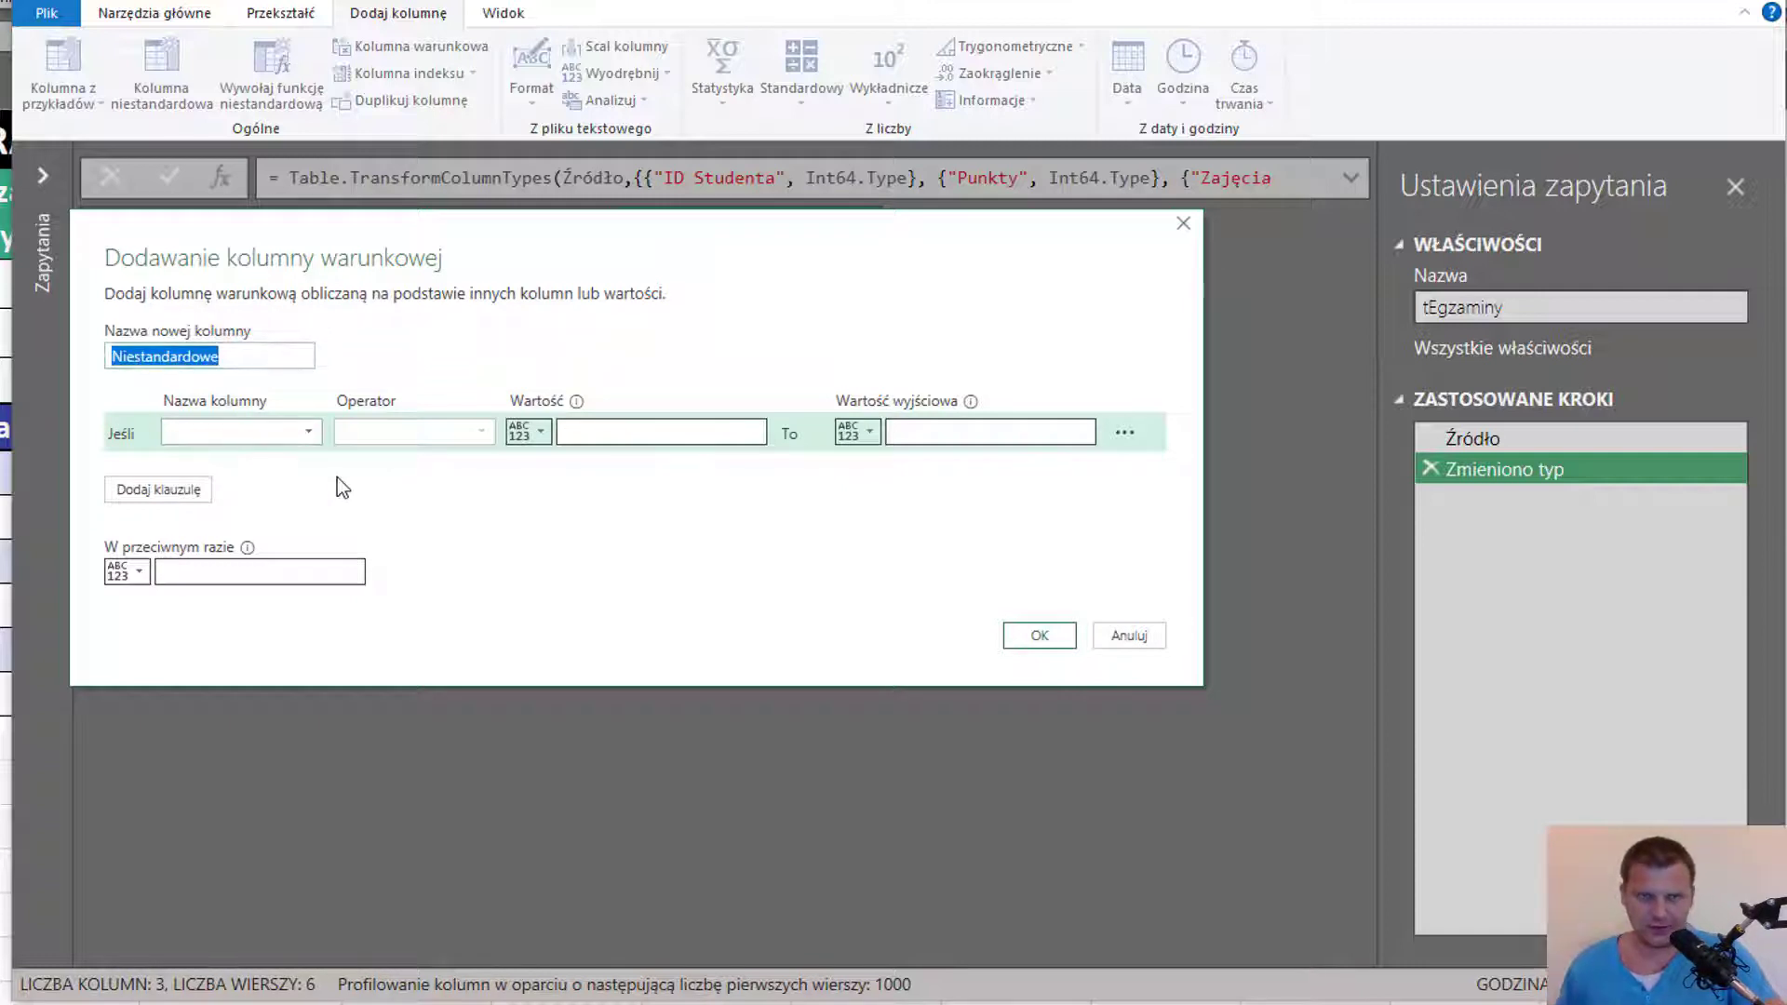
{"action": "type", "text": "Zda"}
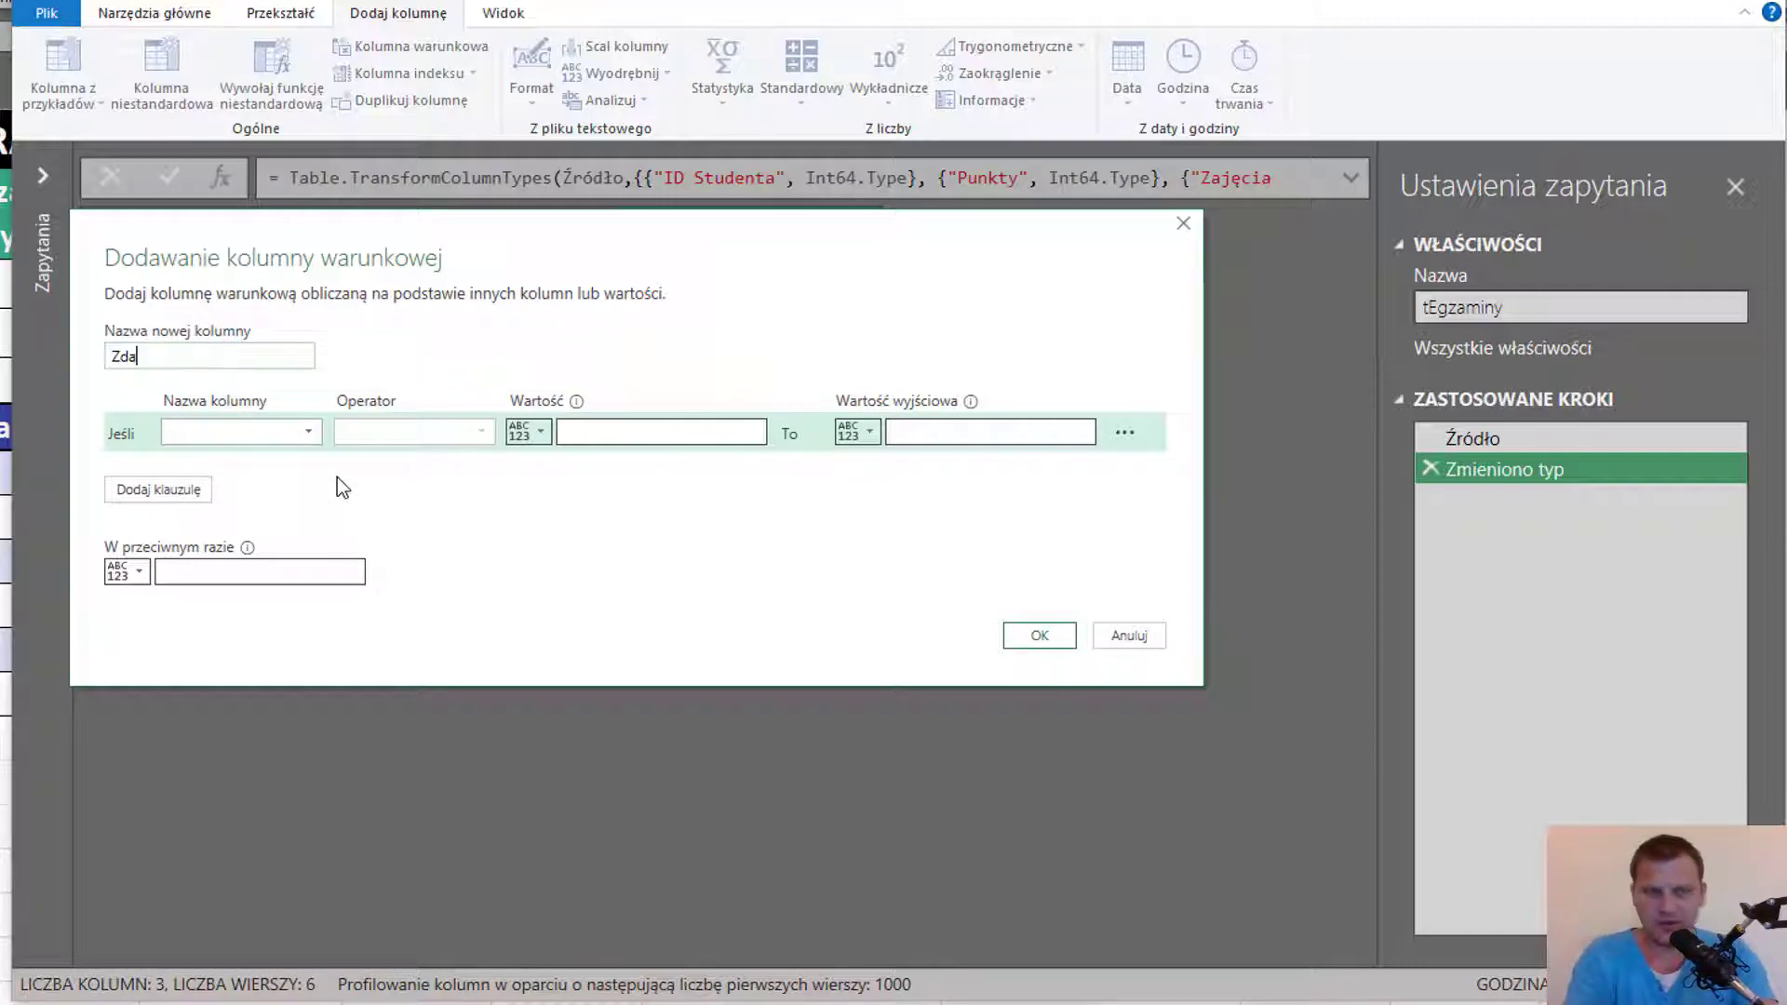
{"action": "type", "text": "ł/Ob"}
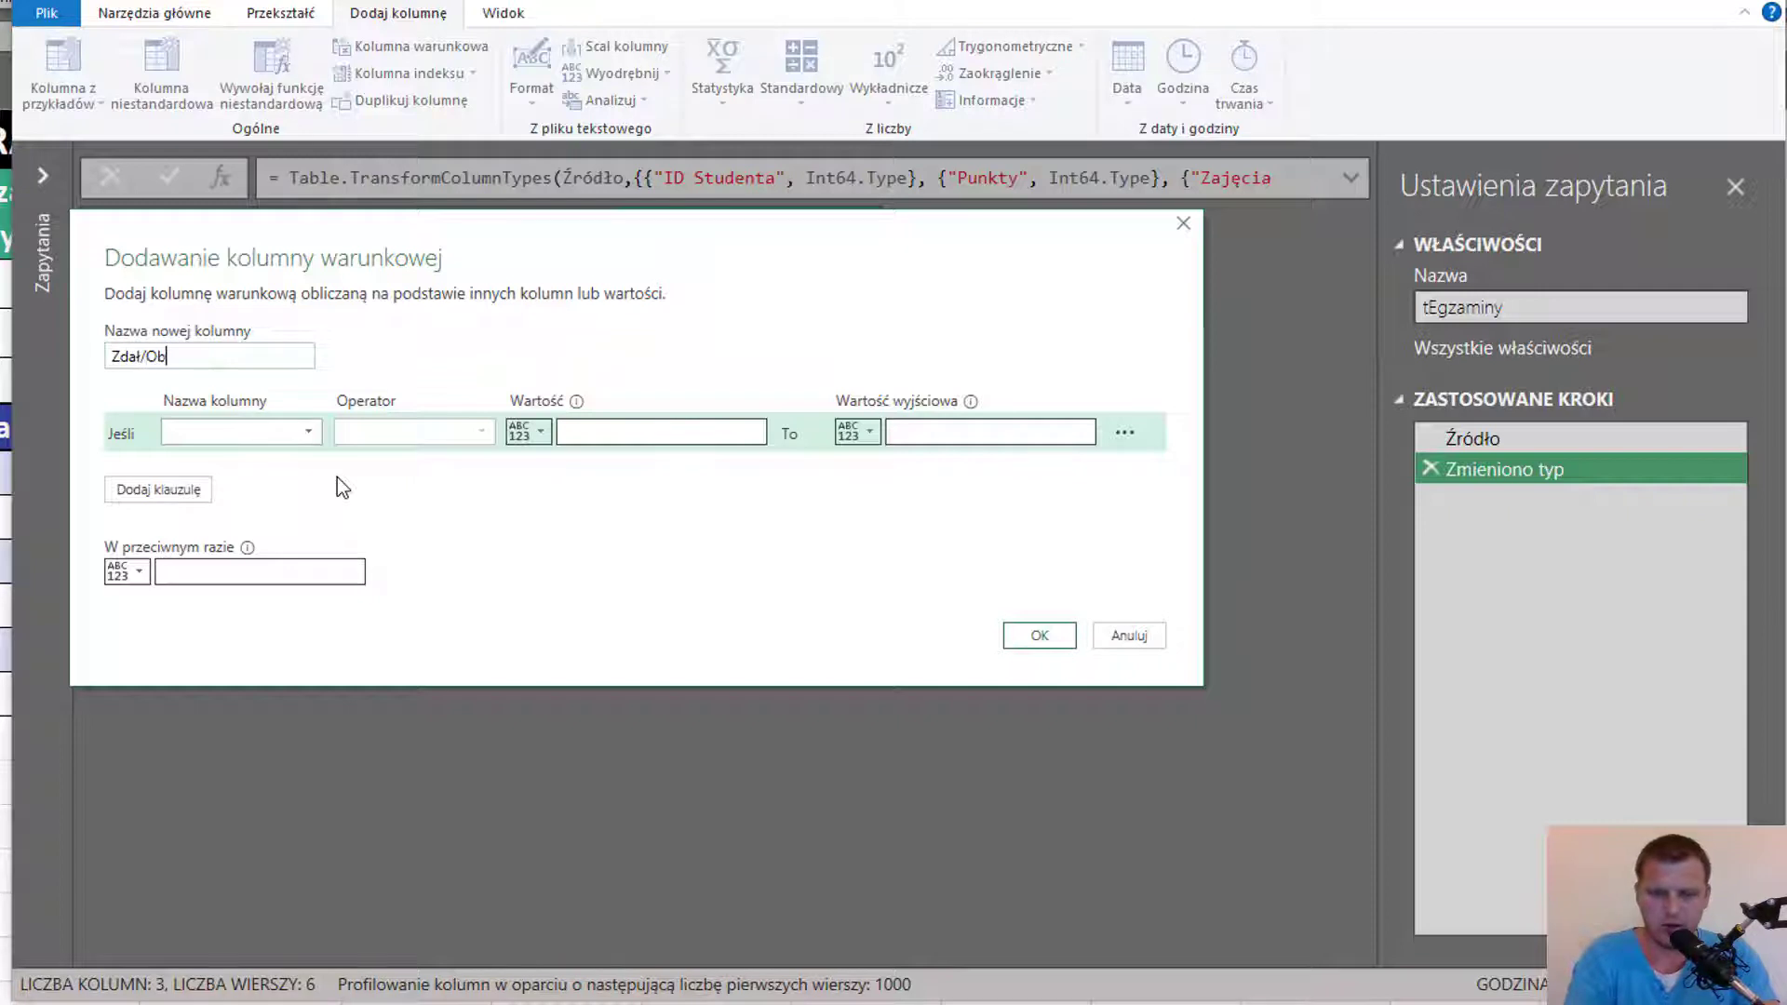
{"action": "type", "text": "lał"}
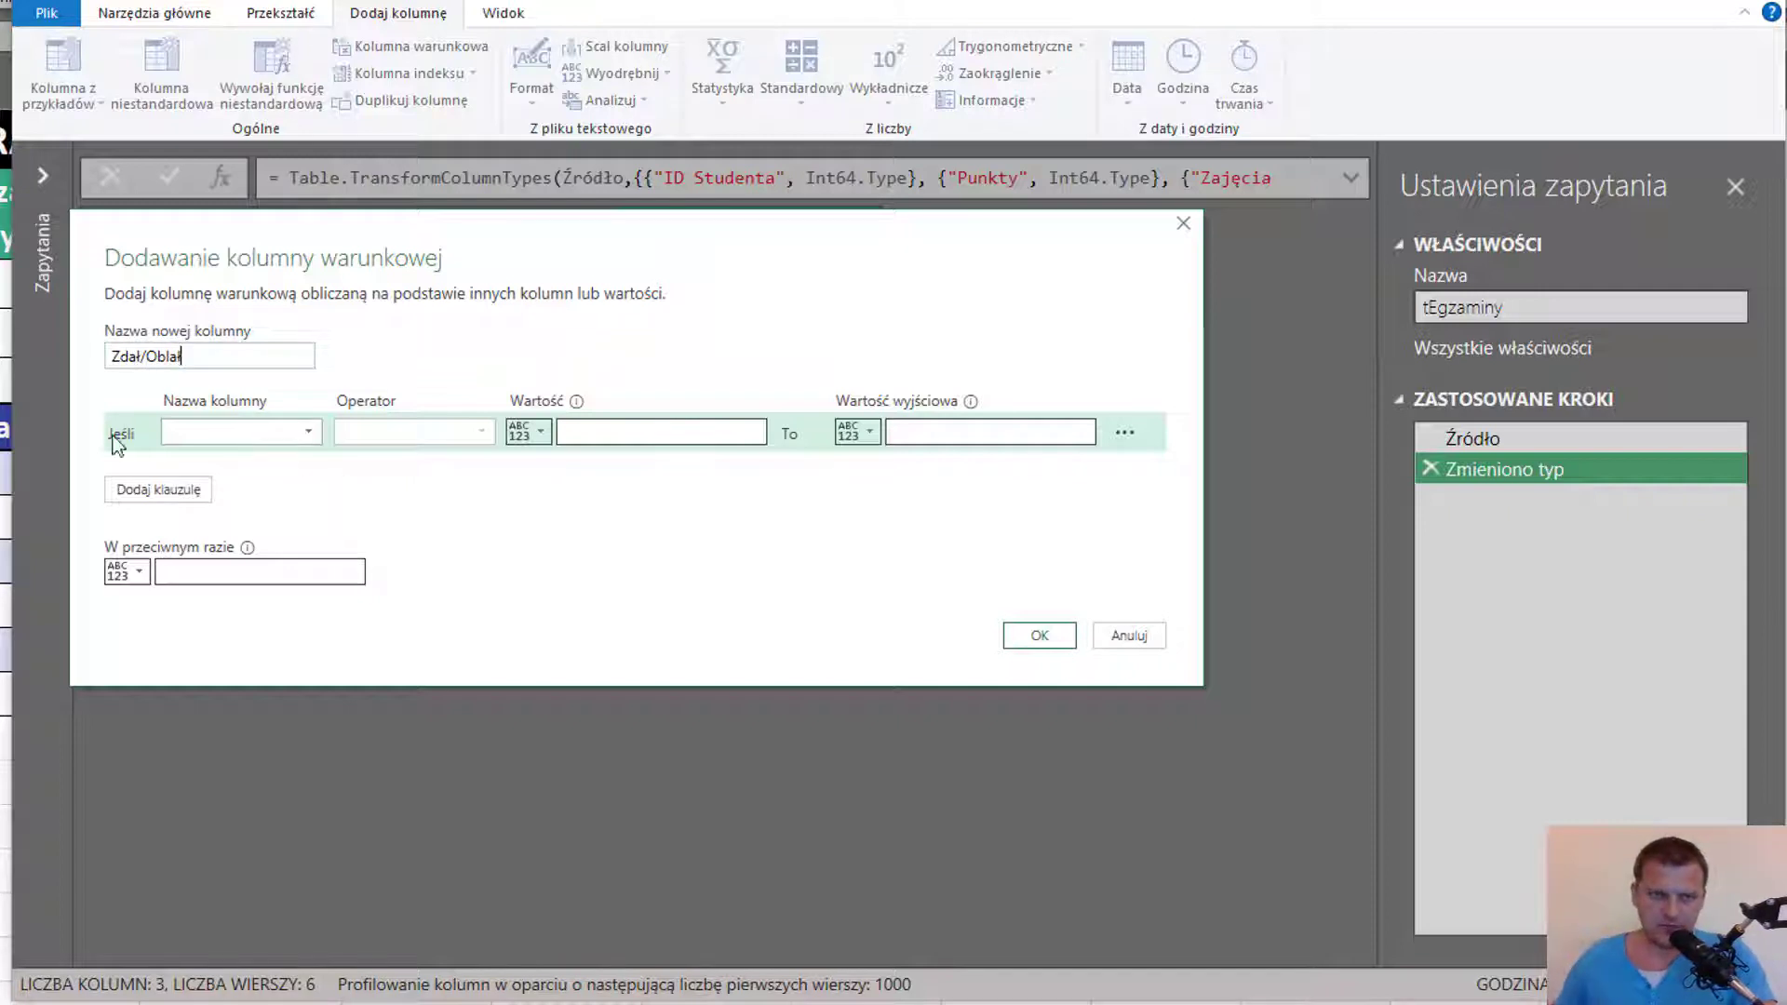
Set the first rule: Punkty greater than or equal to 300 returns Zdał.
{"action": "left_click", "coordinate": [240, 437]}
{"action": "left_click", "coordinate": [265, 431]}
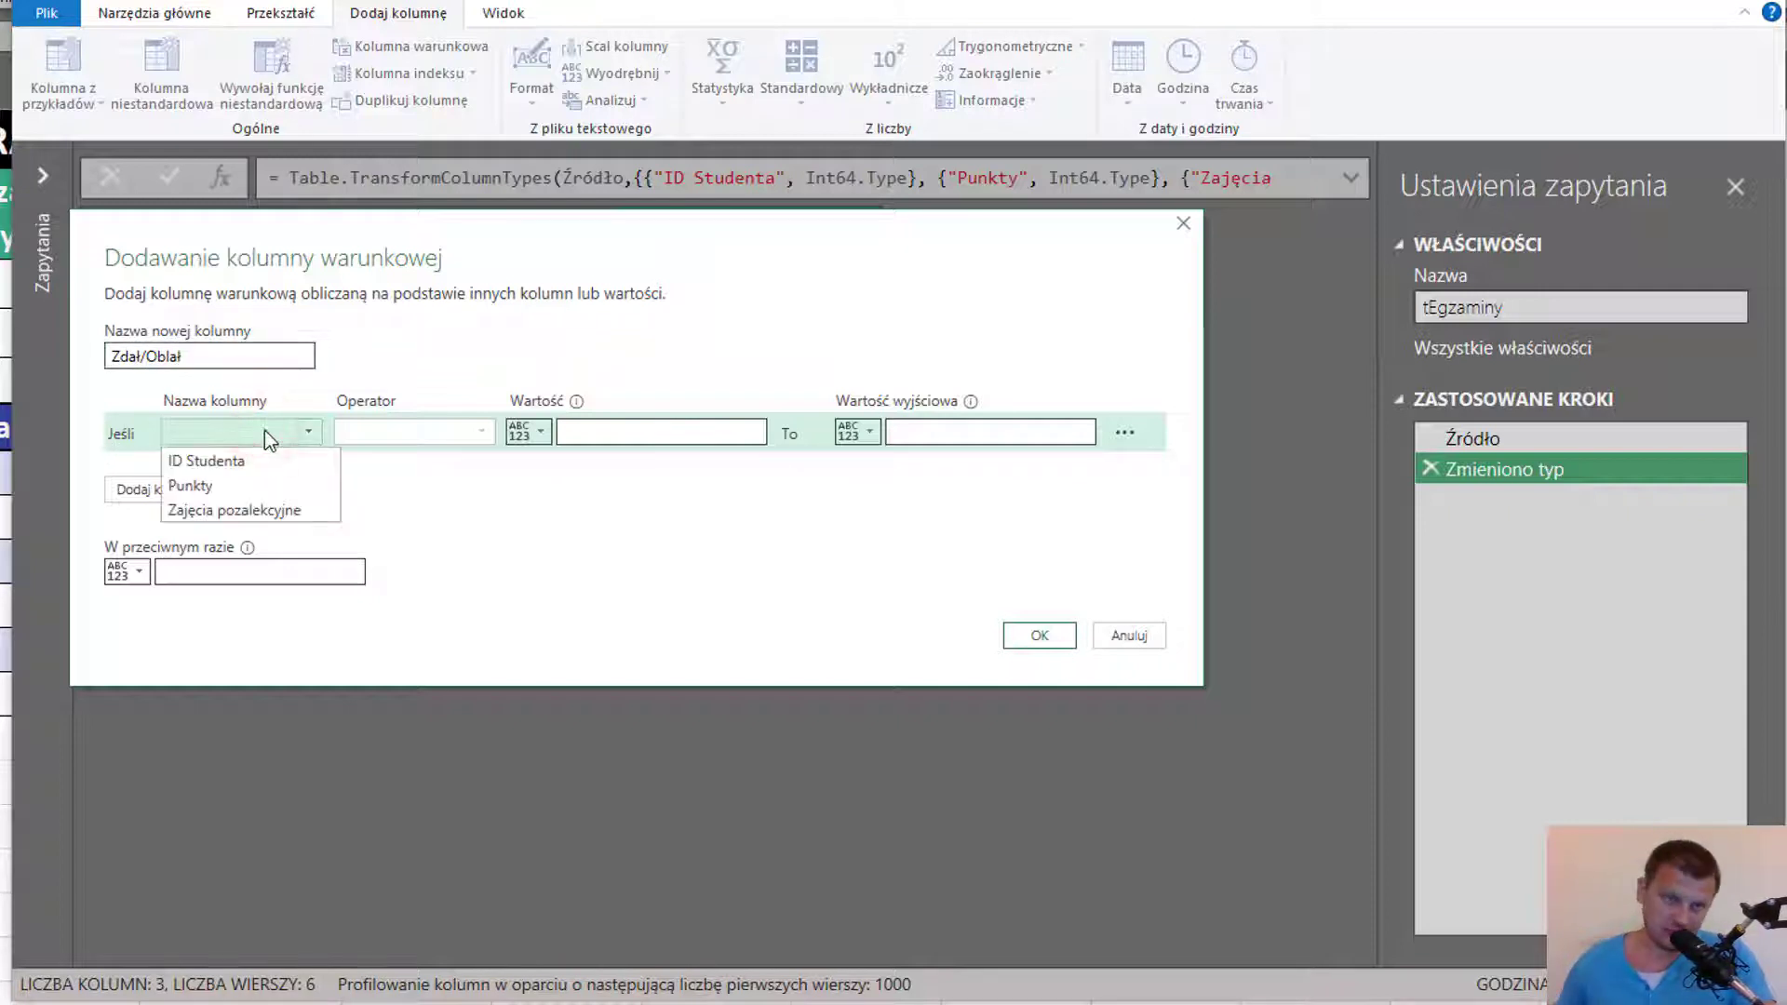
{"action": "left_click", "coordinate": [307, 485]}
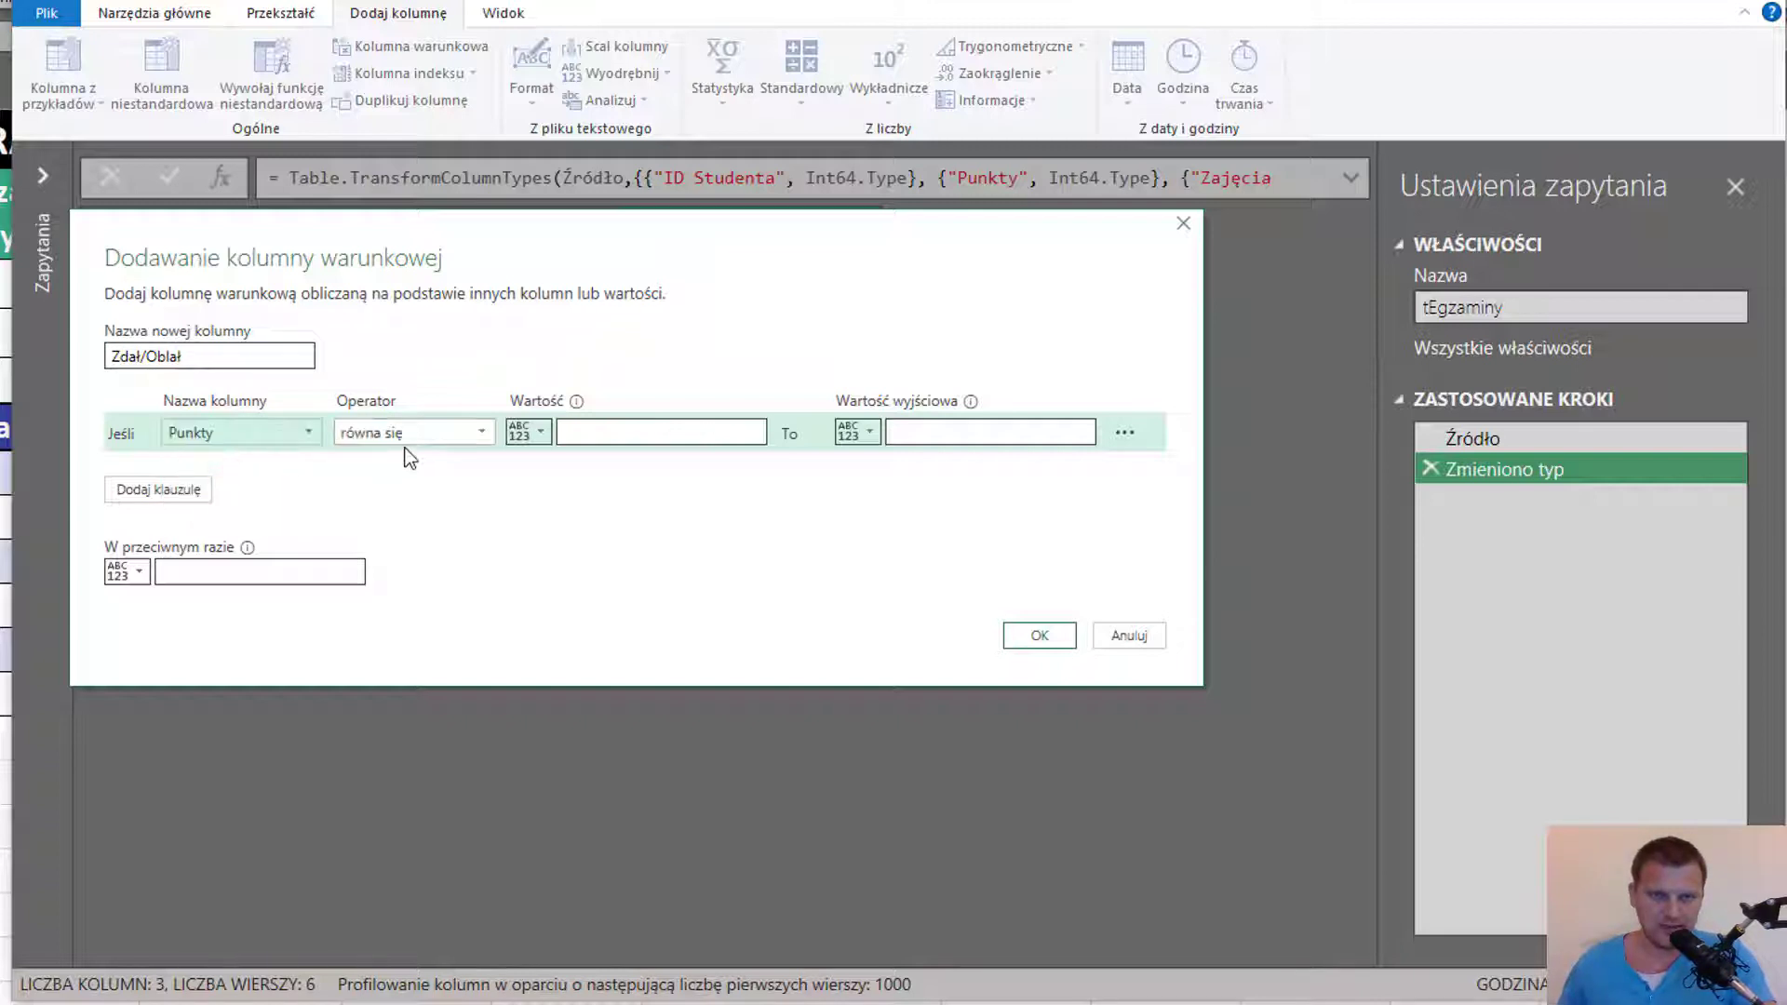
{"action": "left_click", "coordinate": [426, 438]}
{"action": "left_click", "coordinate": [471, 538]}
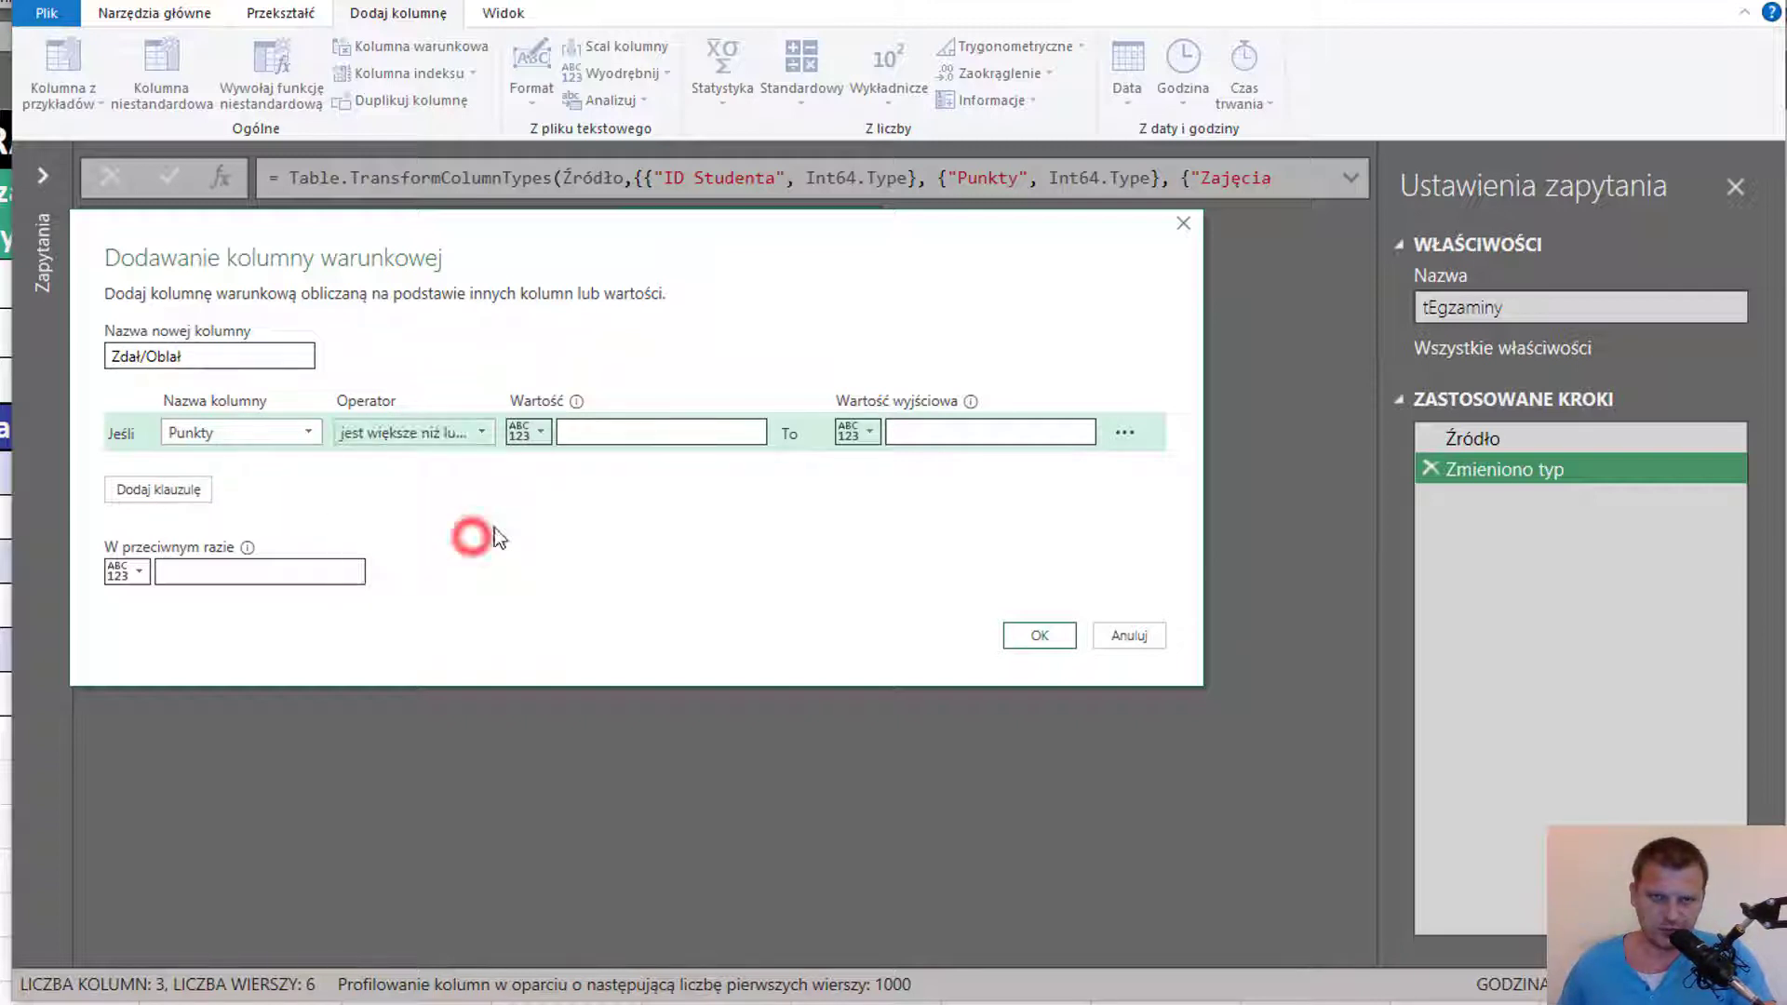
{"action": "left_click", "coordinate": [667, 431]}
{"action": "type", "text": "300"}
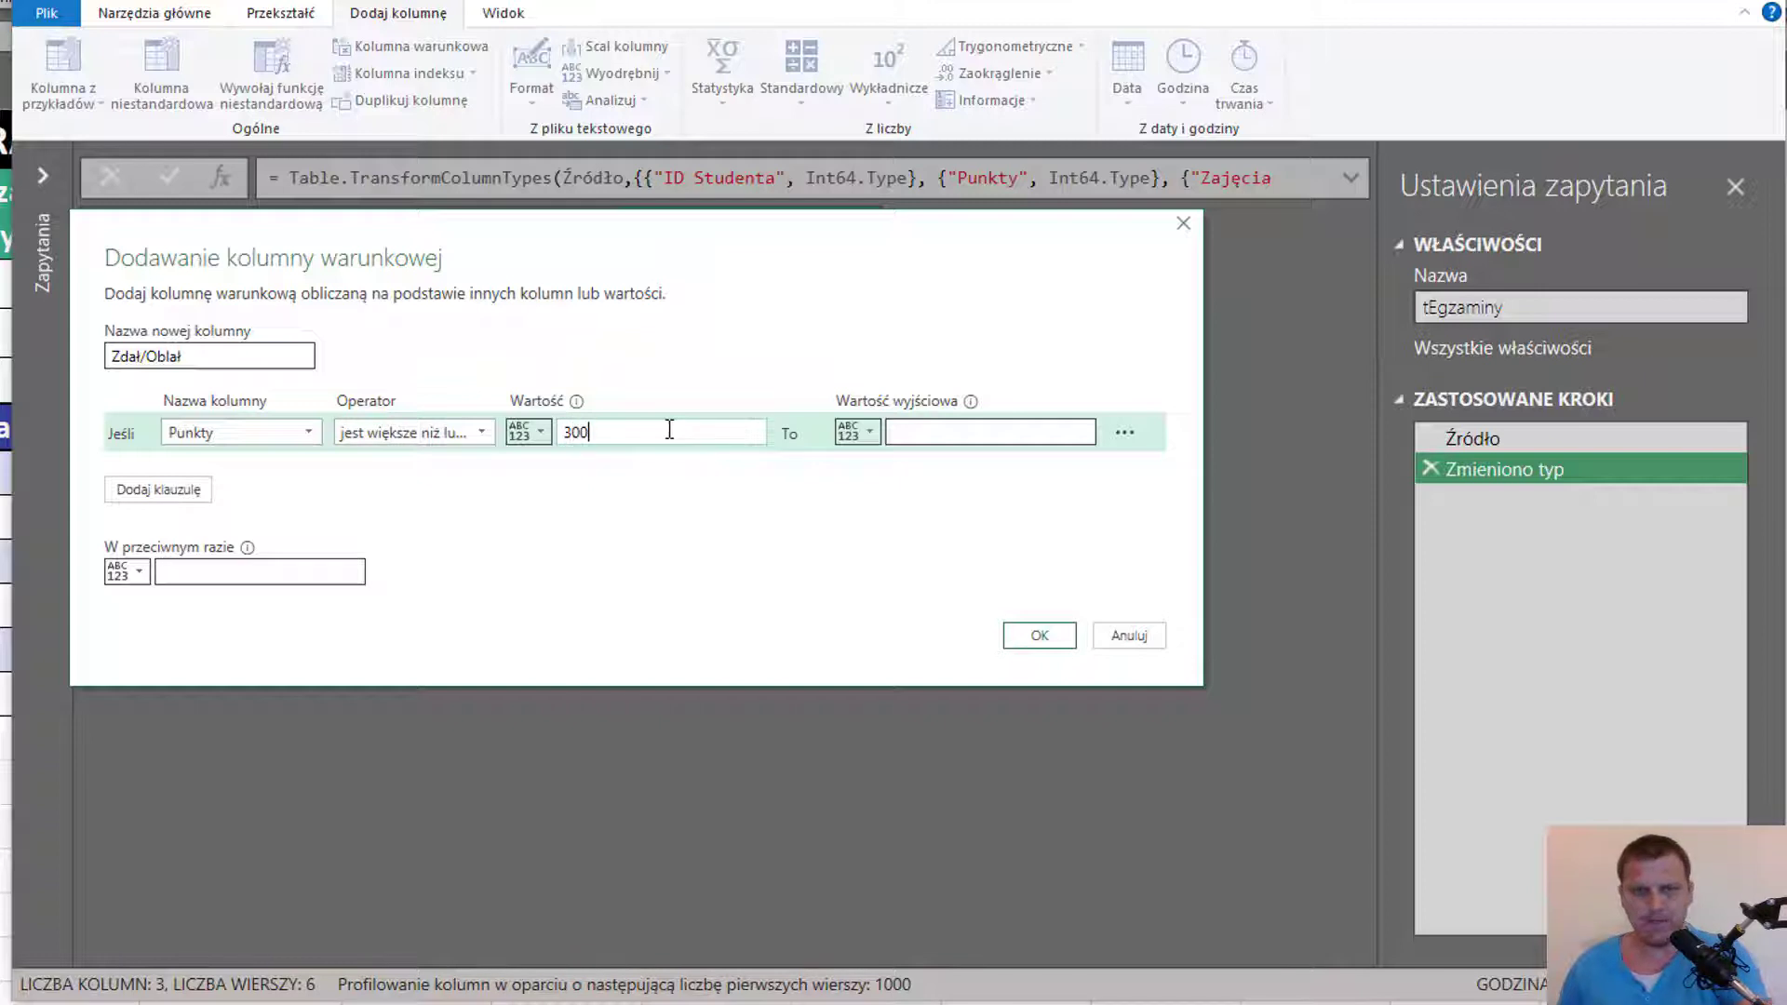
{"action": "left_click", "coordinate": [909, 432]}
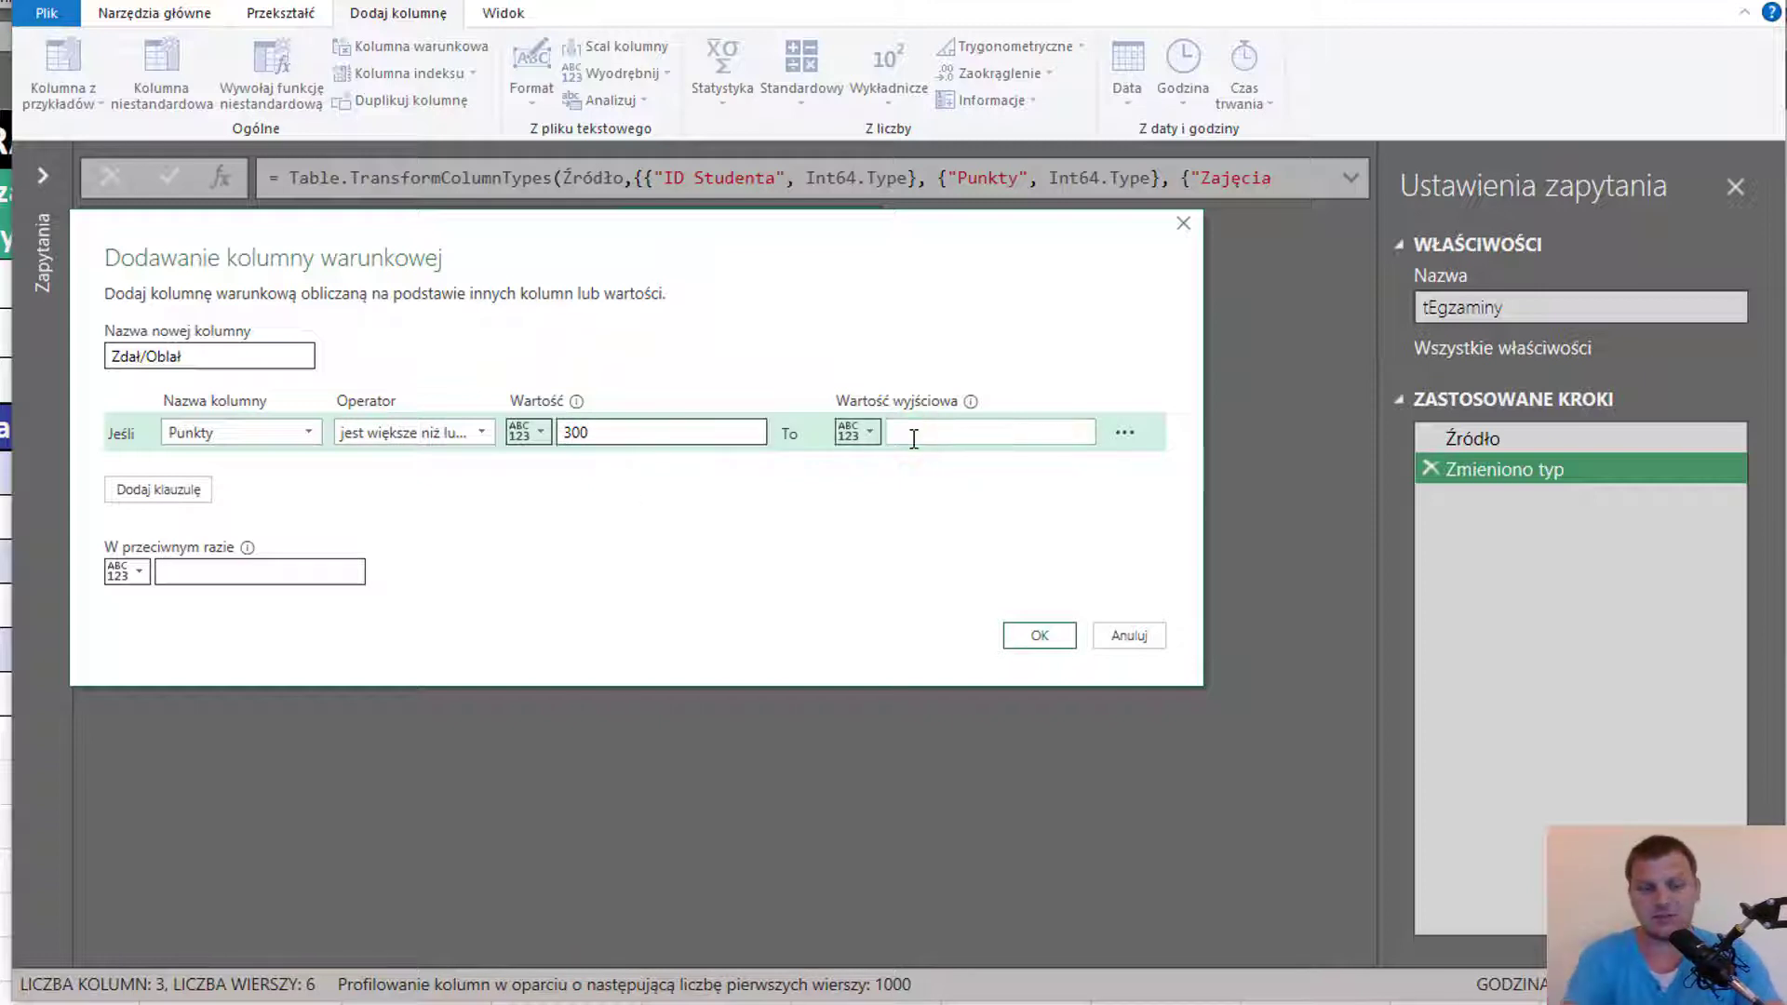
{"action": "type", "text": "Zdał"}
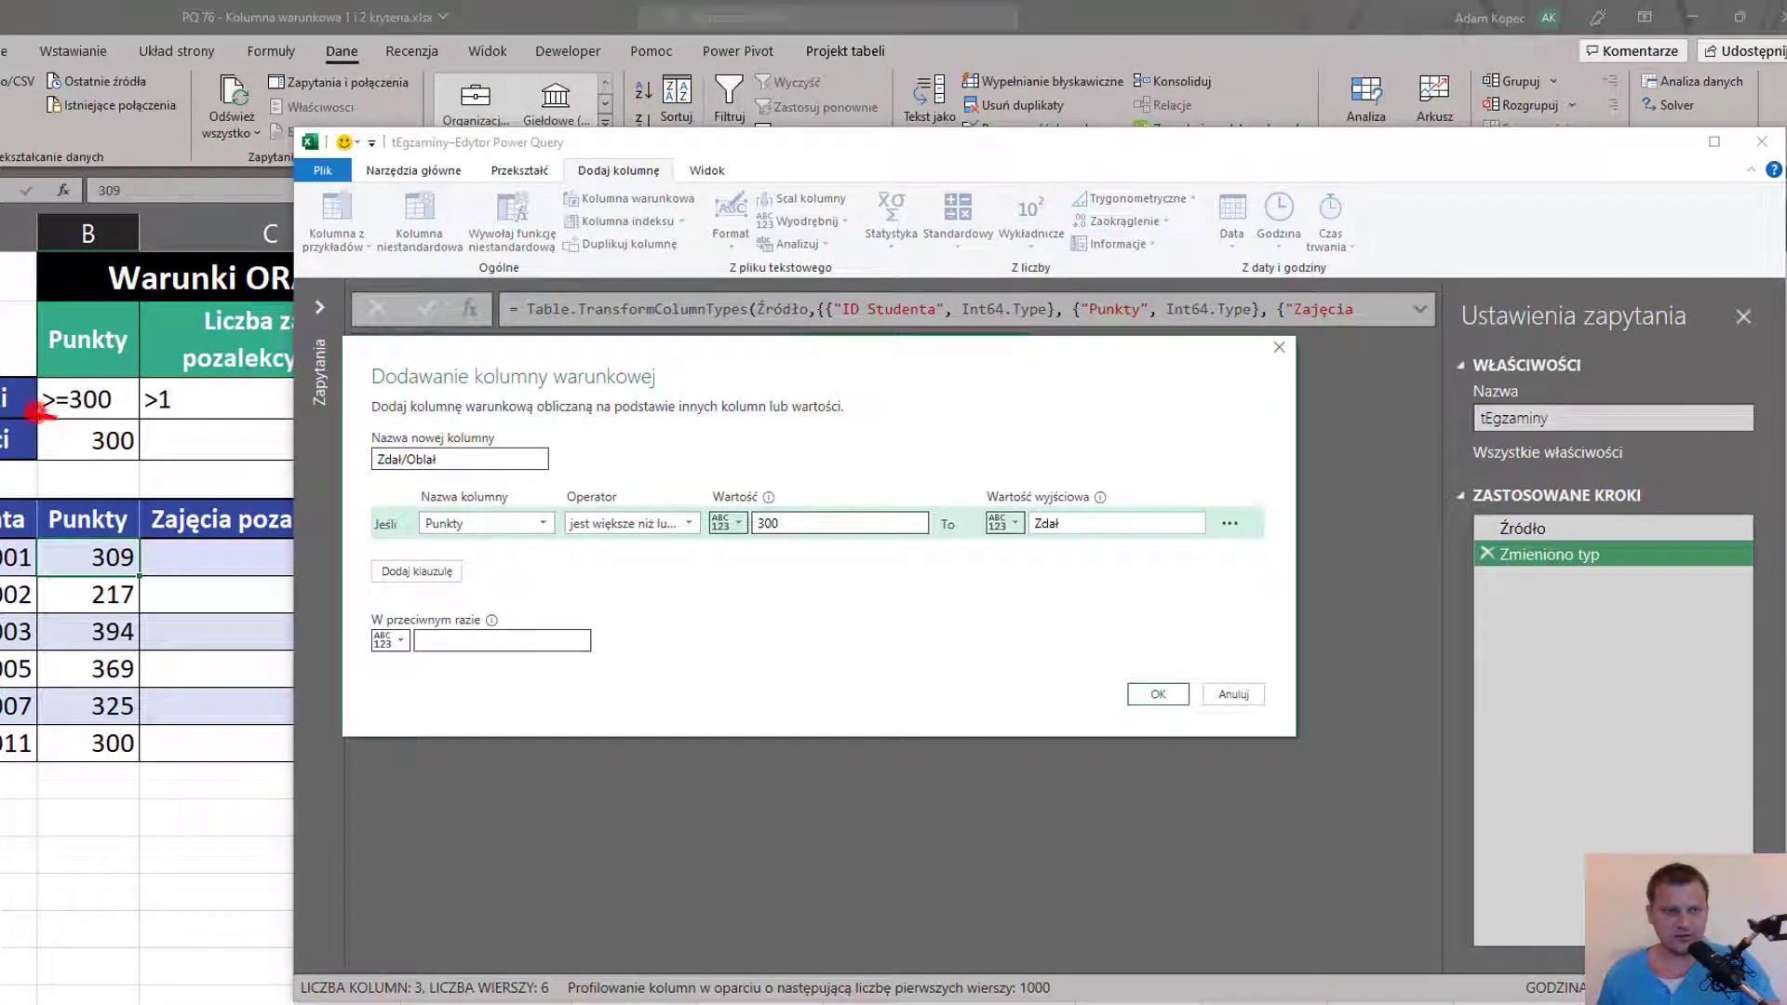
{"action": "left_click_drag", "start_coordinate": [37, 410], "coordinate": [174, 408]}
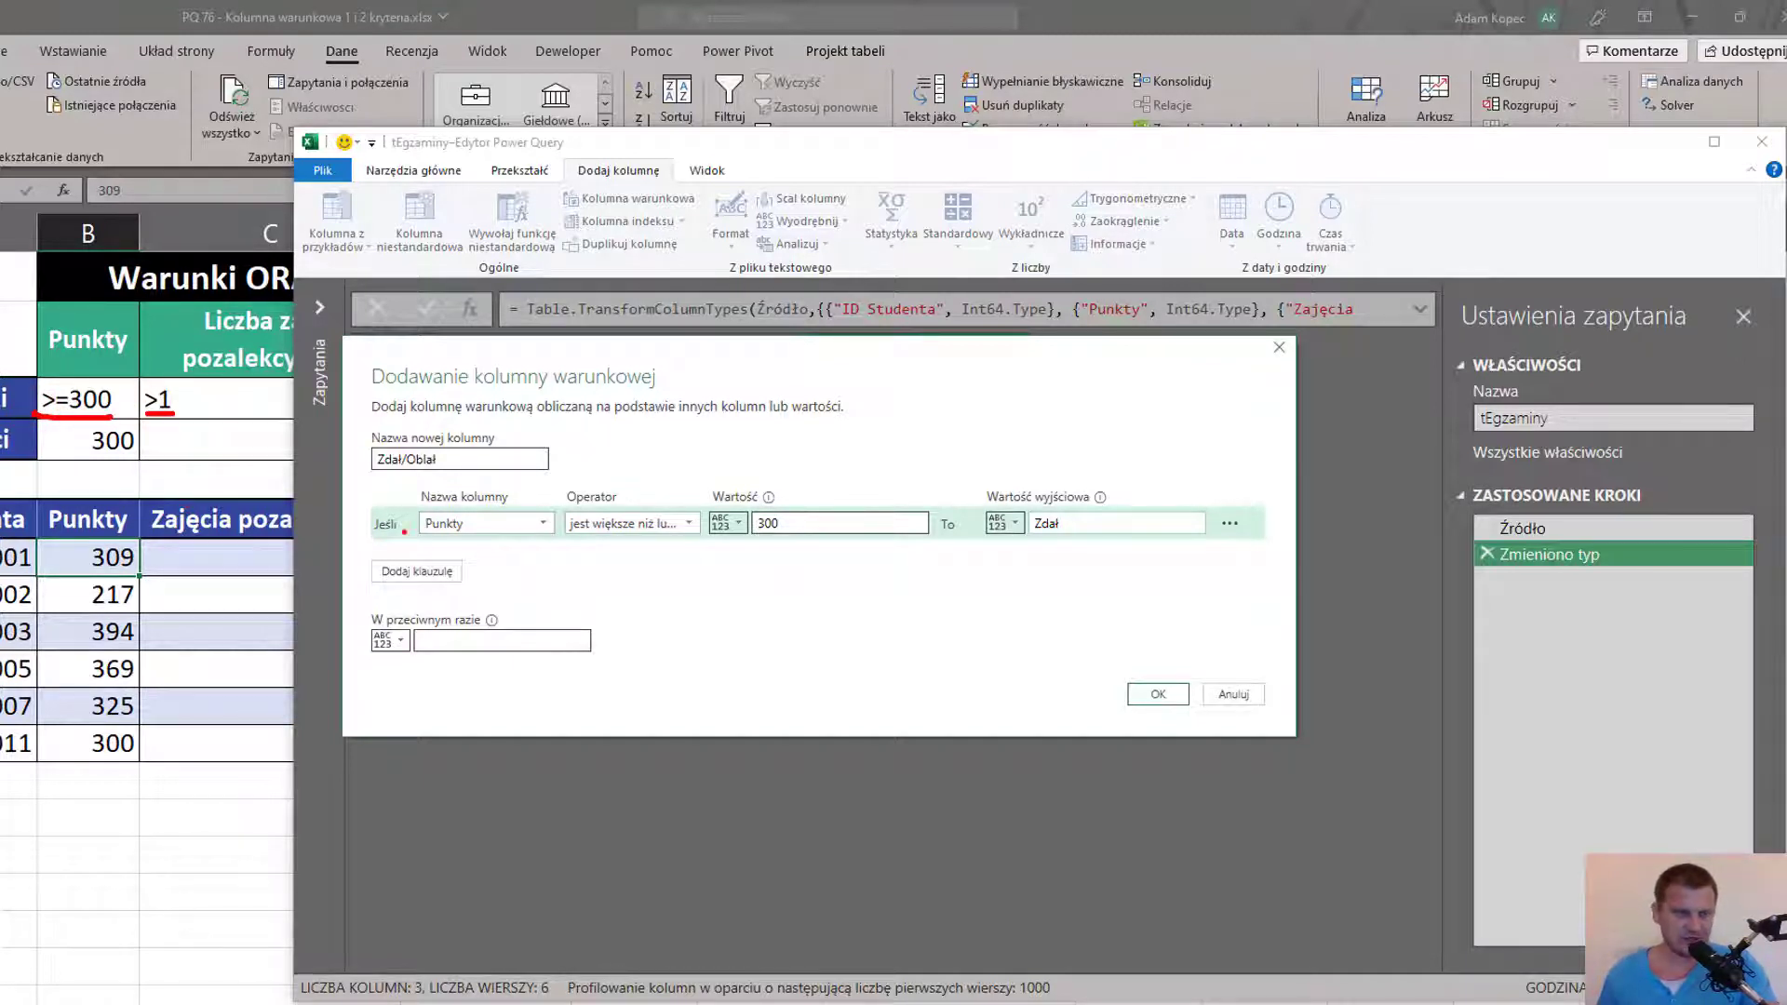
{"action": "key", "text": "Escape"}
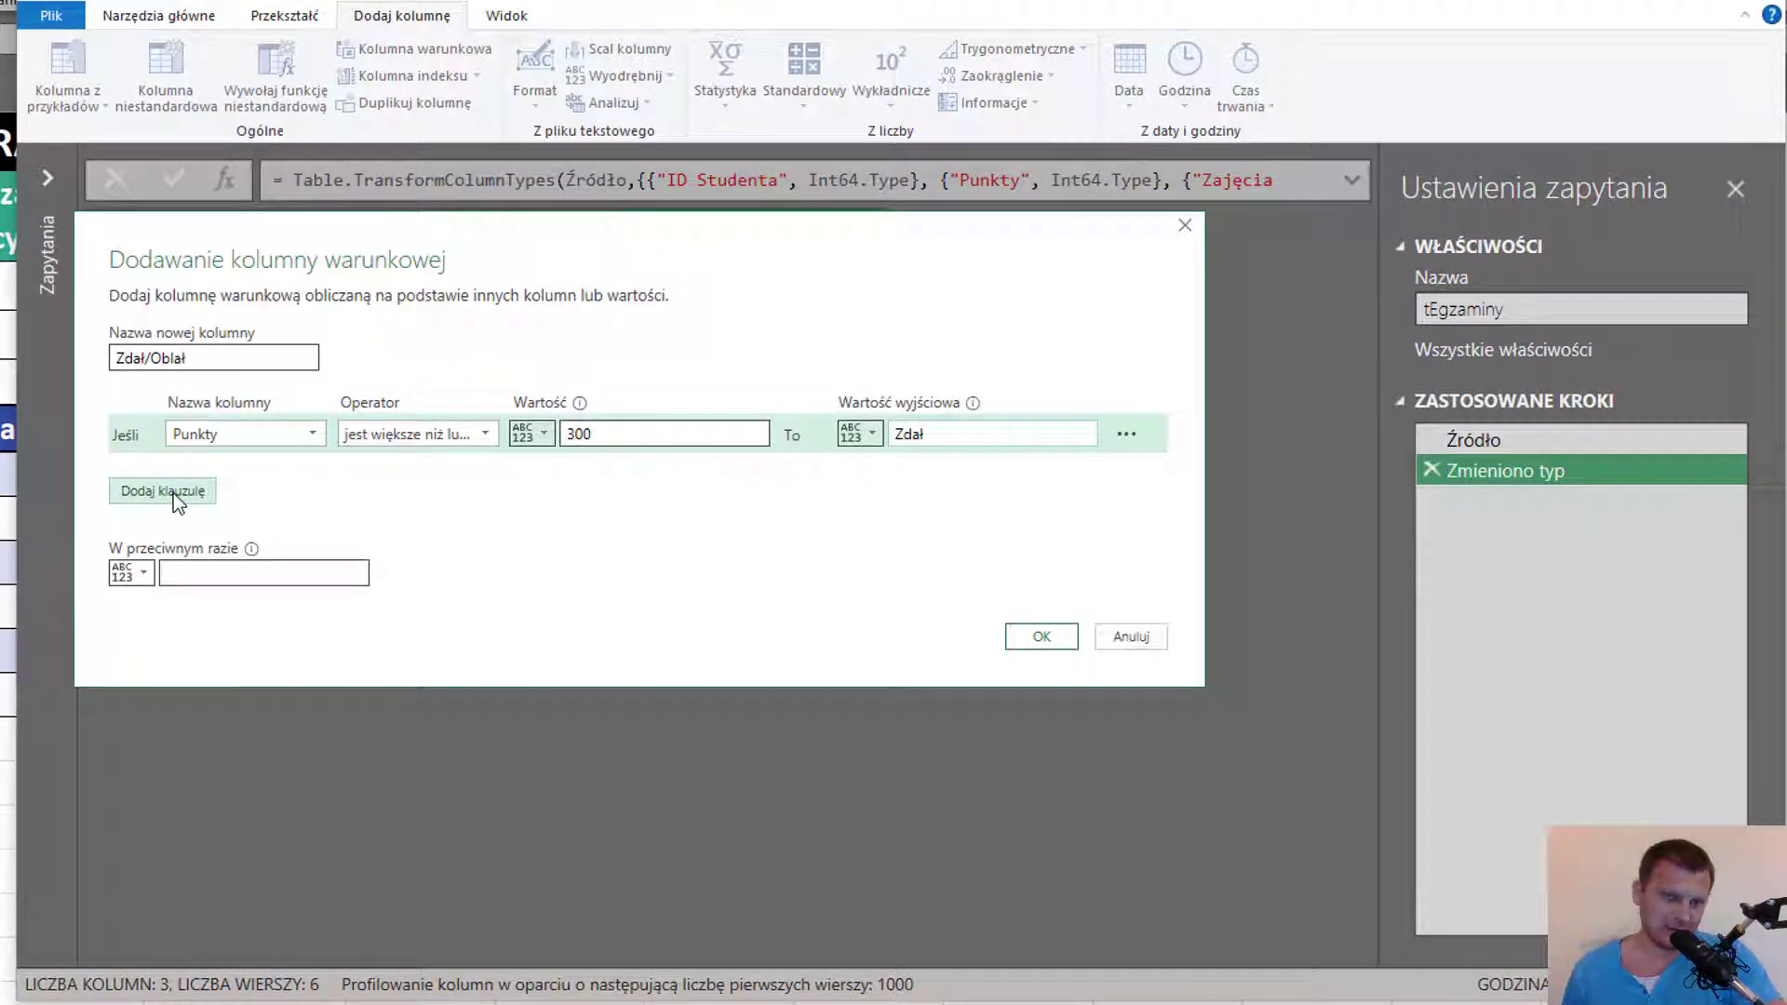
Add a second rule: Zajęcia pozalekcyjne greater than 1 returns Zdał.
{"action": "left_click", "coordinate": [175, 493]}
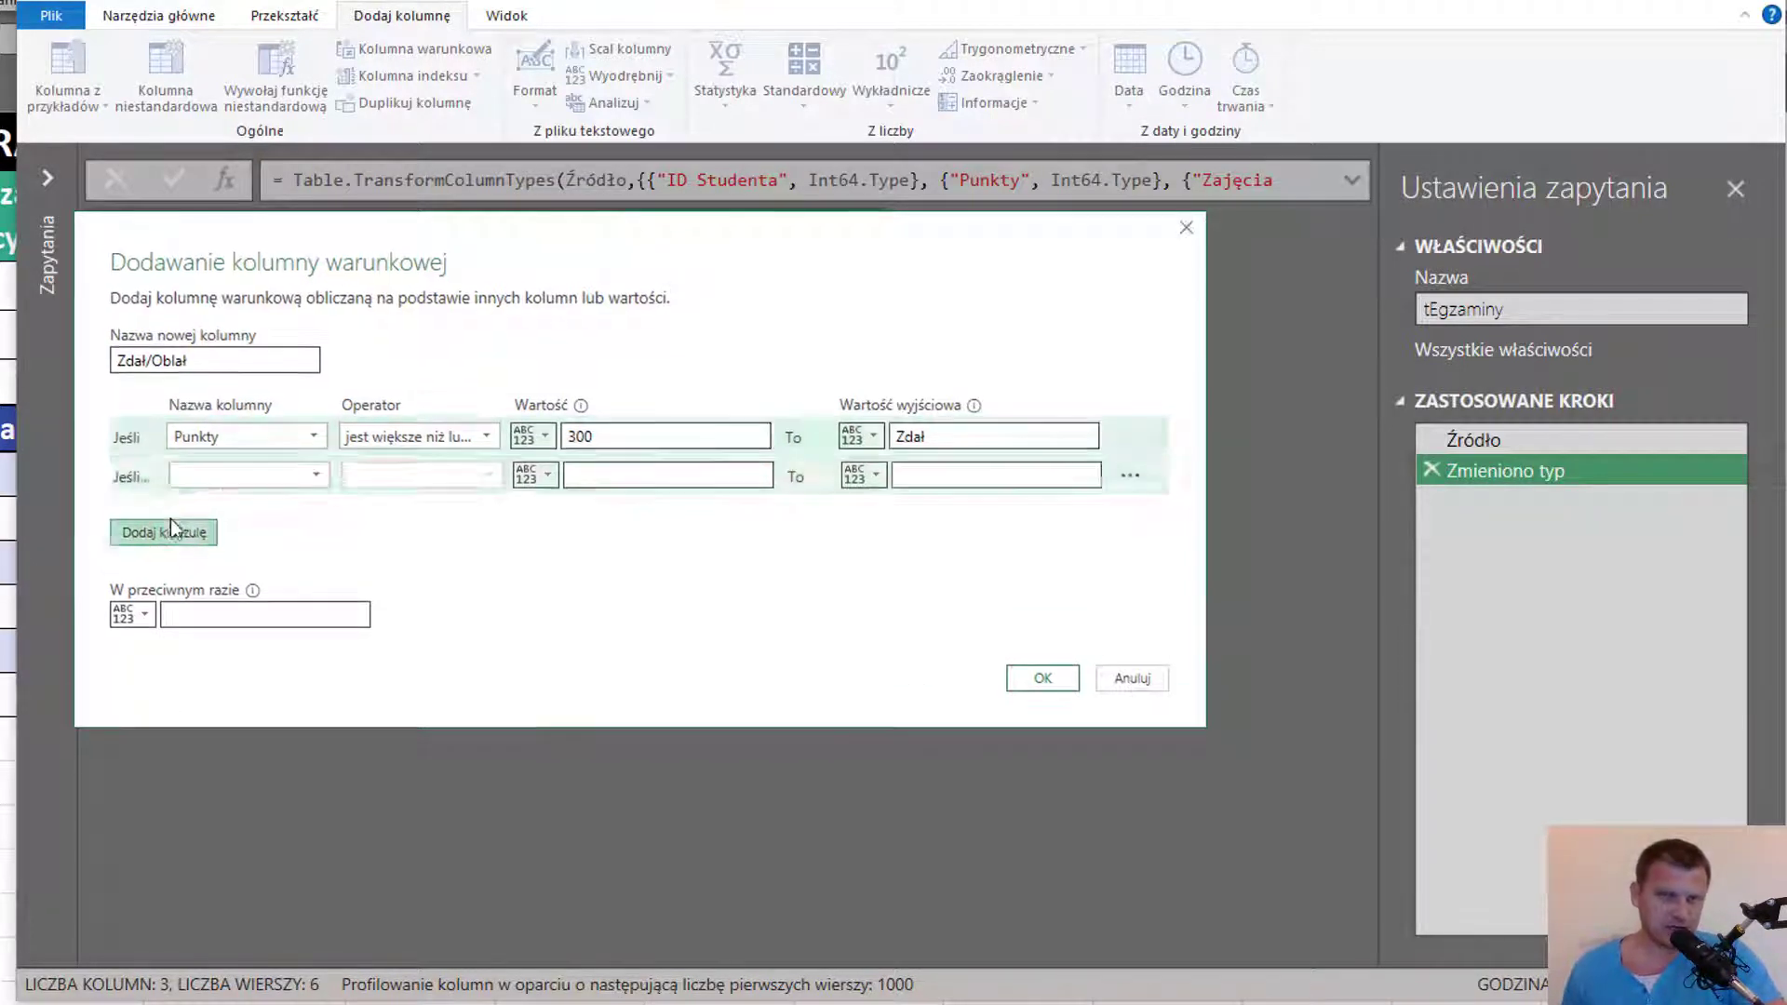
{"action": "left_click", "coordinate": [313, 482]}
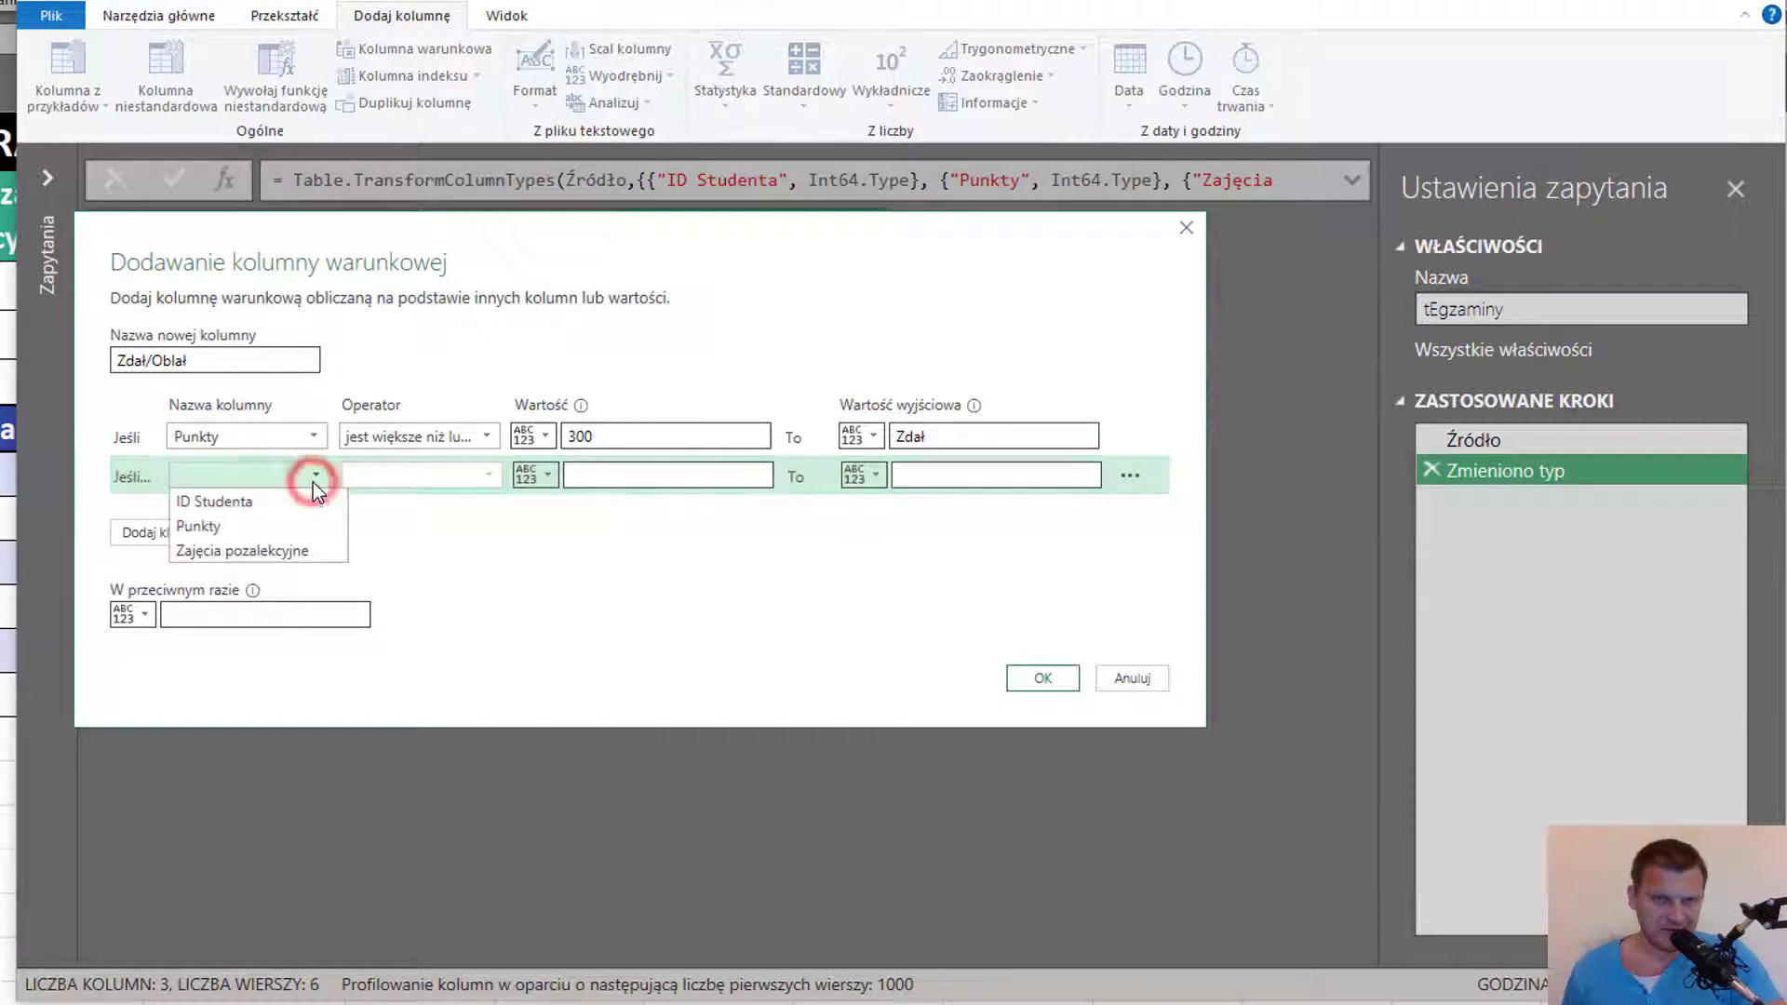
{"action": "left_click", "coordinate": [215, 550]}
{"action": "left_click", "coordinate": [424, 478]}
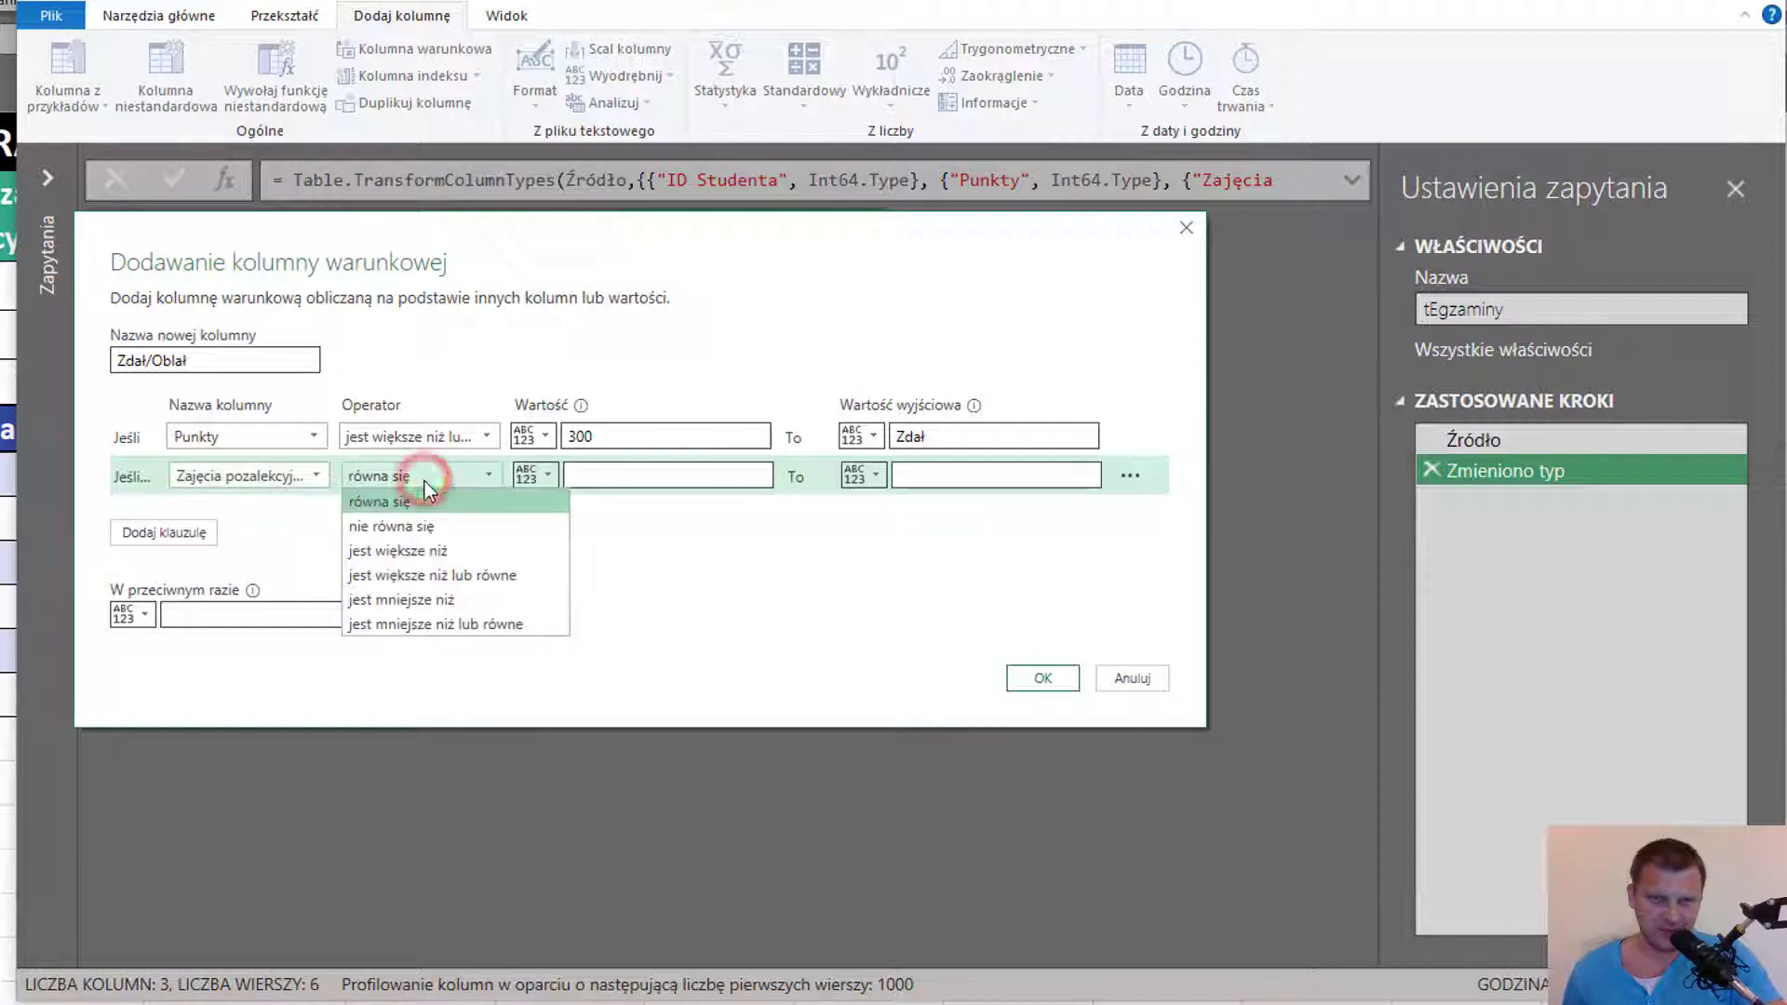
{"action": "left_click", "coordinate": [433, 551]}
{"action": "left_click", "coordinate": [626, 476]}
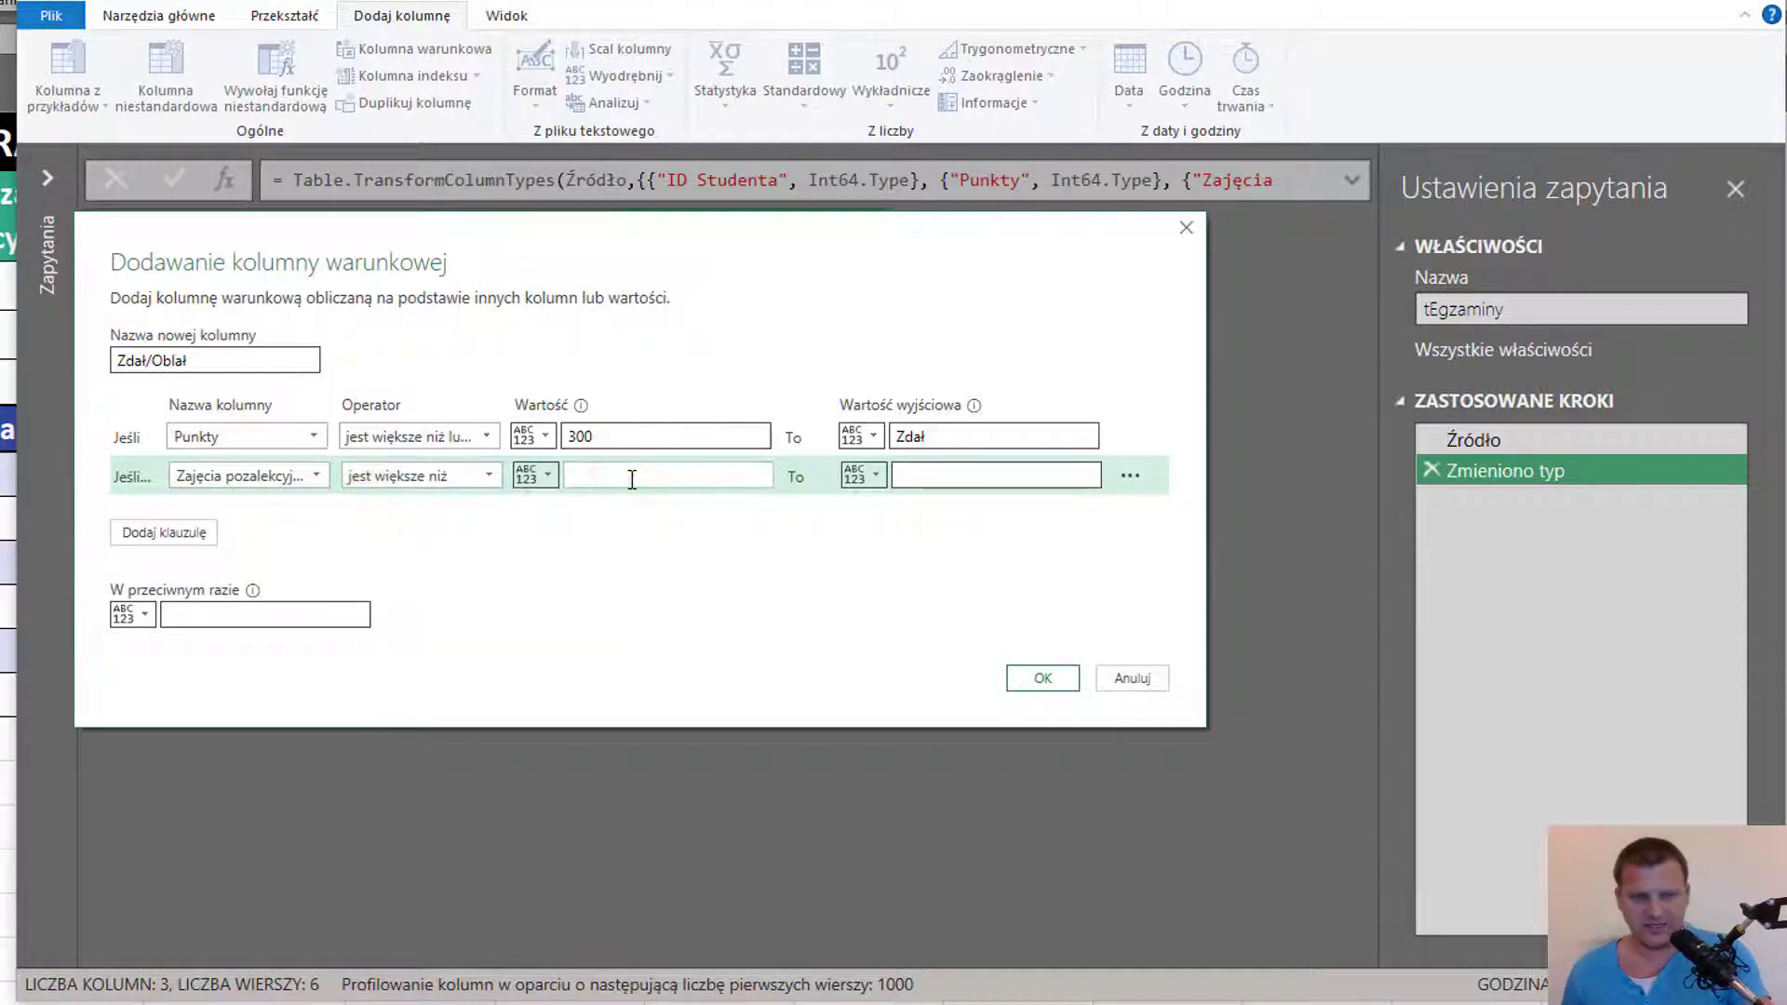
{"action": "type", "text": "1"}
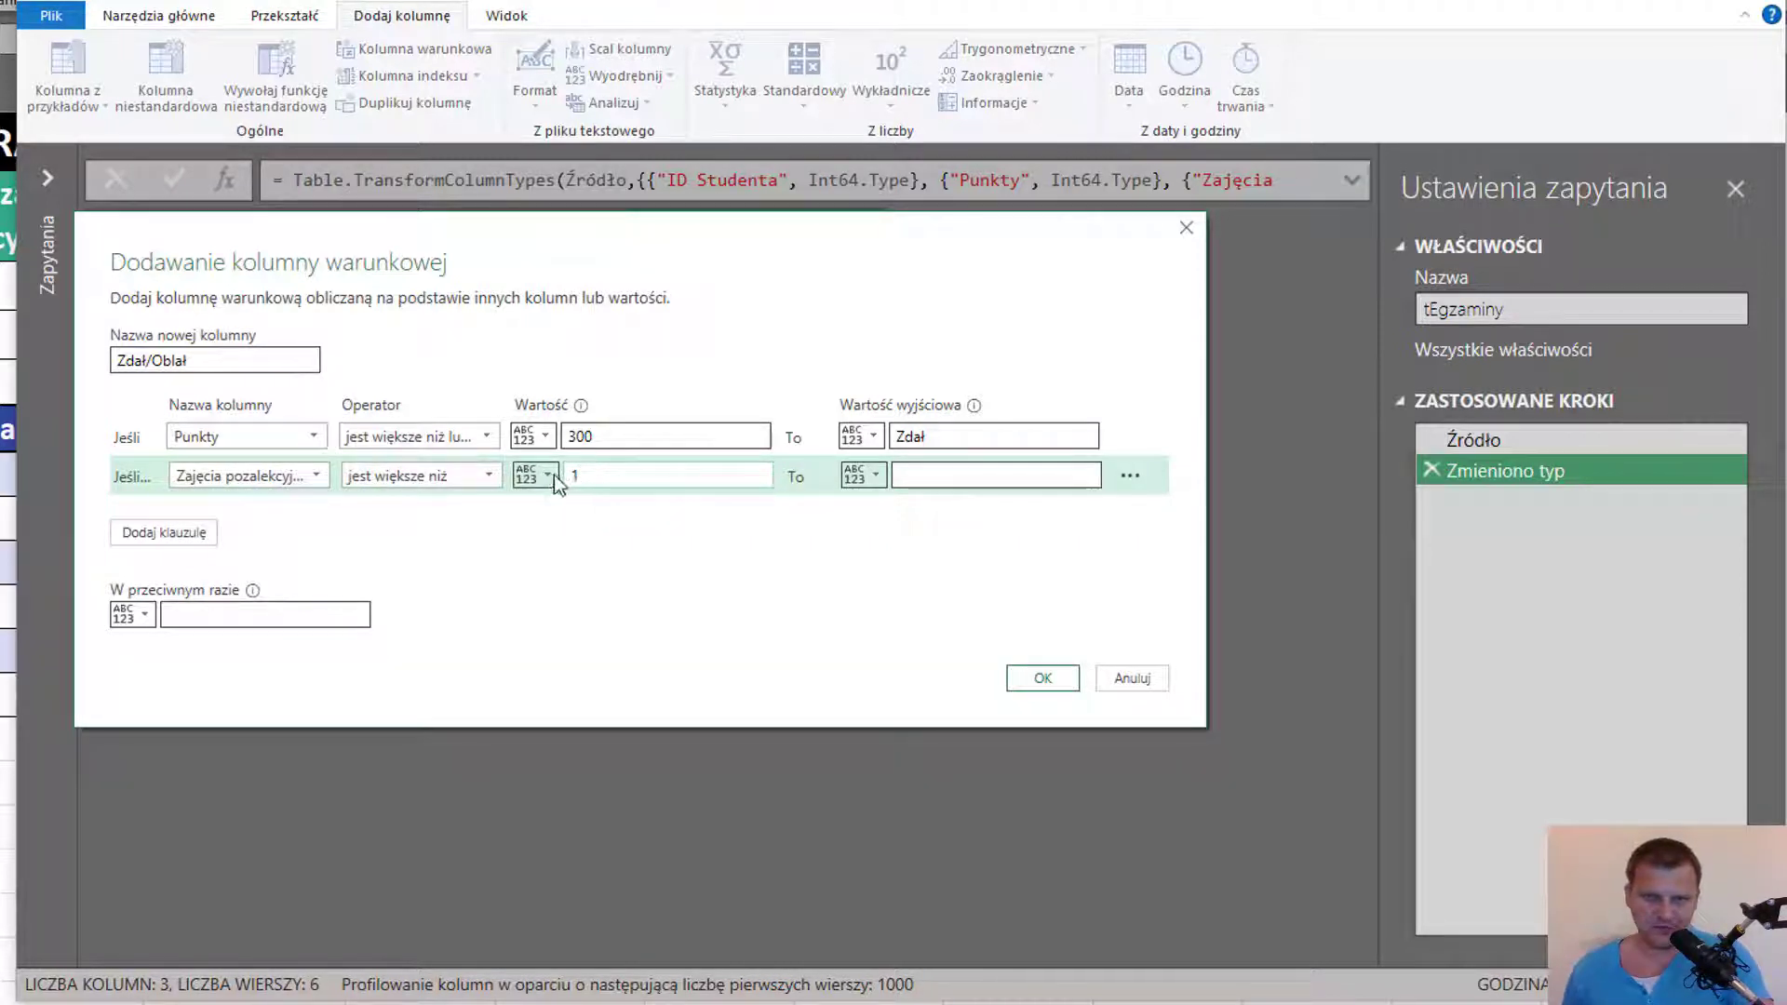
{"action": "left_click", "coordinate": [536, 475]}
{"action": "left_click", "coordinate": [817, 528]}
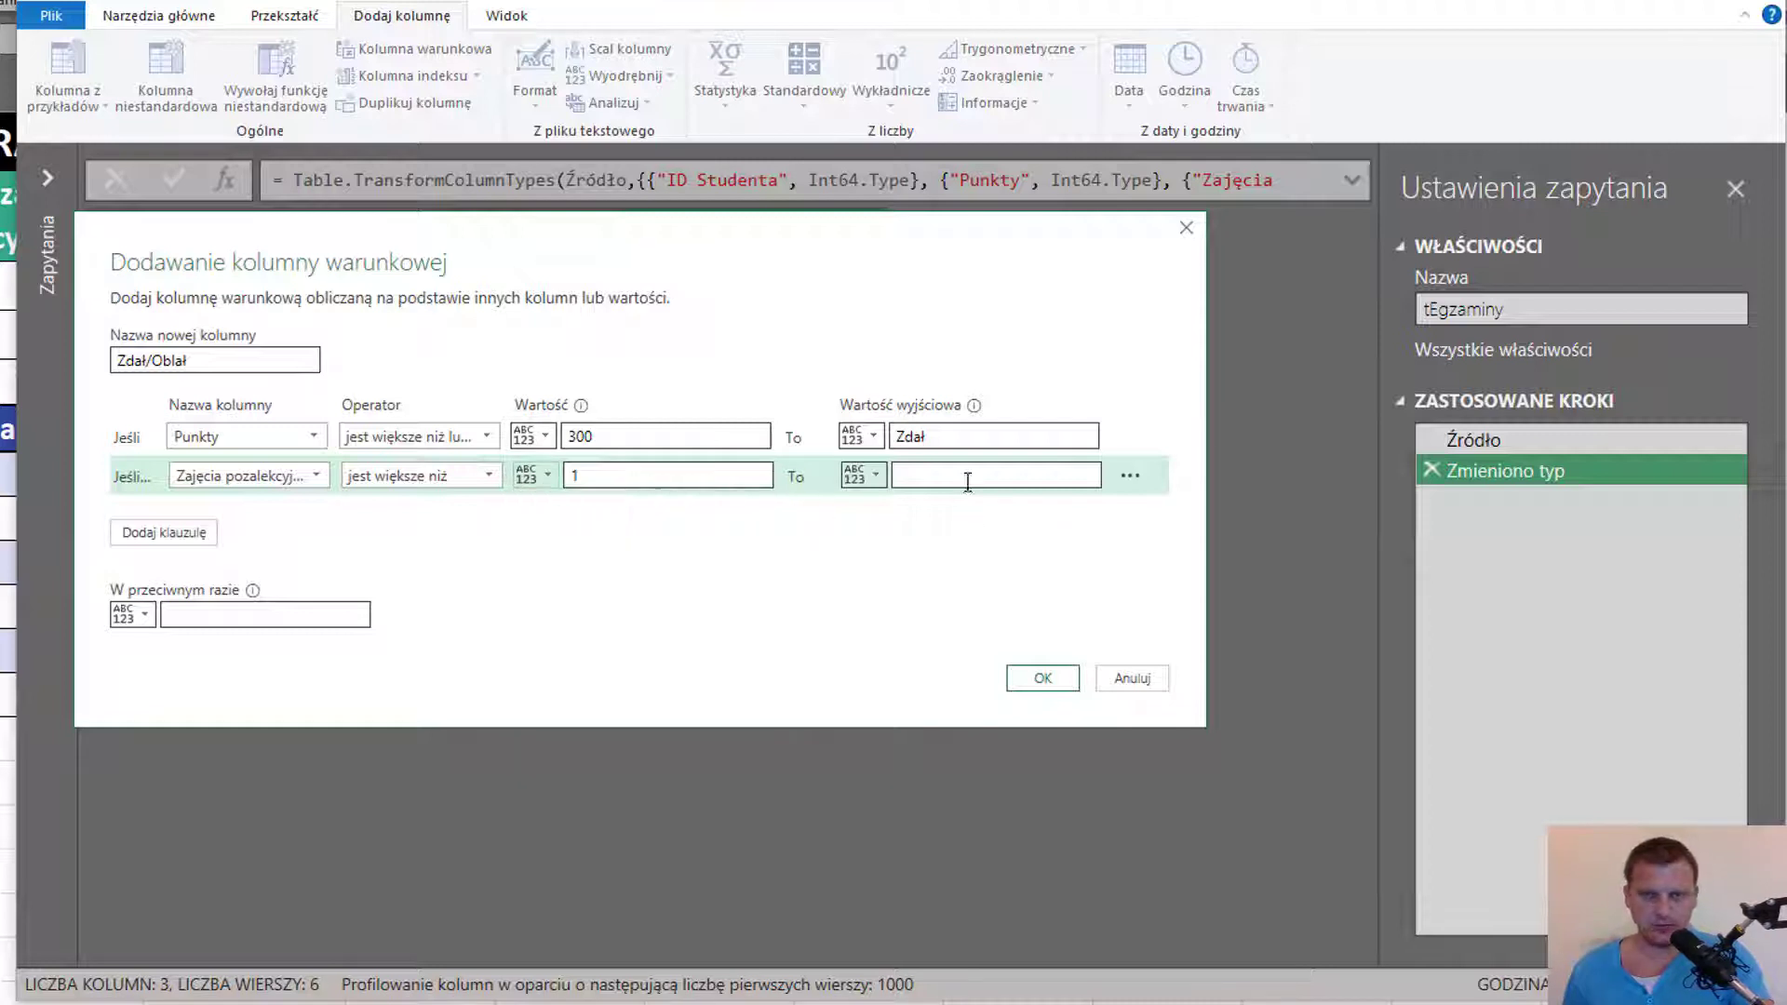
{"action": "left_click", "coordinate": [966, 476]}
{"action": "type", "text": "Zda"}
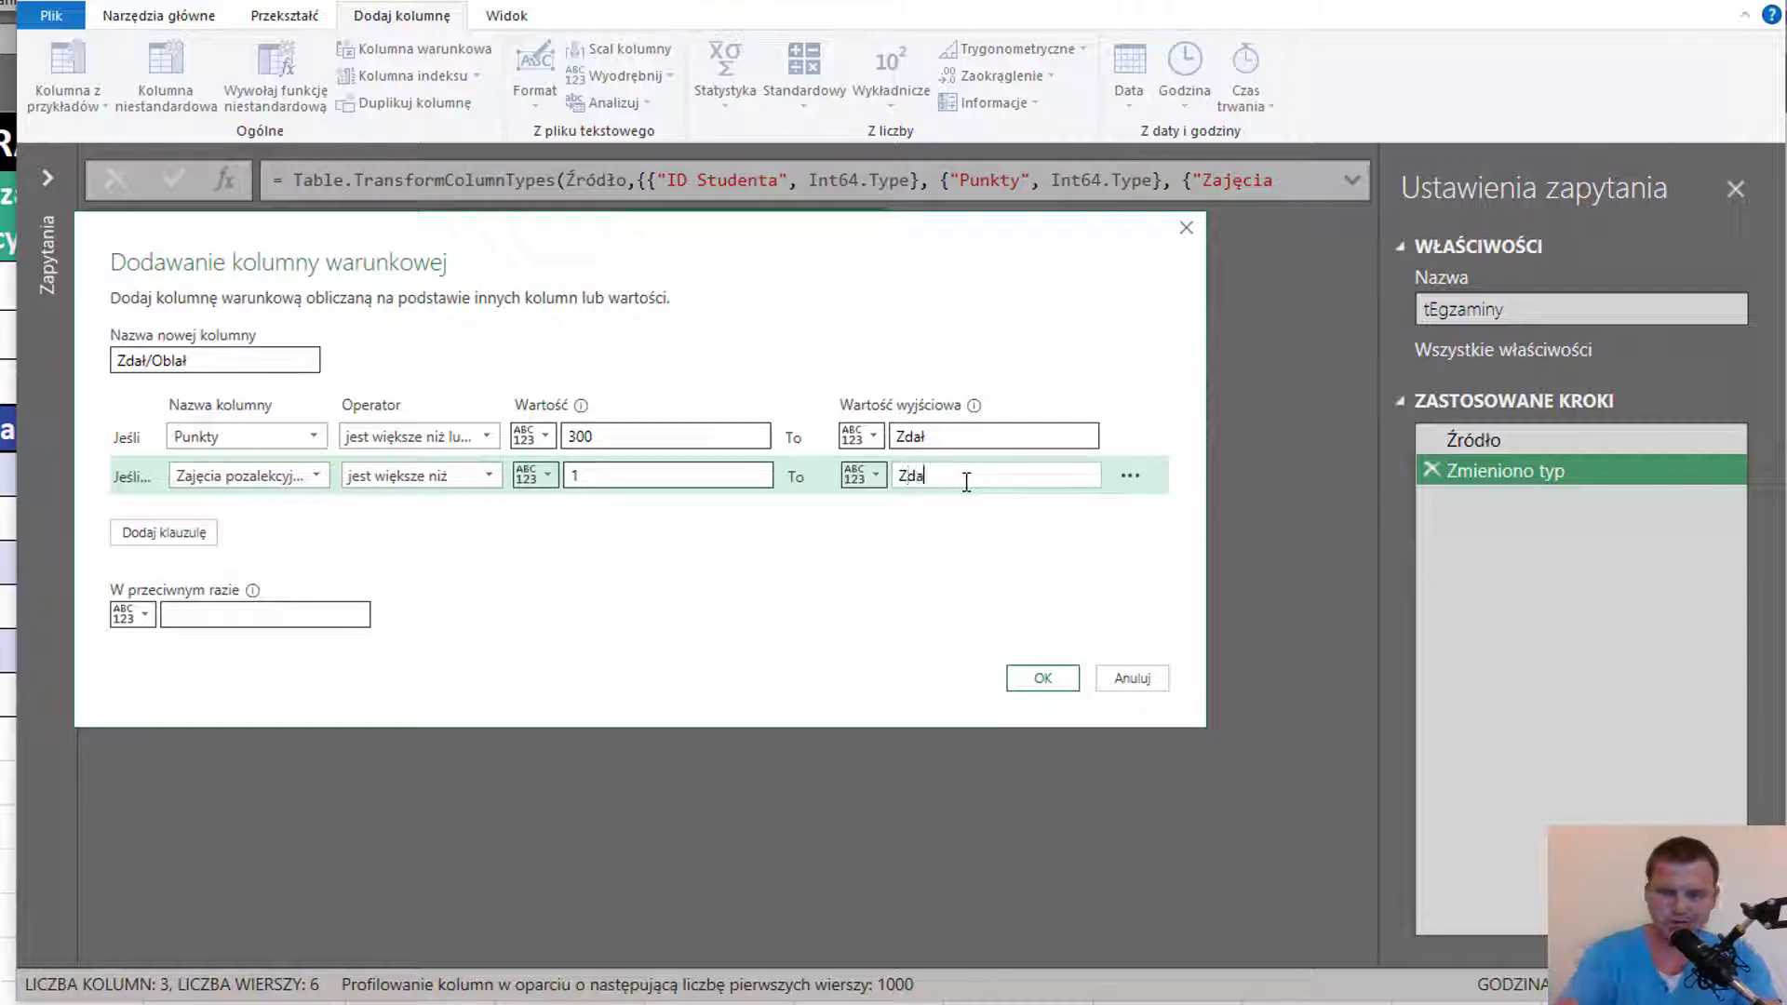
{"action": "type", "text": "ł"}
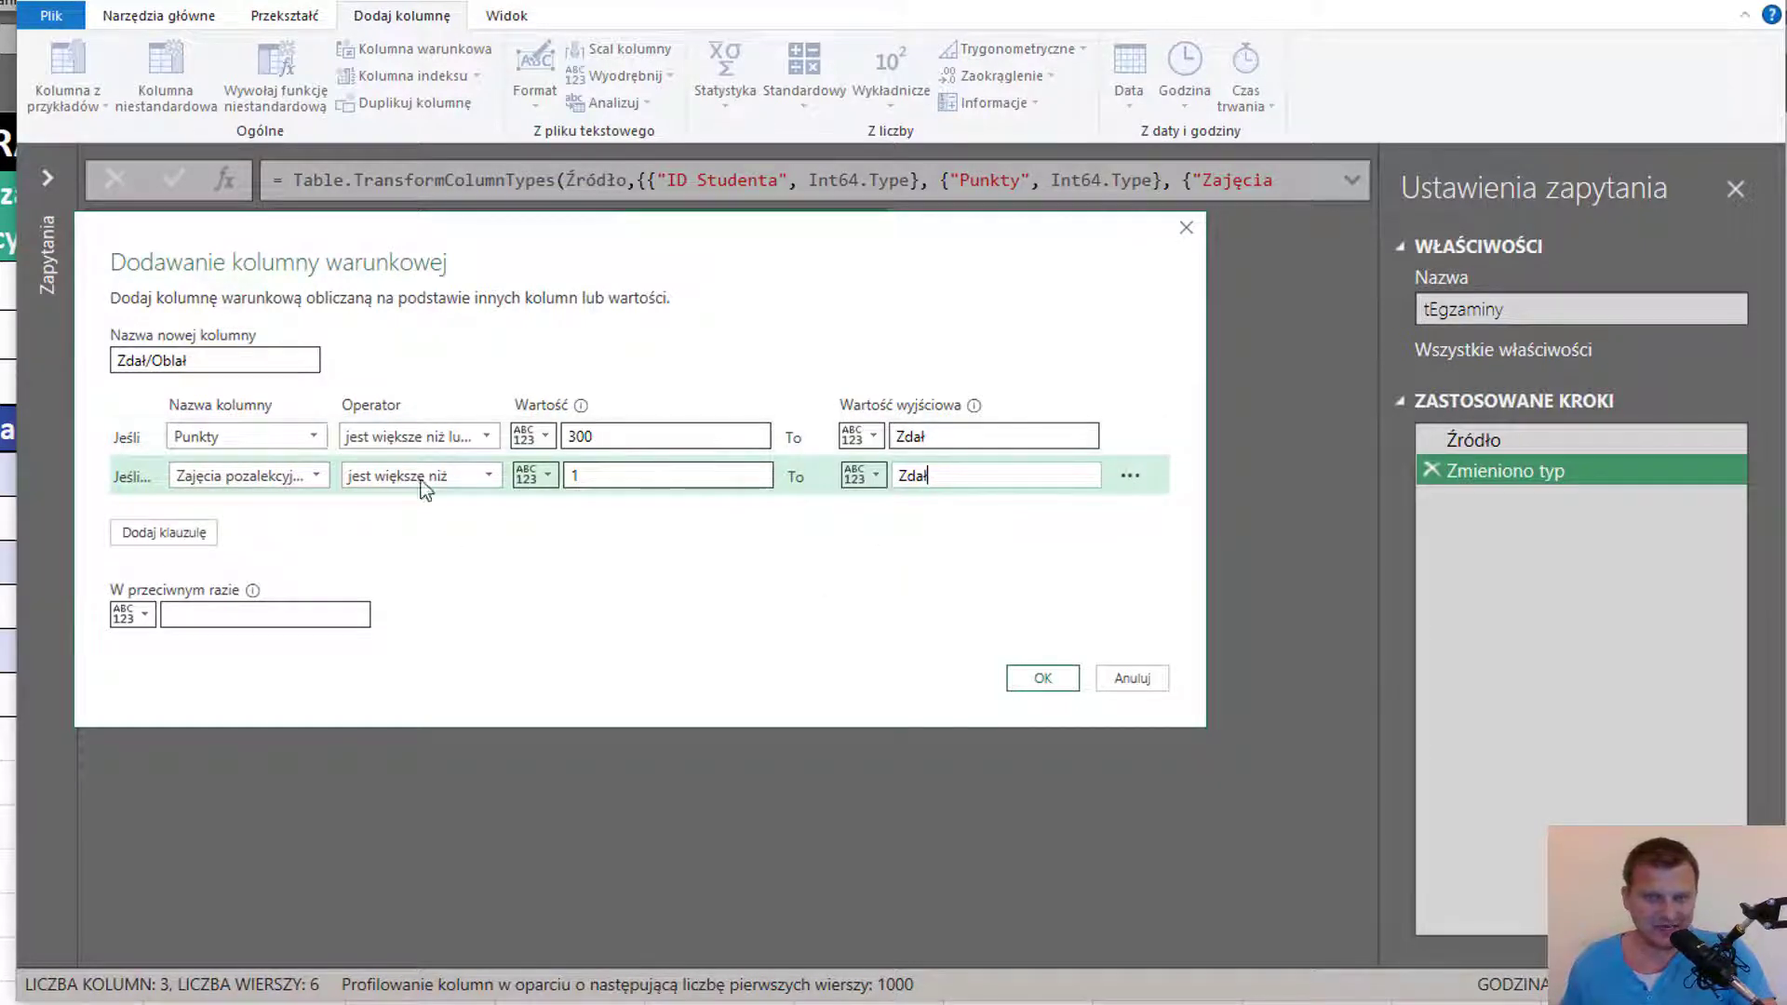
Set the 'W przeciwnym razie' value to Oblał.
{"action": "left_click", "coordinate": [268, 613]}
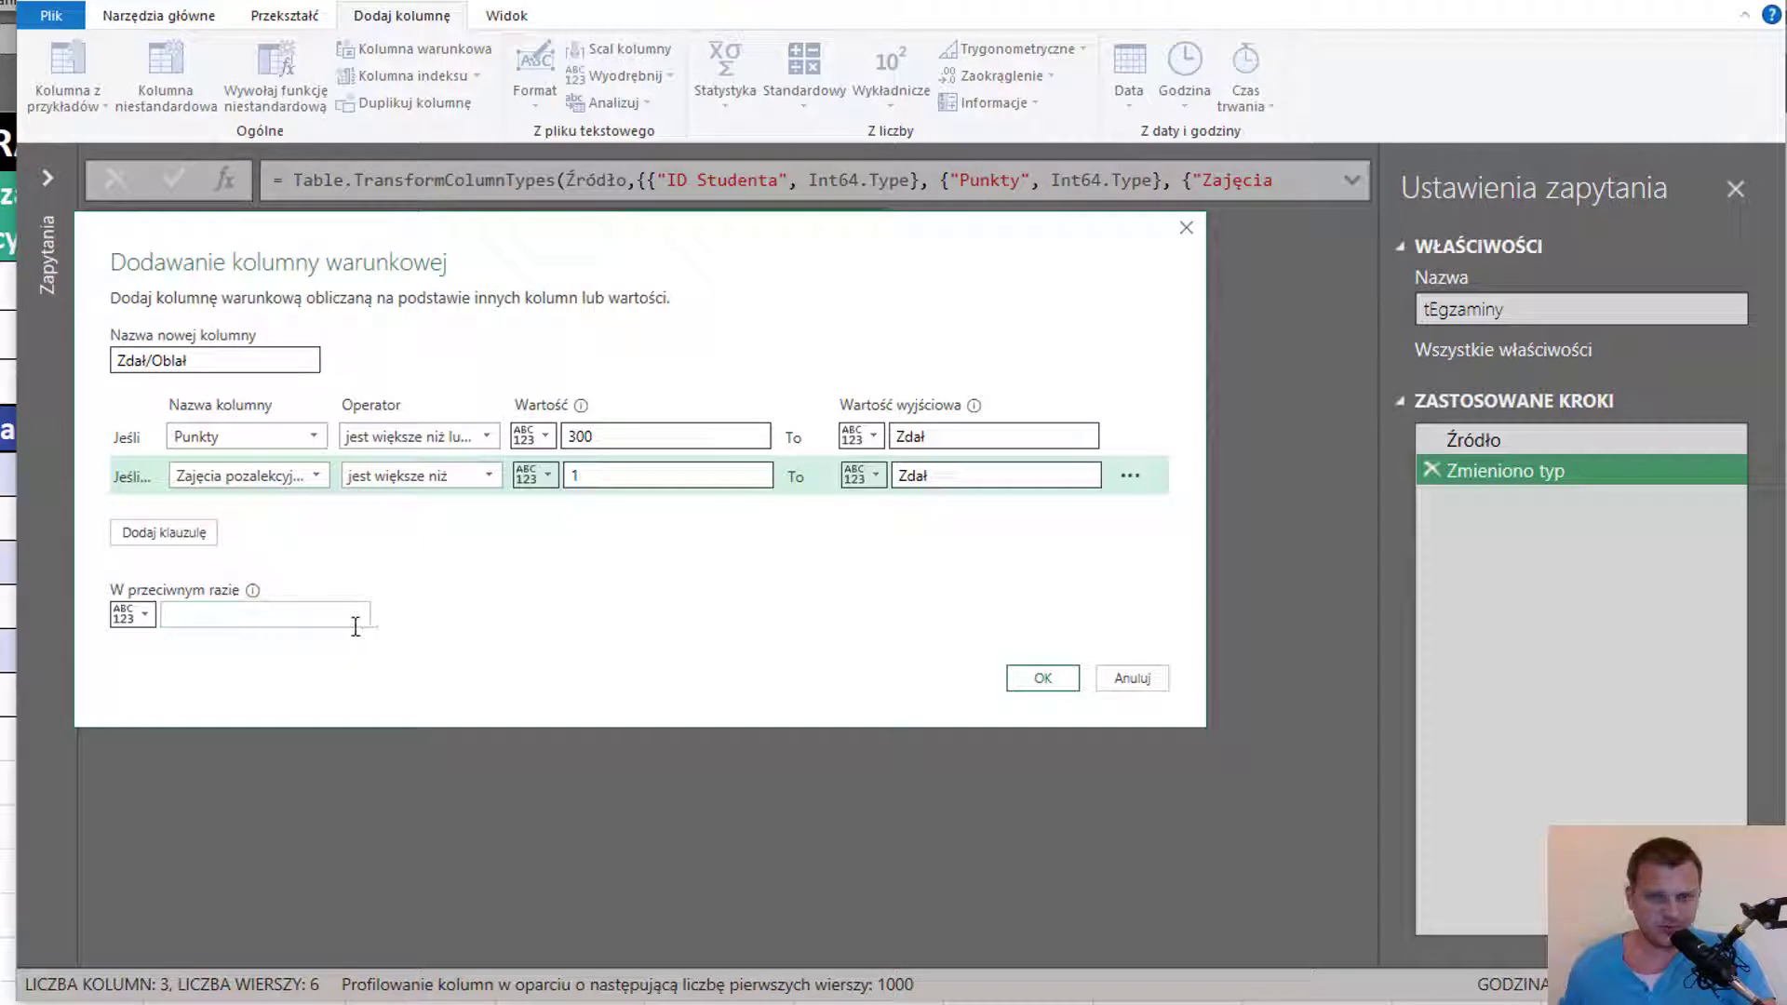
{"action": "type", "text": "Obla"}
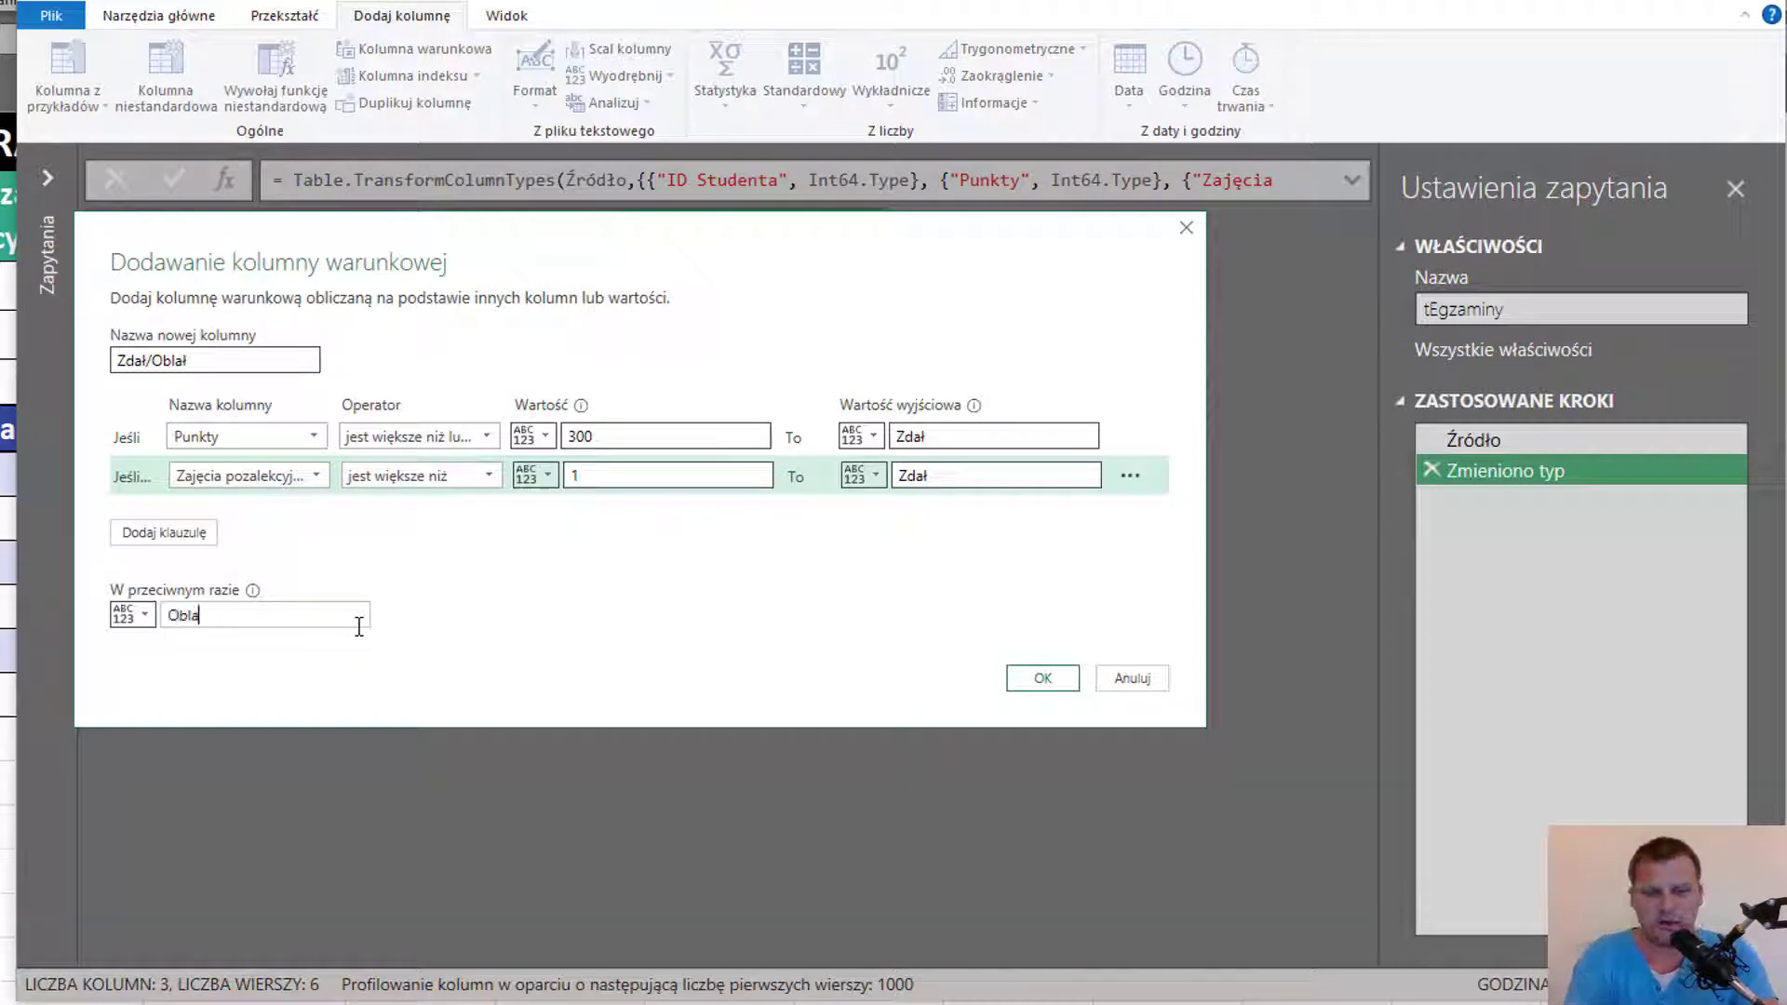
{"action": "type", "text": "ł"}
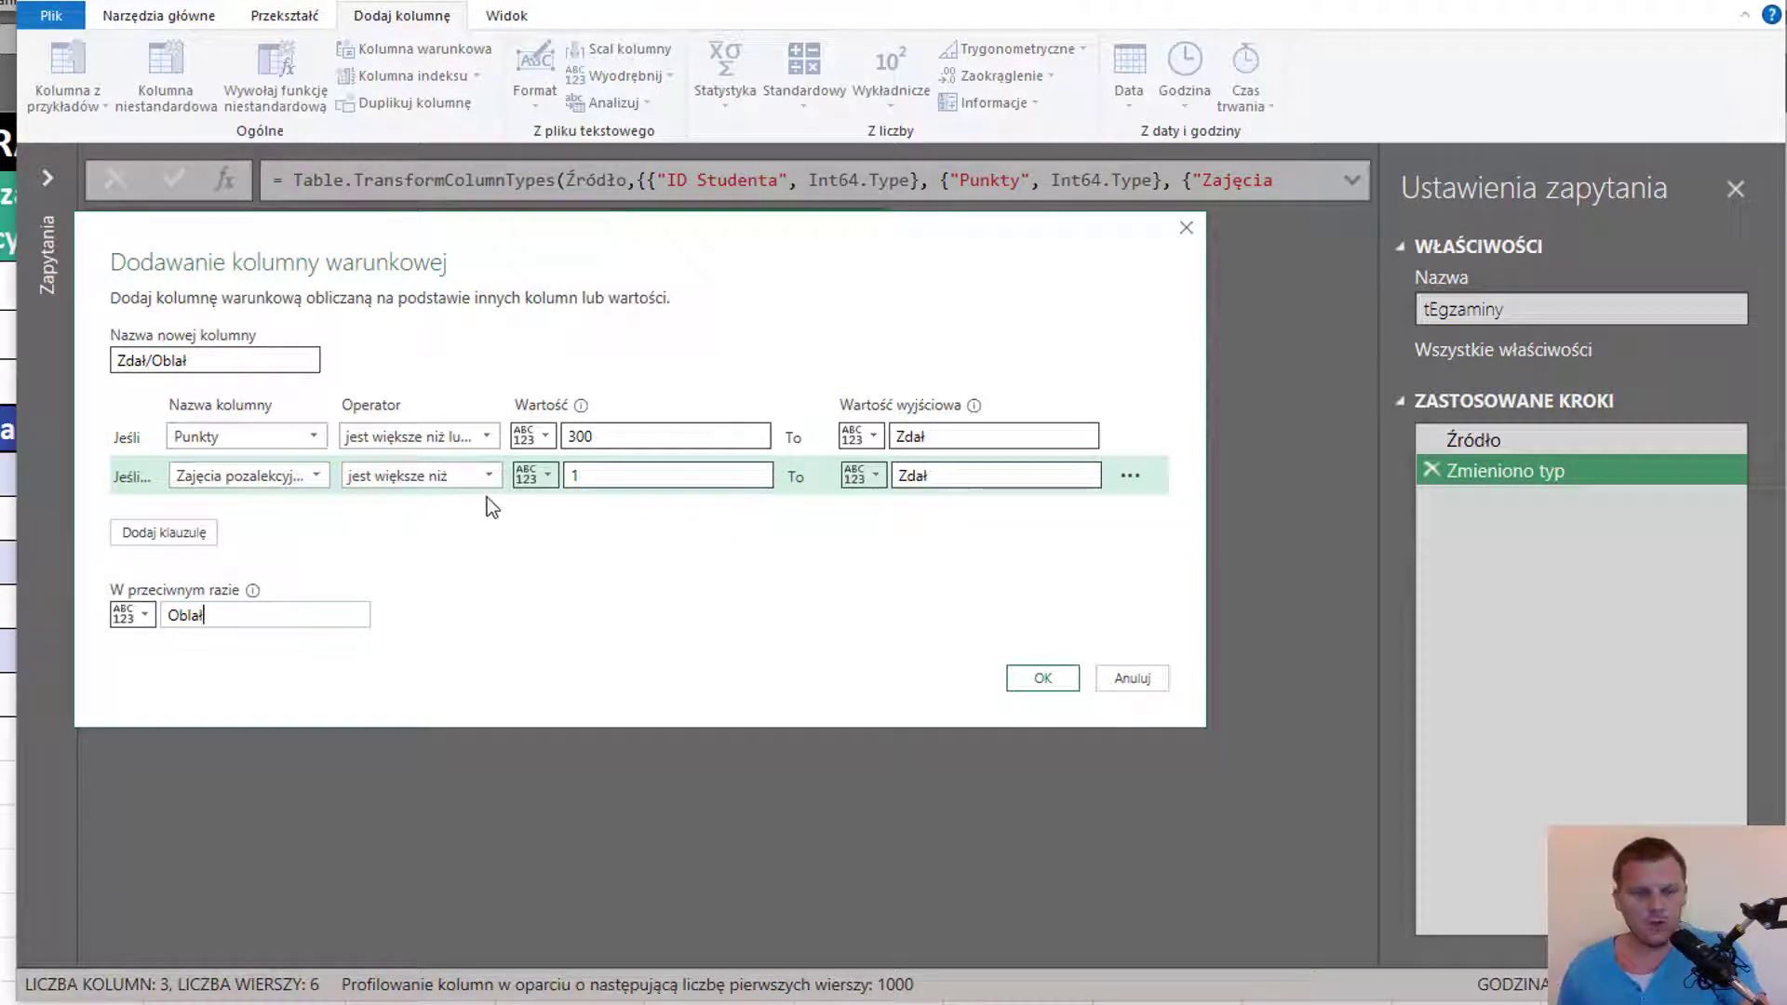
{"action": "mouse_move", "coordinate": [419, 436]}
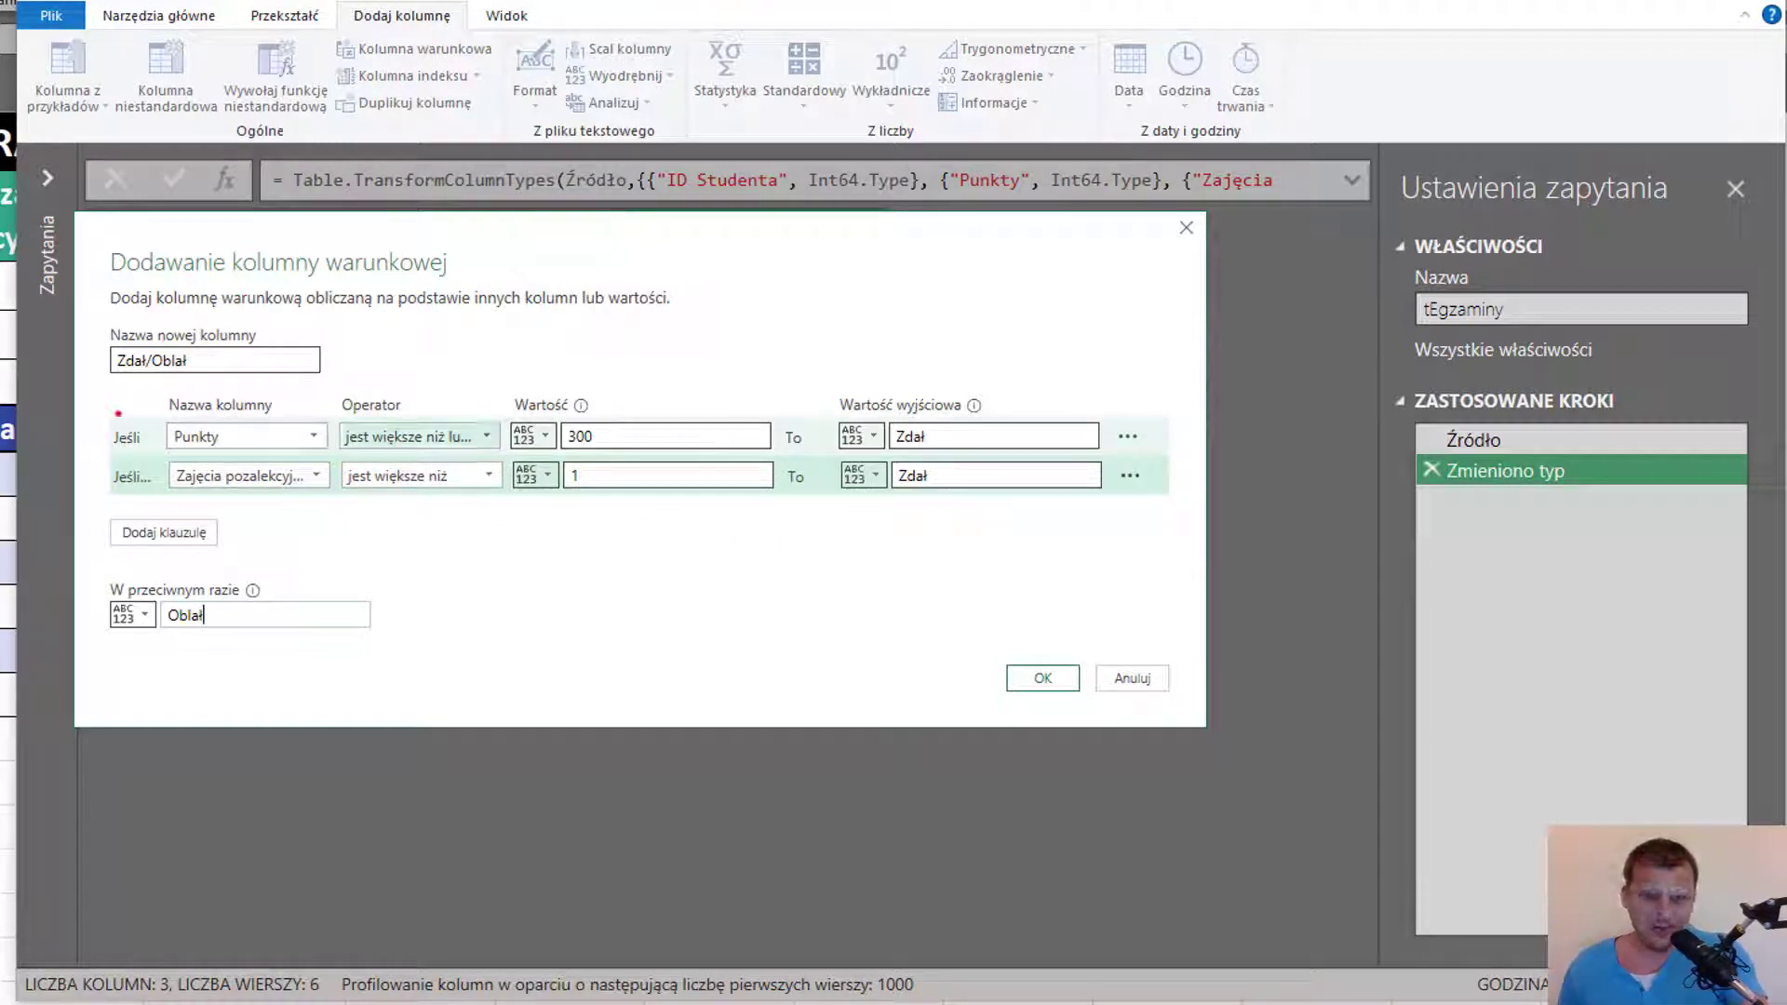
{"action": "left_click_drag", "start_coordinate": [98, 352], "coordinate": [116, 414]}
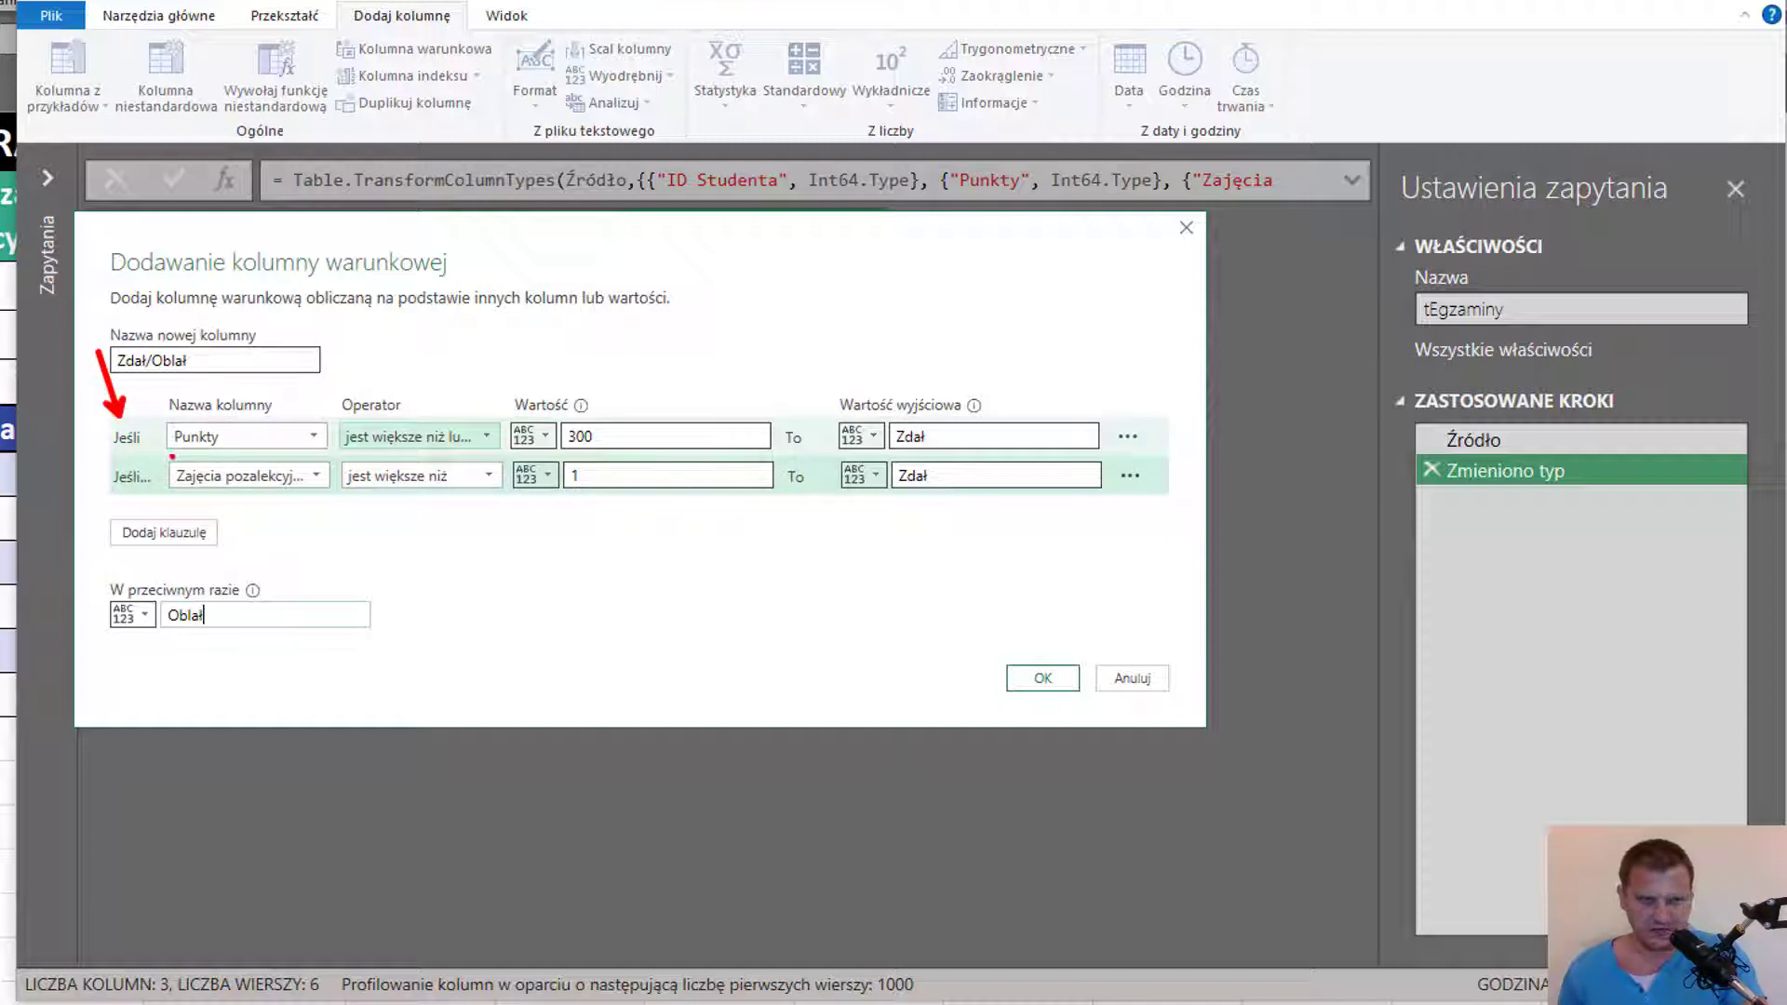
{"action": "left_click_drag", "start_coordinate": [173, 456], "coordinate": [208, 455]}
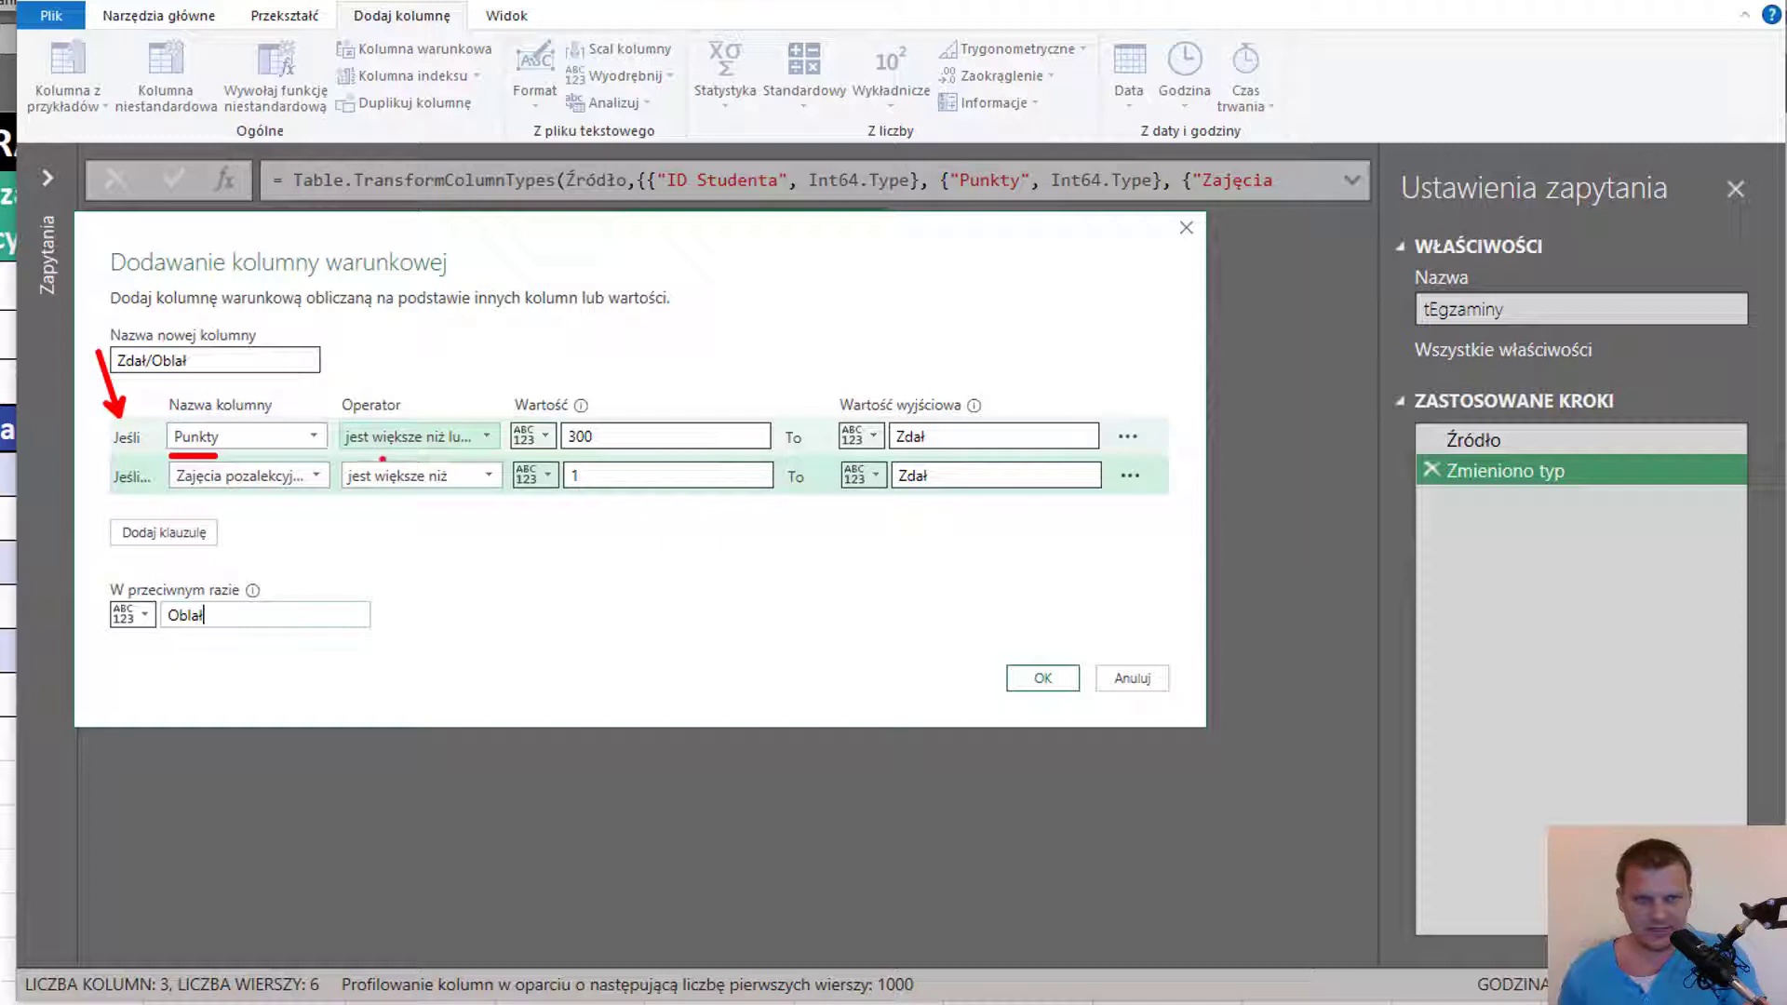
{"action": "left_click_drag", "start_coordinate": [382, 459], "coordinate": [447, 457]}
{"action": "left_click_drag", "start_coordinate": [566, 456], "coordinate": [616, 457]}
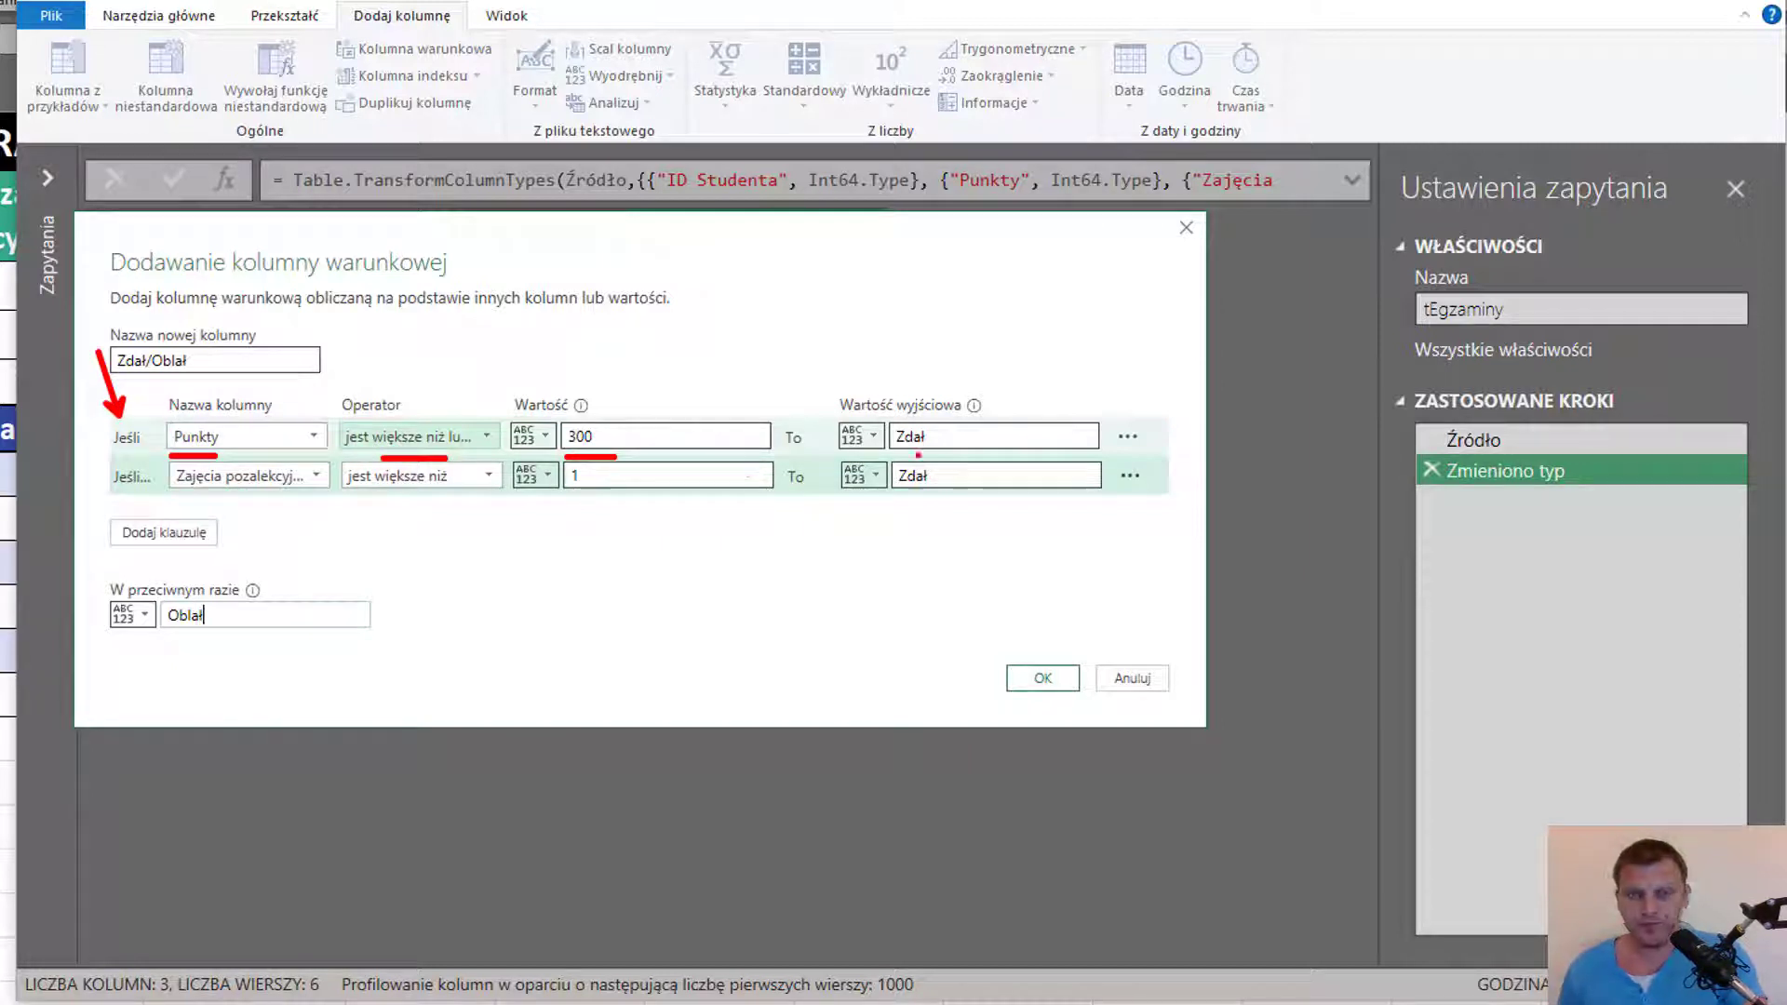
{"action": "left_click_drag", "start_coordinate": [895, 456], "coordinate": [999, 461]}
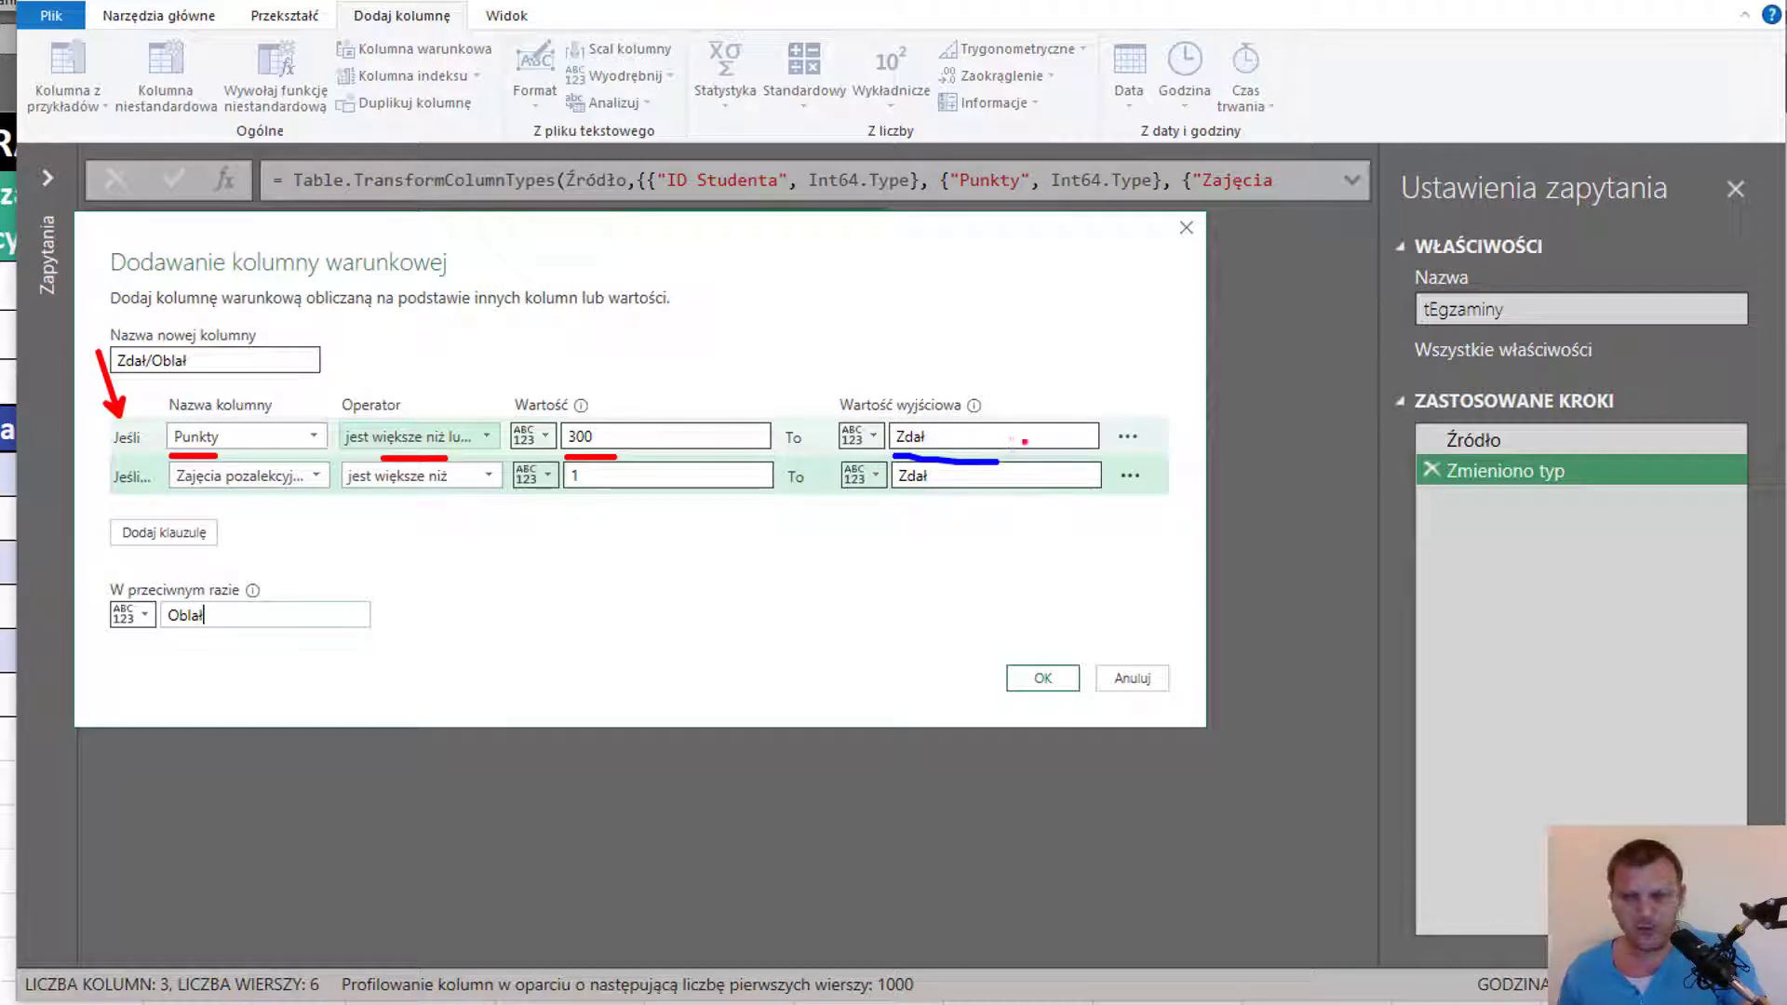
{"action": "left_click_drag", "start_coordinate": [1032, 441], "coordinate": [125, 409]}
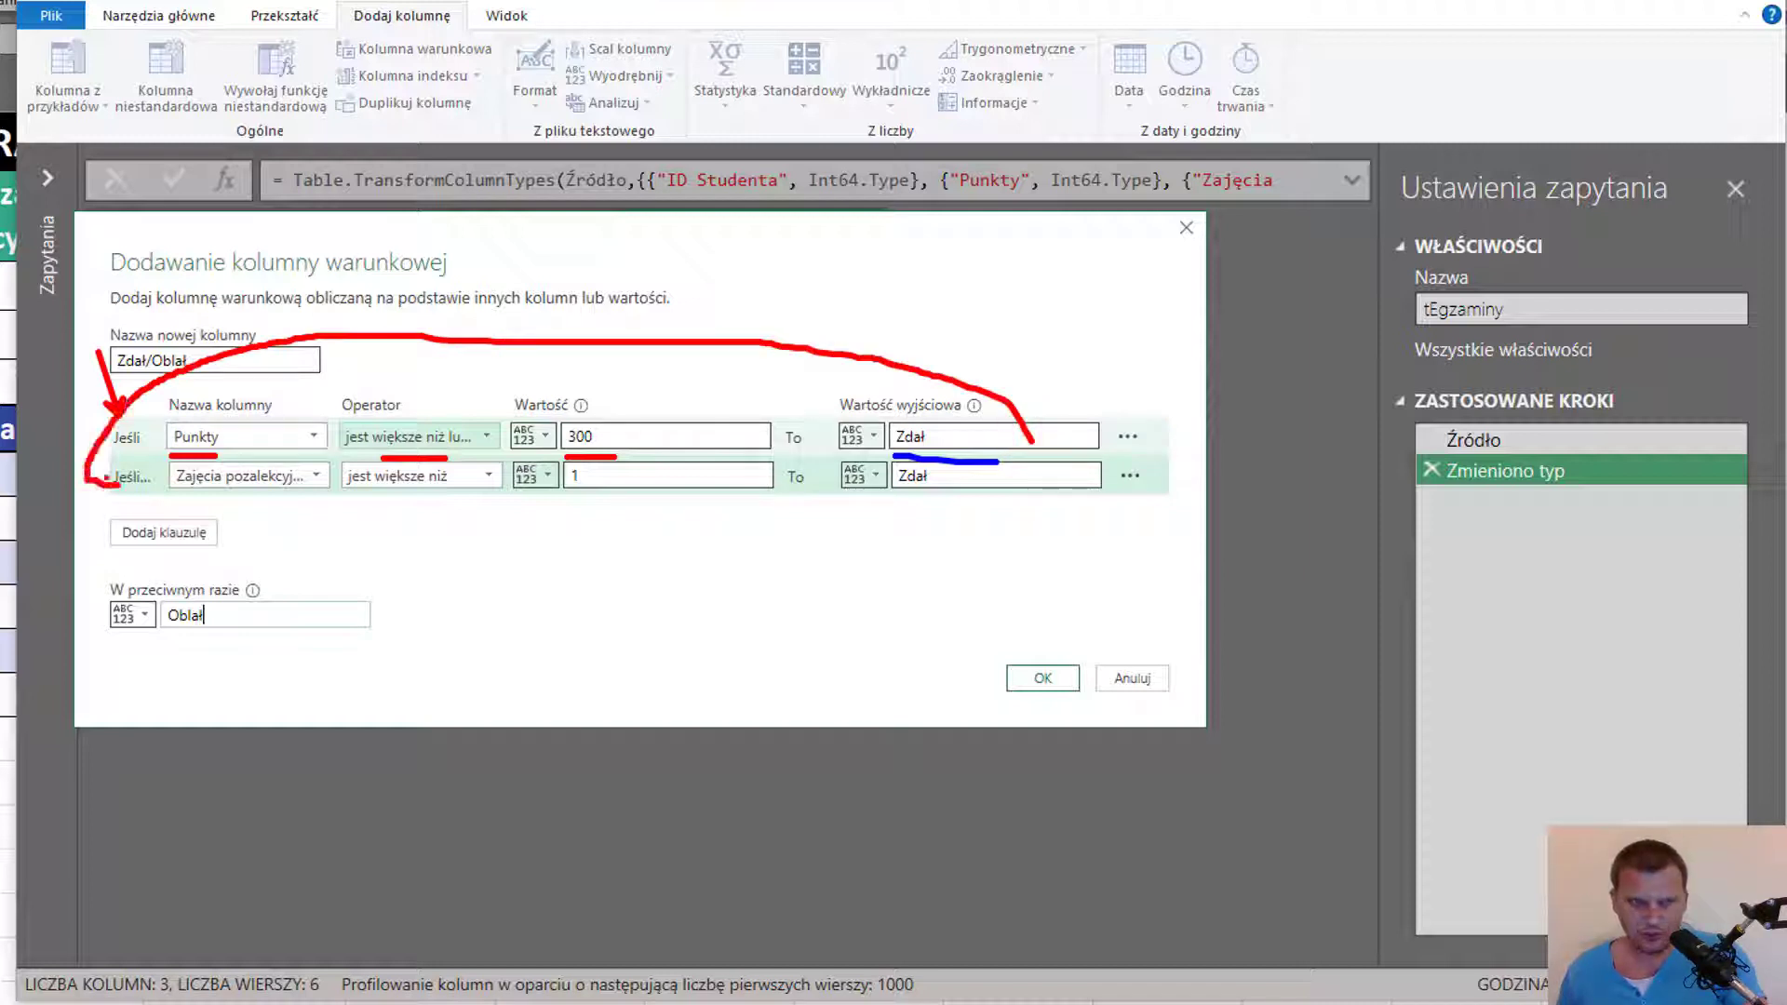
{"action": "left_click_drag", "start_coordinate": [107, 479], "coordinate": [119, 478]}
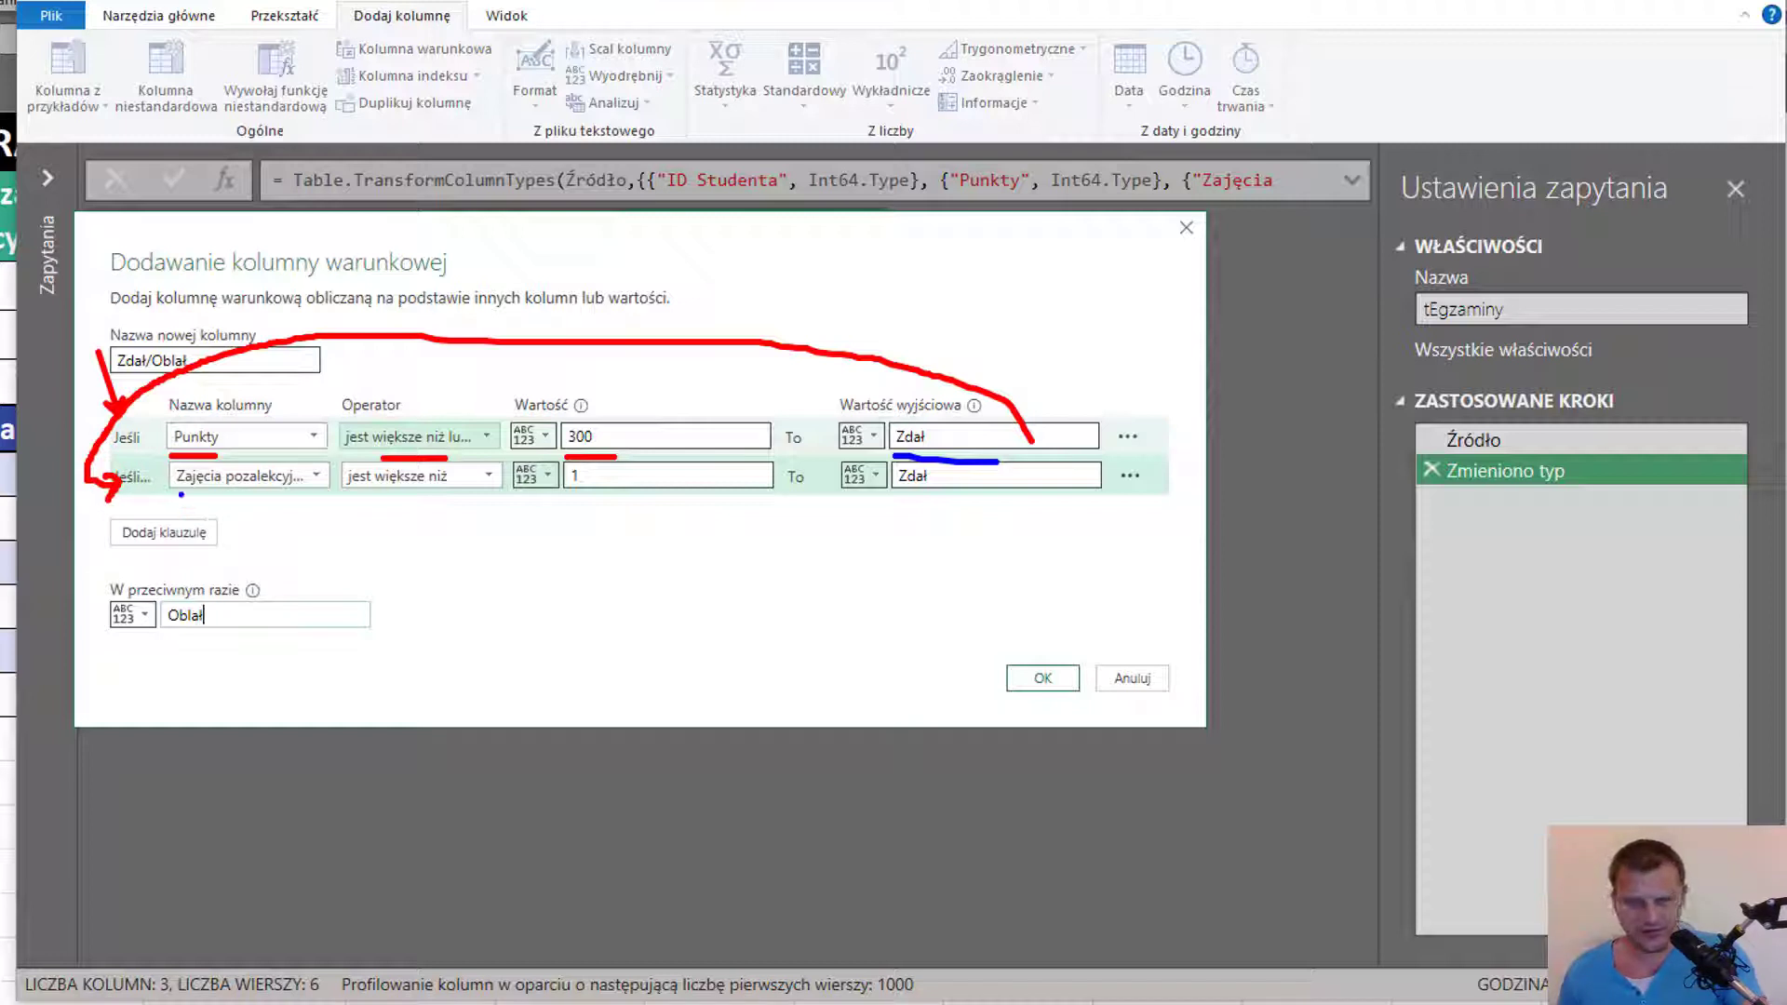
{"action": "left_click_drag", "start_coordinate": [175, 493], "coordinate": [293, 492]}
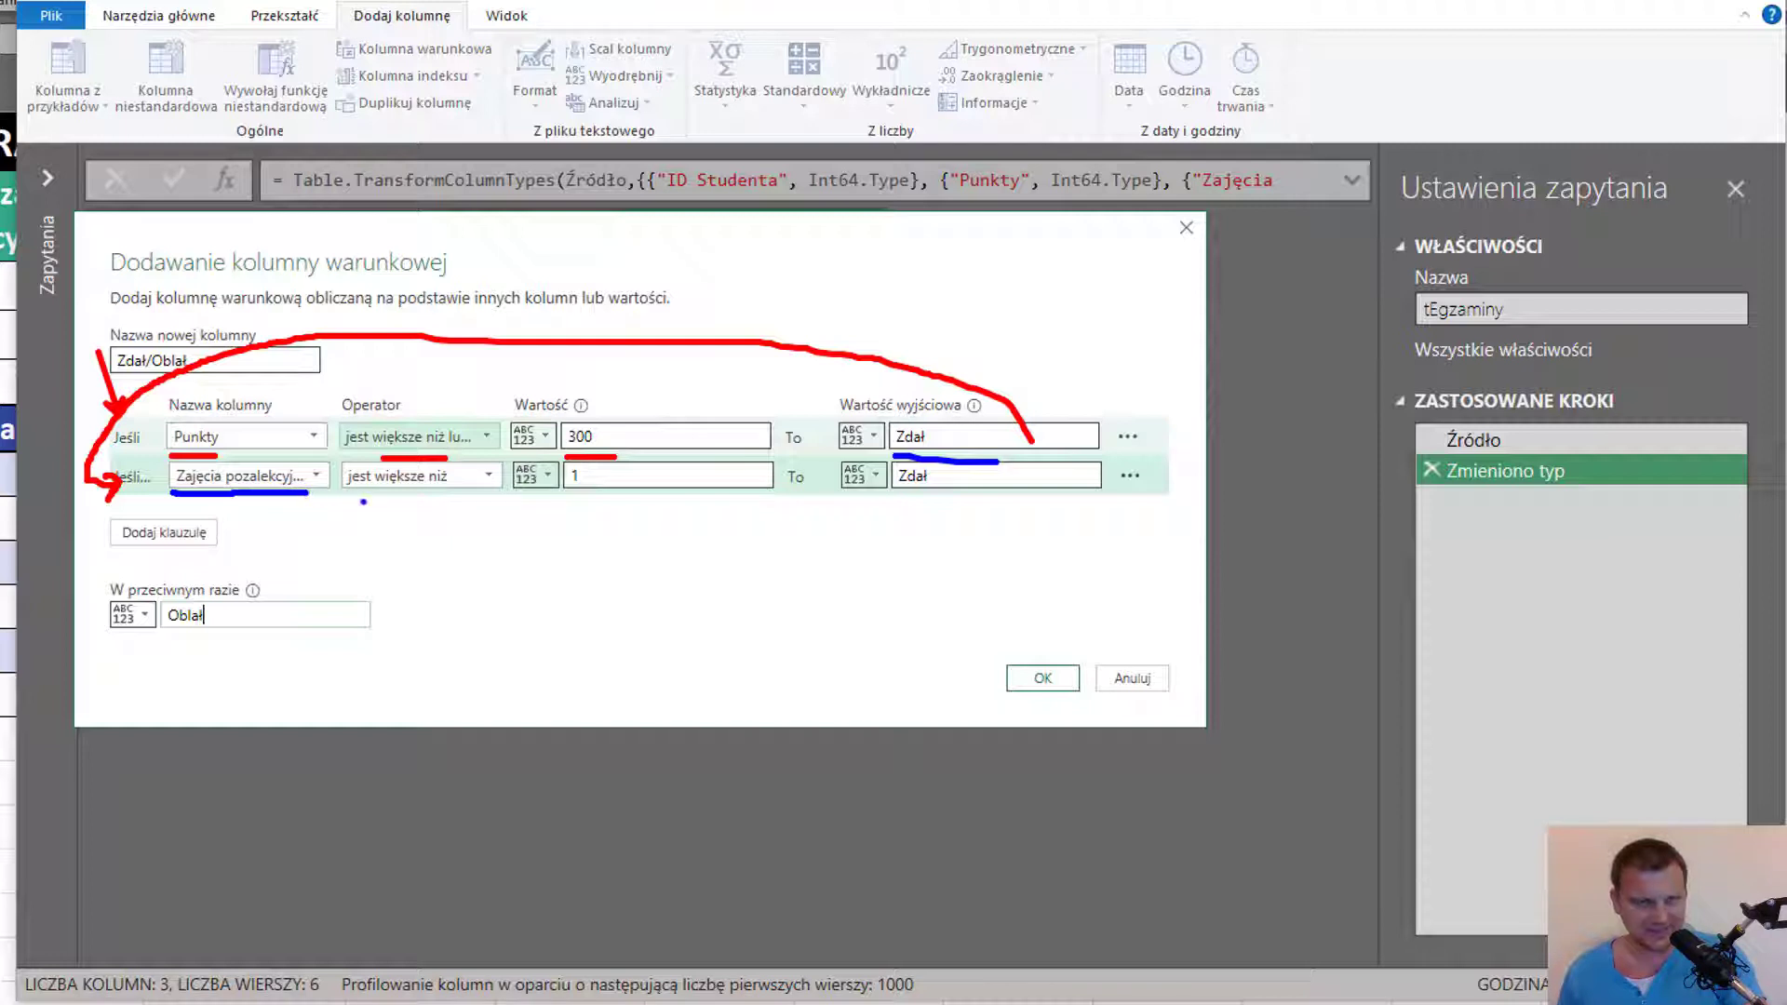
{"action": "left_click_drag", "start_coordinate": [343, 498], "coordinate": [420, 498]}
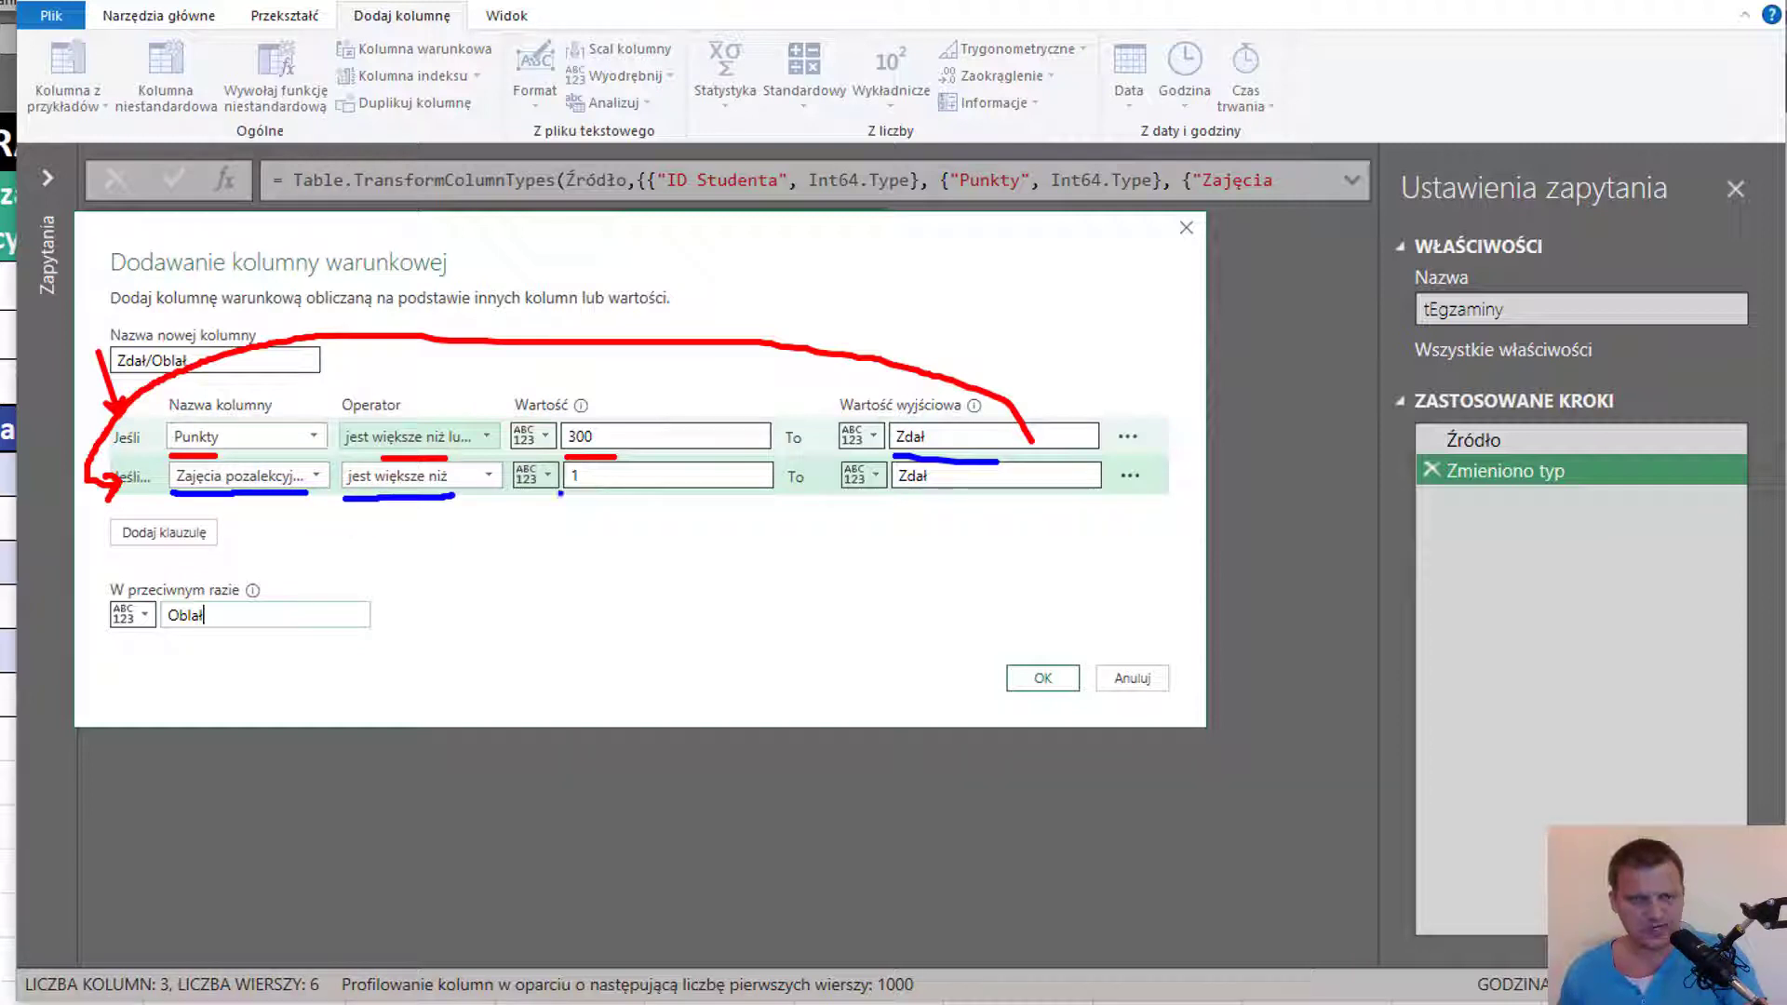
{"action": "left_click_drag", "start_coordinate": [560, 493], "coordinate": [602, 497]}
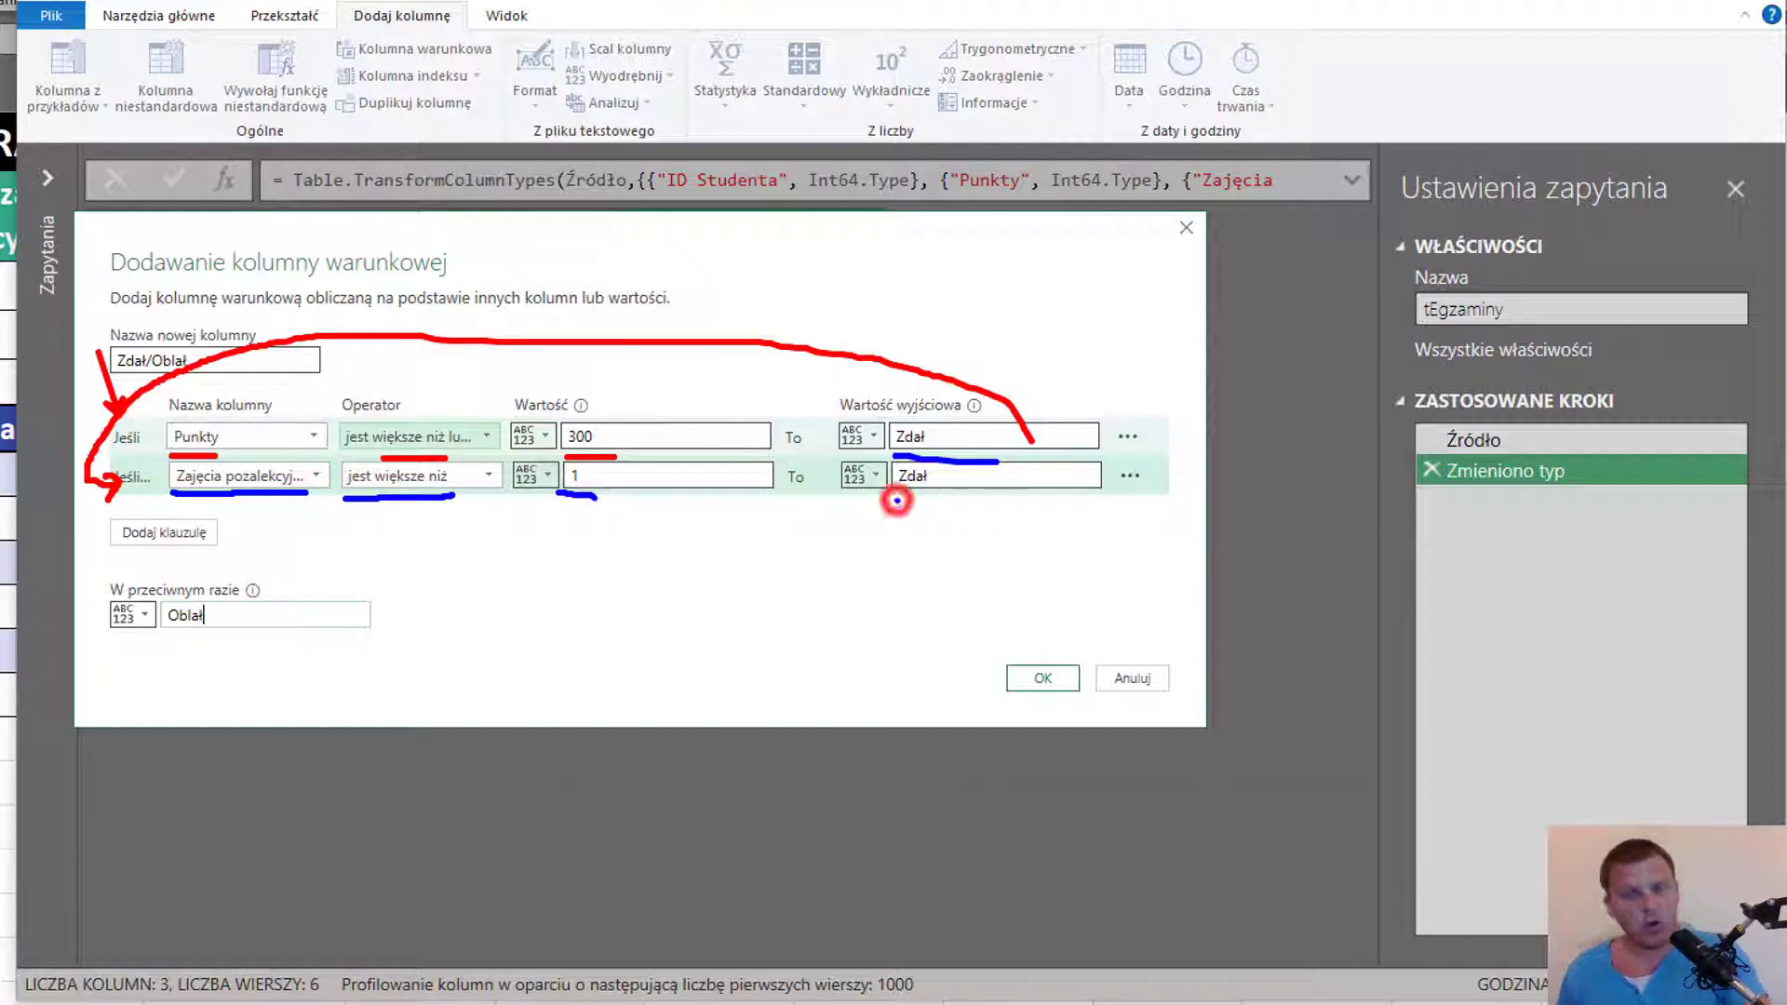
{"action": "left_click_drag", "start_coordinate": [894, 498], "coordinate": [944, 498]}
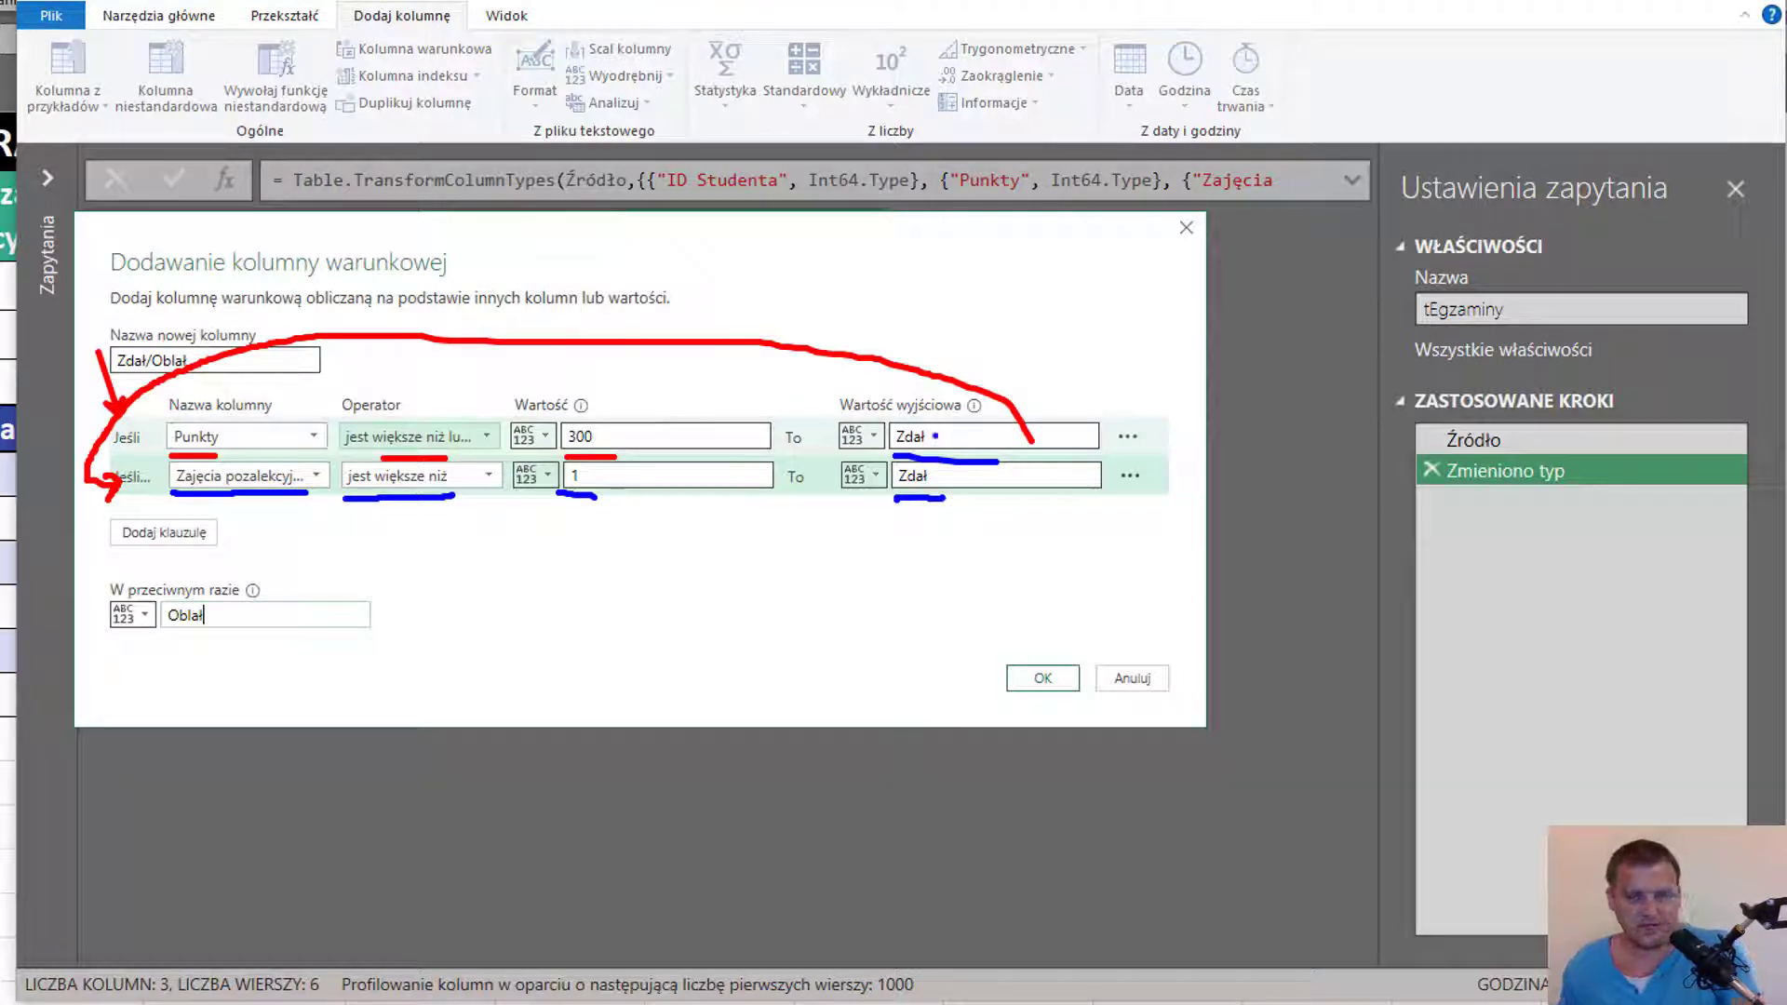
{"action": "mouse_move", "coordinate": [991, 436]}
{"action": "left_mouse_down"}
{"action": "mouse_move", "coordinate": [951, 436]}
{"action": "mouse_move", "coordinate": [956, 479]}
{"action": "left_mouse_up"}
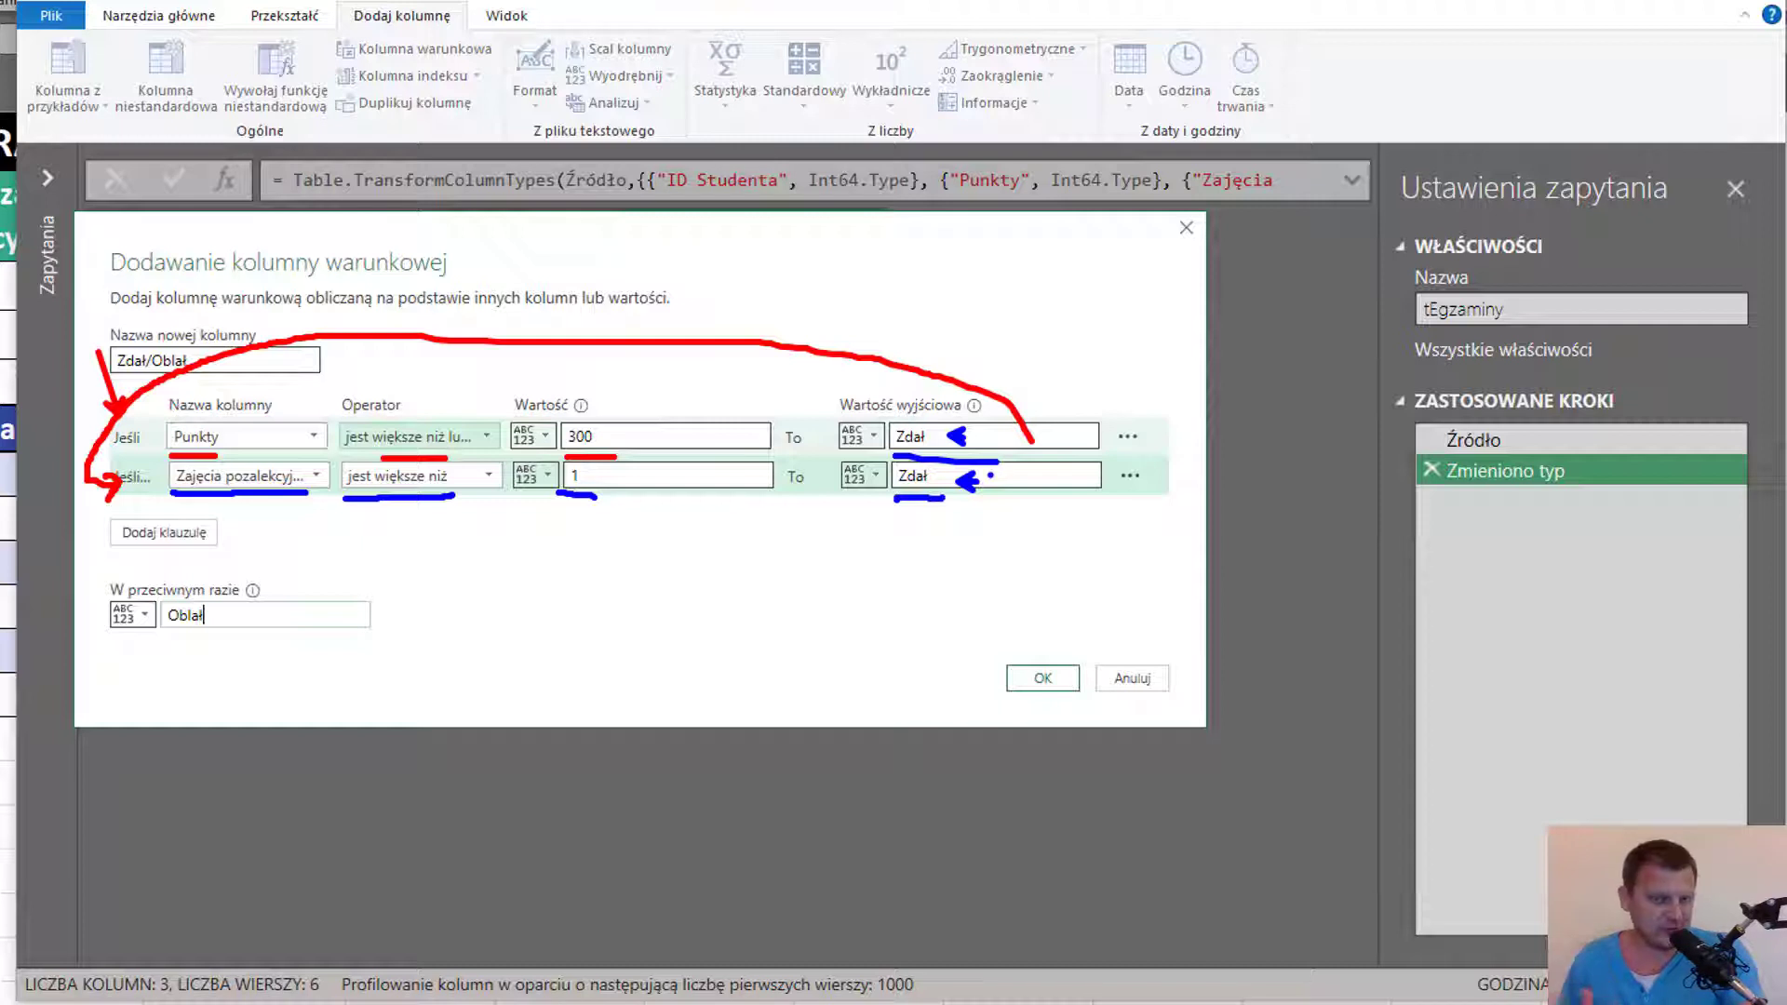
{"action": "key", "text": "Escape"}
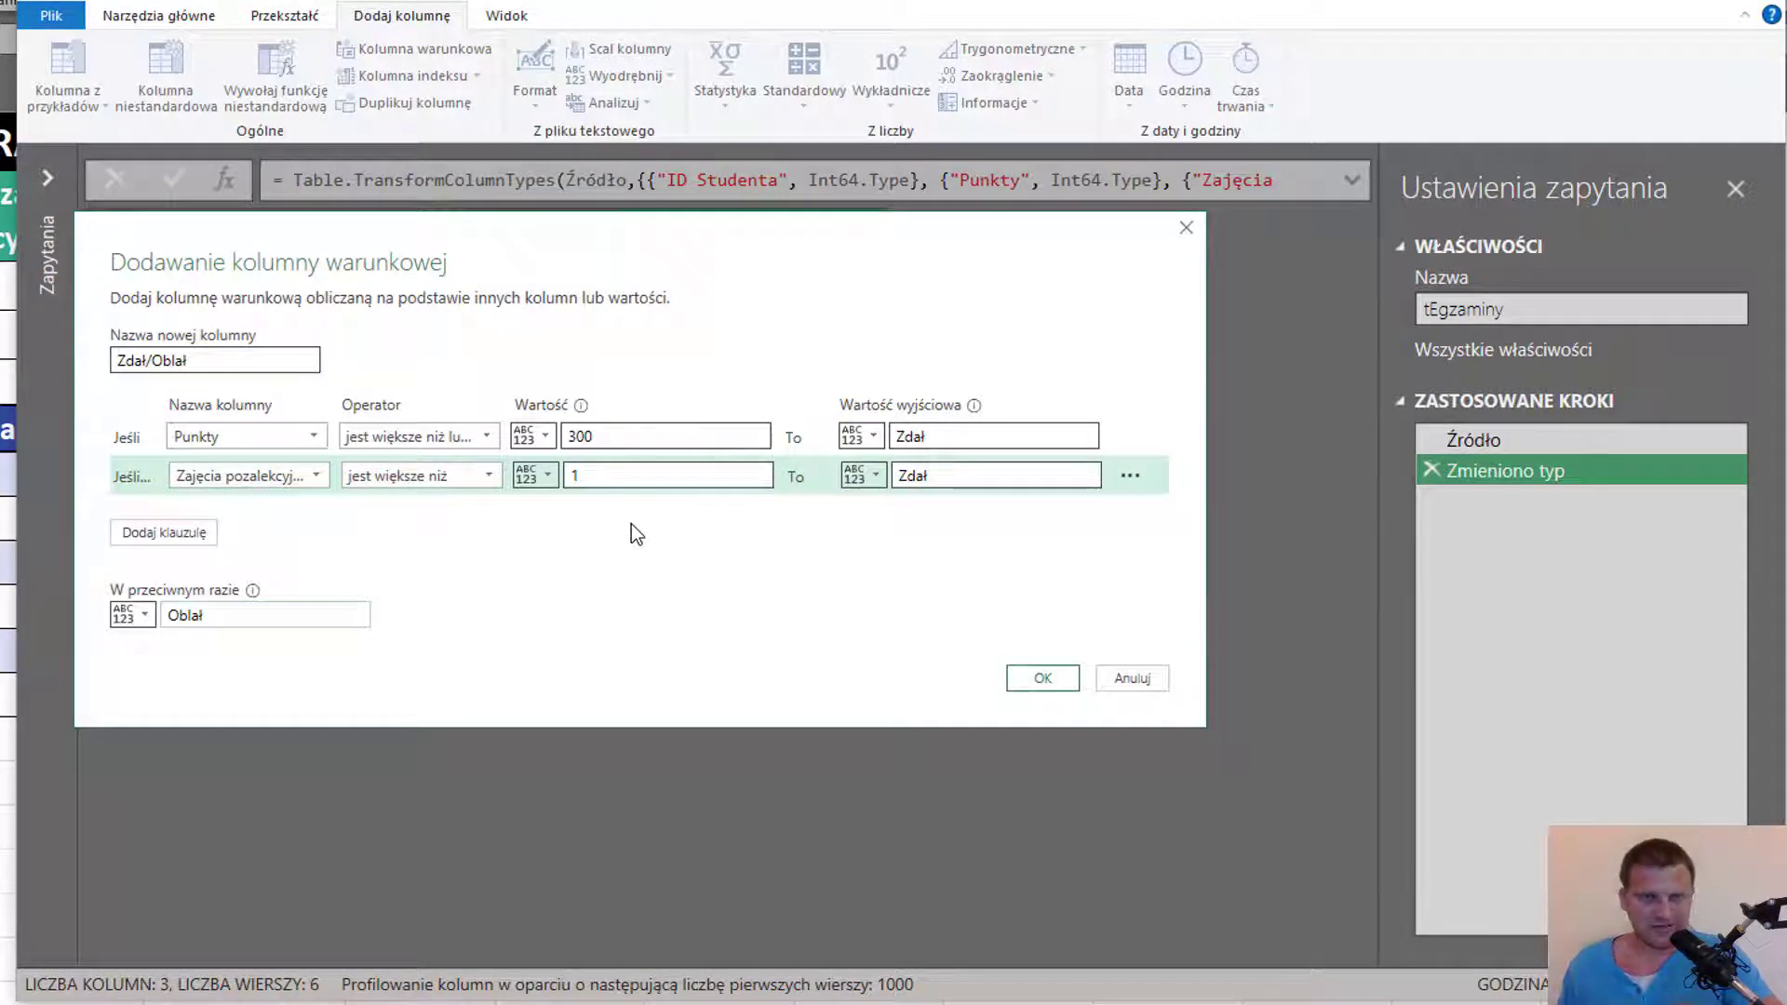
Double-check the 300, 1 and Oblał values, then create the Zdał/Oblał column.
{"action": "left_click", "coordinate": [577, 477]}
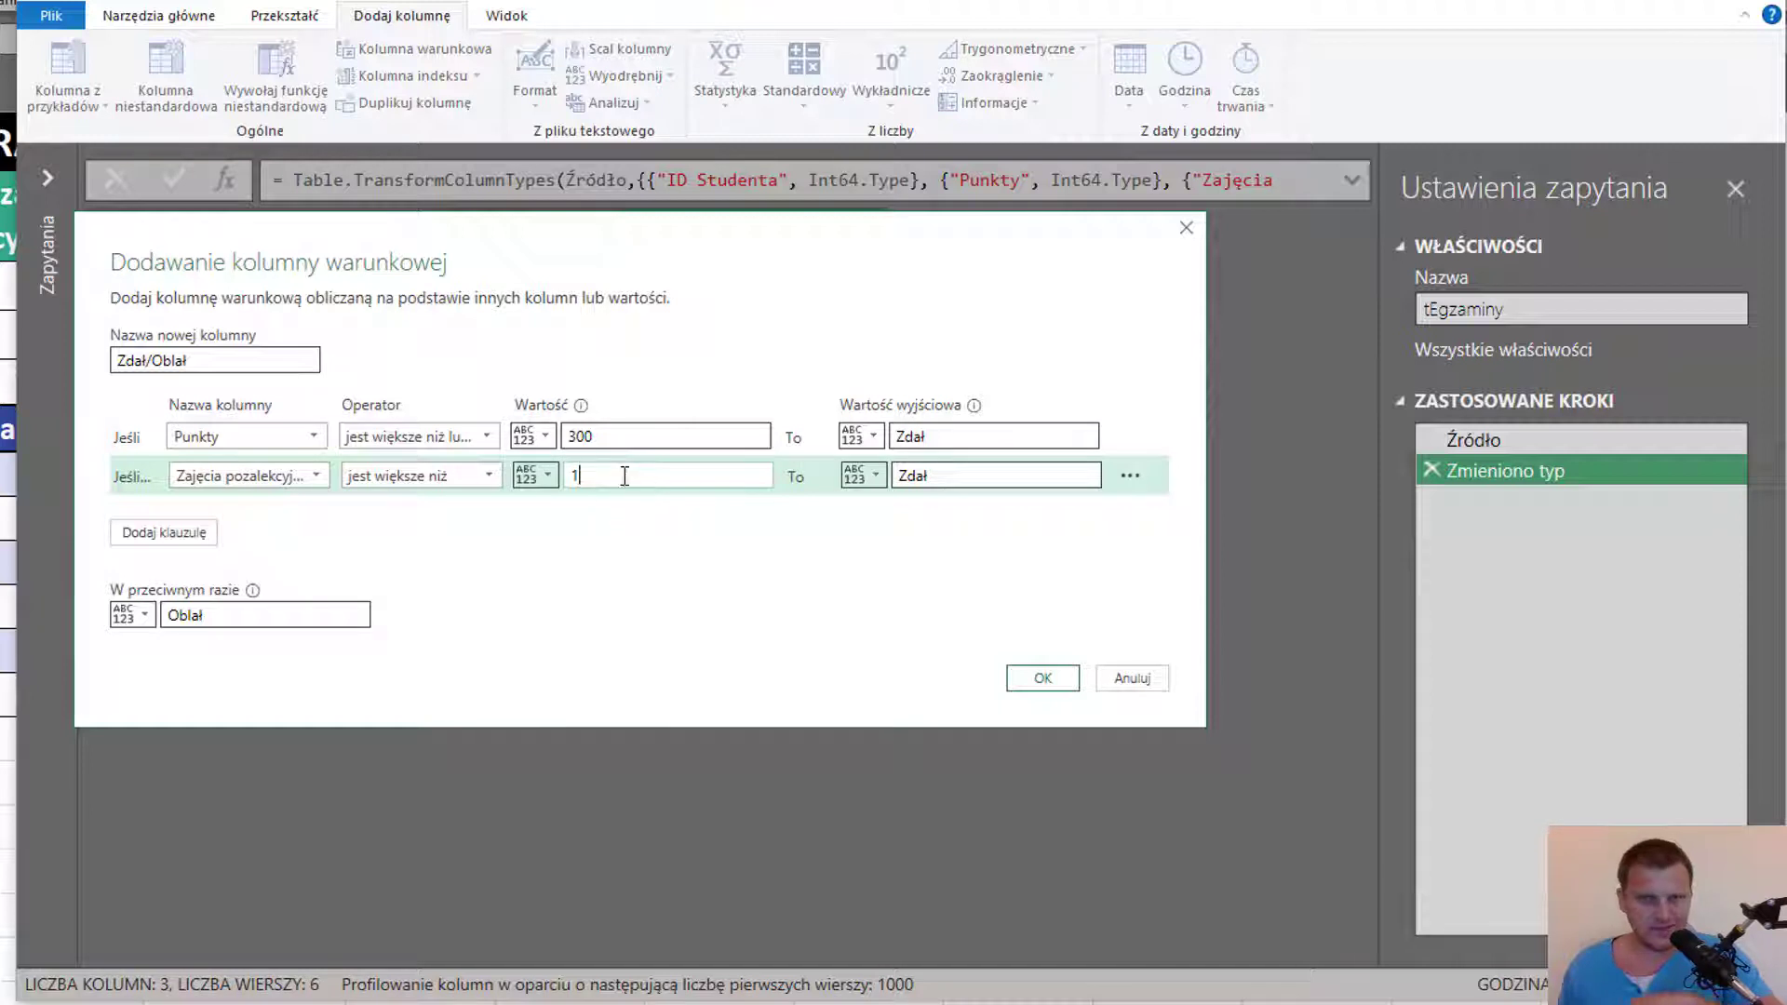
{"action": "left_click", "coordinate": [631, 439]}
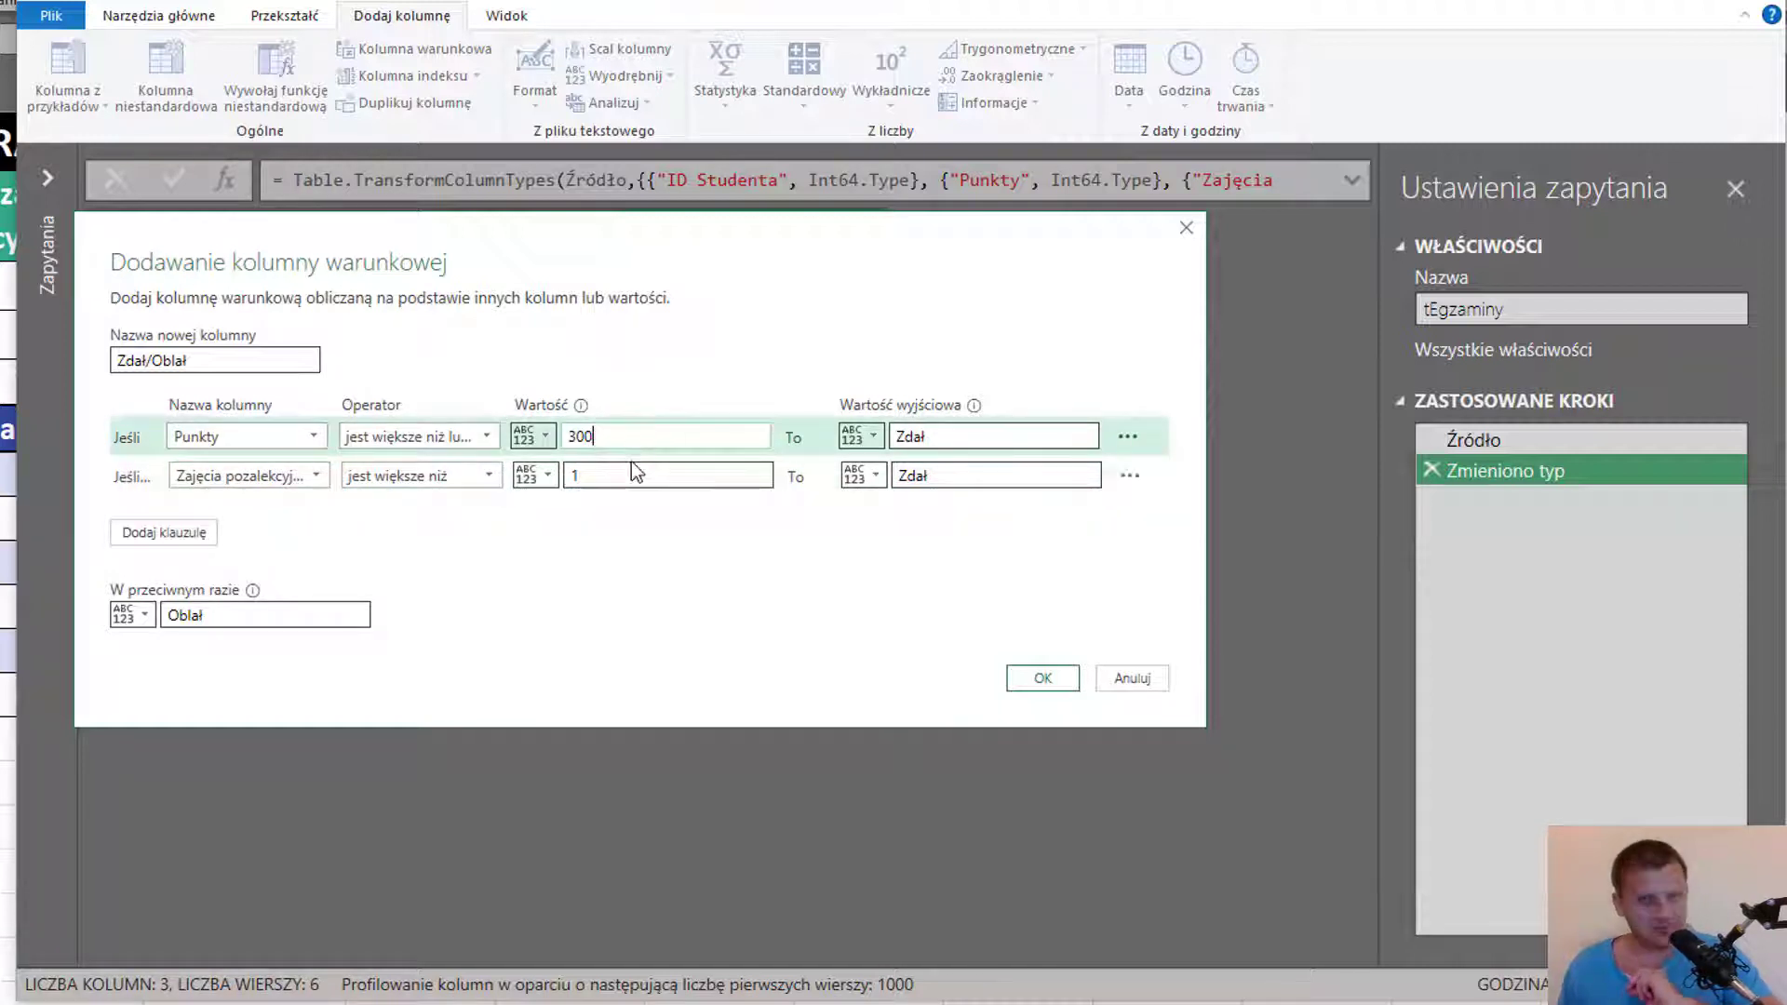
{"action": "left_click", "coordinate": [635, 471]}
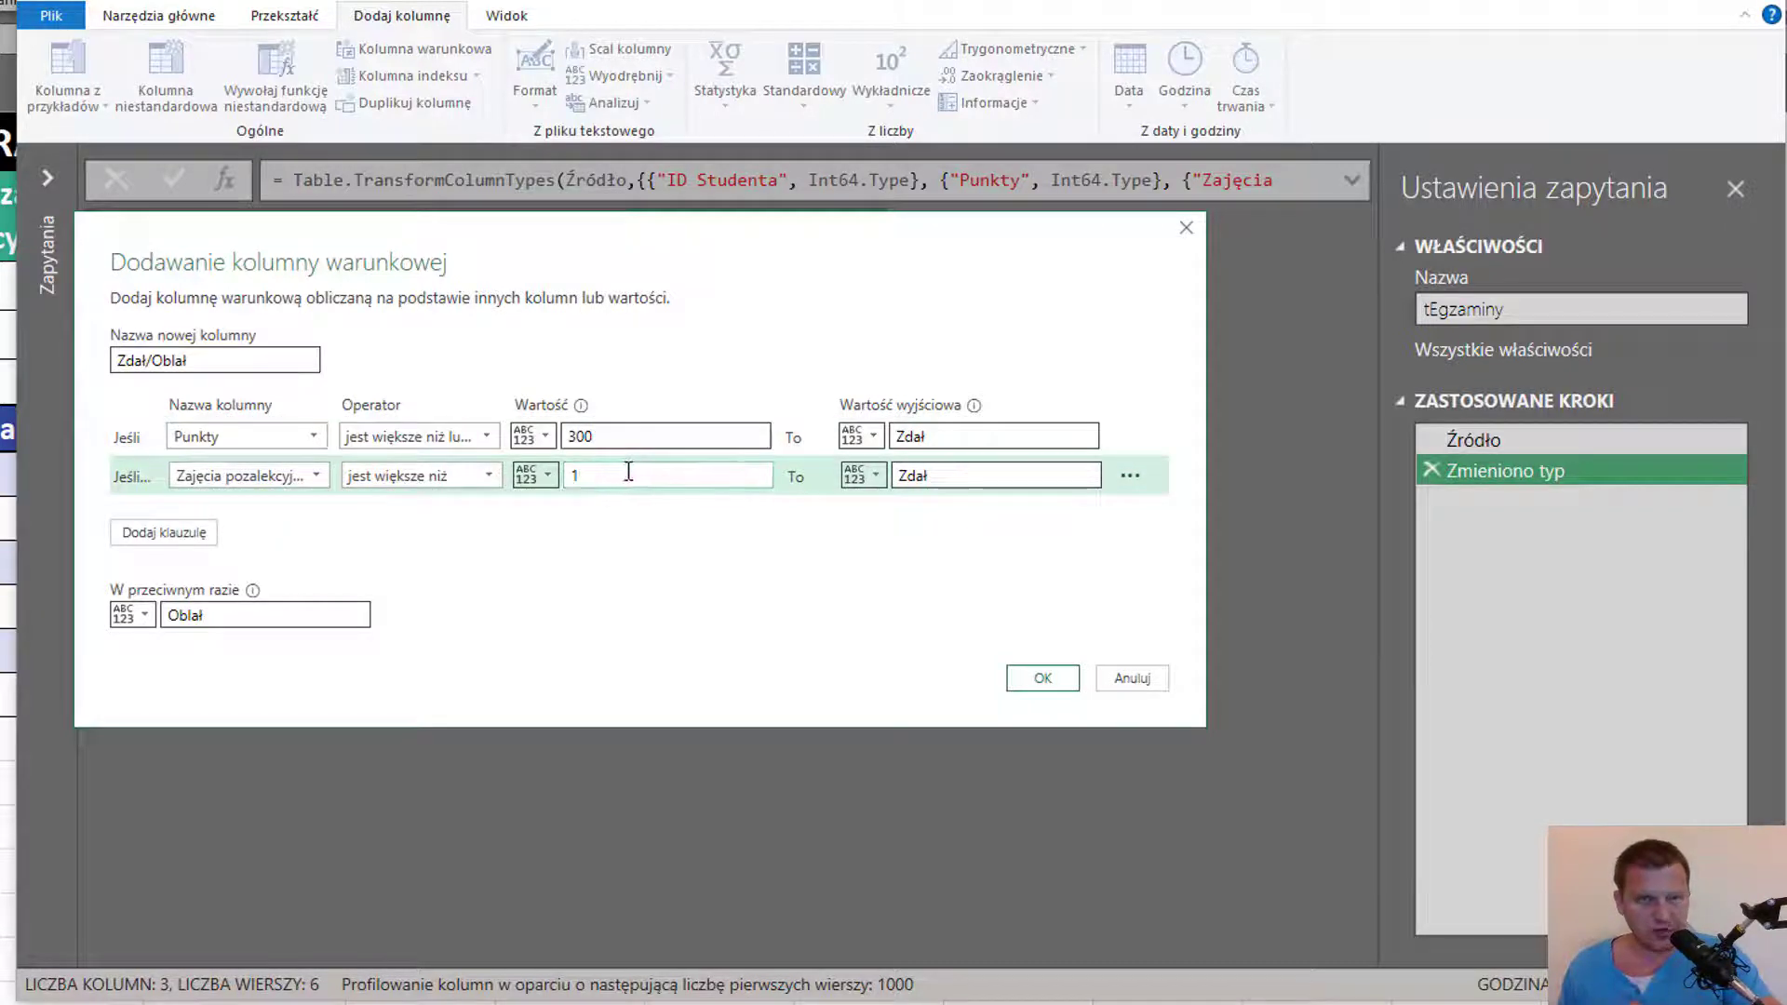
{"action": "left_click", "coordinate": [285, 616]}
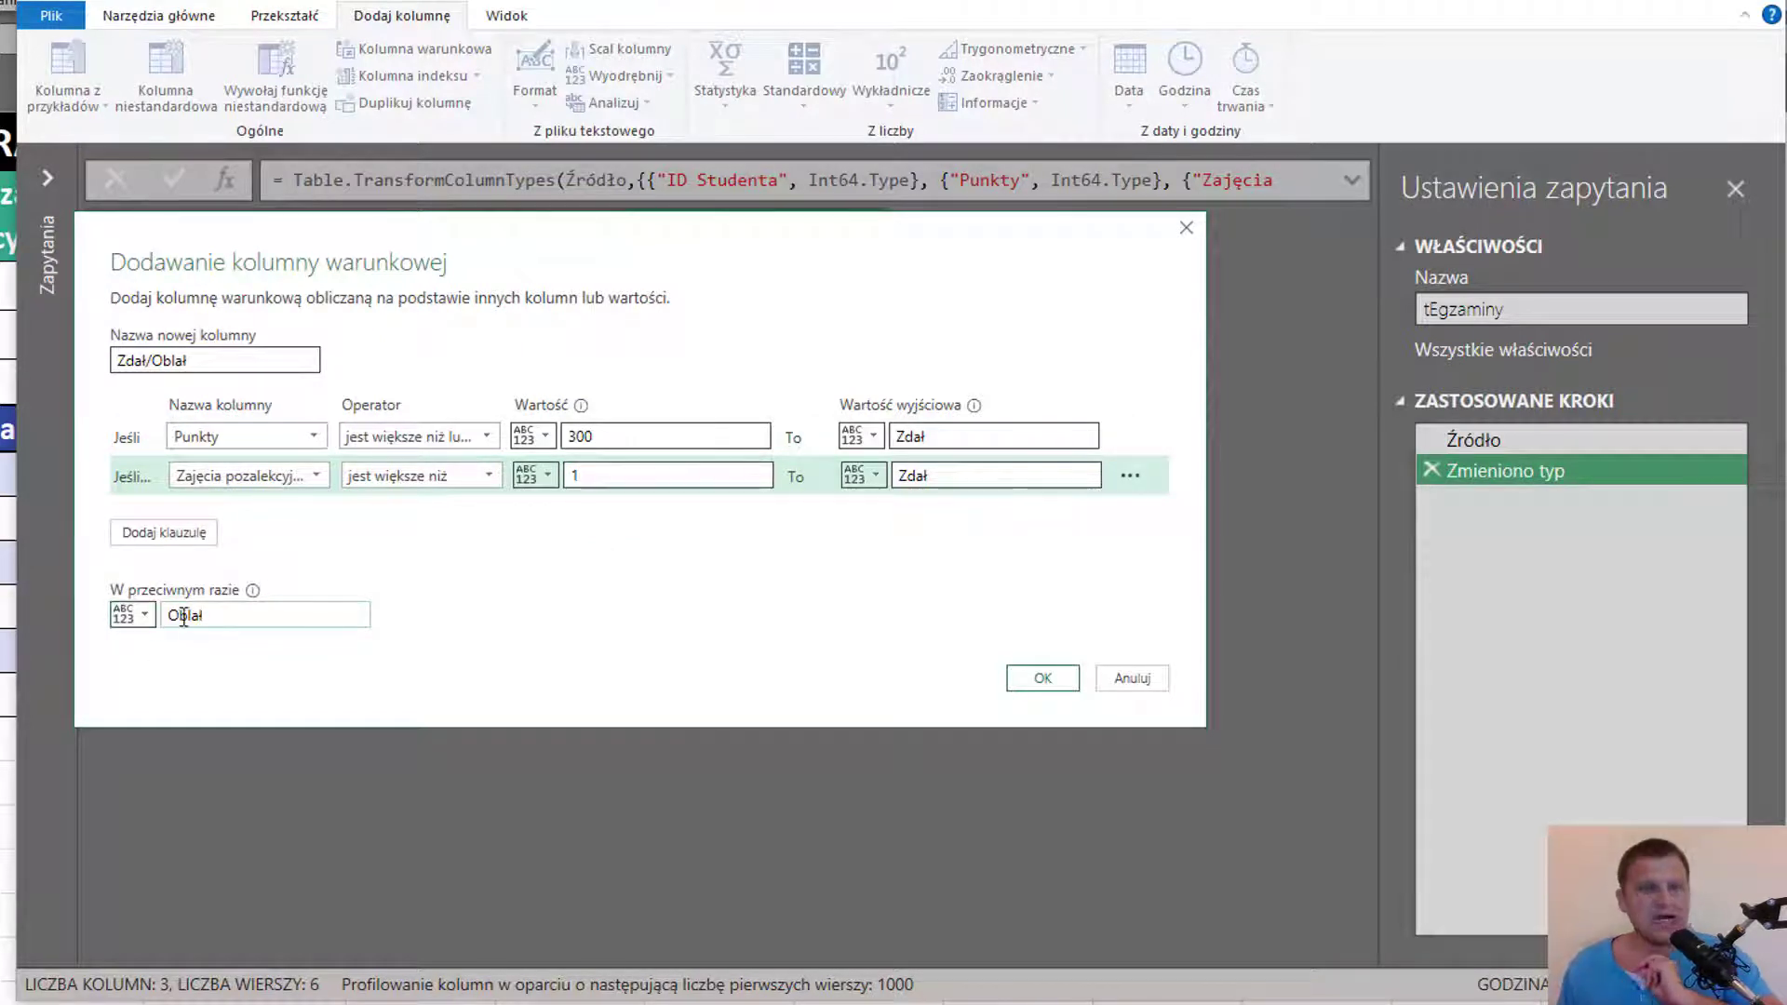
{"action": "left_click", "coordinate": [1037, 679]}
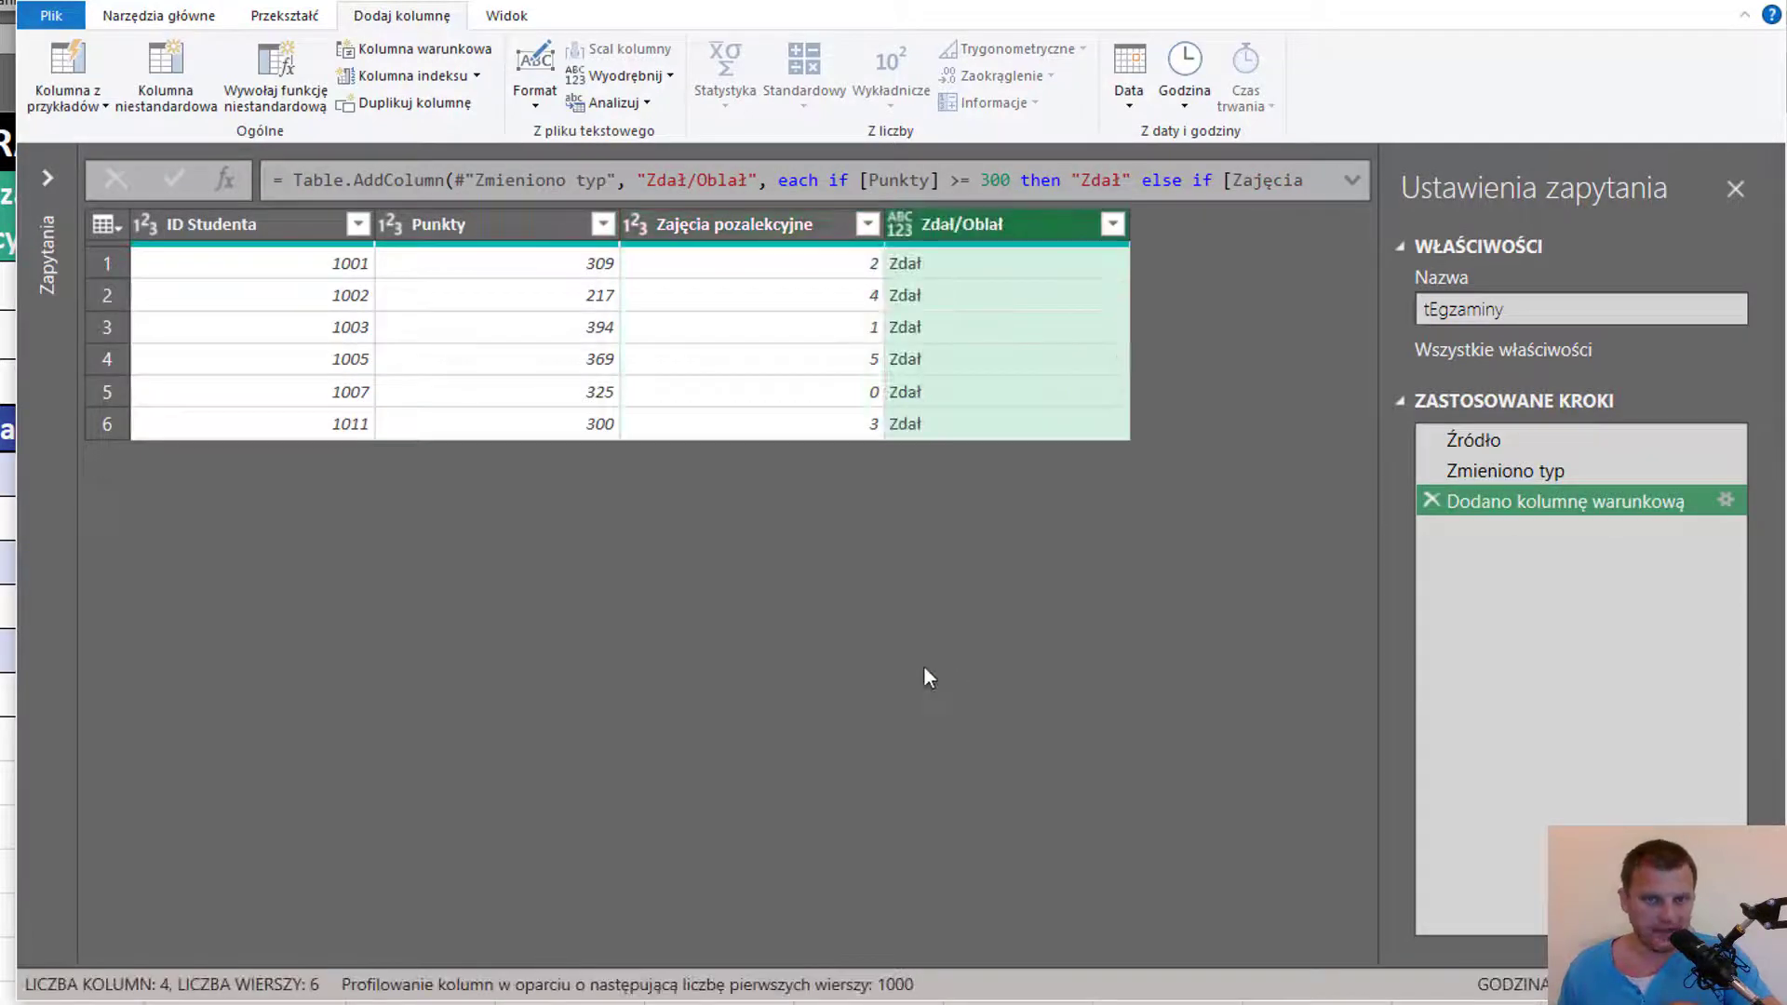
Compare the new Zdał results with the rows' Punkty and Zajęcia pozalekcyjne values, then expand the formula bar.
{"action": "left_click", "coordinate": [985, 265]}
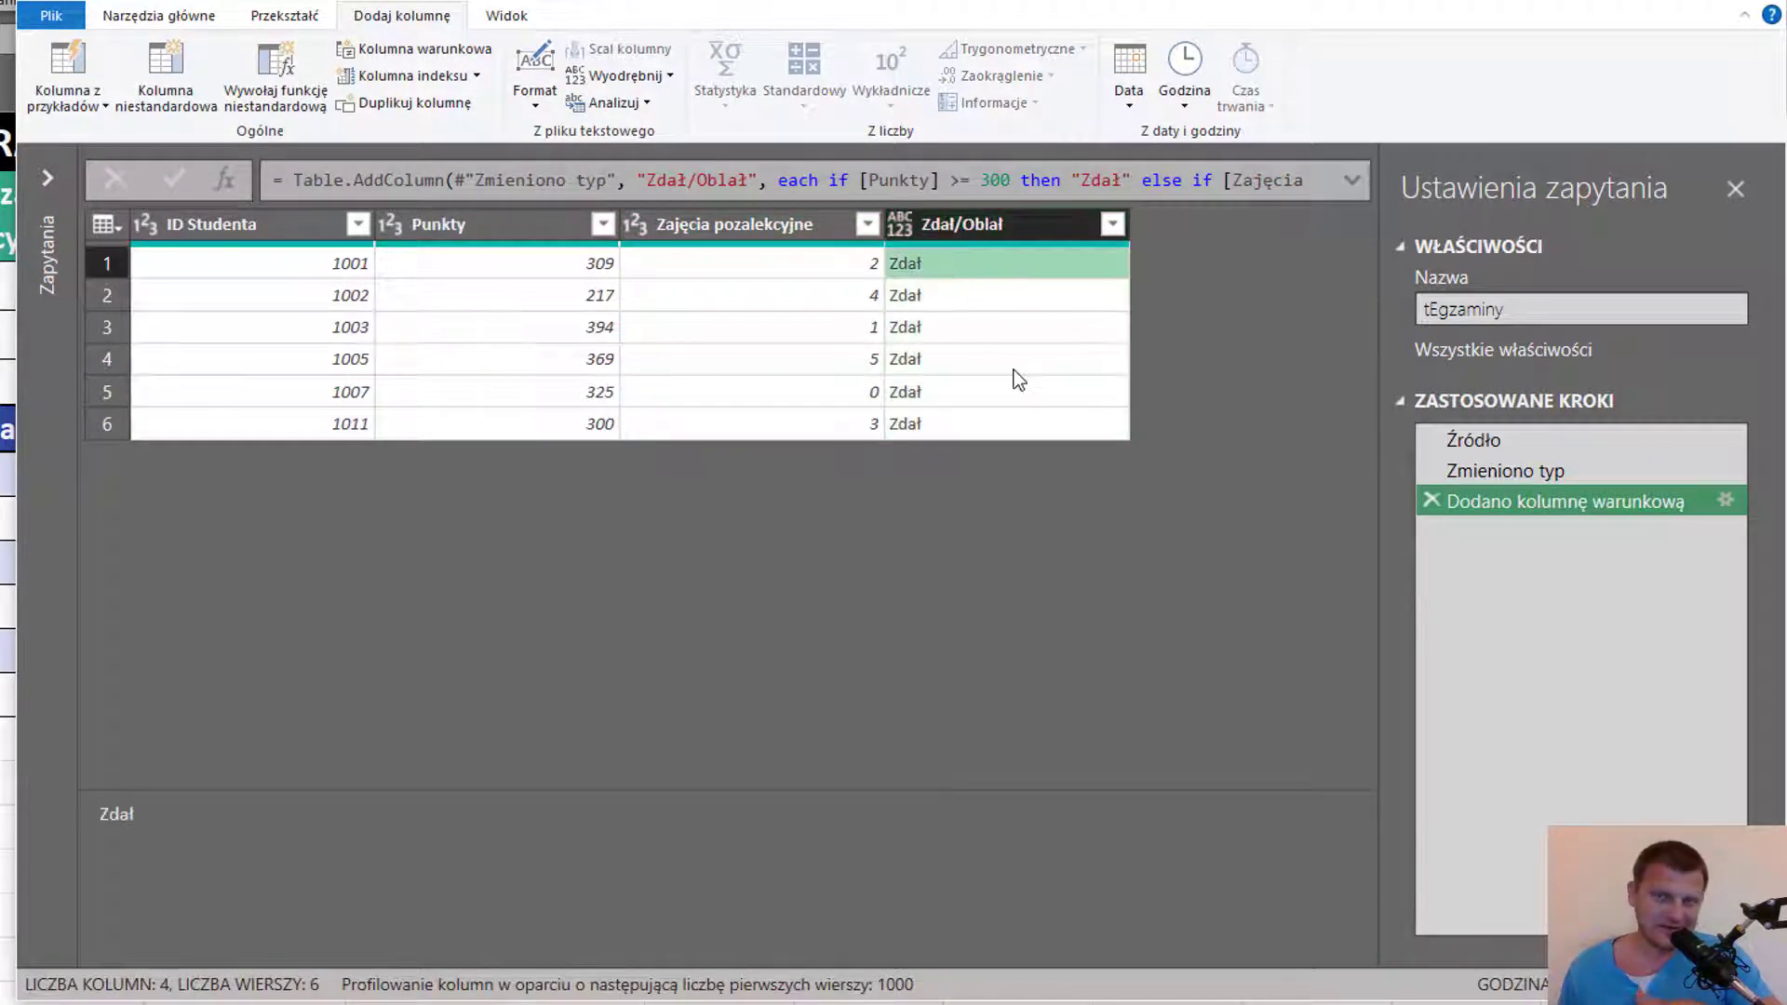
{"action": "left_click", "coordinate": [968, 300]}
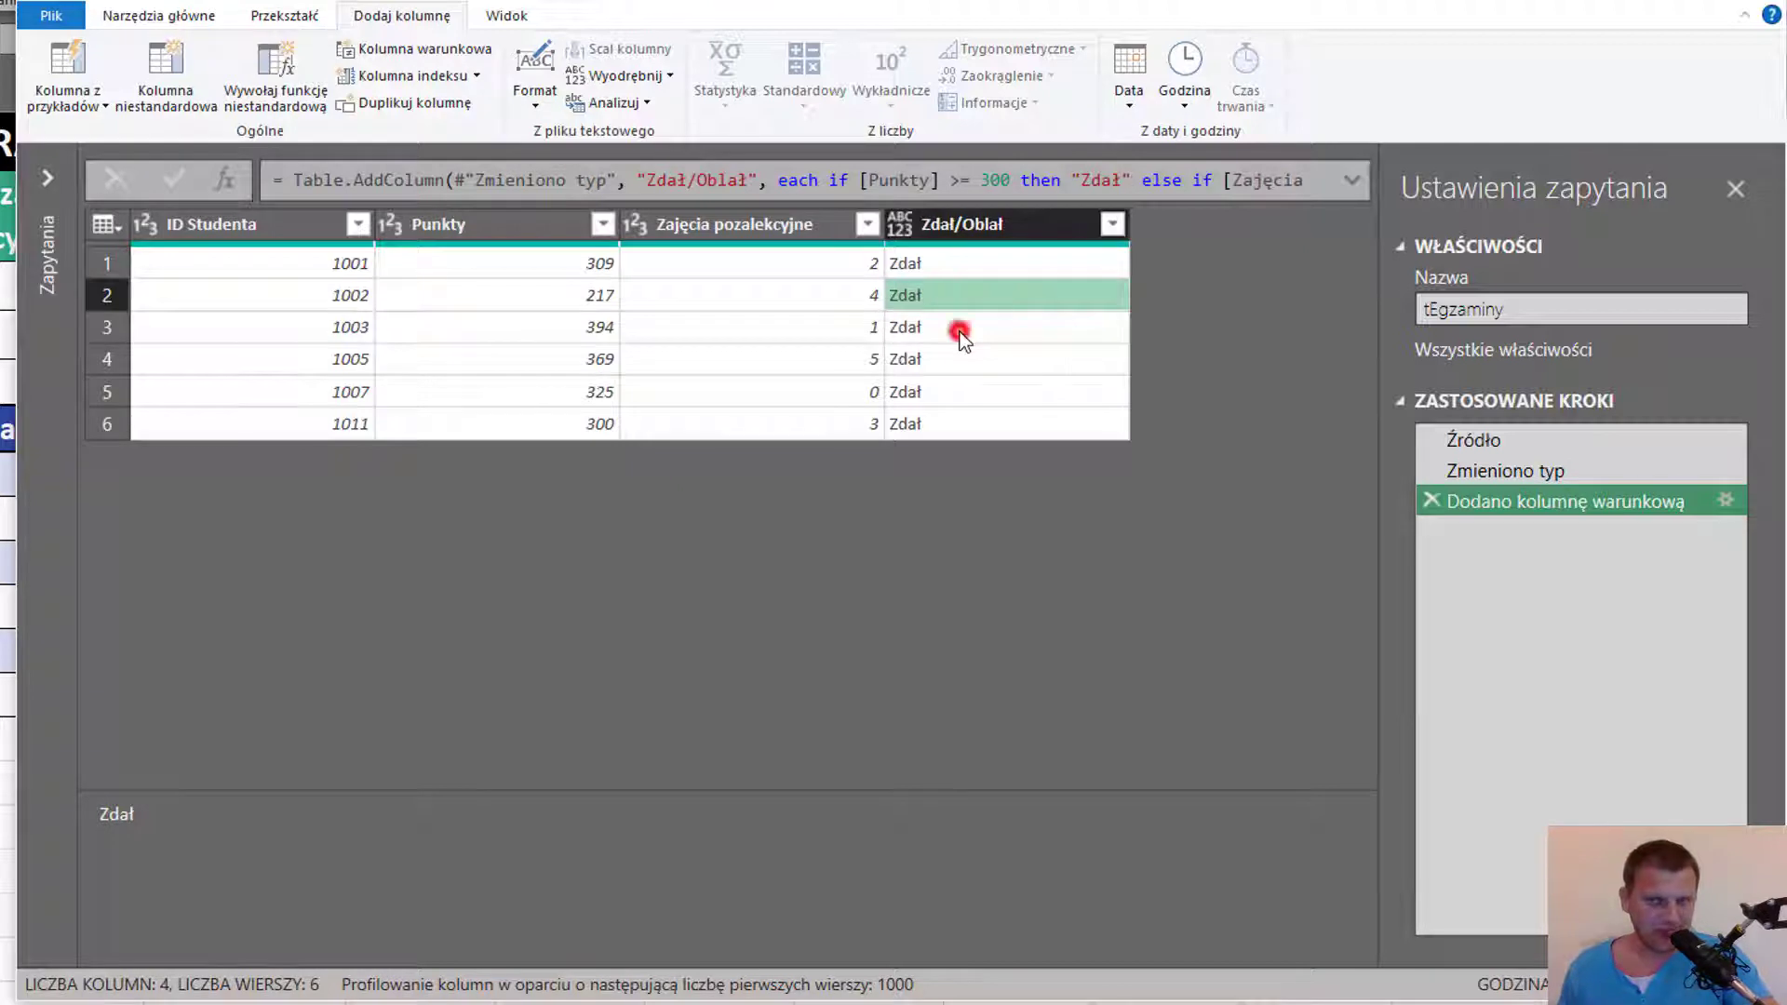
{"action": "left_click", "coordinate": [958, 331]}
{"action": "left_click", "coordinate": [594, 265]}
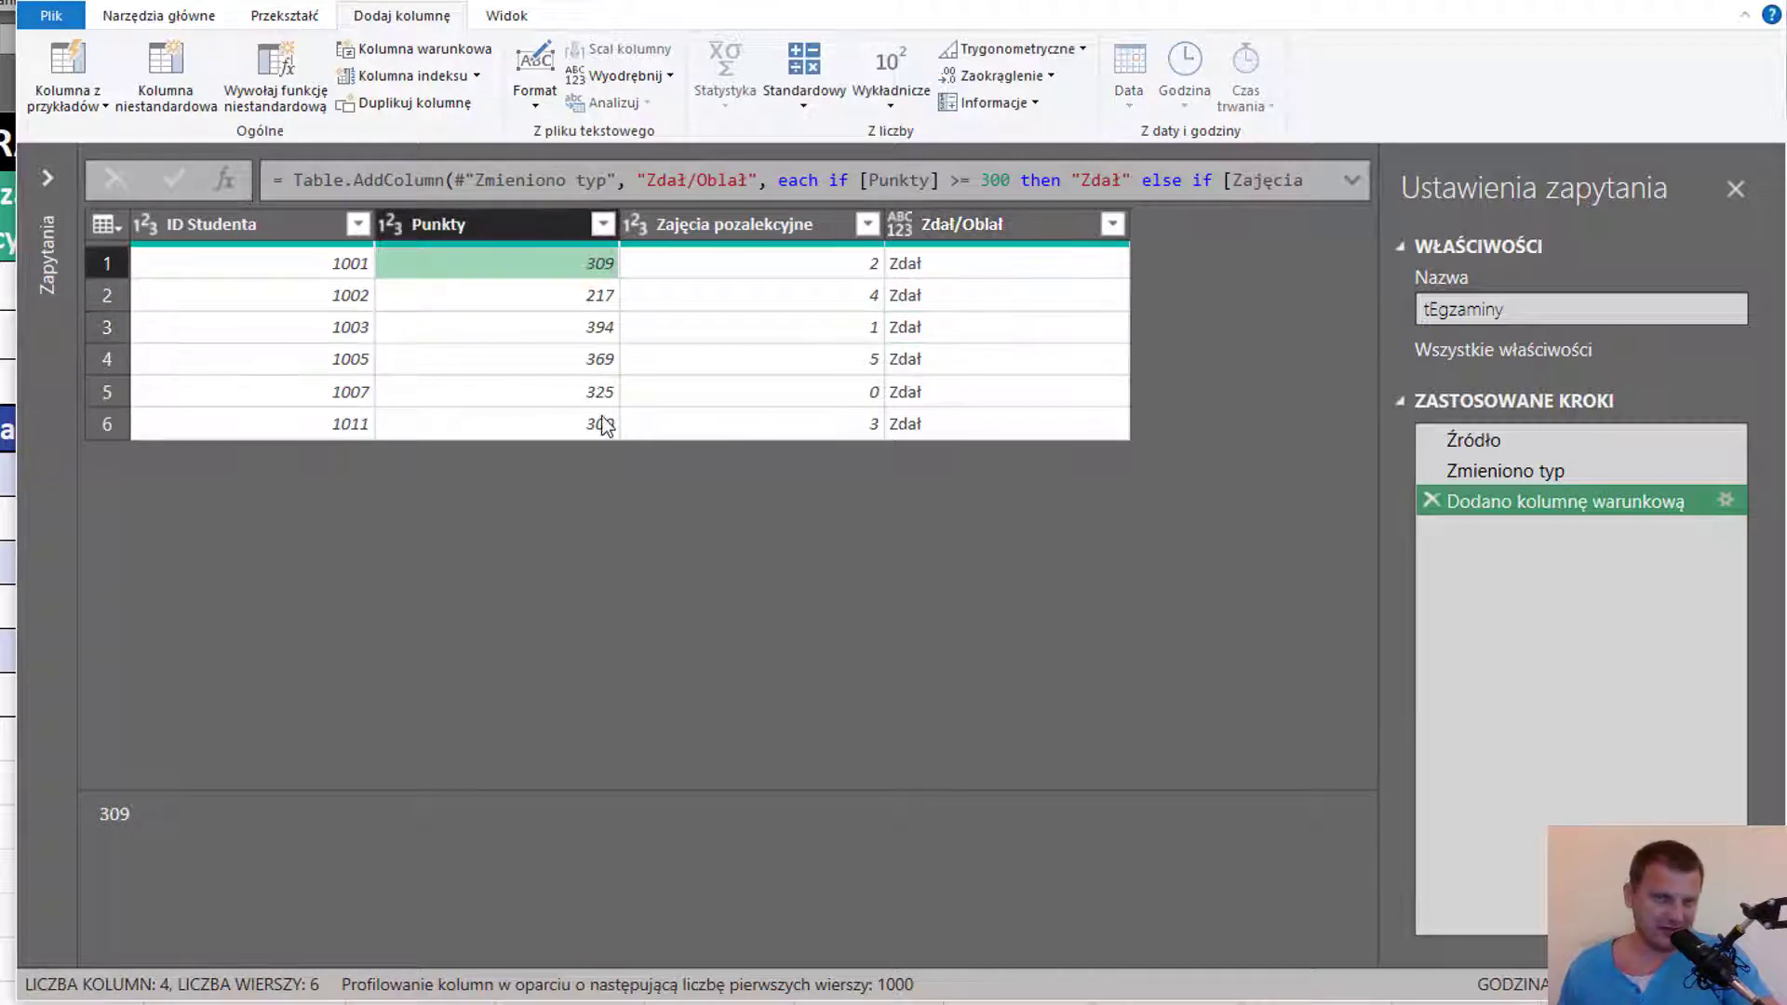
{"action": "left_click", "coordinate": [808, 335]}
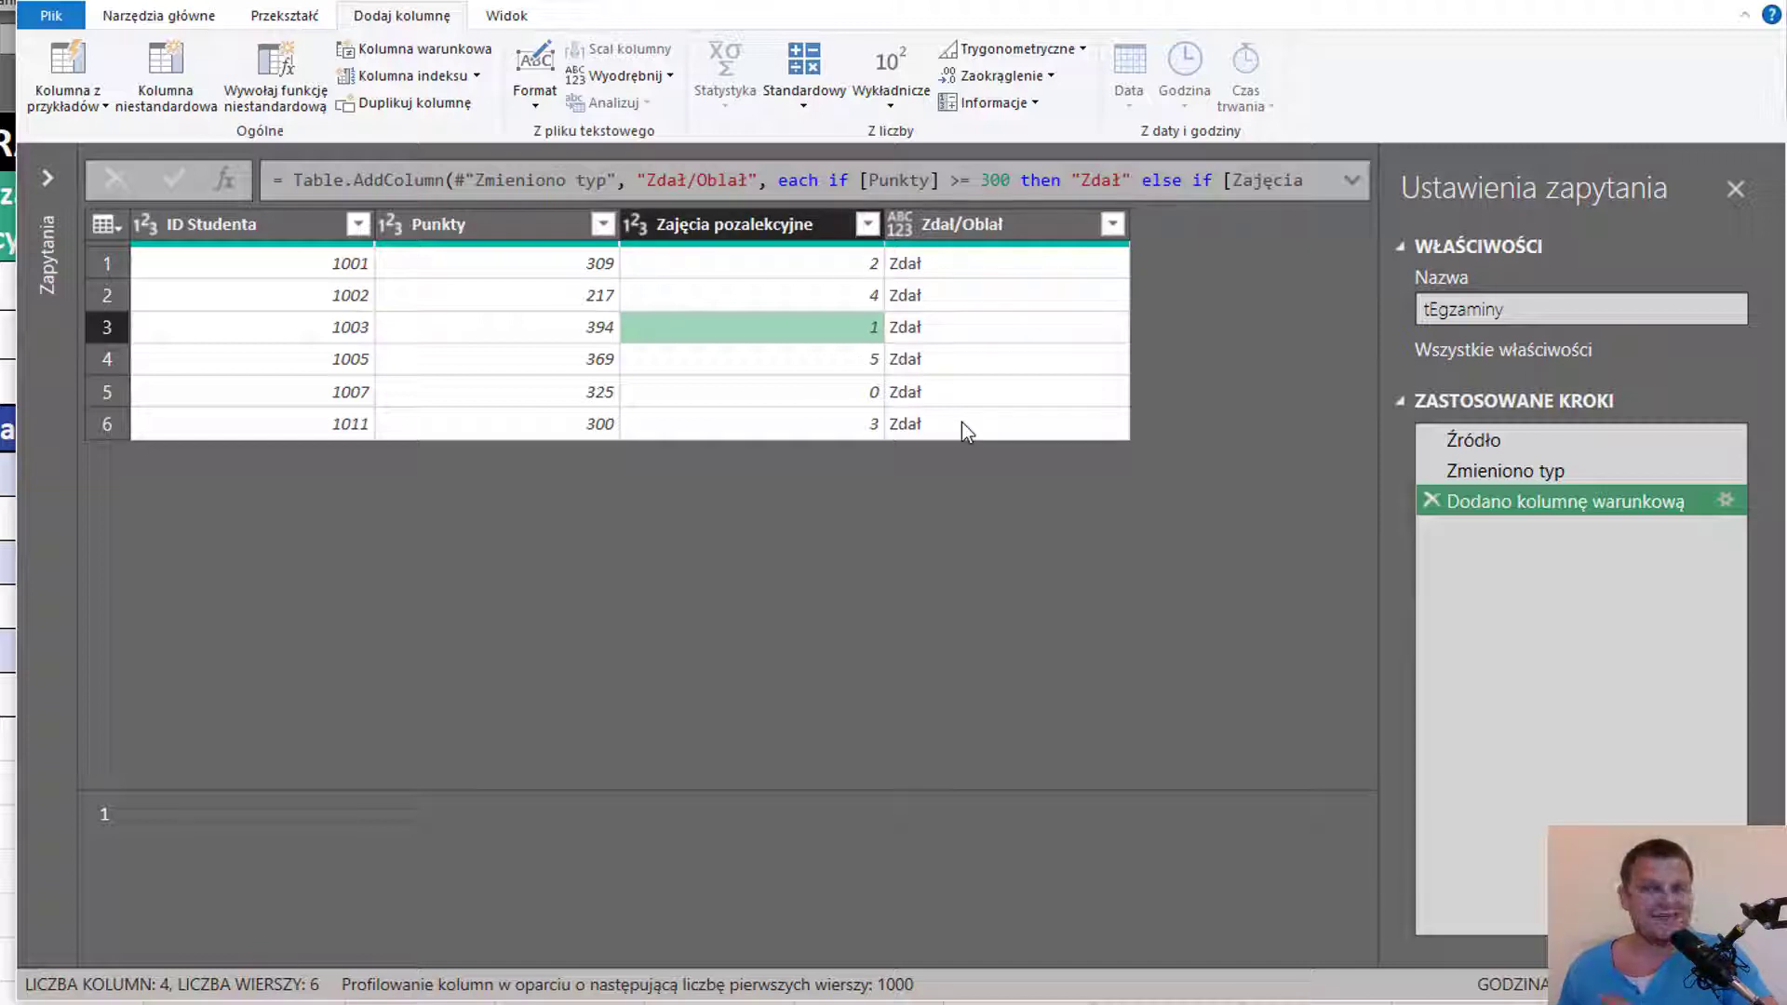
{"action": "left_click", "coordinate": [1355, 181]}
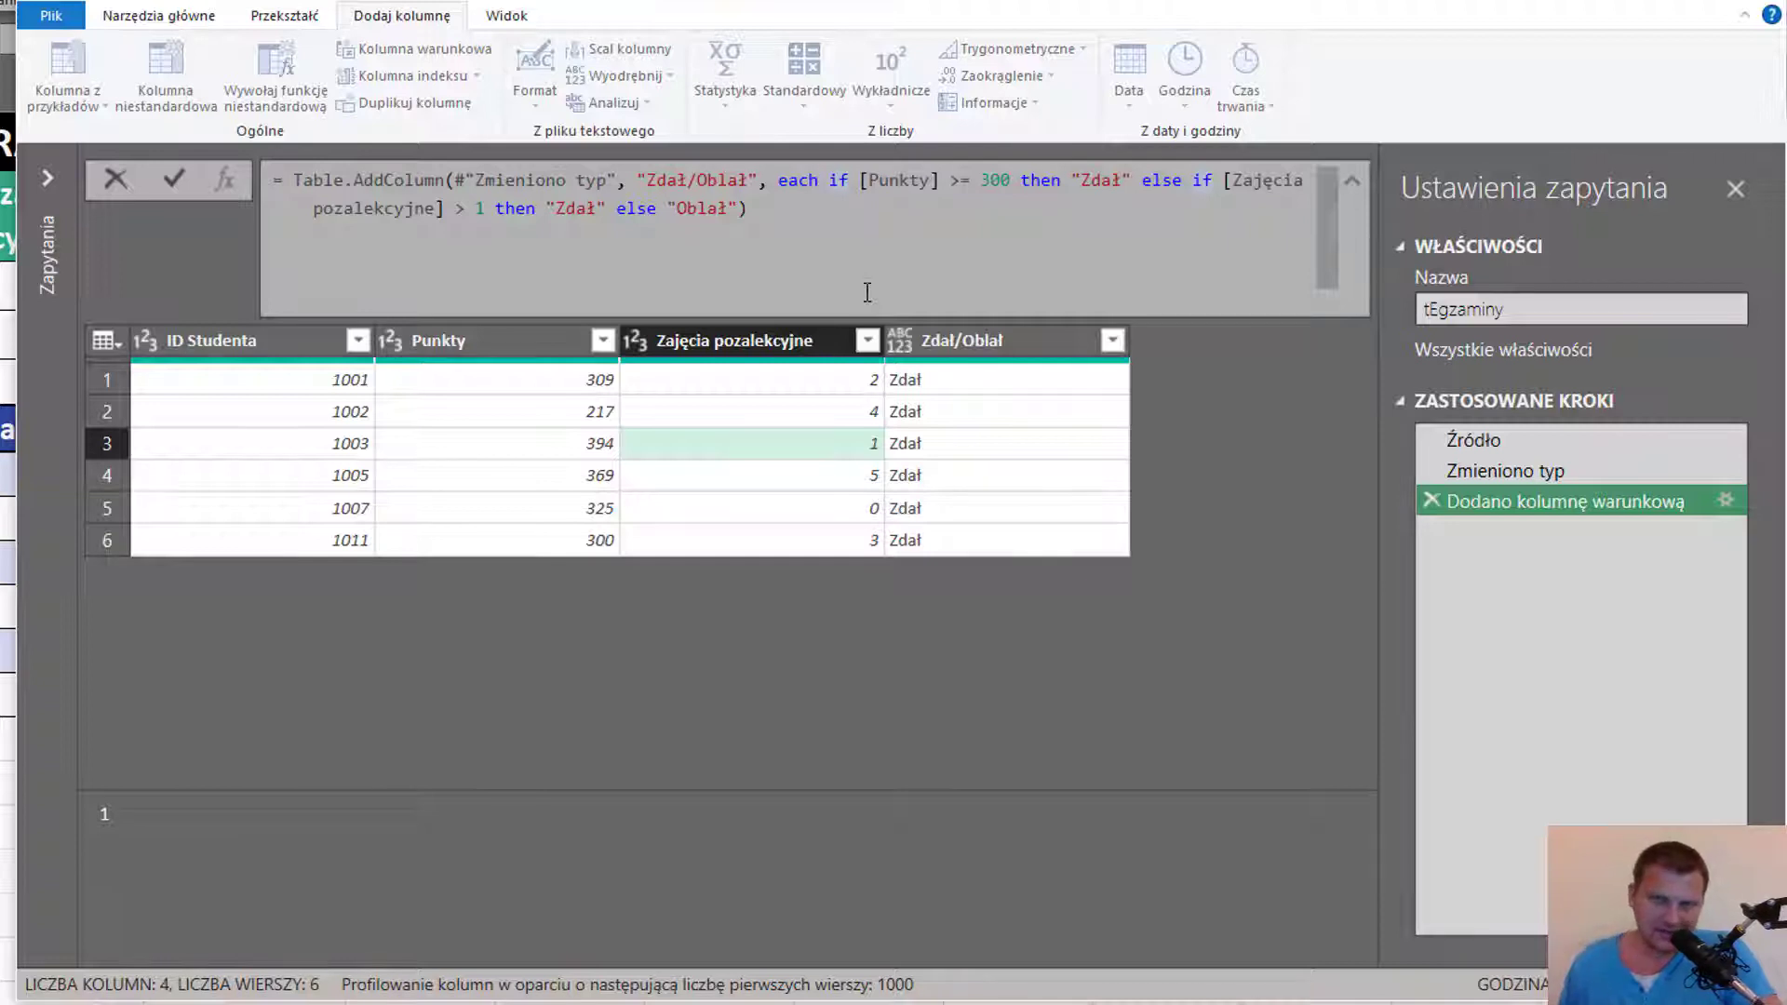
Walk through the formula's first part: if, [Punkty], then "Zdał", else and the nested if.
{"action": "double_click", "coordinate": [837, 179]}
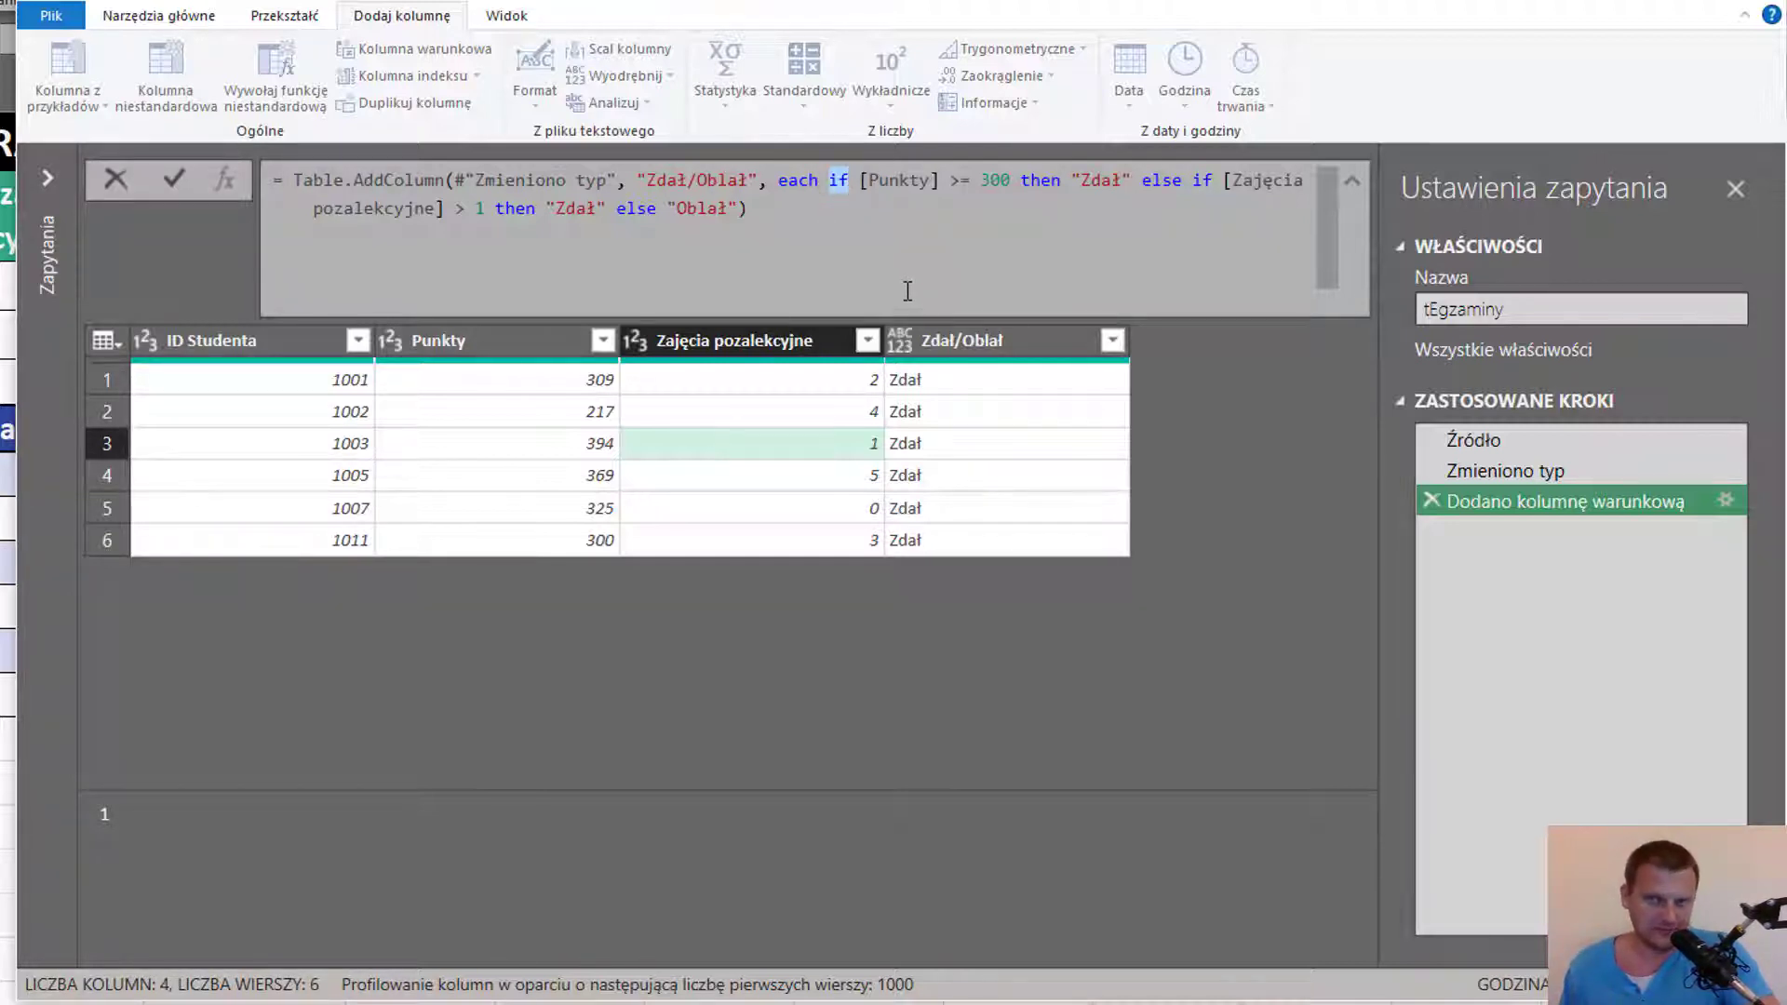
{"action": "left_click_drag", "start_coordinate": [869, 180], "coordinate": [1012, 180]}
{"action": "double_click", "coordinate": [1044, 183]}
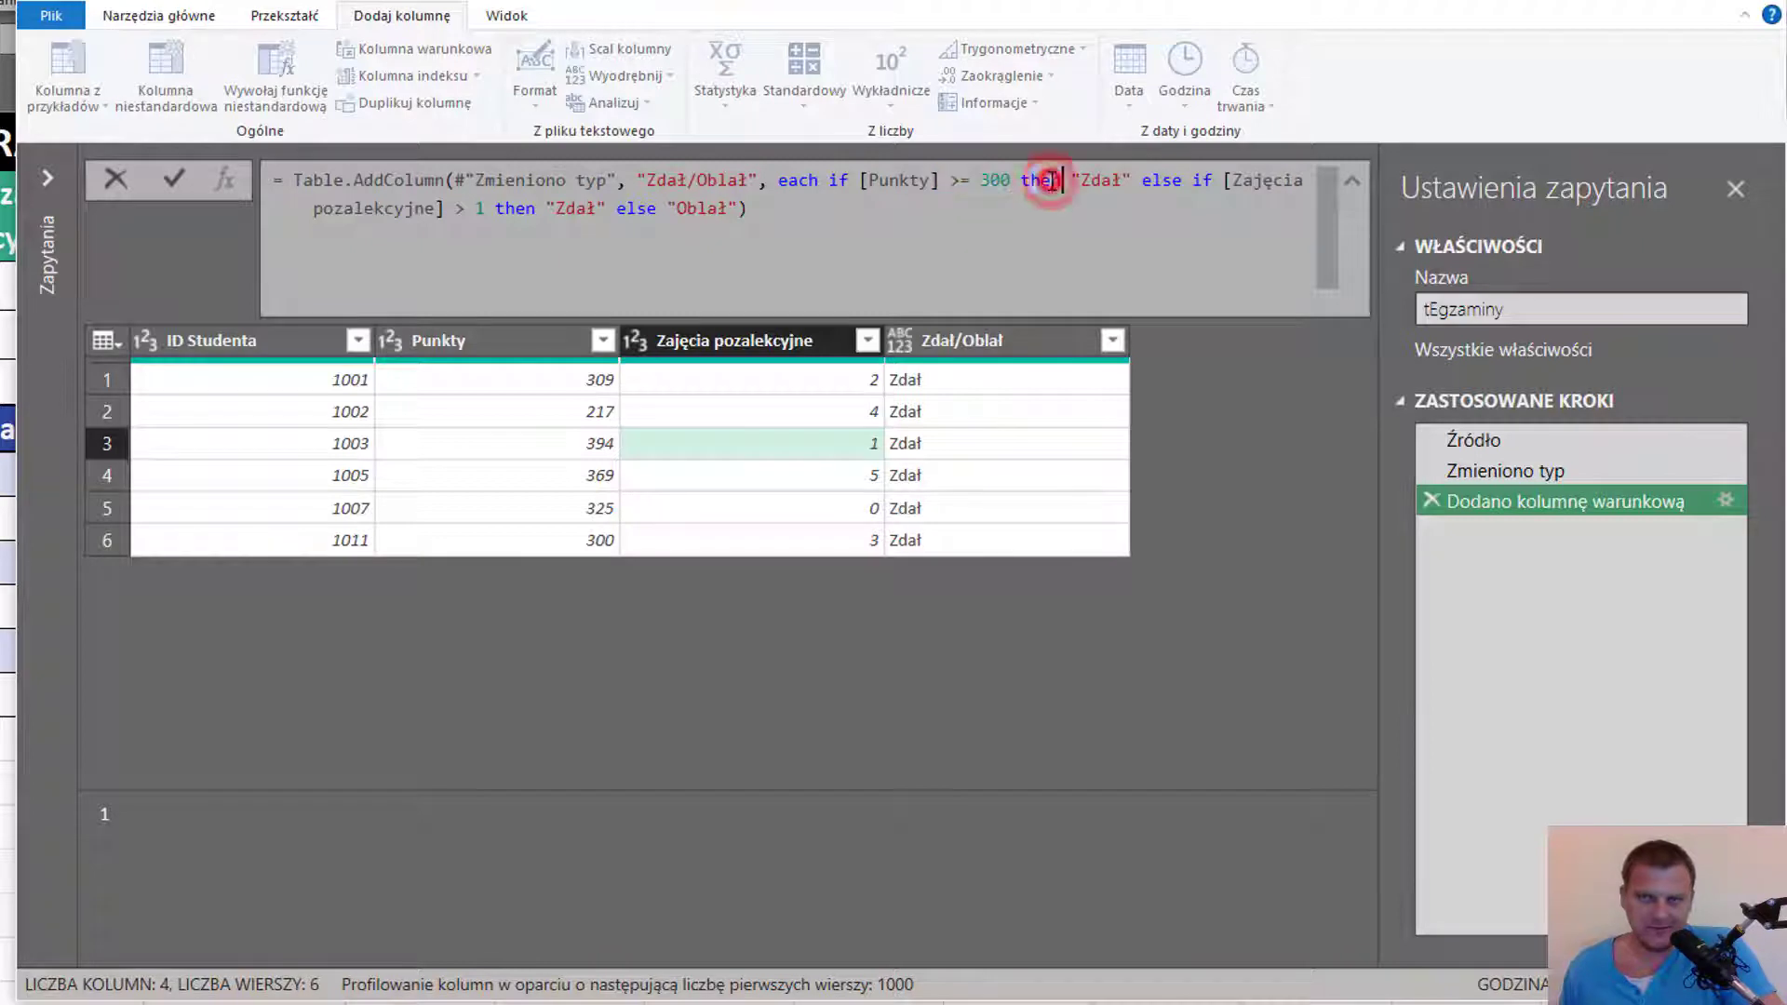
{"action": "double_click", "coordinate": [1101, 184]}
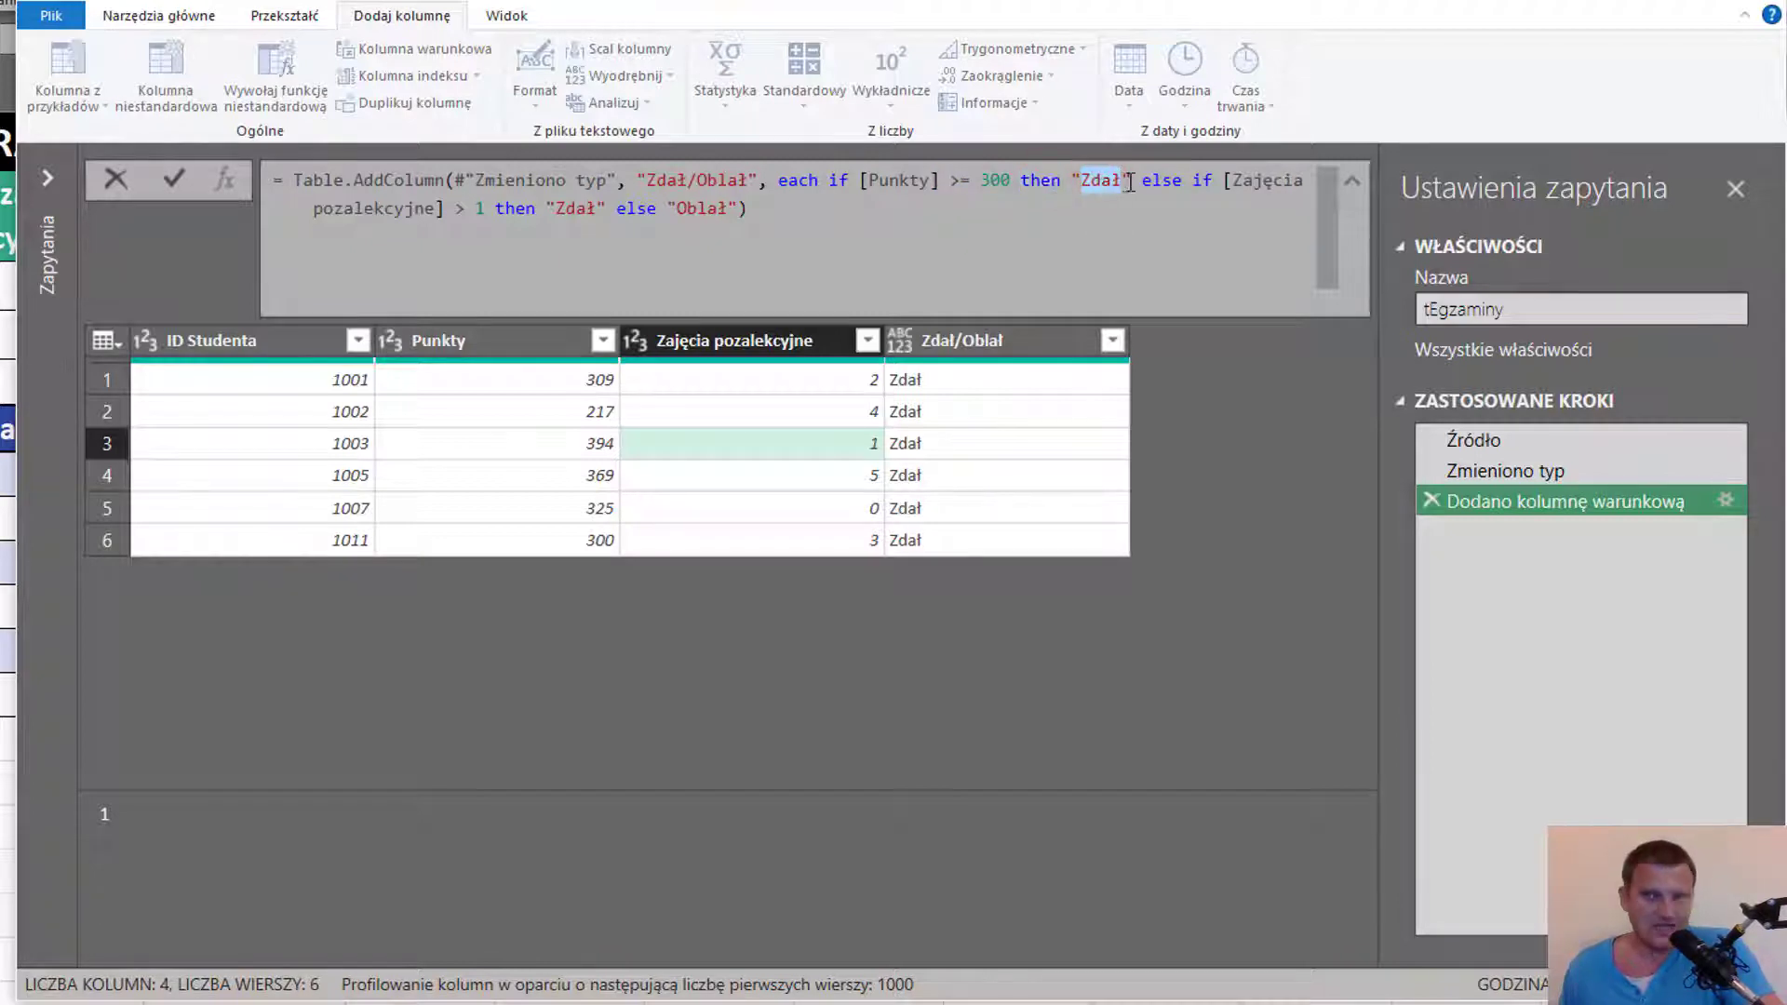
{"action": "double_click", "coordinate": [1159, 182]}
{"action": "left_click", "coordinate": [1150, 182]}
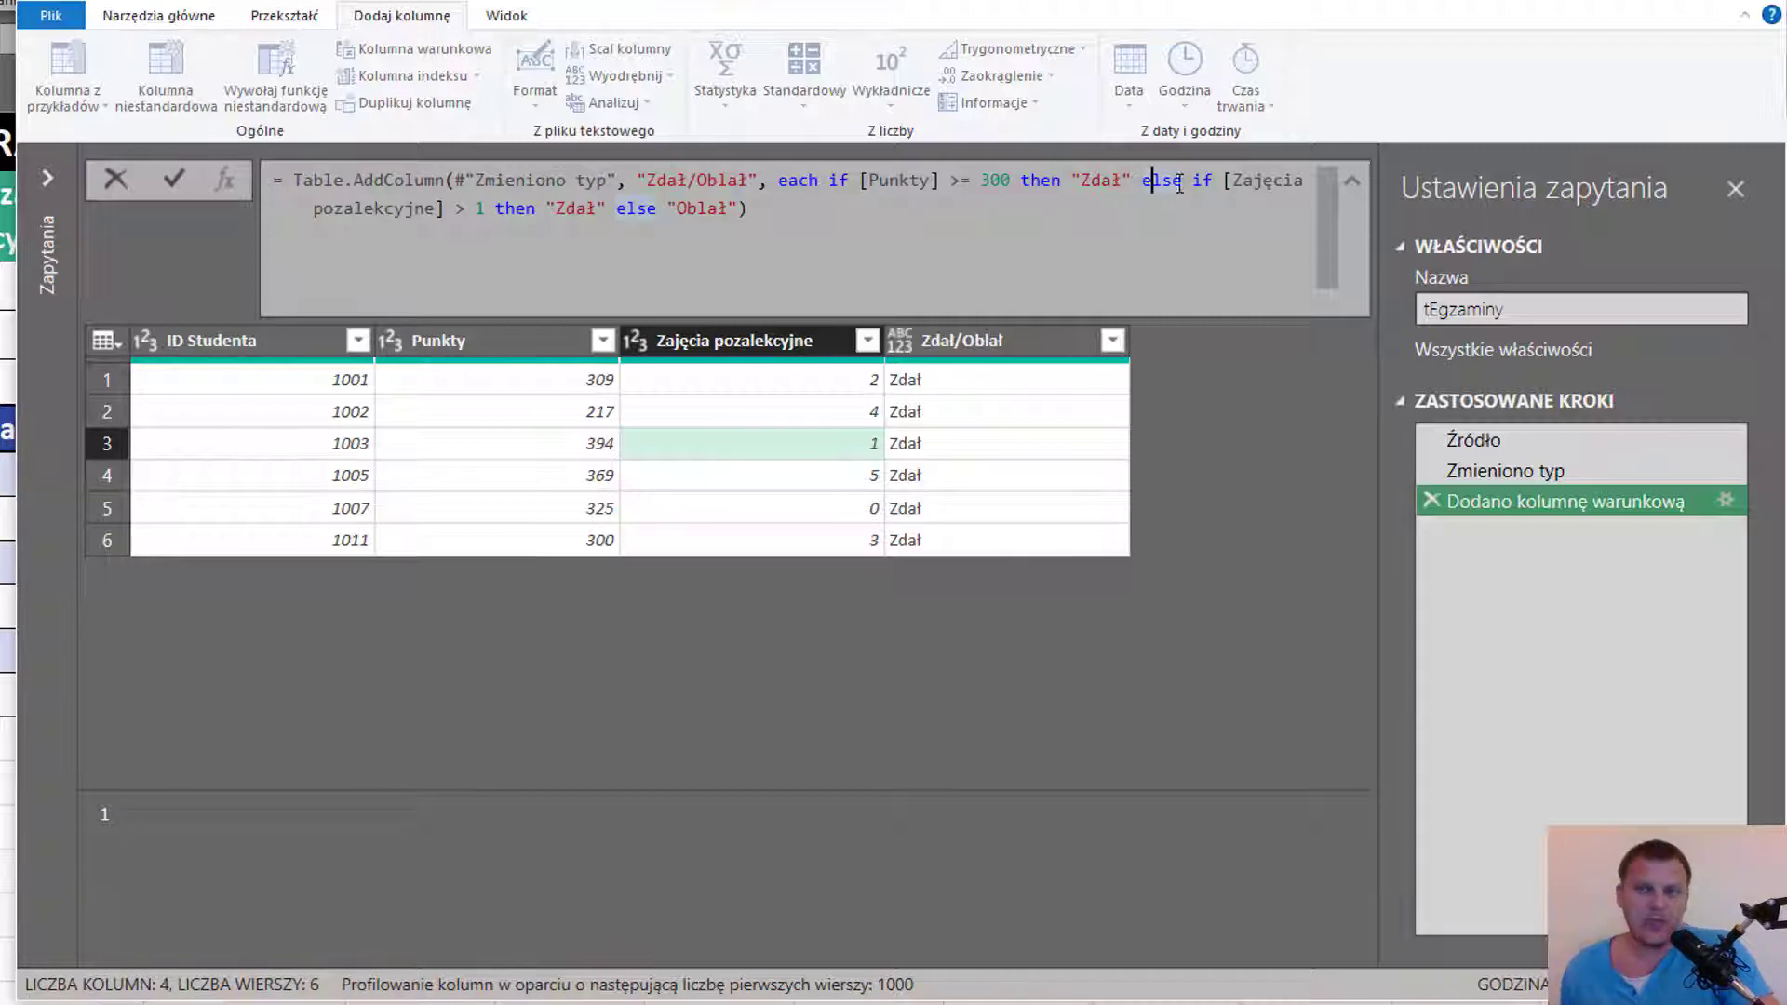
{"action": "double_click", "coordinate": [1201, 182]}
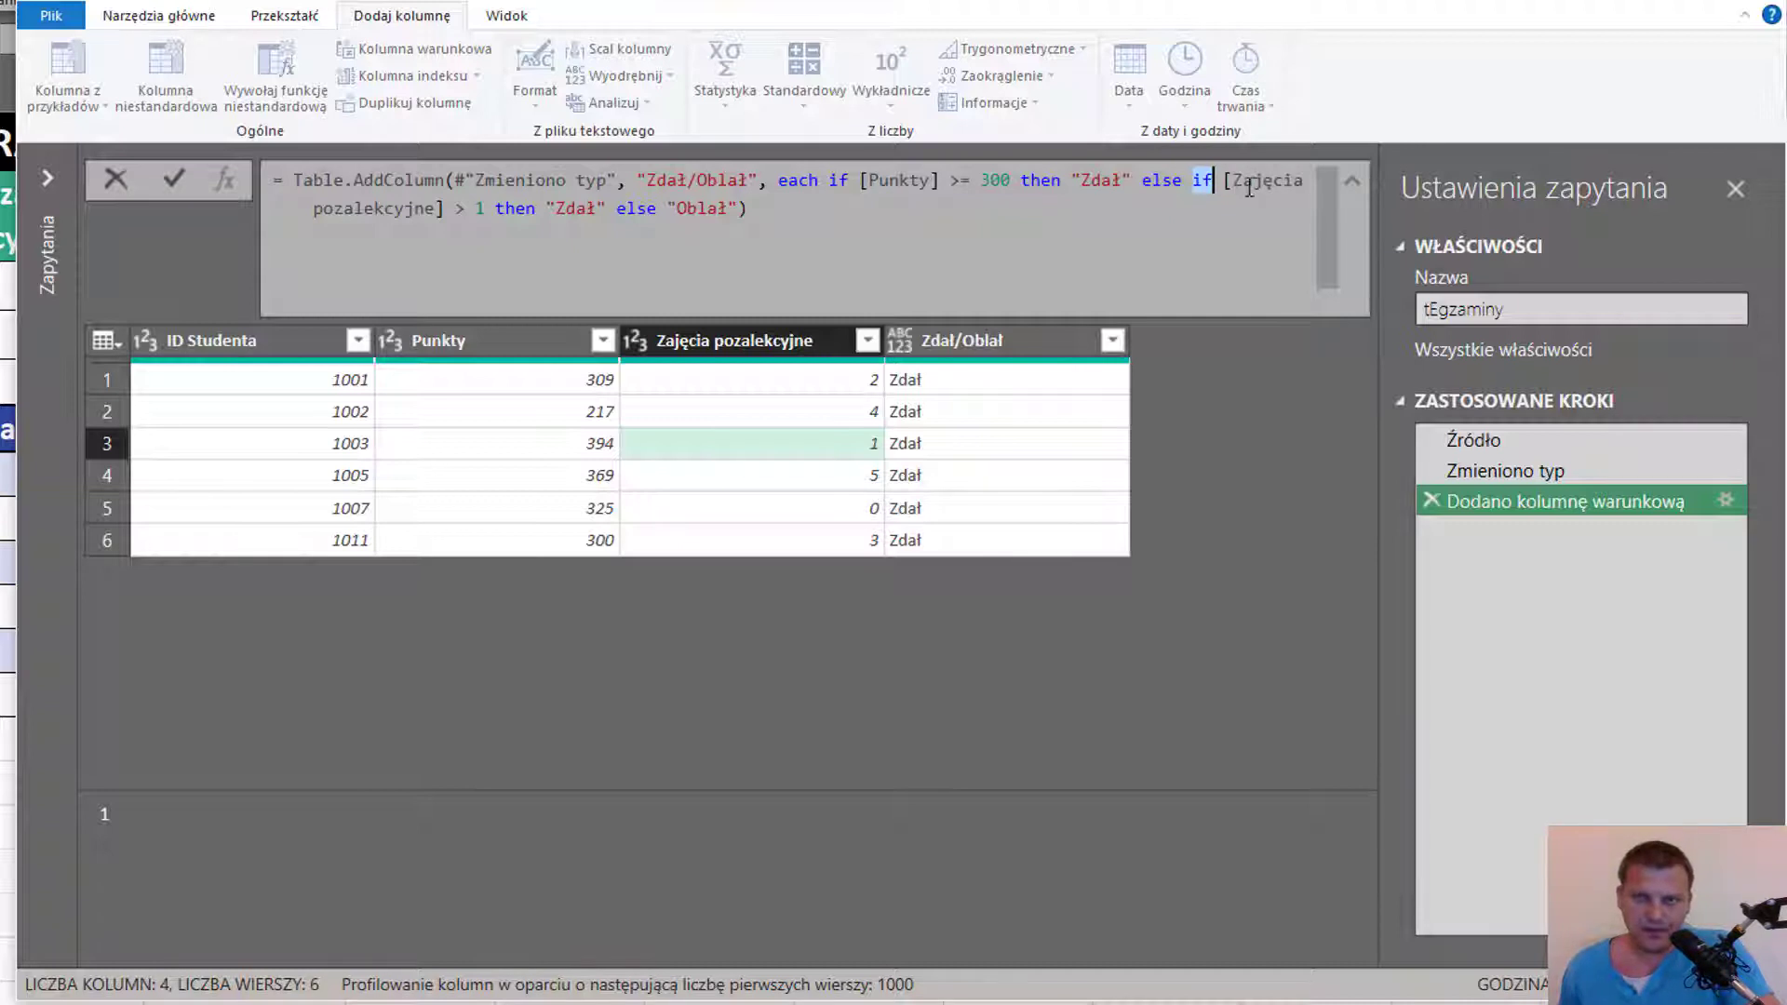
Review the > 1 test, "Zdał" and else "Oblał", then break the line before the if.
{"action": "left_click_drag", "start_coordinate": [455, 208], "coordinate": [485, 208]}
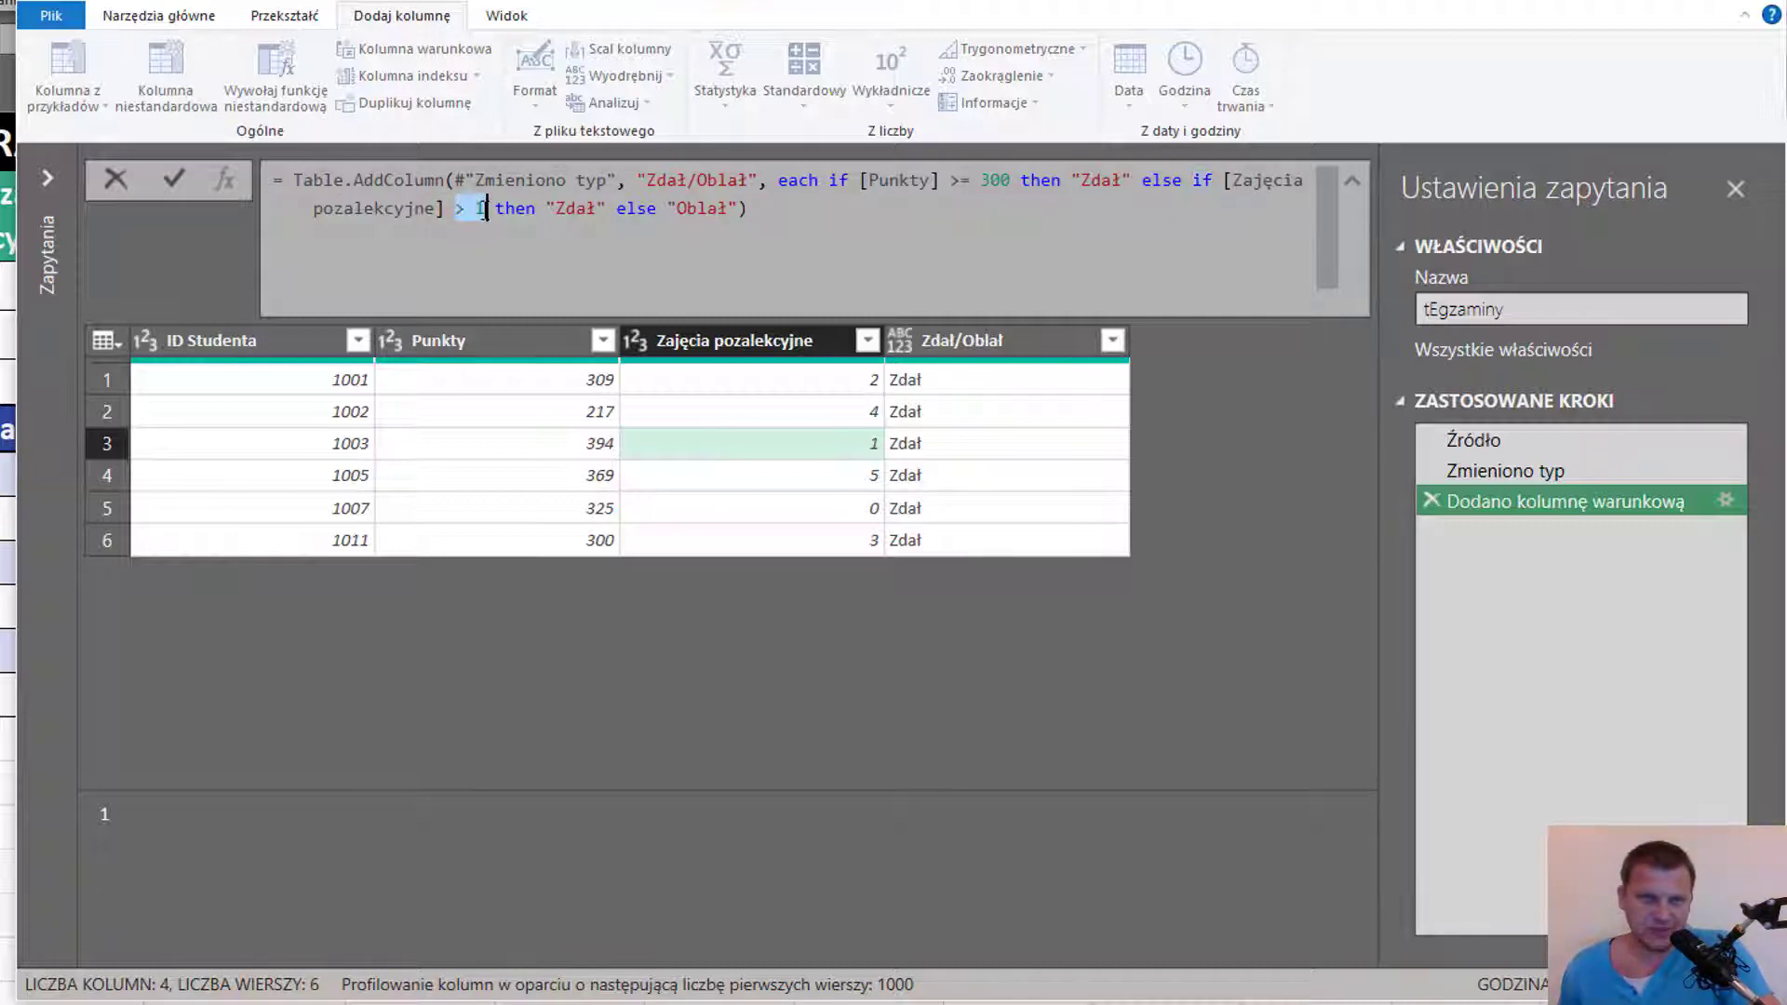
{"action": "double_click", "coordinate": [514, 208]}
{"action": "double_click", "coordinate": [575, 208]}
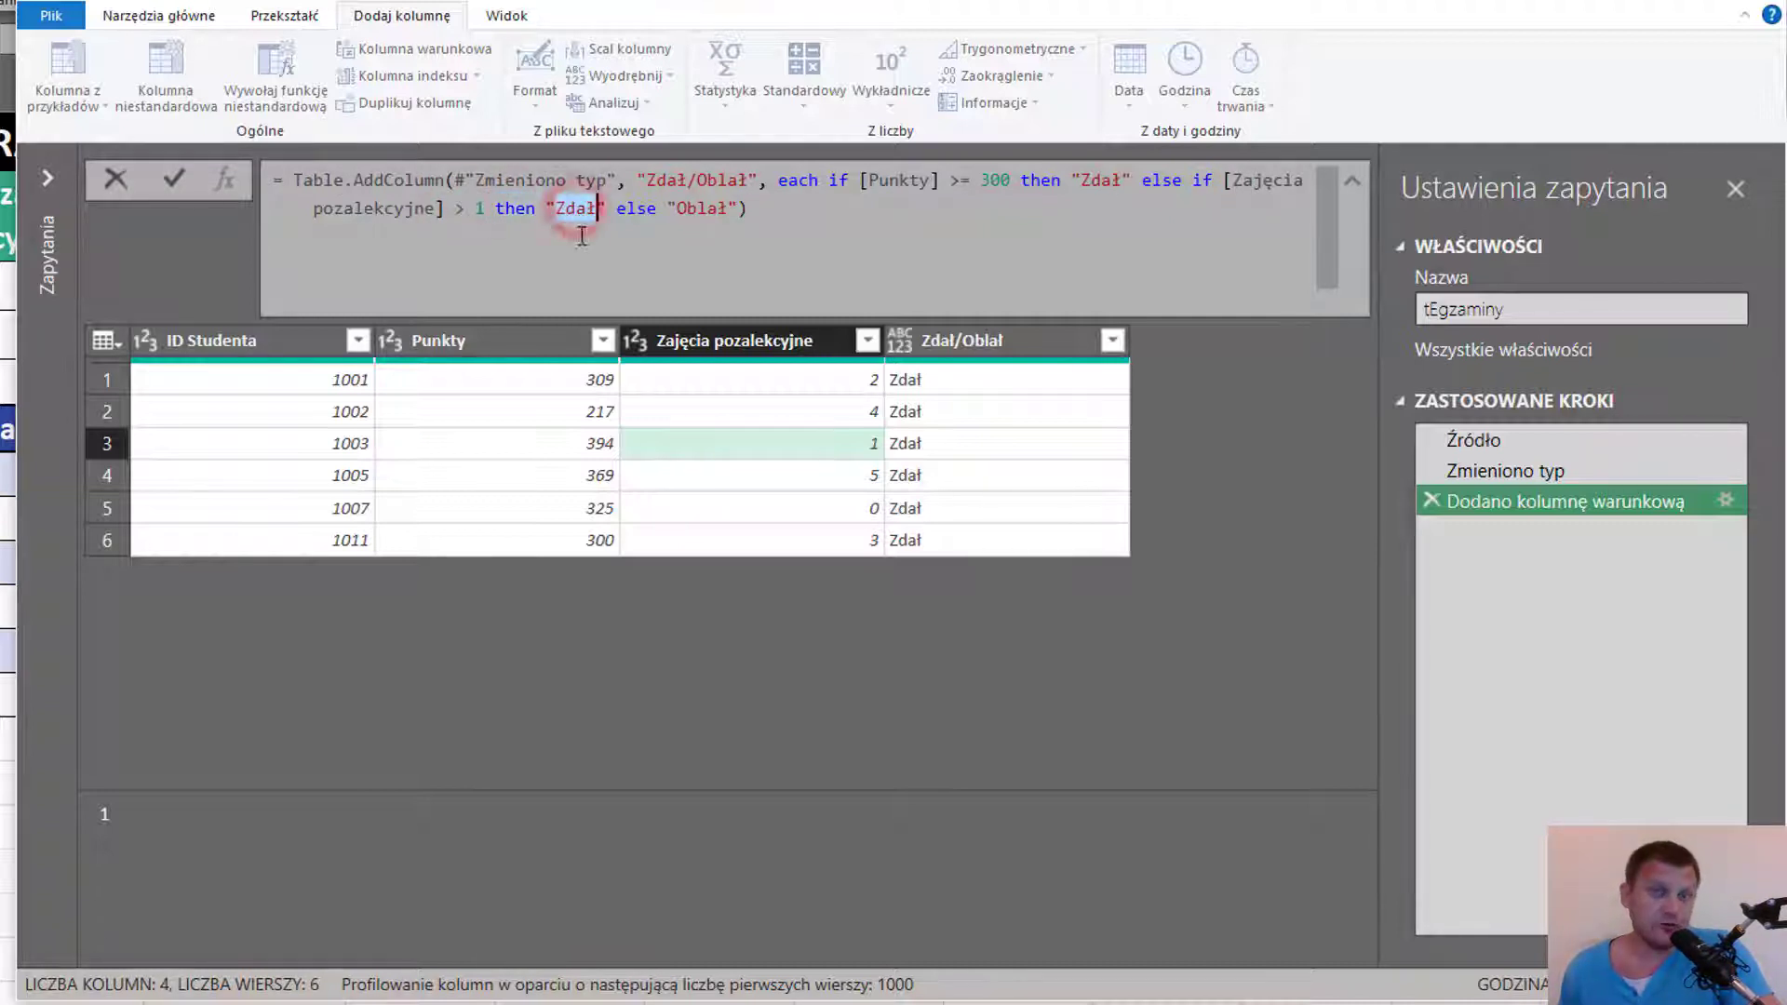
{"action": "double_click", "coordinate": [629, 209]}
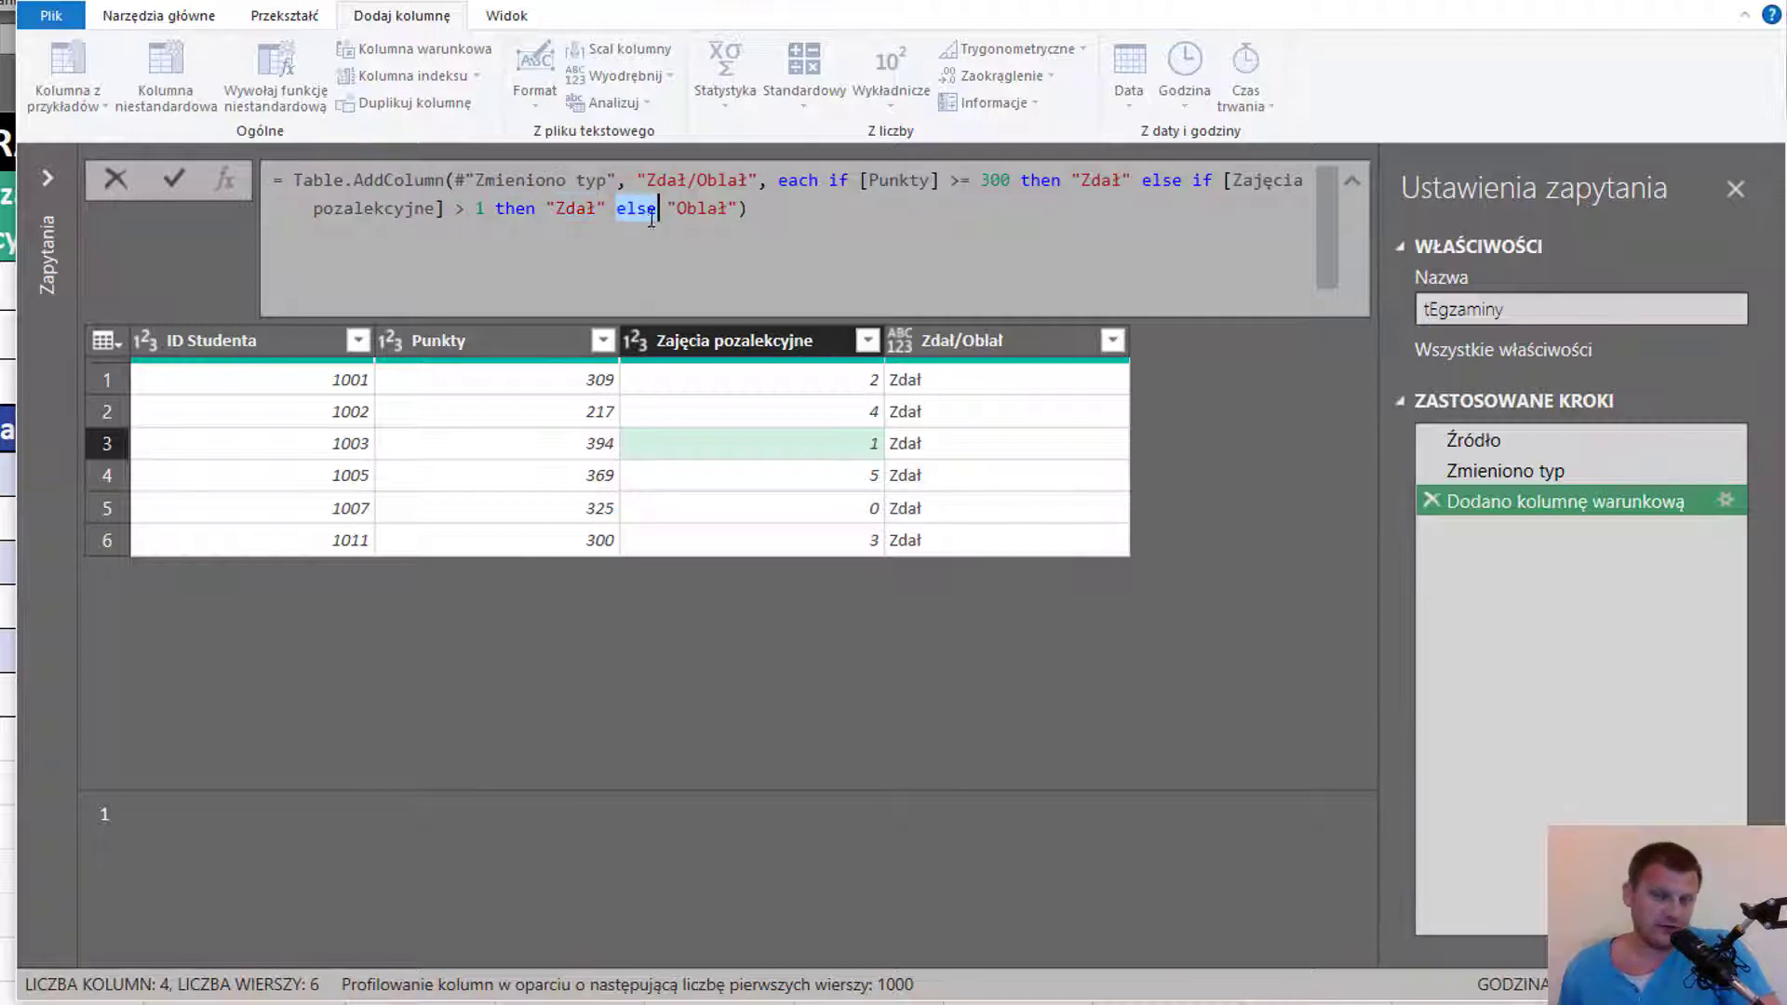
{"action": "double_click", "coordinate": [722, 208]}
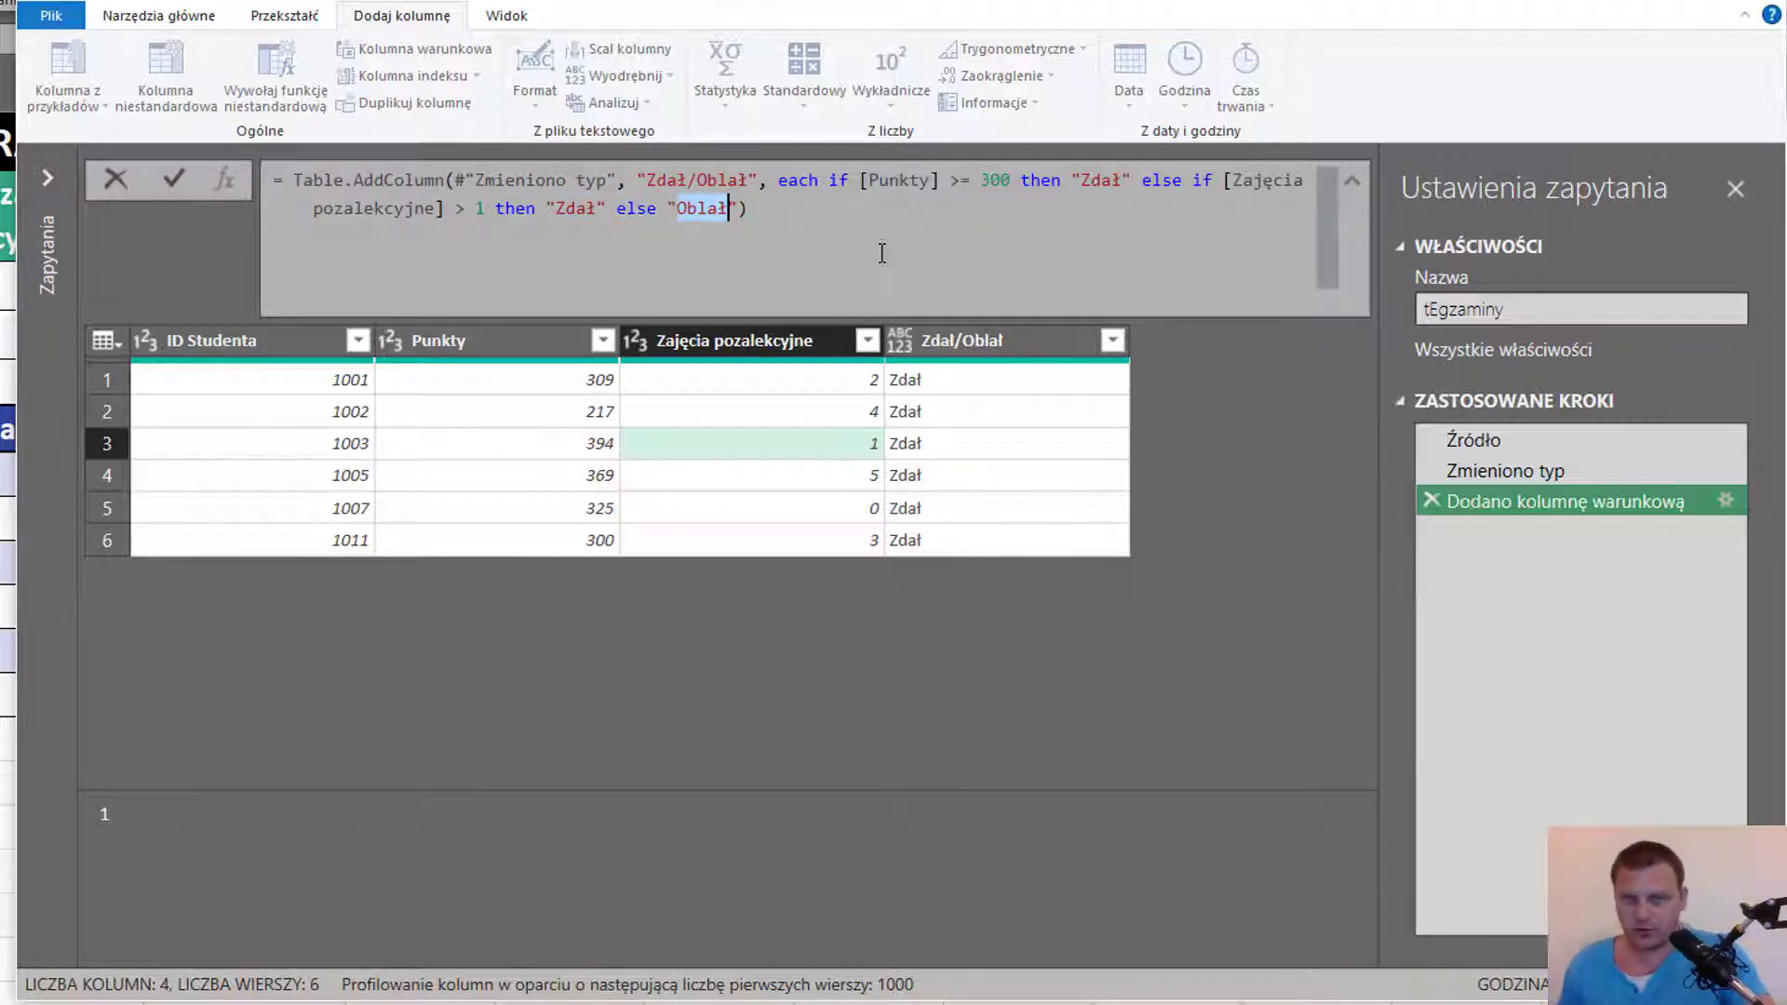
{"action": "left_click", "coordinate": [830, 180]}
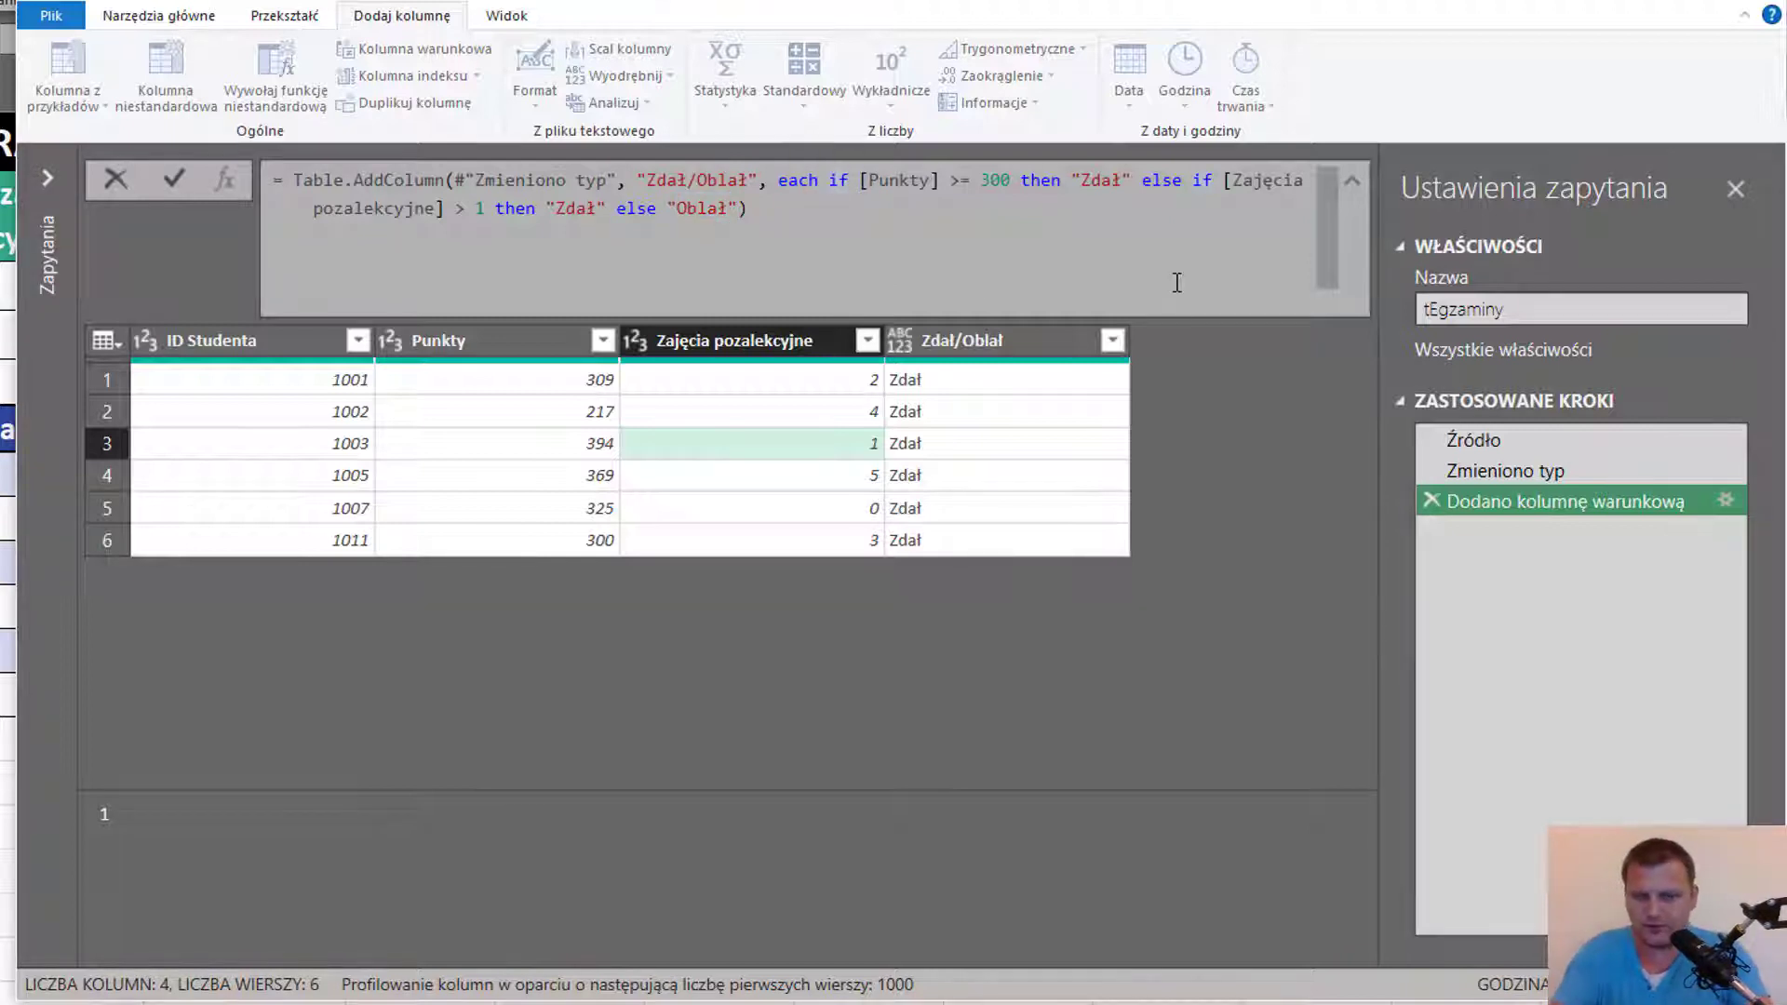
{"action": "key", "text": "shift+Return"}
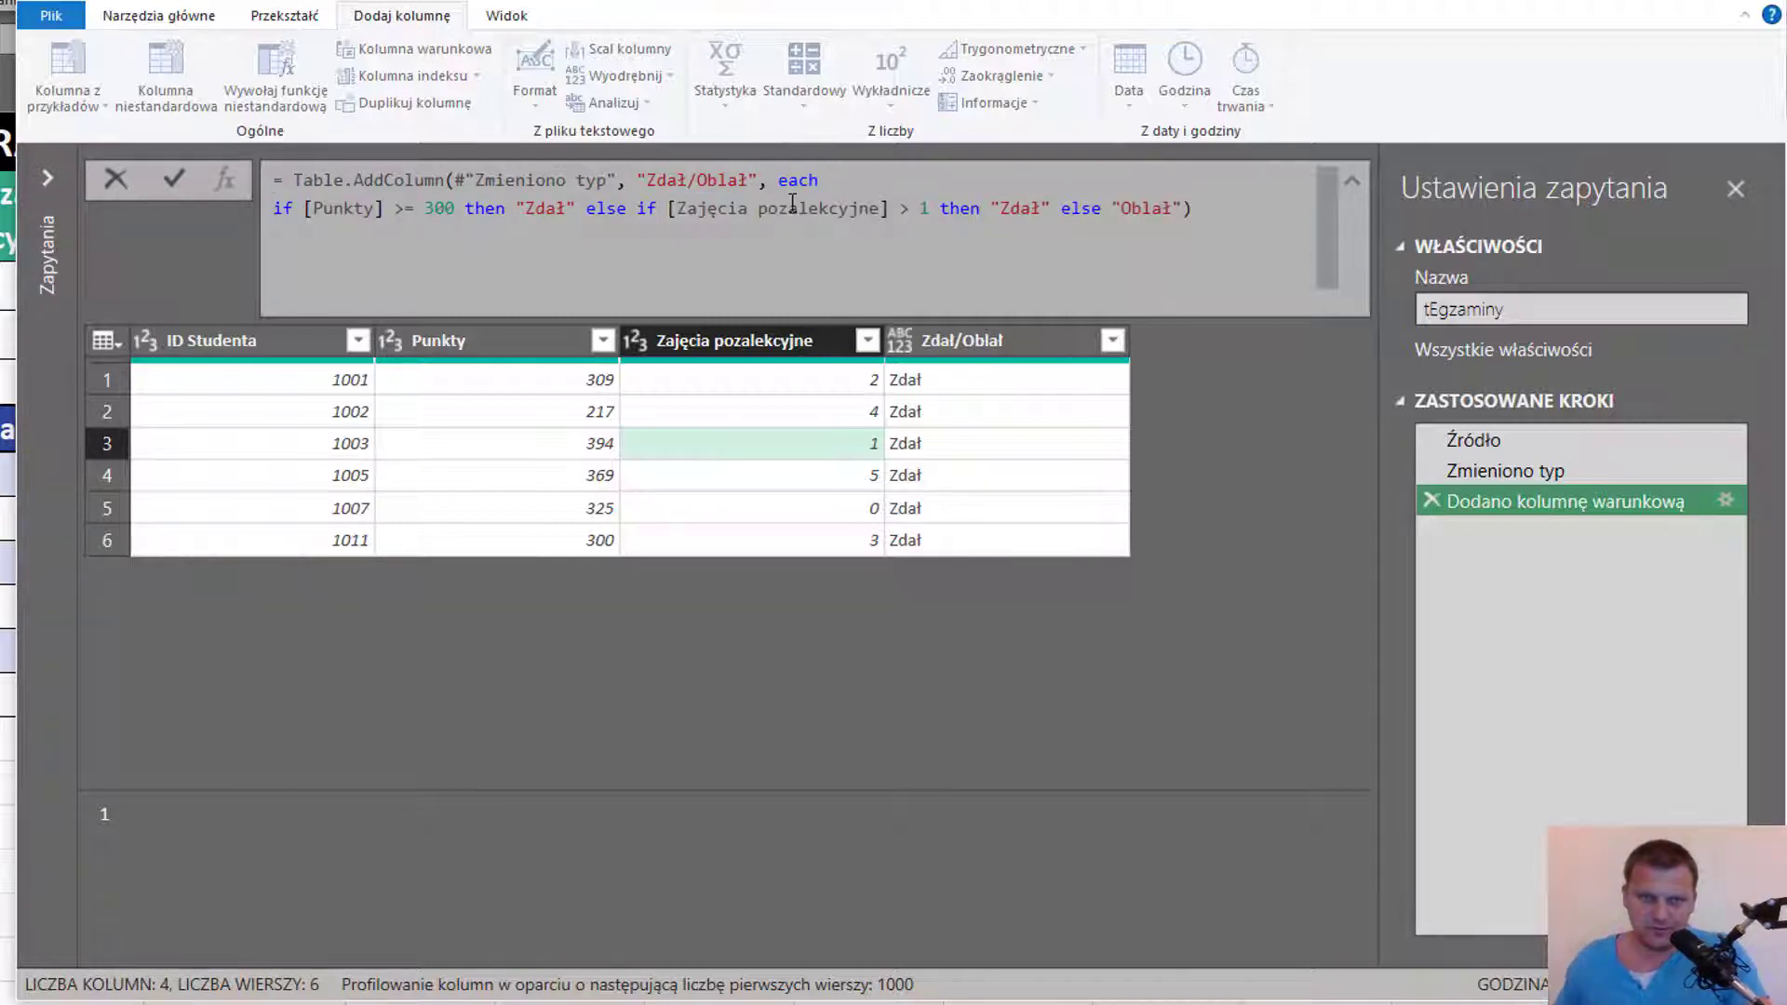
Put each then, else if and final else Oblał clause on its own formula line.
{"action": "left_click", "coordinate": [465, 208]}
{"action": "key", "text": "shift+Return"}
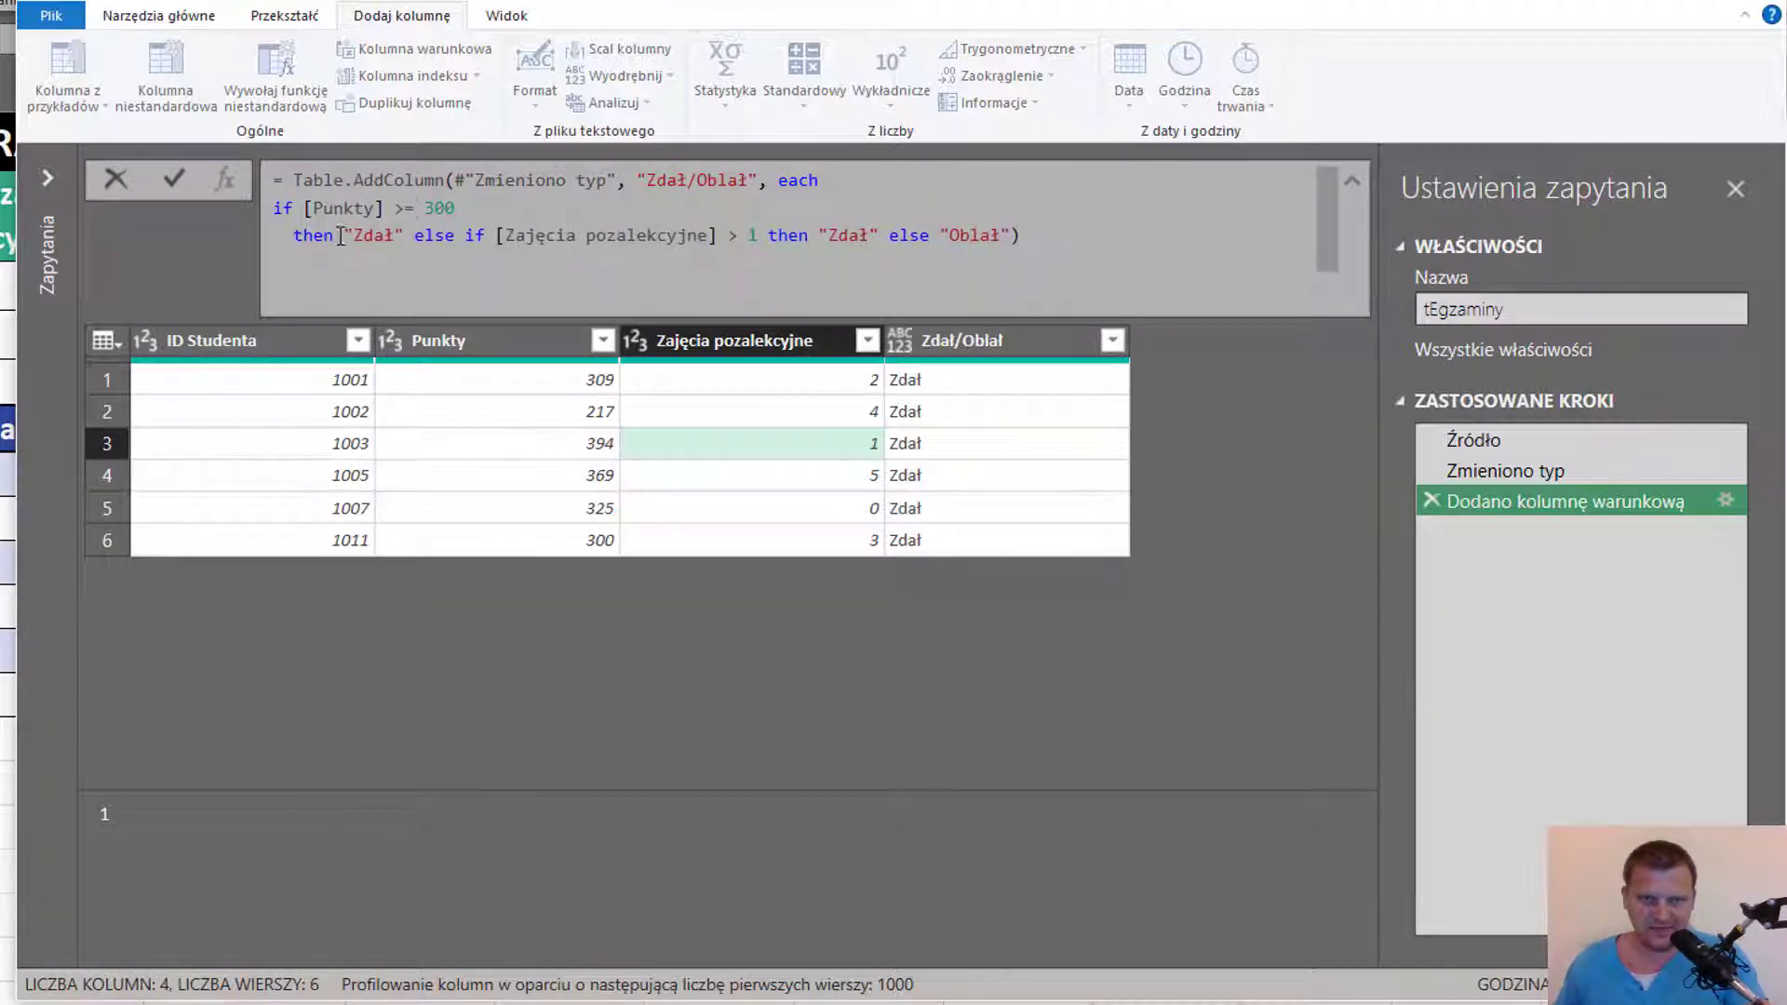
{"action": "left_click", "coordinate": [406, 235]}
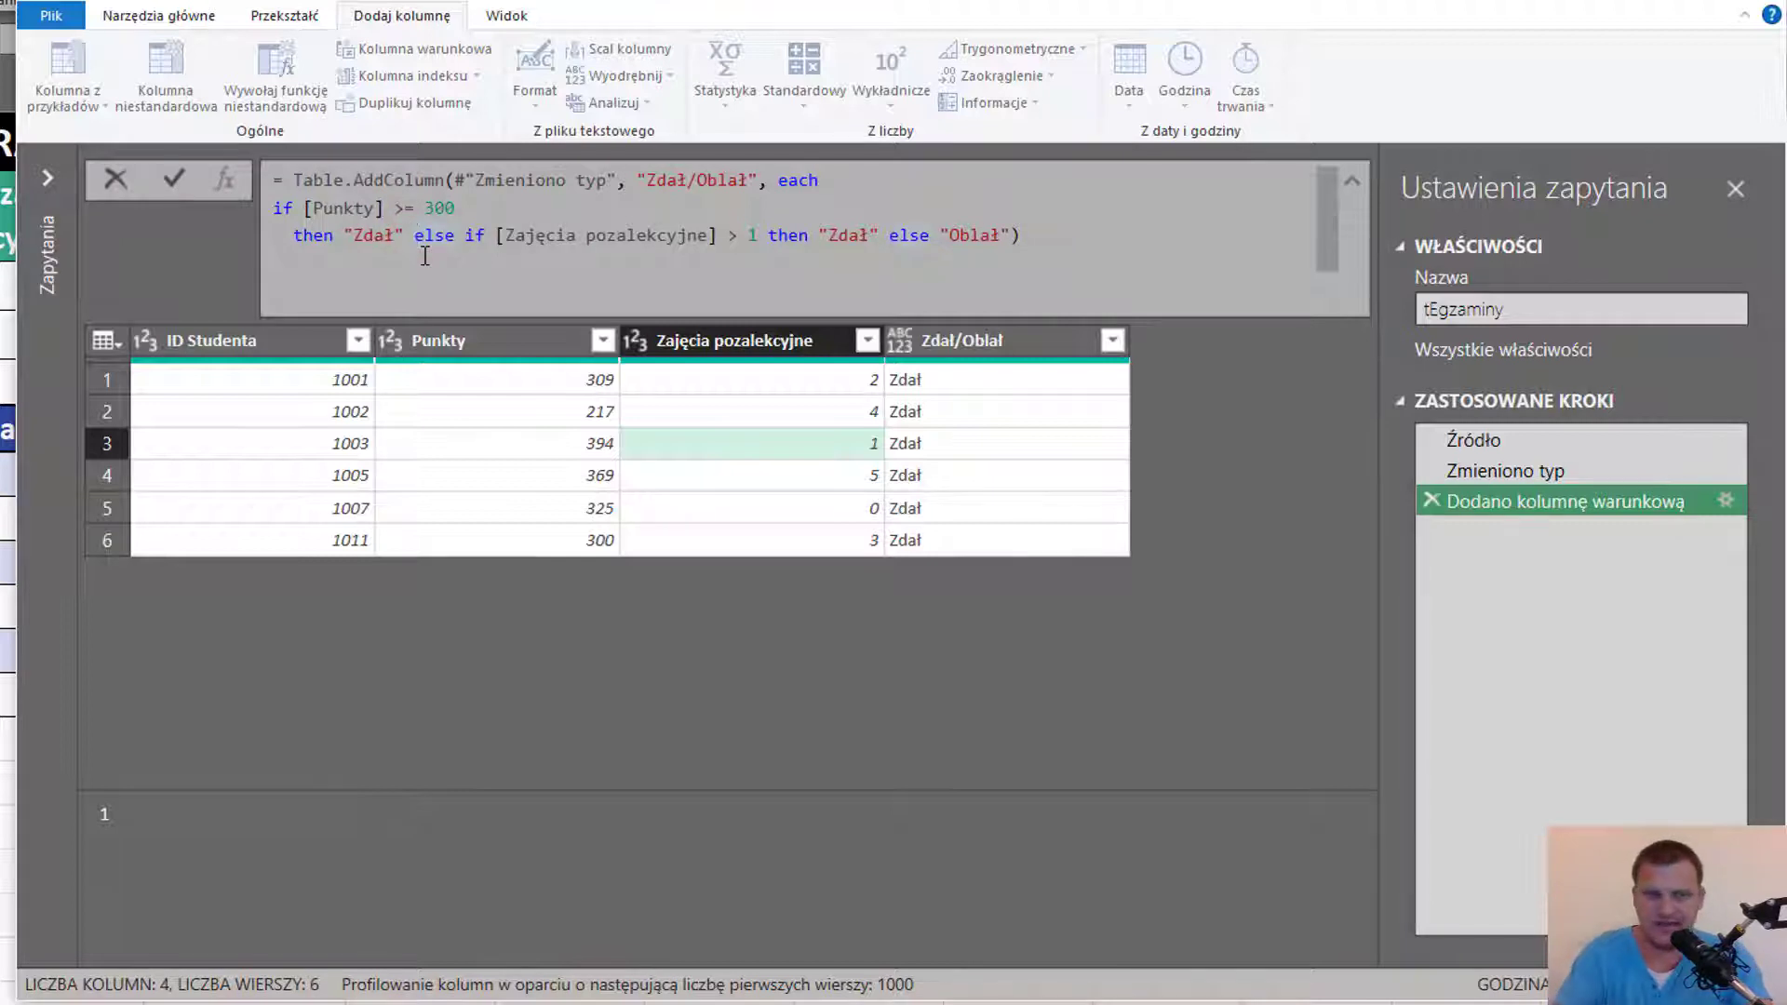
{"action": "key", "text": "shift+Return"}
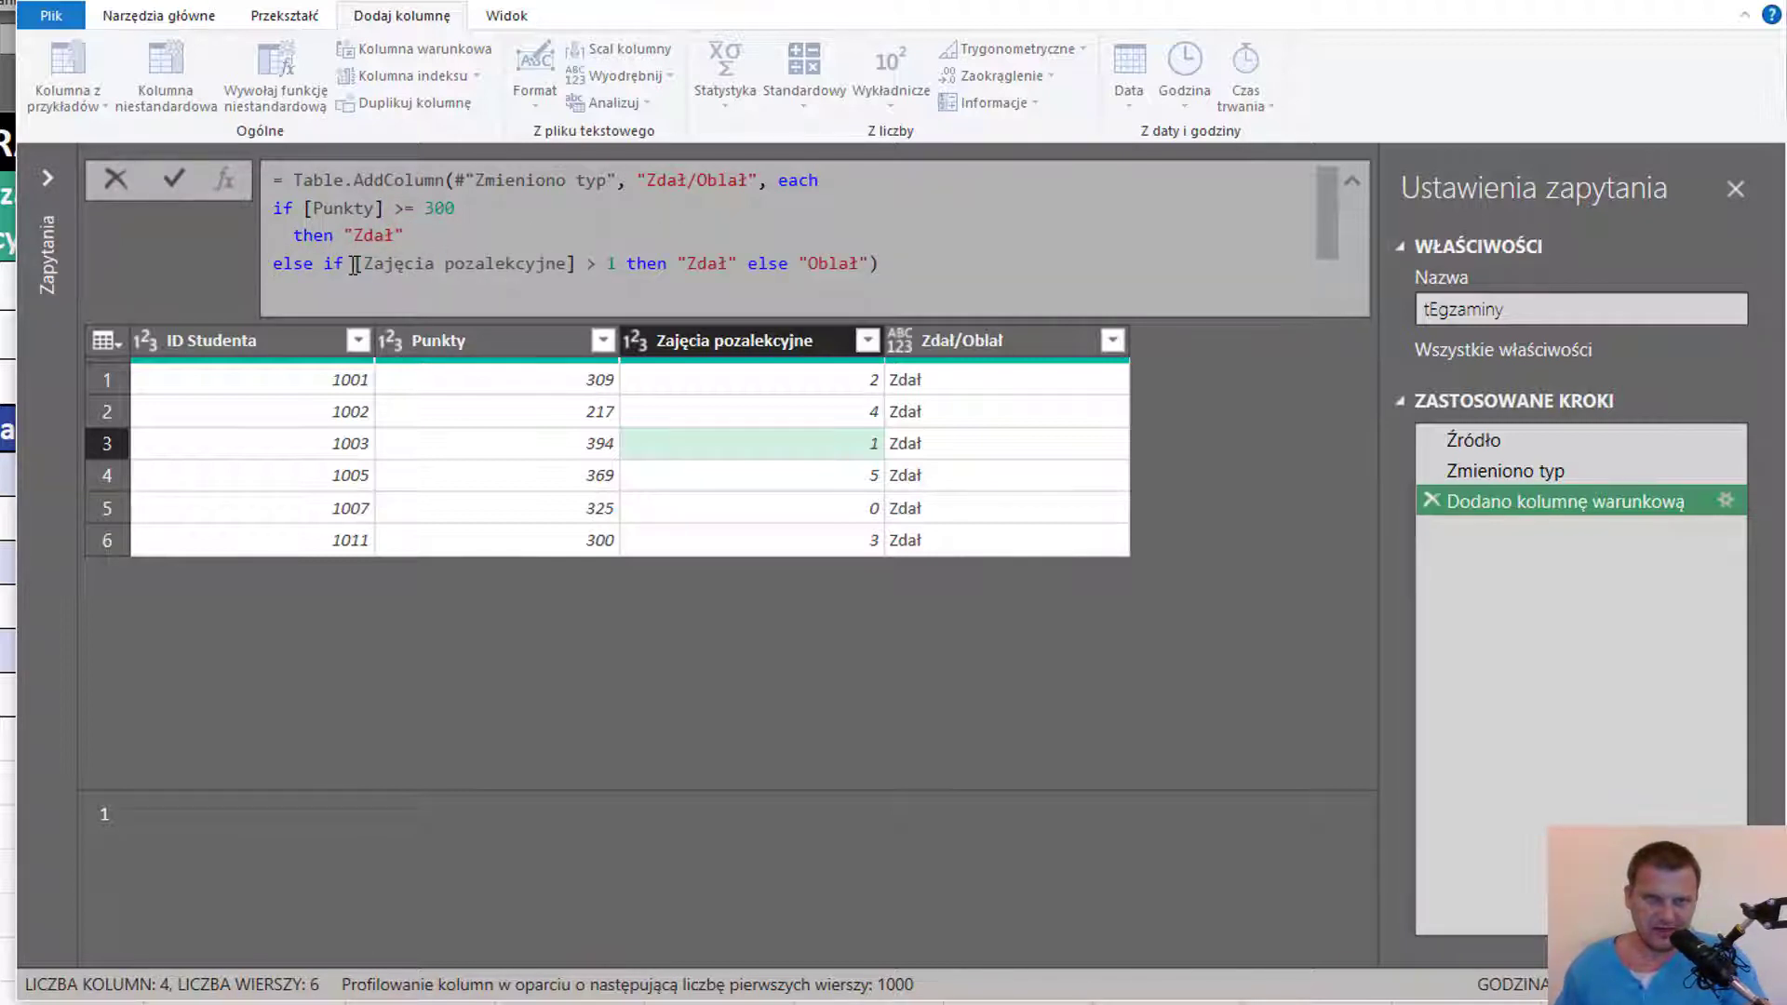
{"action": "left_click", "coordinate": [630, 264]}
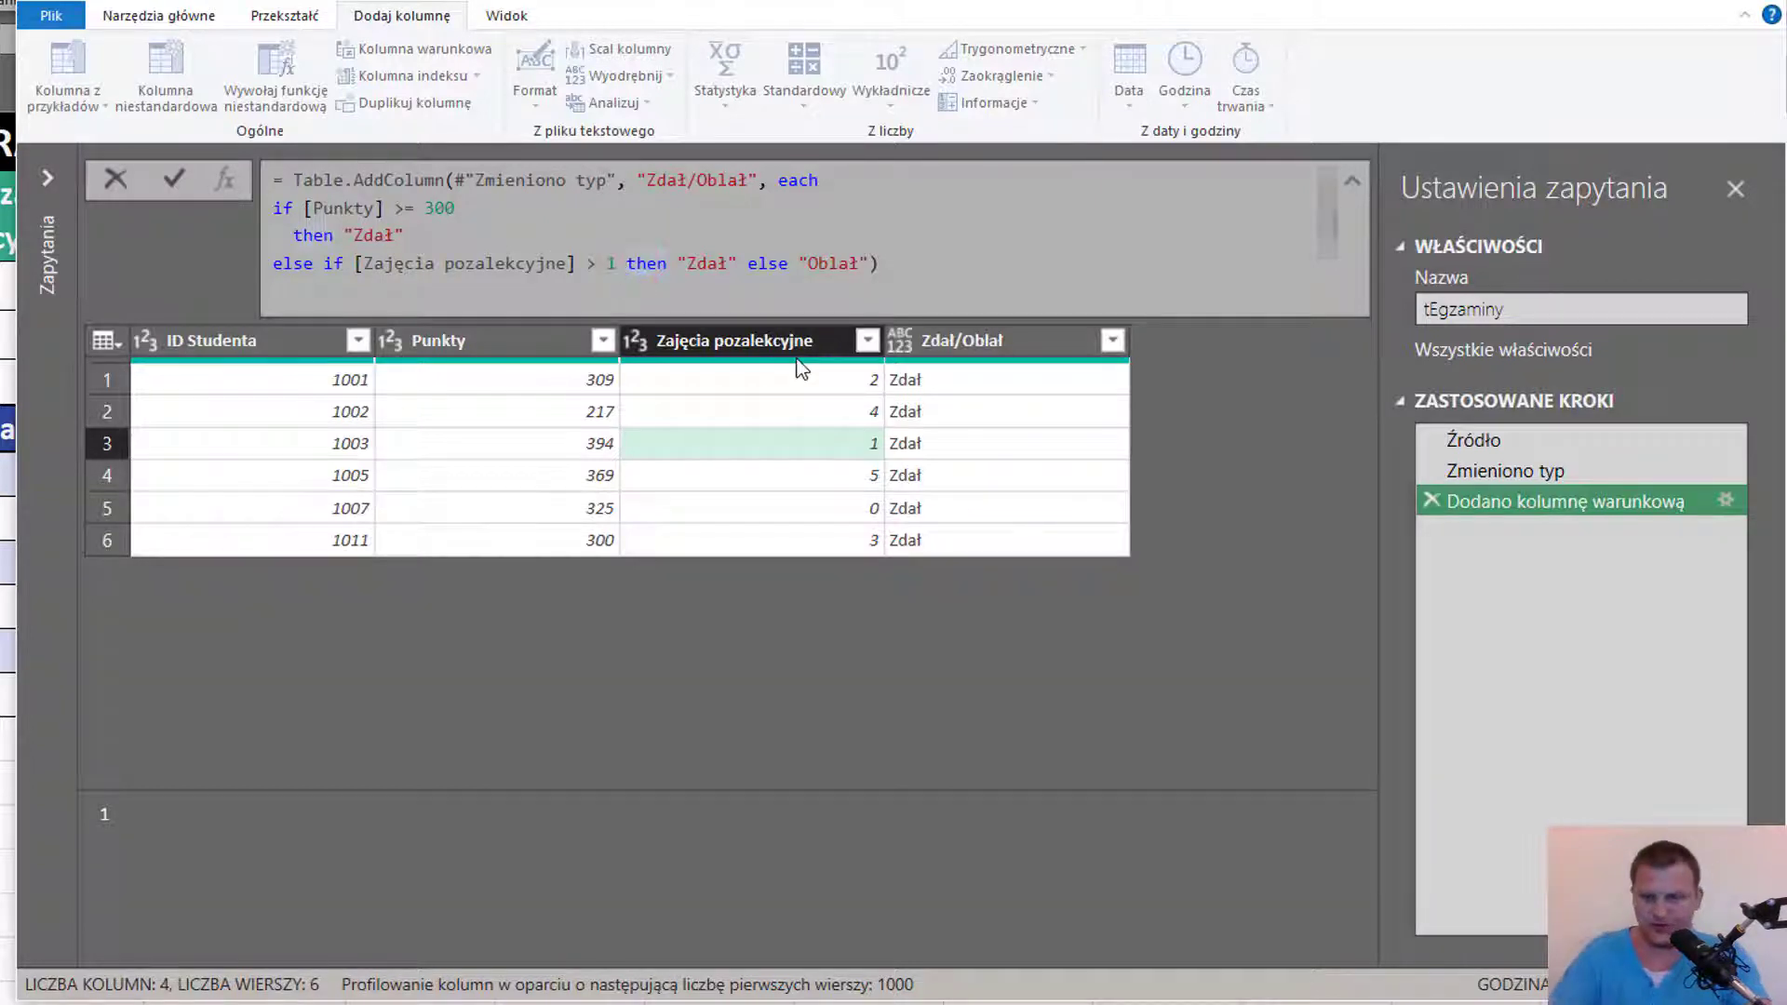
{"action": "key", "text": "Return"}
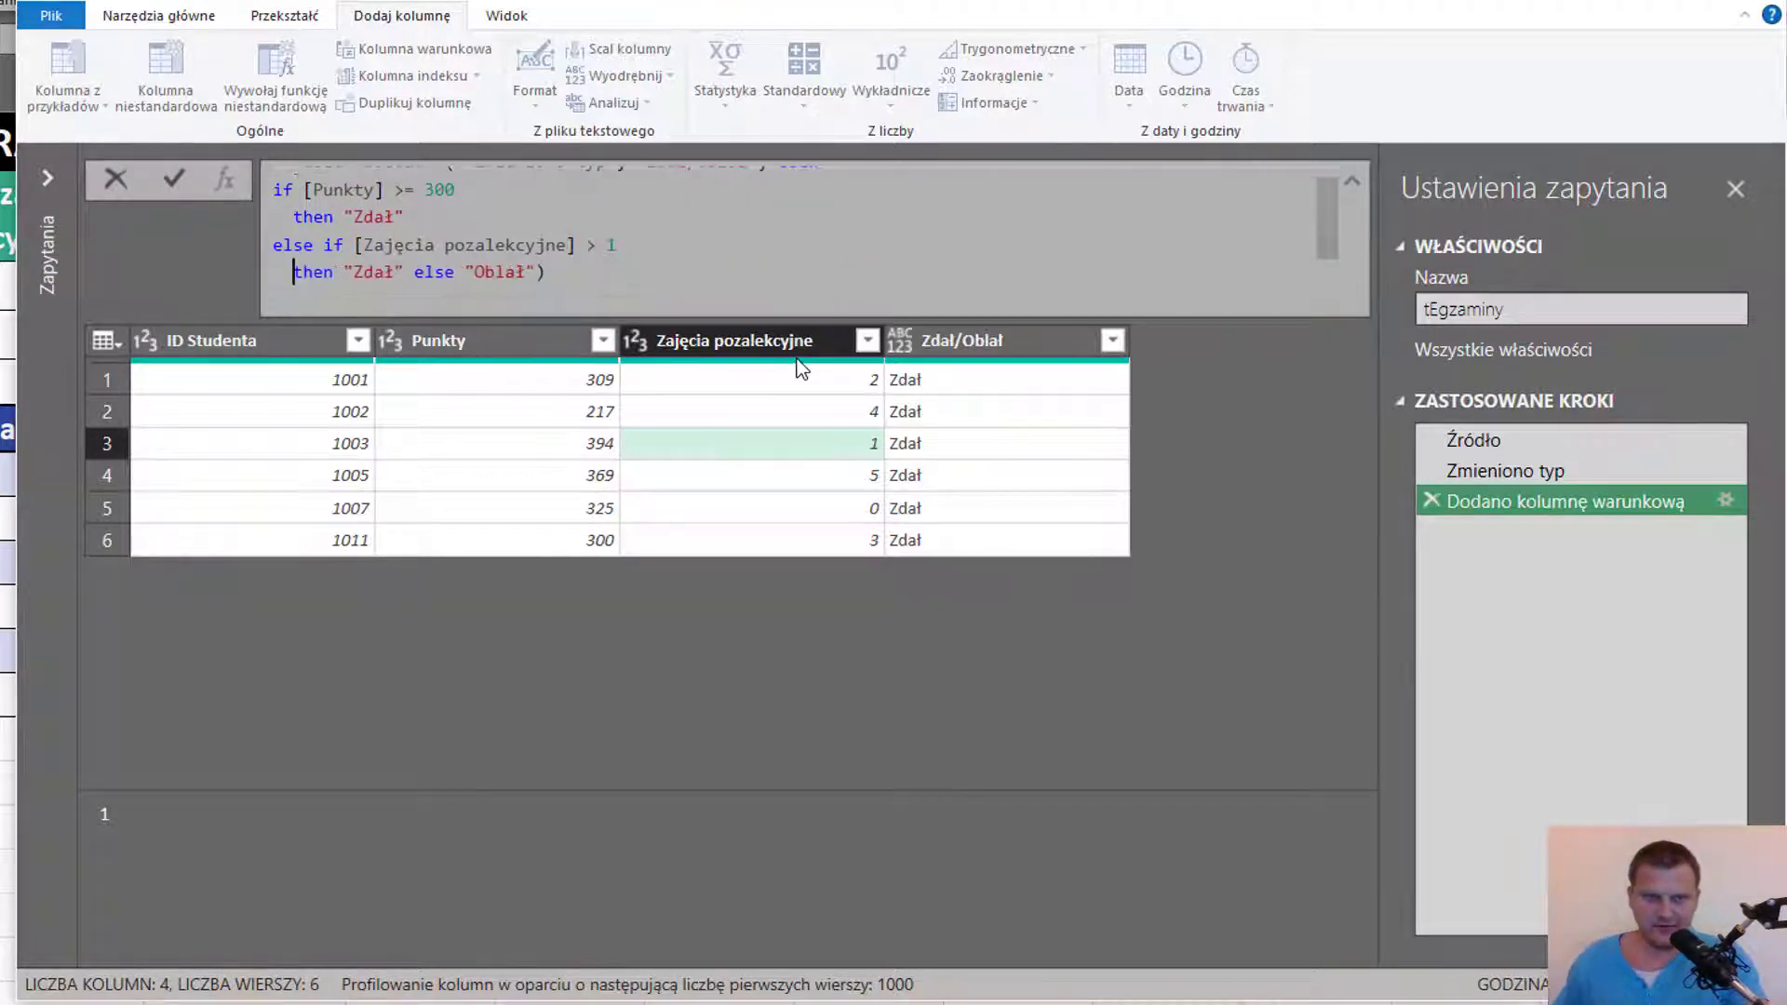
{"action": "scroll", "coordinate": [931, 223], "scroll_direction": "up", "scroll_amount": 1}
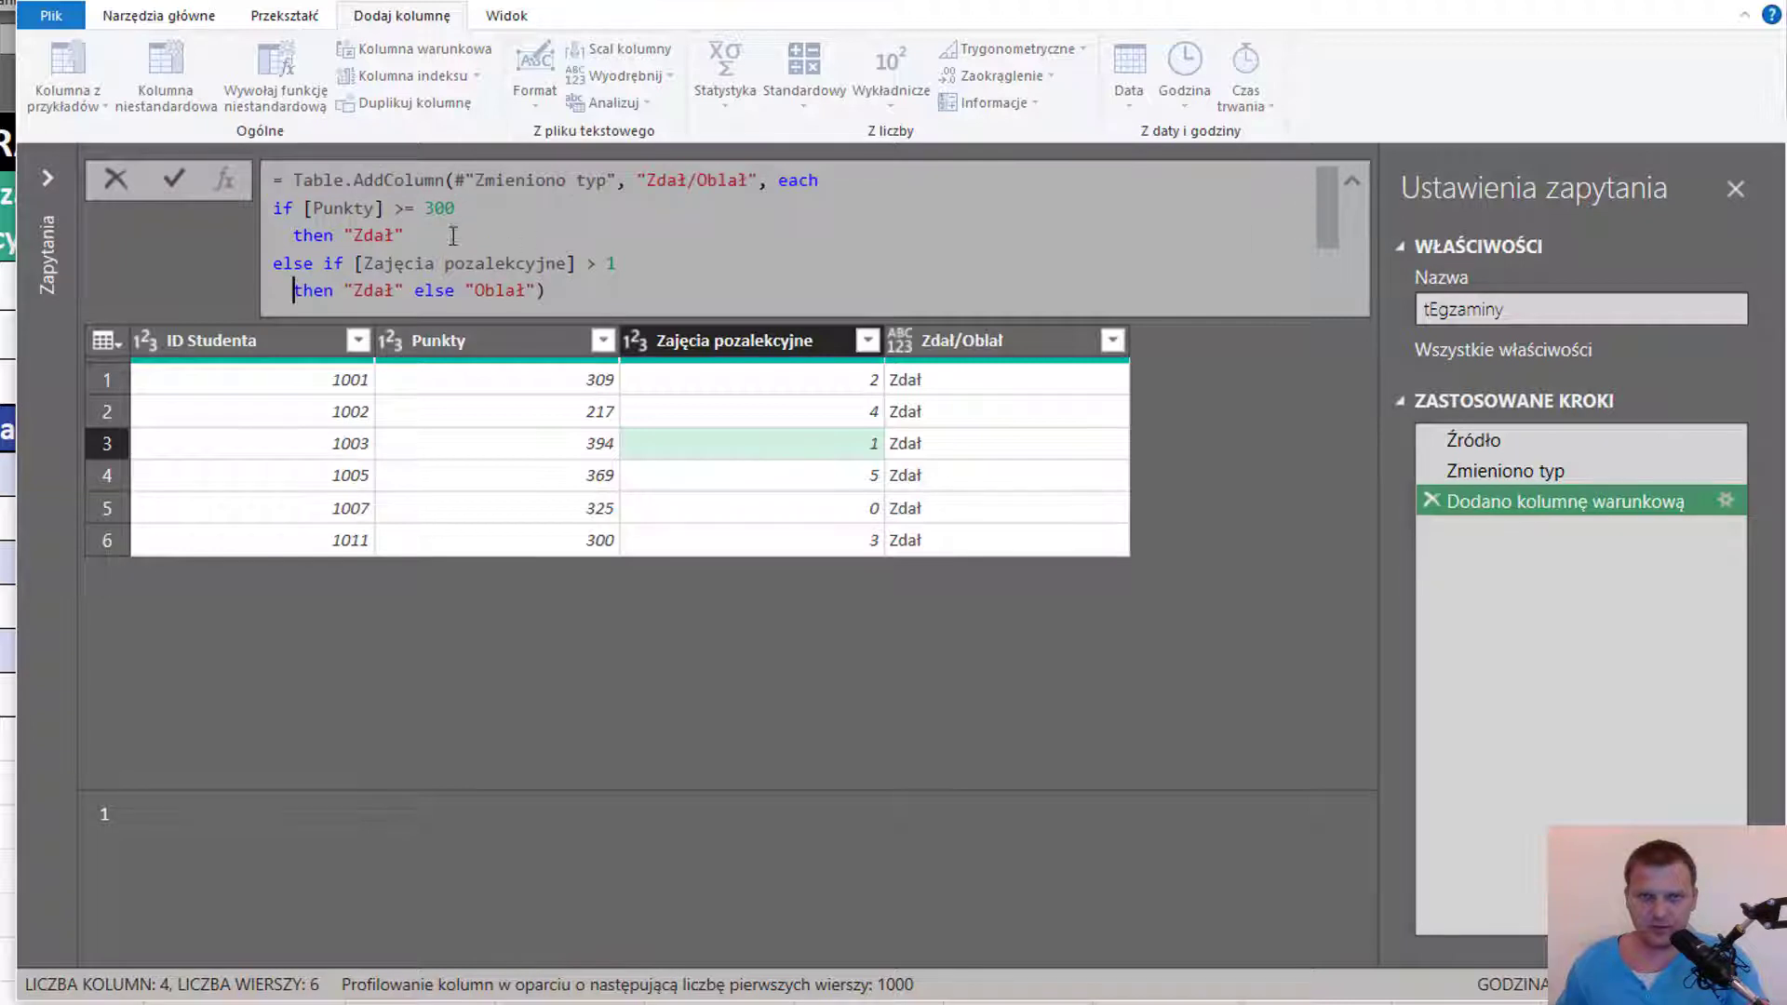
{"action": "left_click", "coordinate": [415, 290]}
{"action": "key", "text": "Return"}
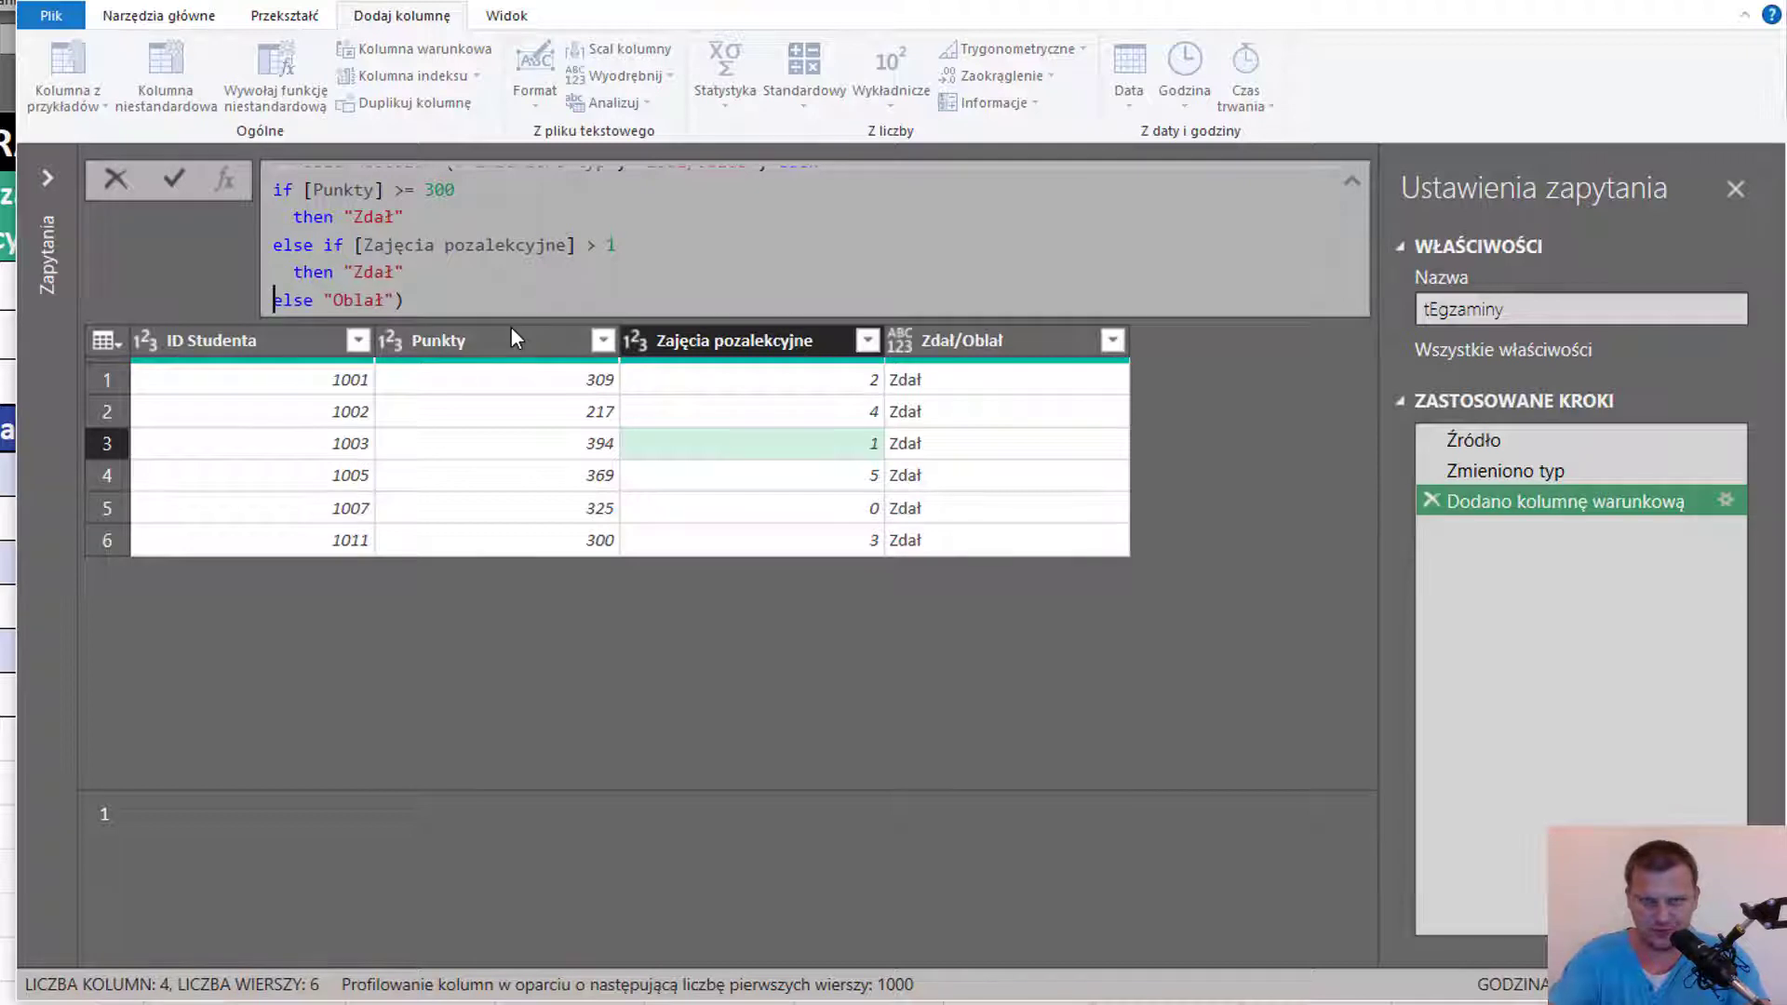
{"action": "scroll", "coordinate": [437, 249], "scroll_direction": "up", "scroll_amount": 1}
{"action": "scroll", "coordinate": [443, 250], "scroll_direction": "down", "scroll_amount": 2}
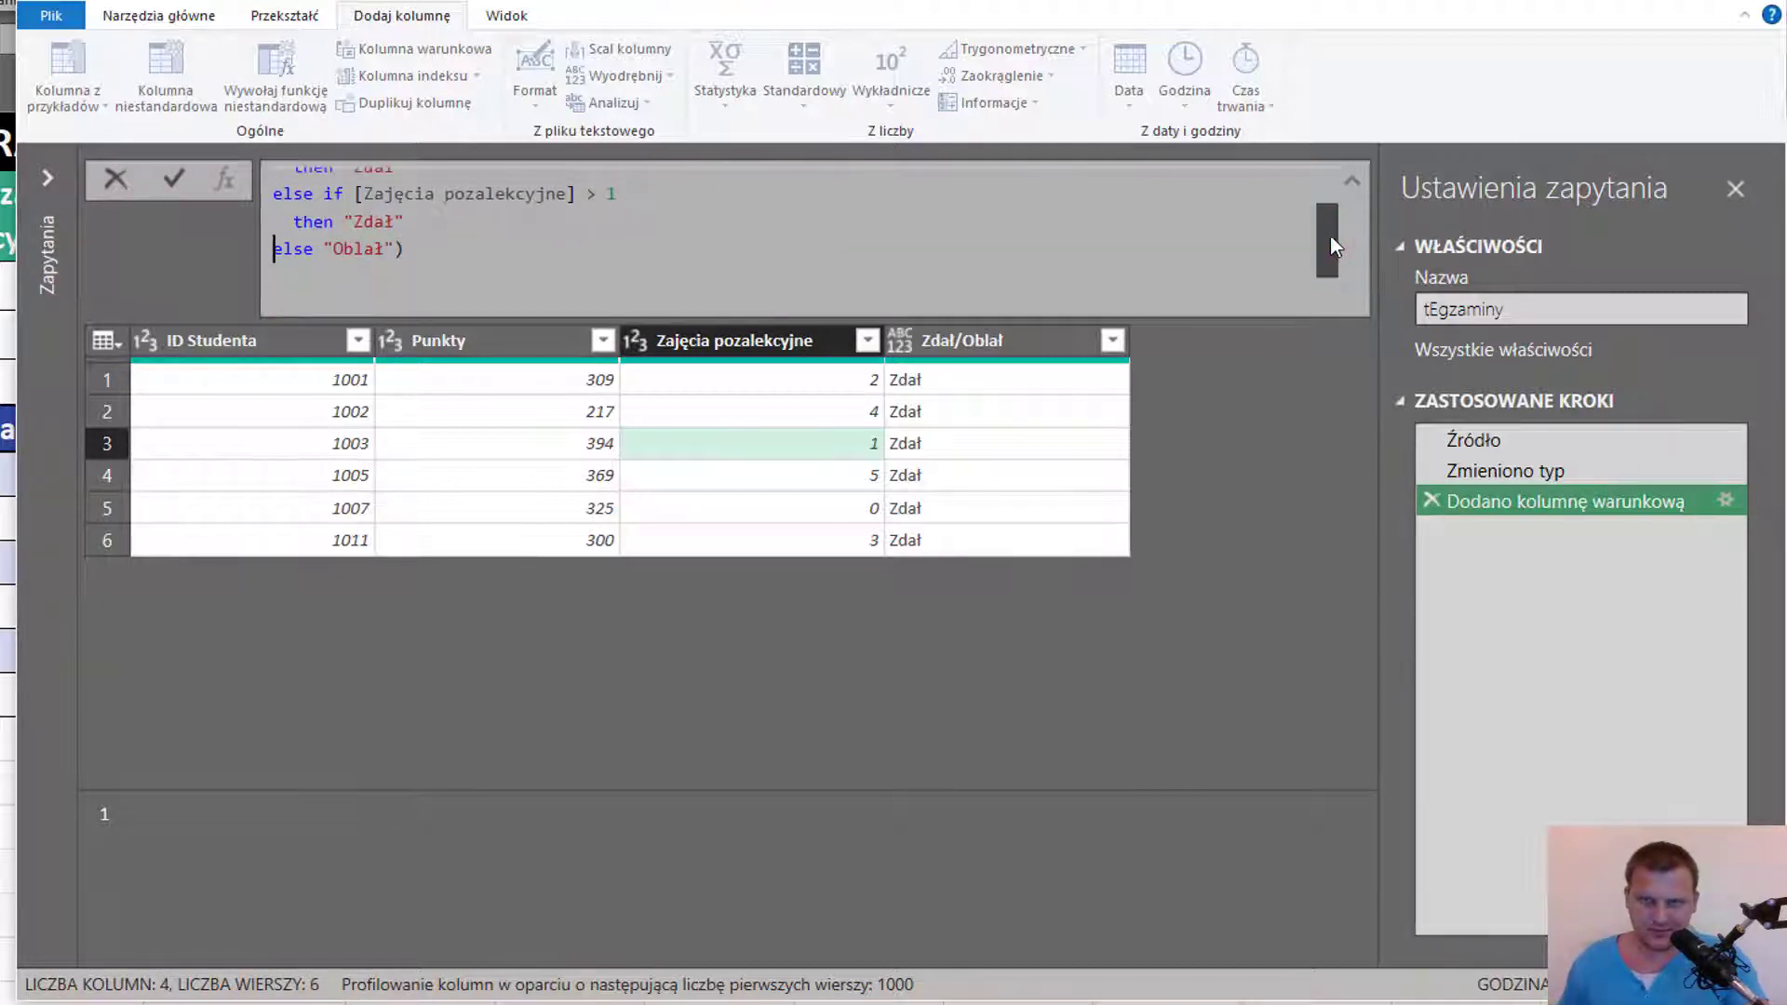
{"action": "scroll", "coordinate": [1330, 235], "scroll_direction": "up", "scroll_amount": 1}
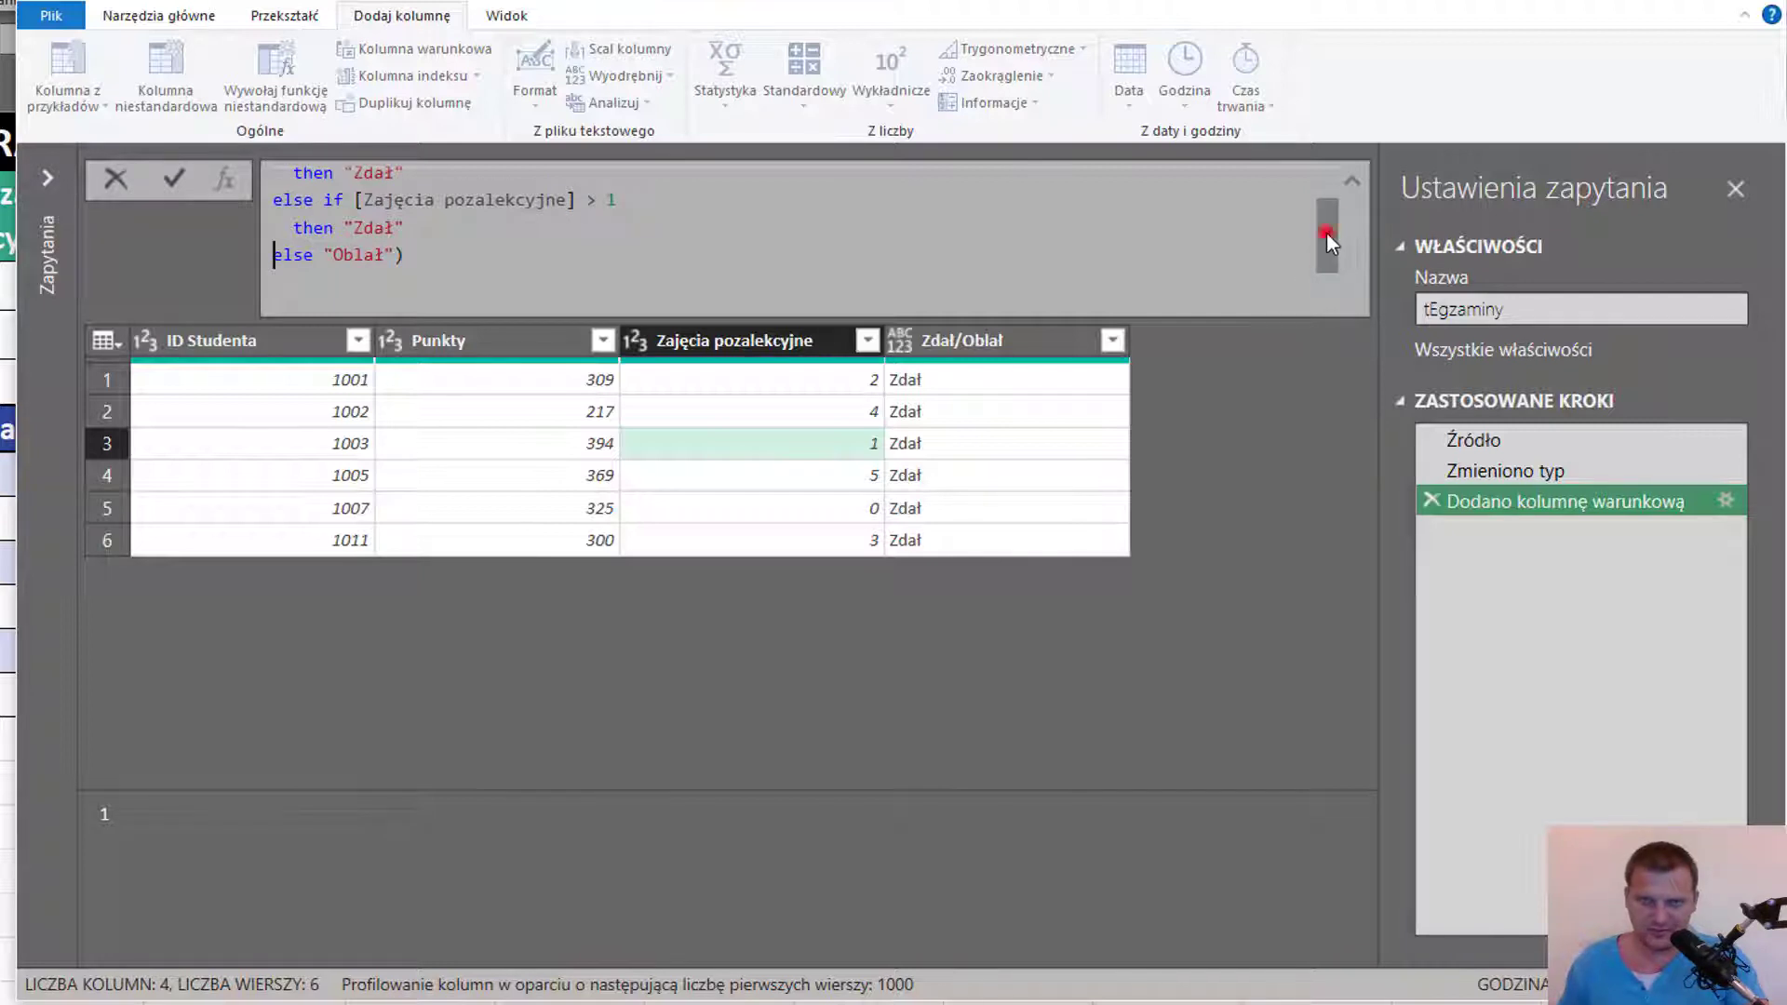
{"action": "left_click_drag", "start_coordinate": [1326, 234], "coordinate": [1323, 214]}
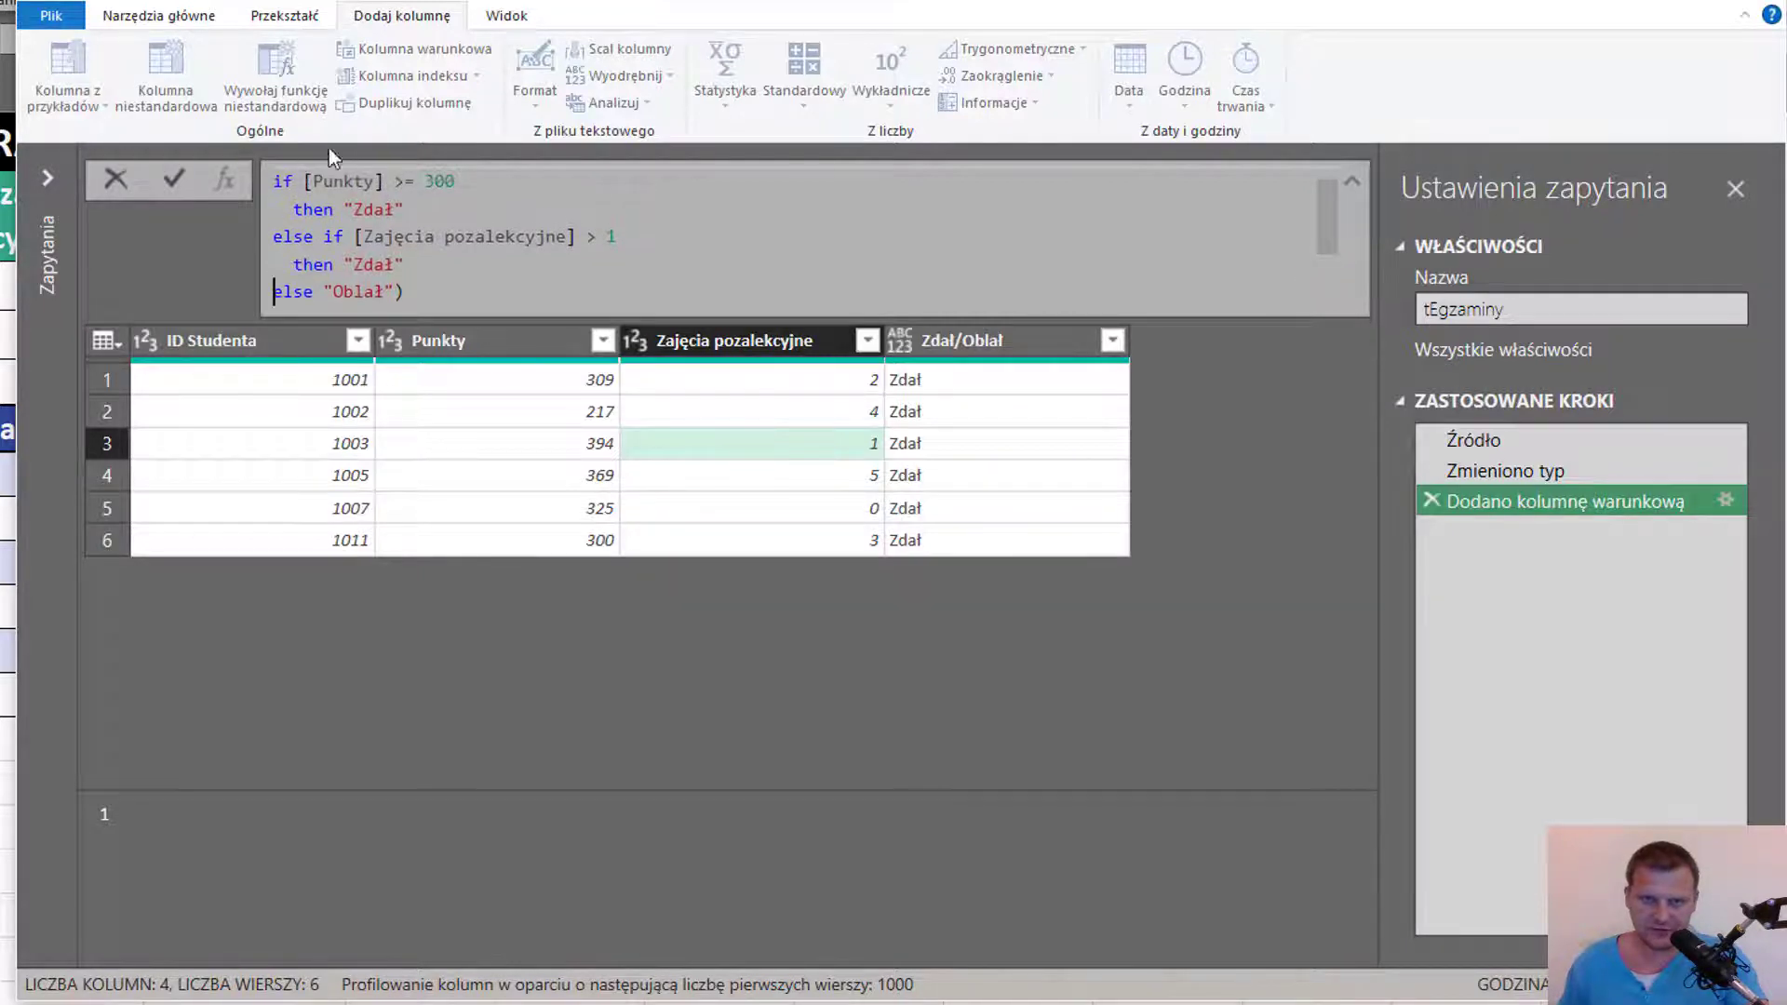
Highlight the formula's lines in turn: the Punkty condition, then Zdał, and the Zajęcia pozalekcyjne condition.
{"action": "left_click_drag", "start_coordinate": [273, 183], "coordinate": [466, 182]}
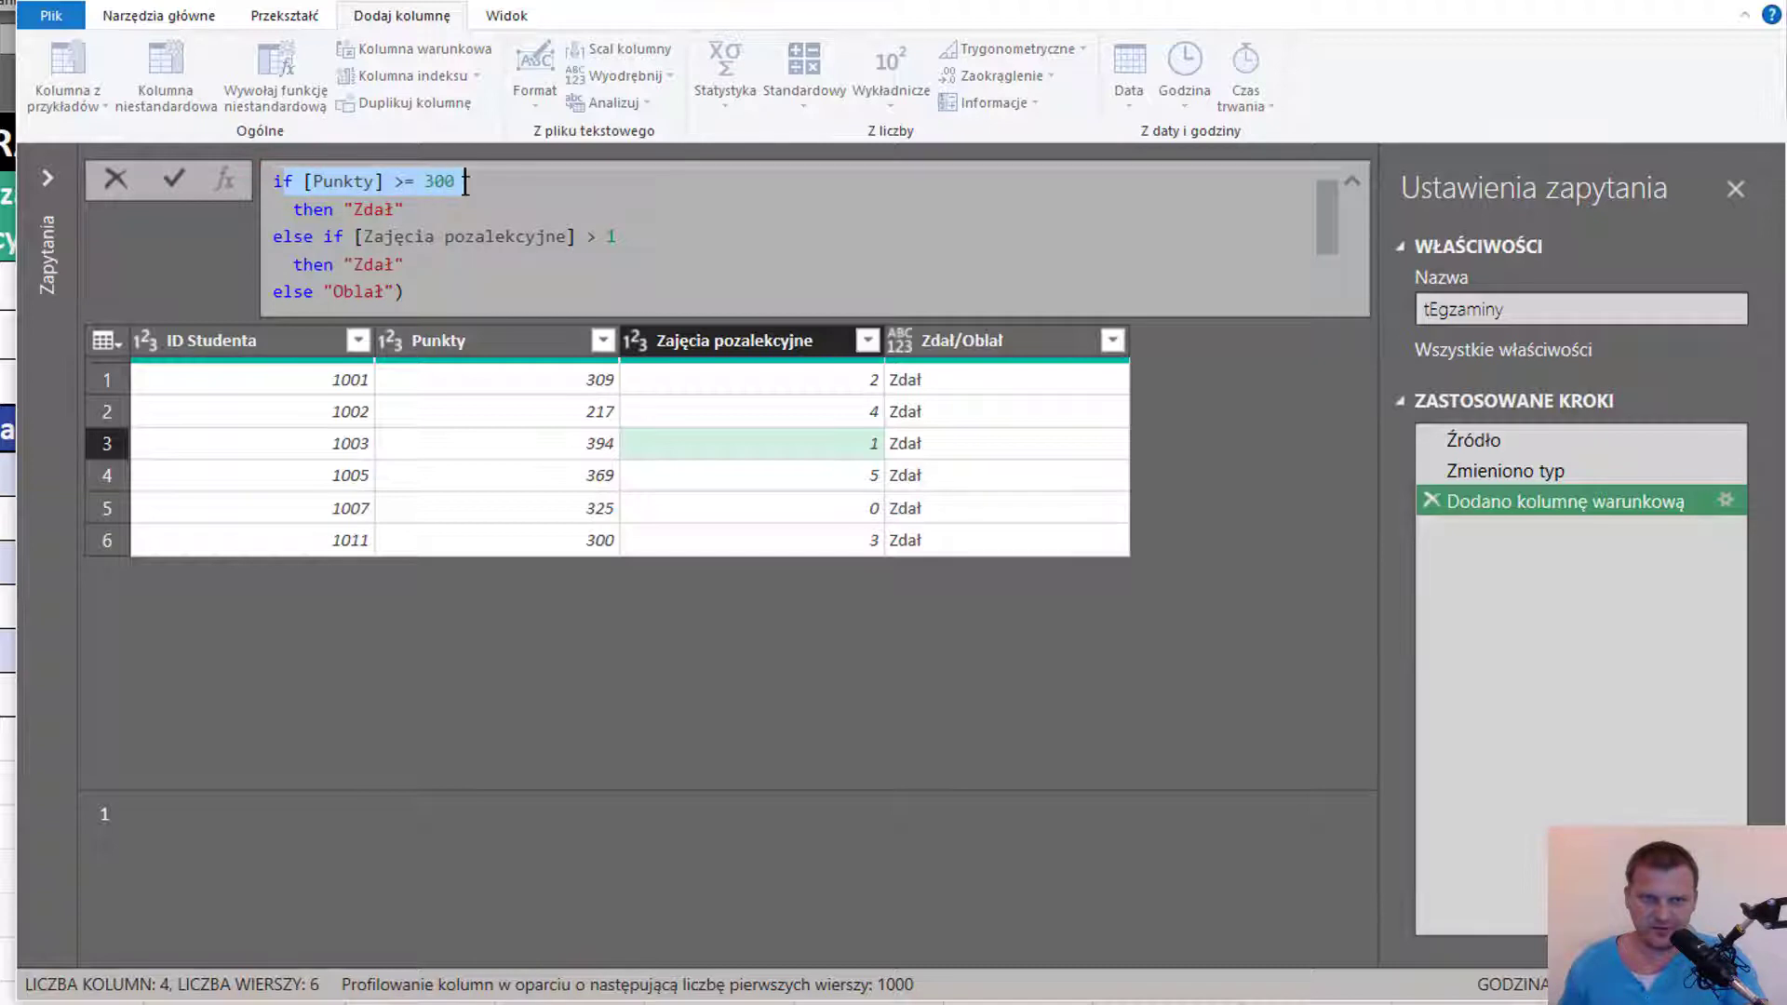
{"action": "left_click_drag", "start_coordinate": [294, 210], "coordinate": [415, 210]}
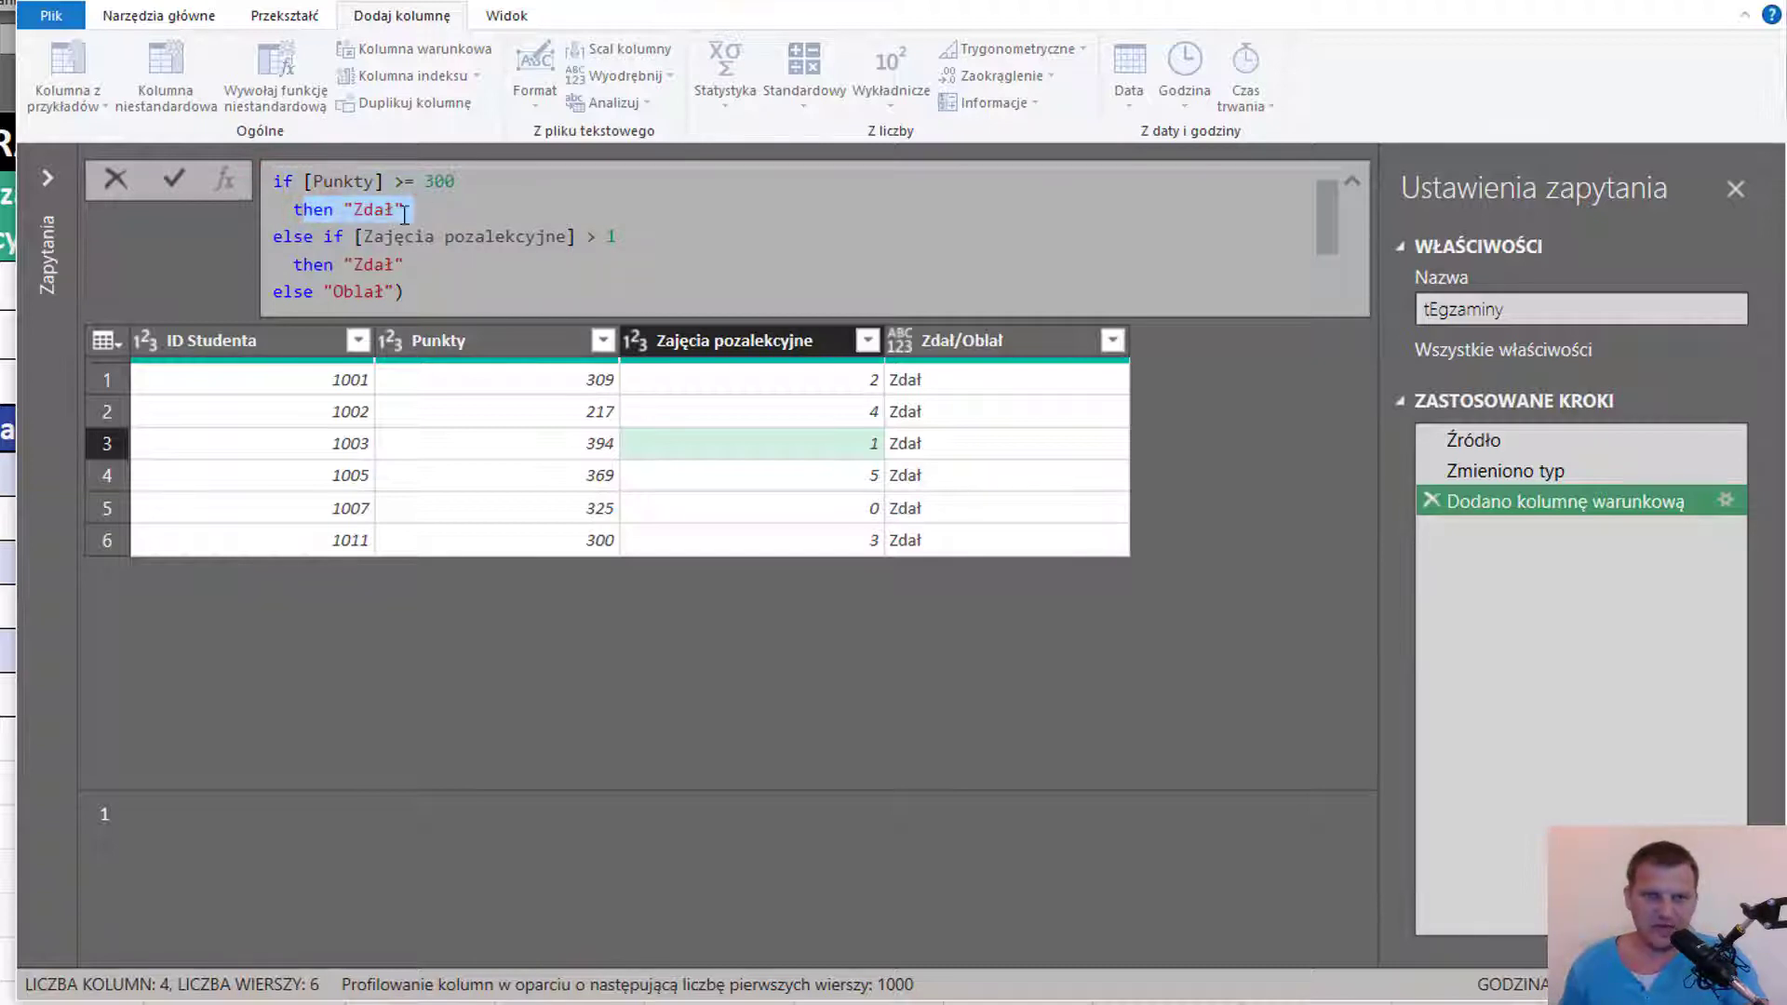
{"action": "left_click_drag", "start_coordinate": [279, 241], "coordinate": [619, 239]}
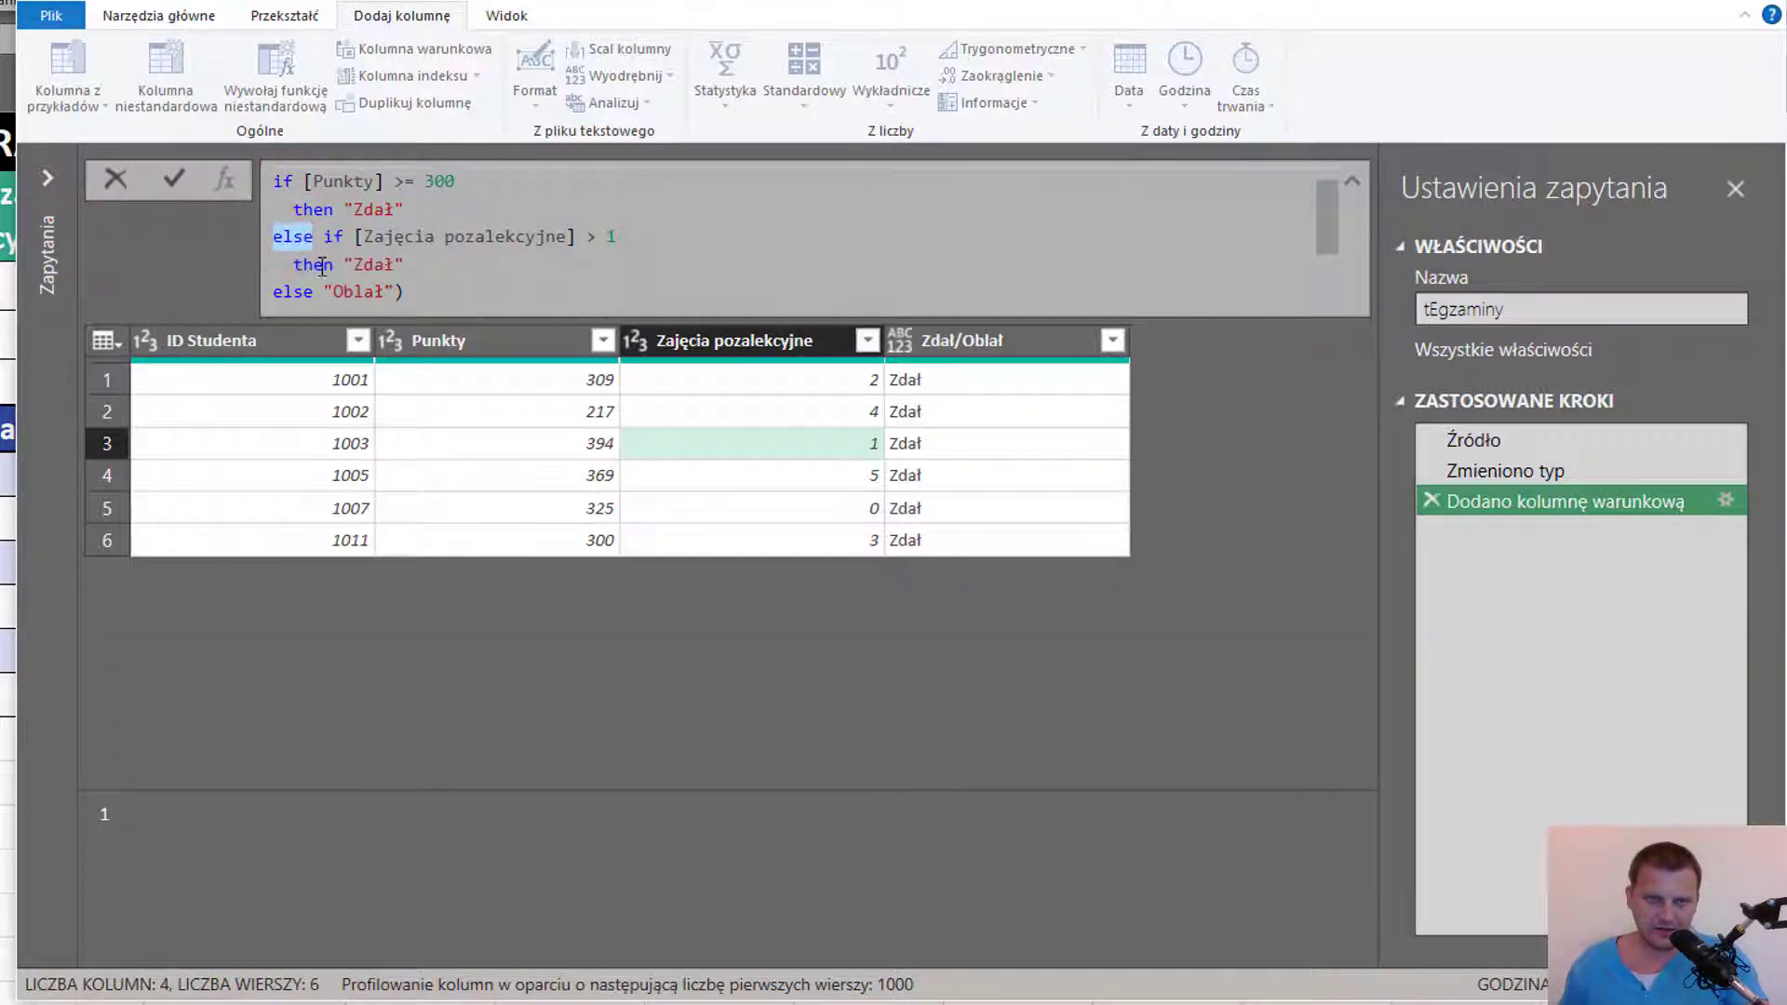
{"action": "double_click", "coordinate": [332, 237]}
{"action": "left_click_drag", "start_coordinate": [366, 239], "coordinate": [630, 238]}
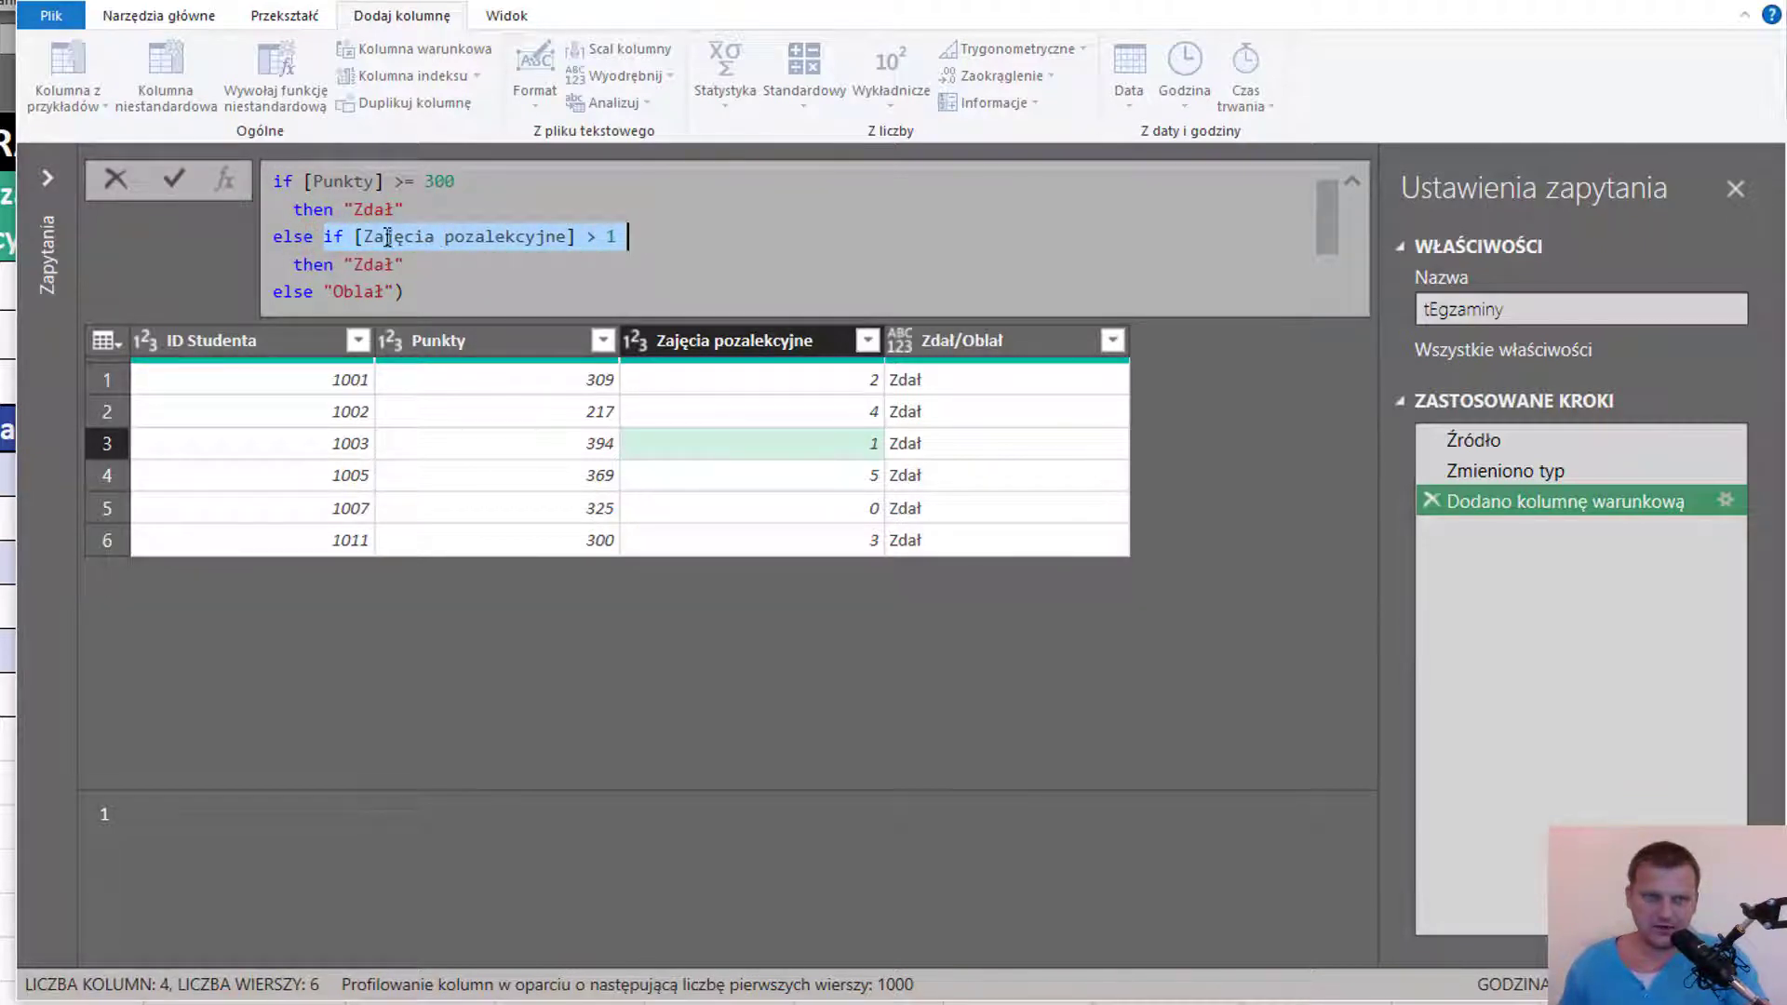
{"action": "left_click_drag", "start_coordinate": [297, 265], "coordinate": [406, 265]}
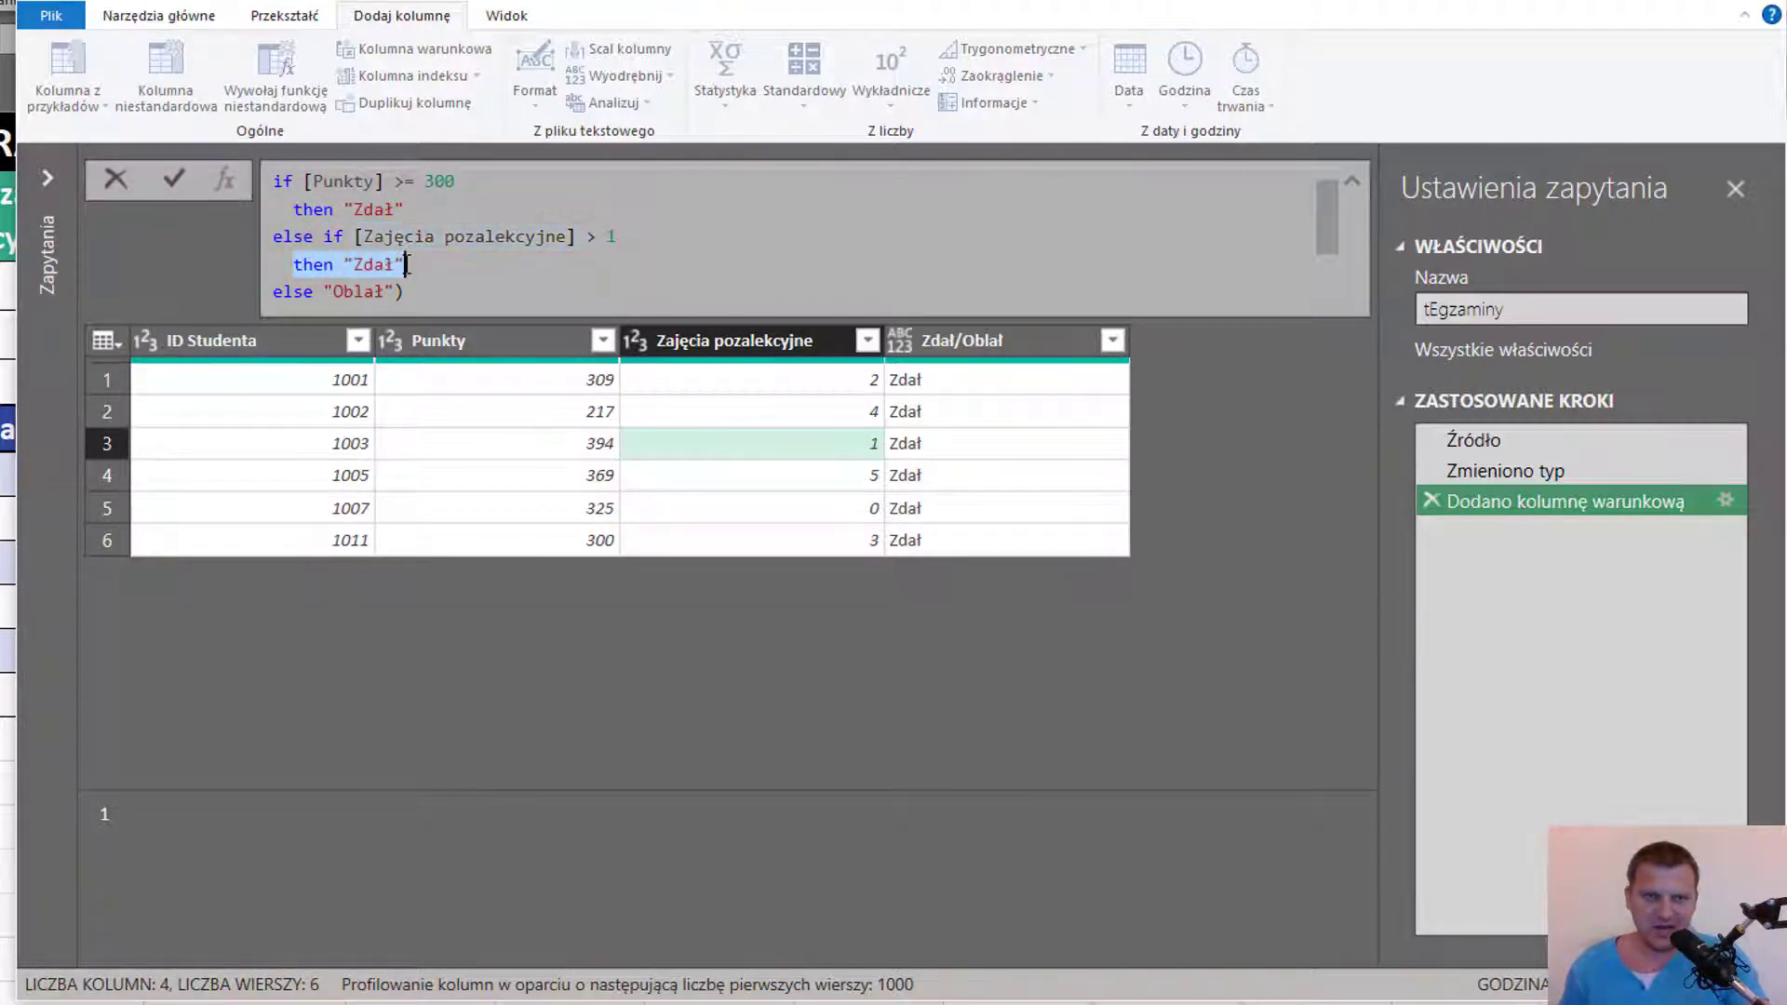
{"action": "left_click", "coordinate": [271, 291]}
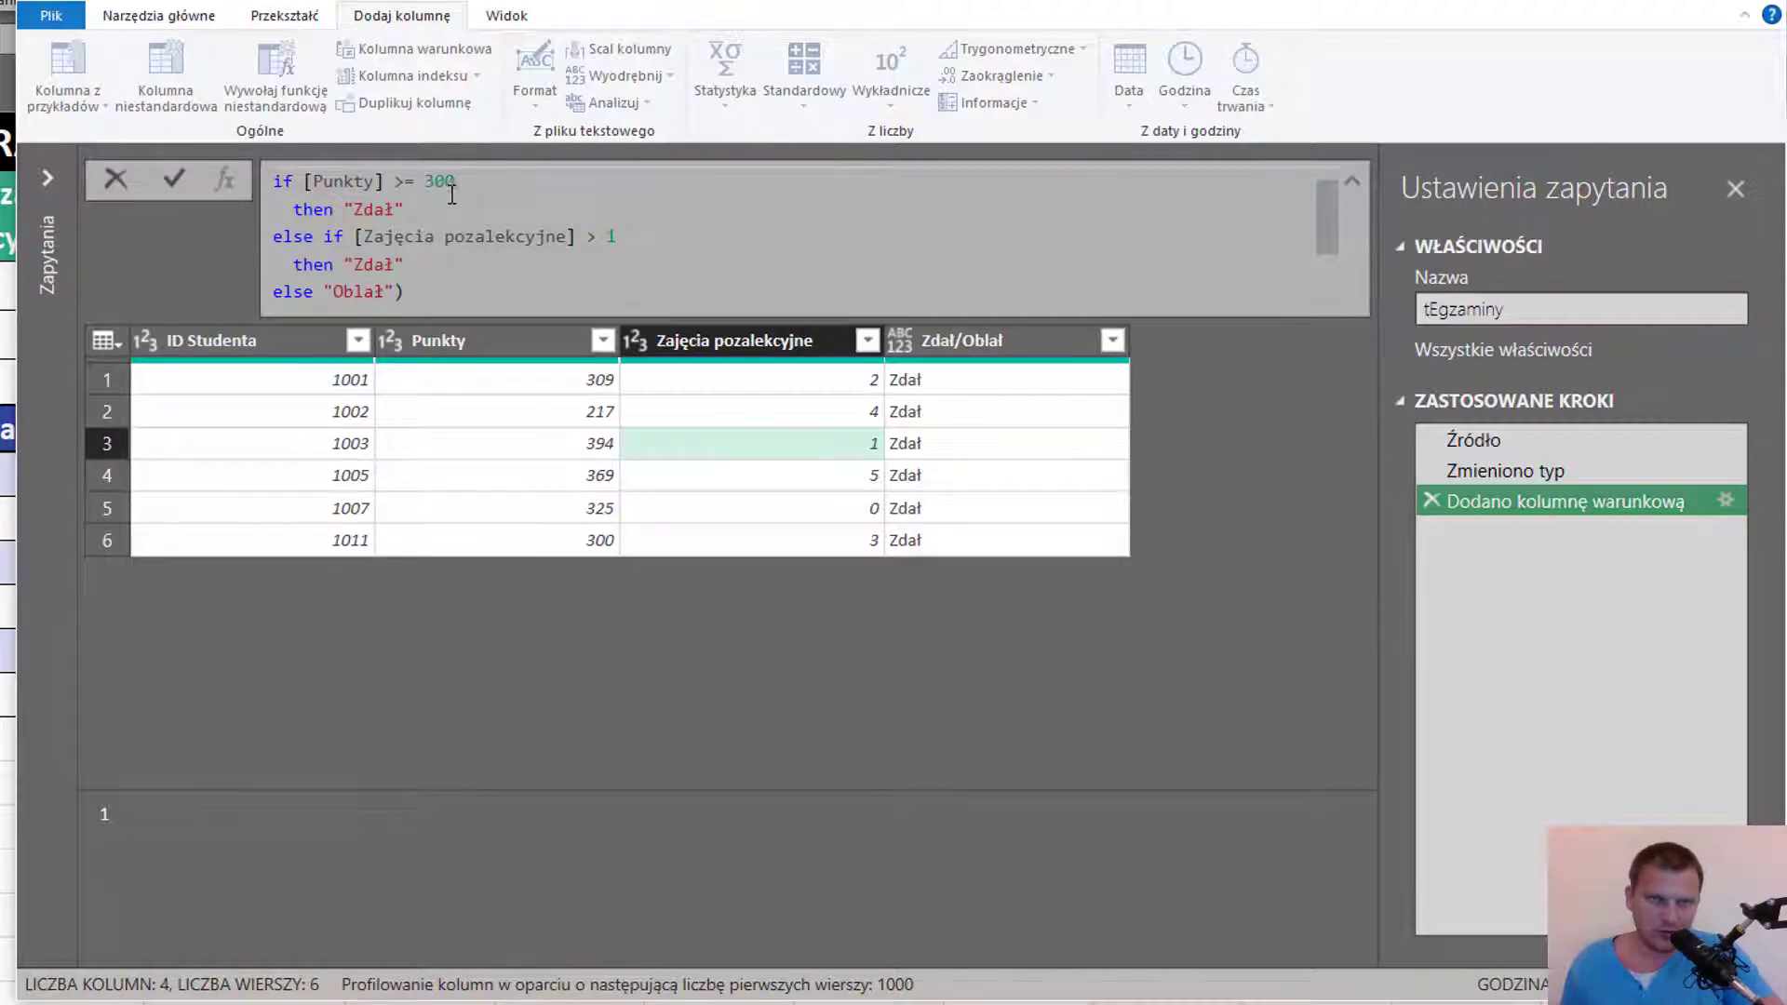
Select the then "Zdał" else if text joining the two conditions.
{"action": "left_click_drag", "start_coordinate": [315, 181], "coordinate": [461, 186]}
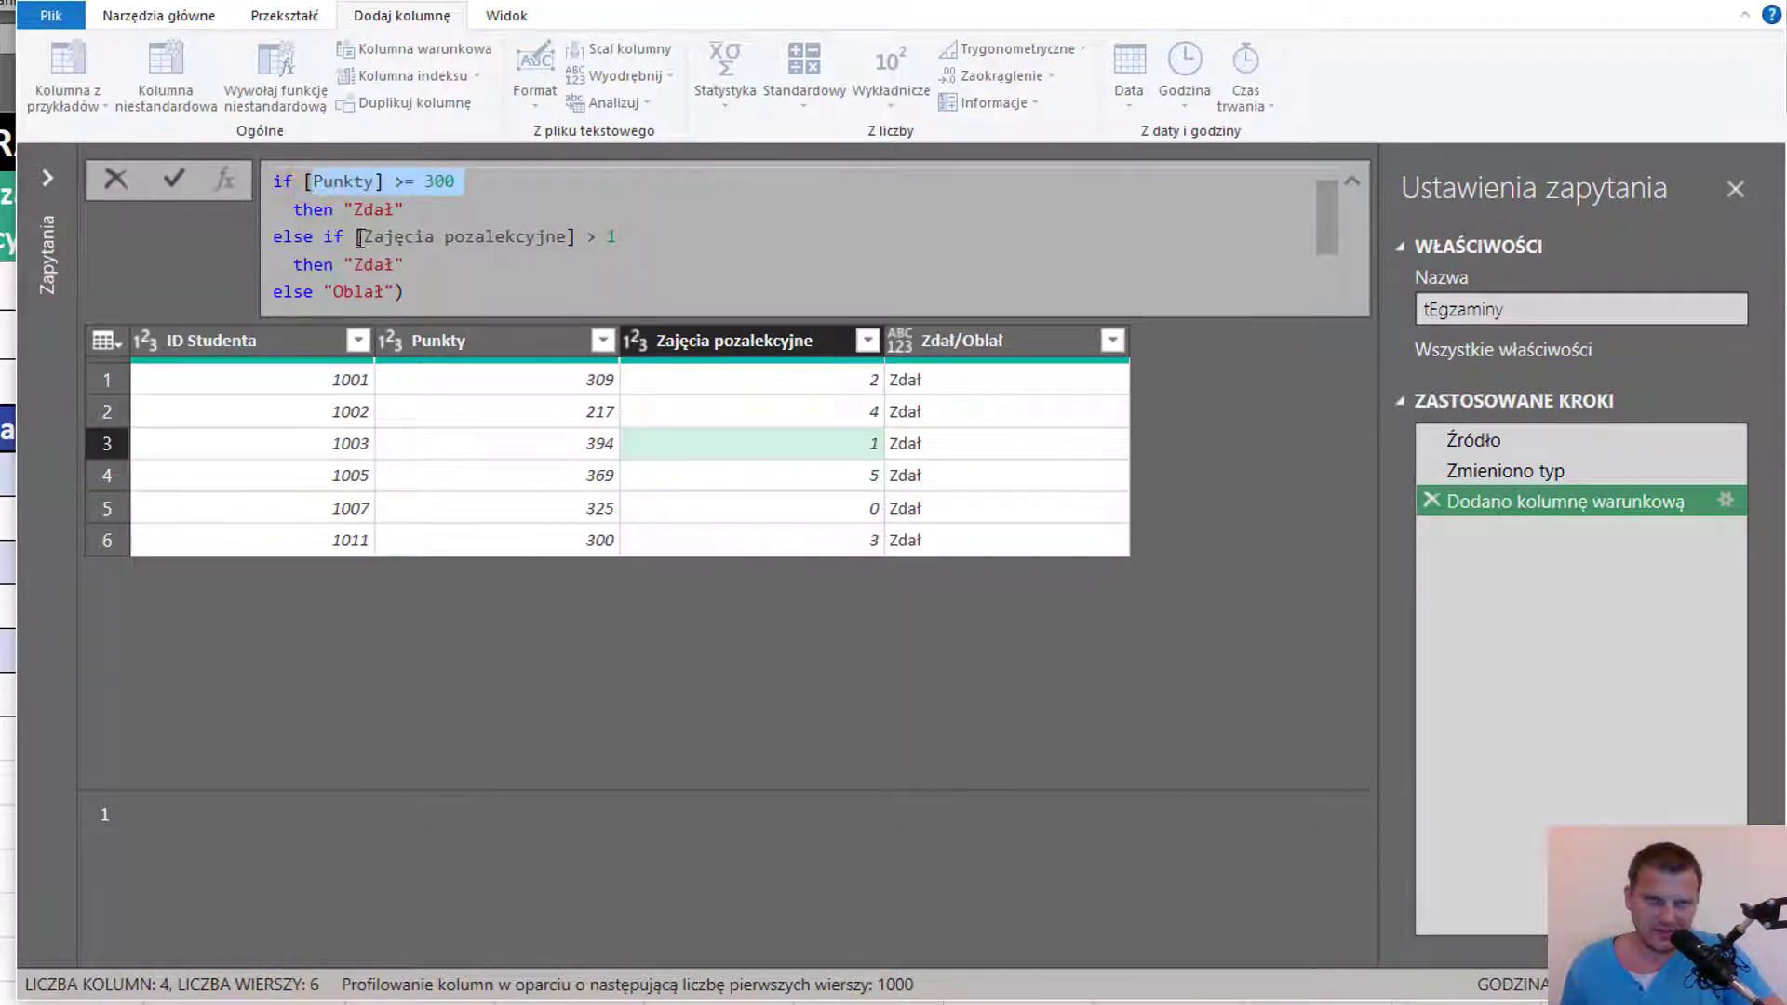
{"action": "left_click_drag", "start_coordinate": [359, 238], "coordinate": [618, 238]}
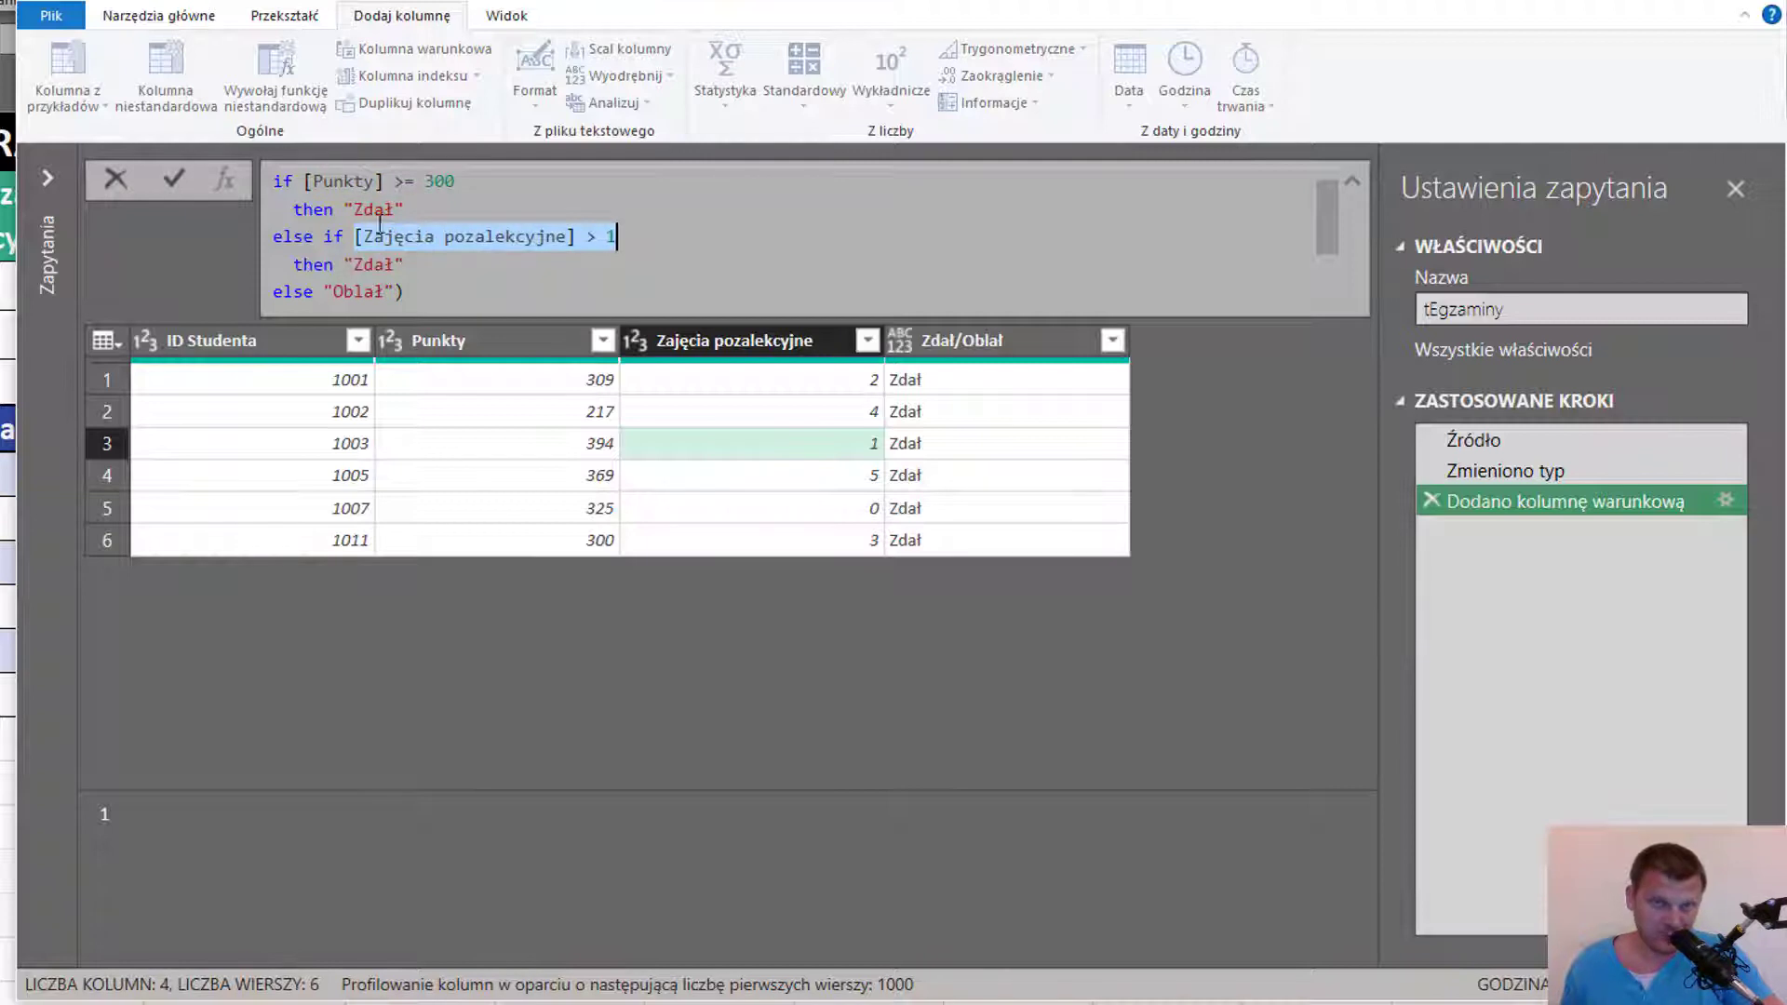
{"action": "left_click_drag", "start_coordinate": [345, 236], "coordinate": [292, 208]}
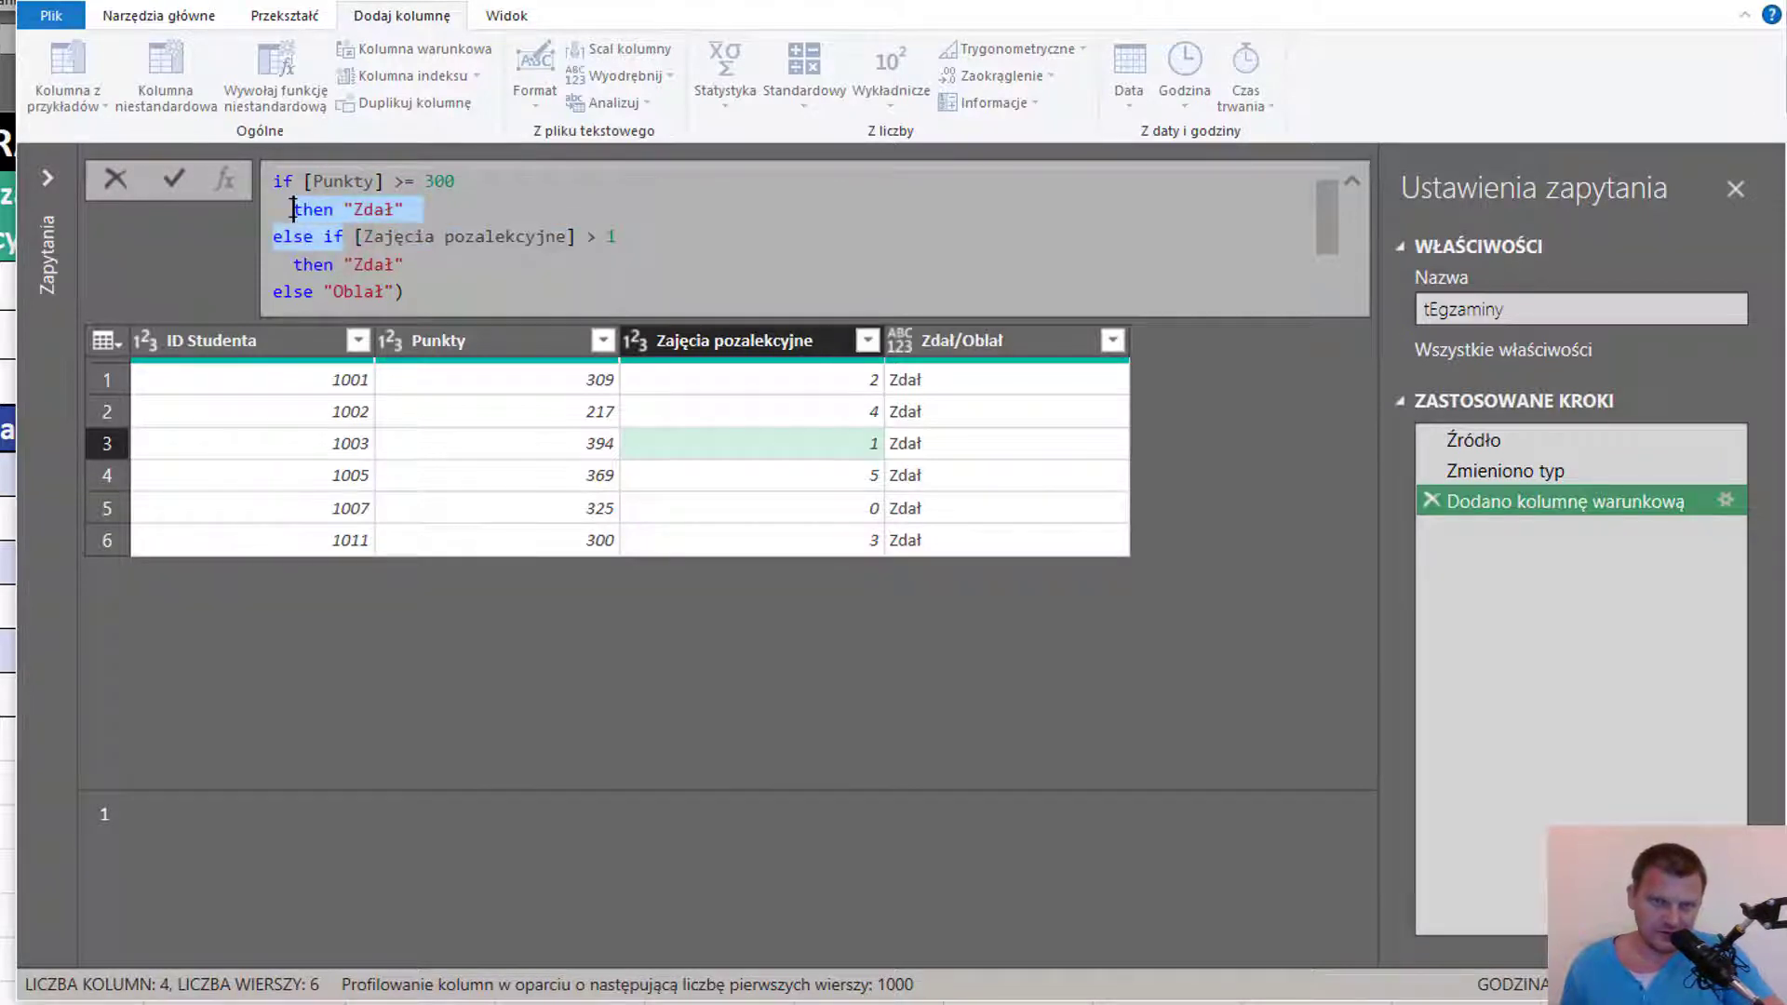
Replace the joining text with 'and' and commit, yielding three Zdał and three Oblał rows.
{"action": "type", "text": "a"}
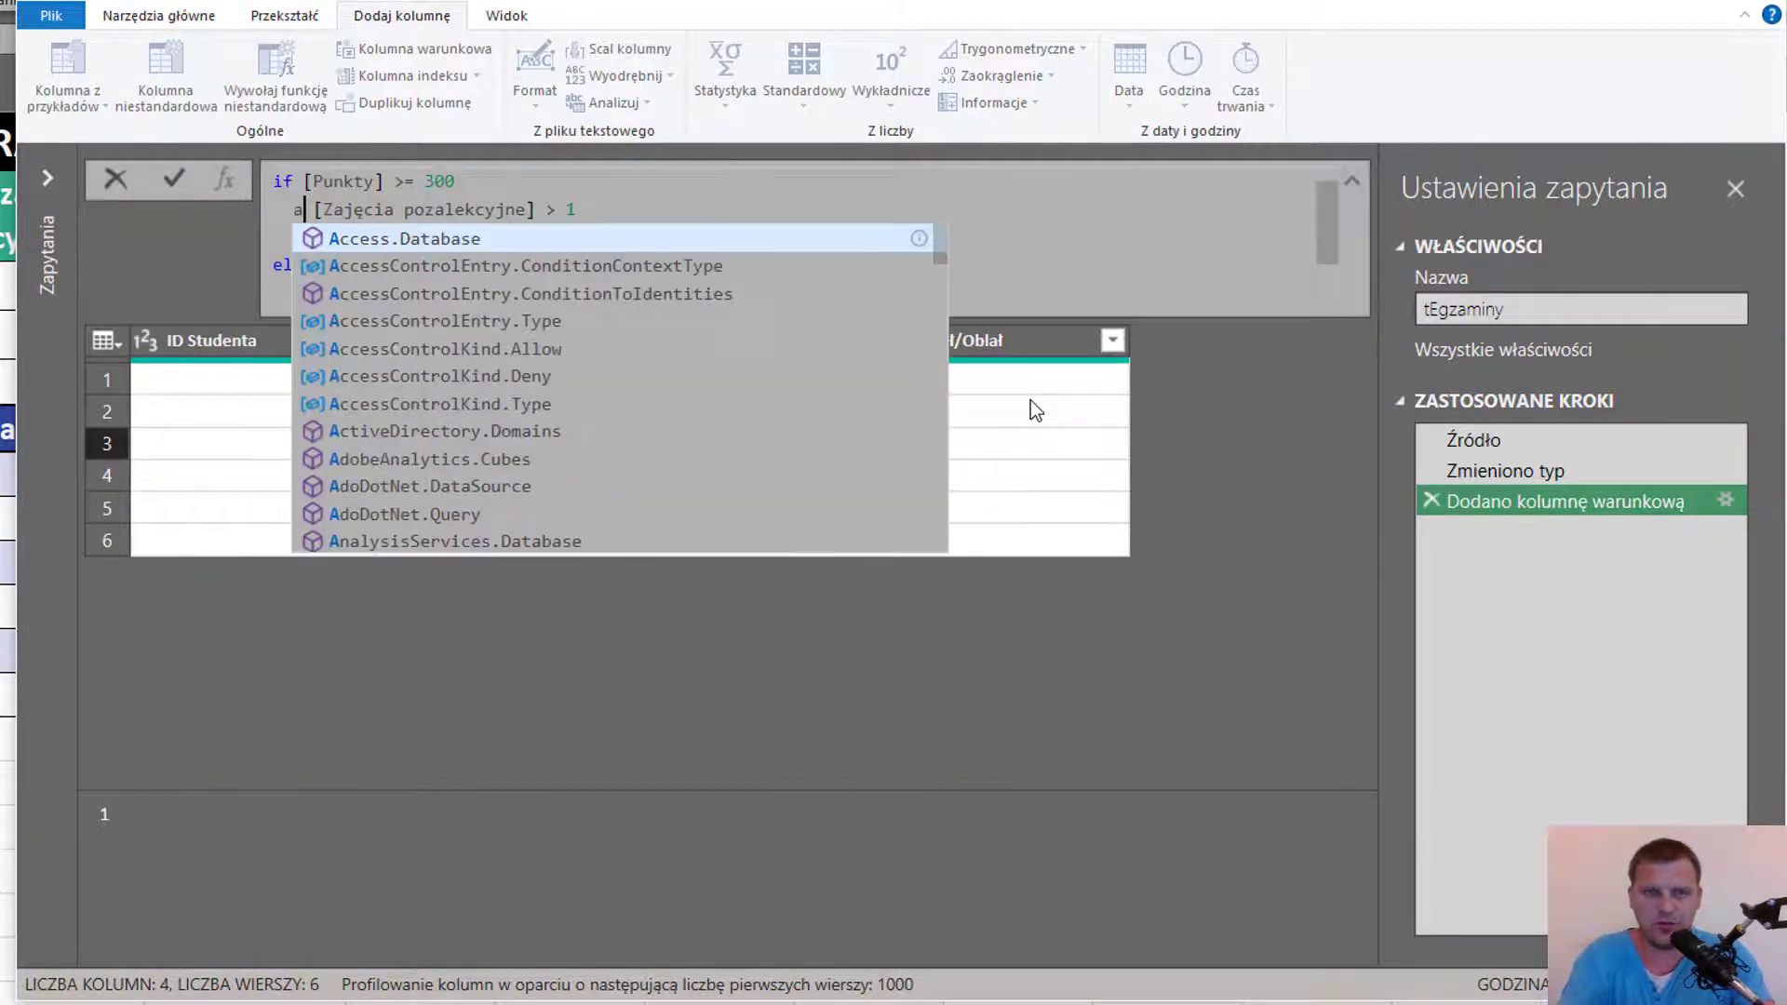
{"action": "type", "text": "nd"}
{"action": "key", "text": "Escape"}
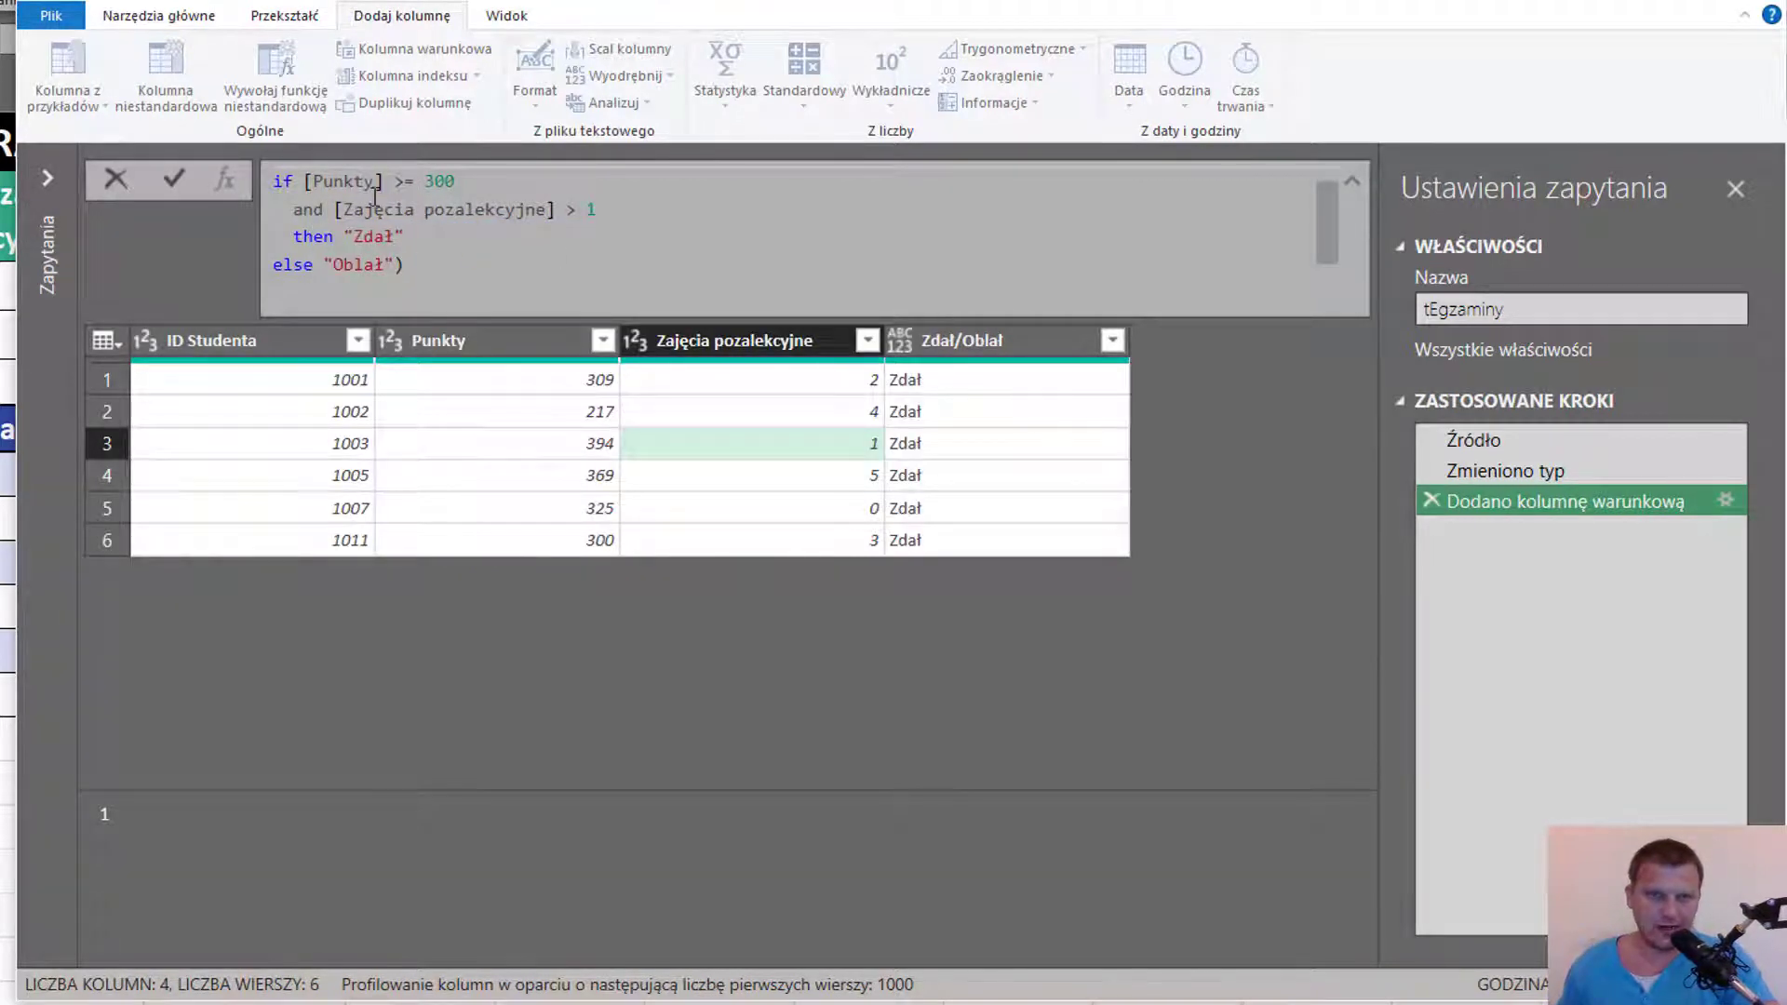
{"action": "left_click", "coordinate": [549, 261]}
{"action": "key", "text": "Return"}
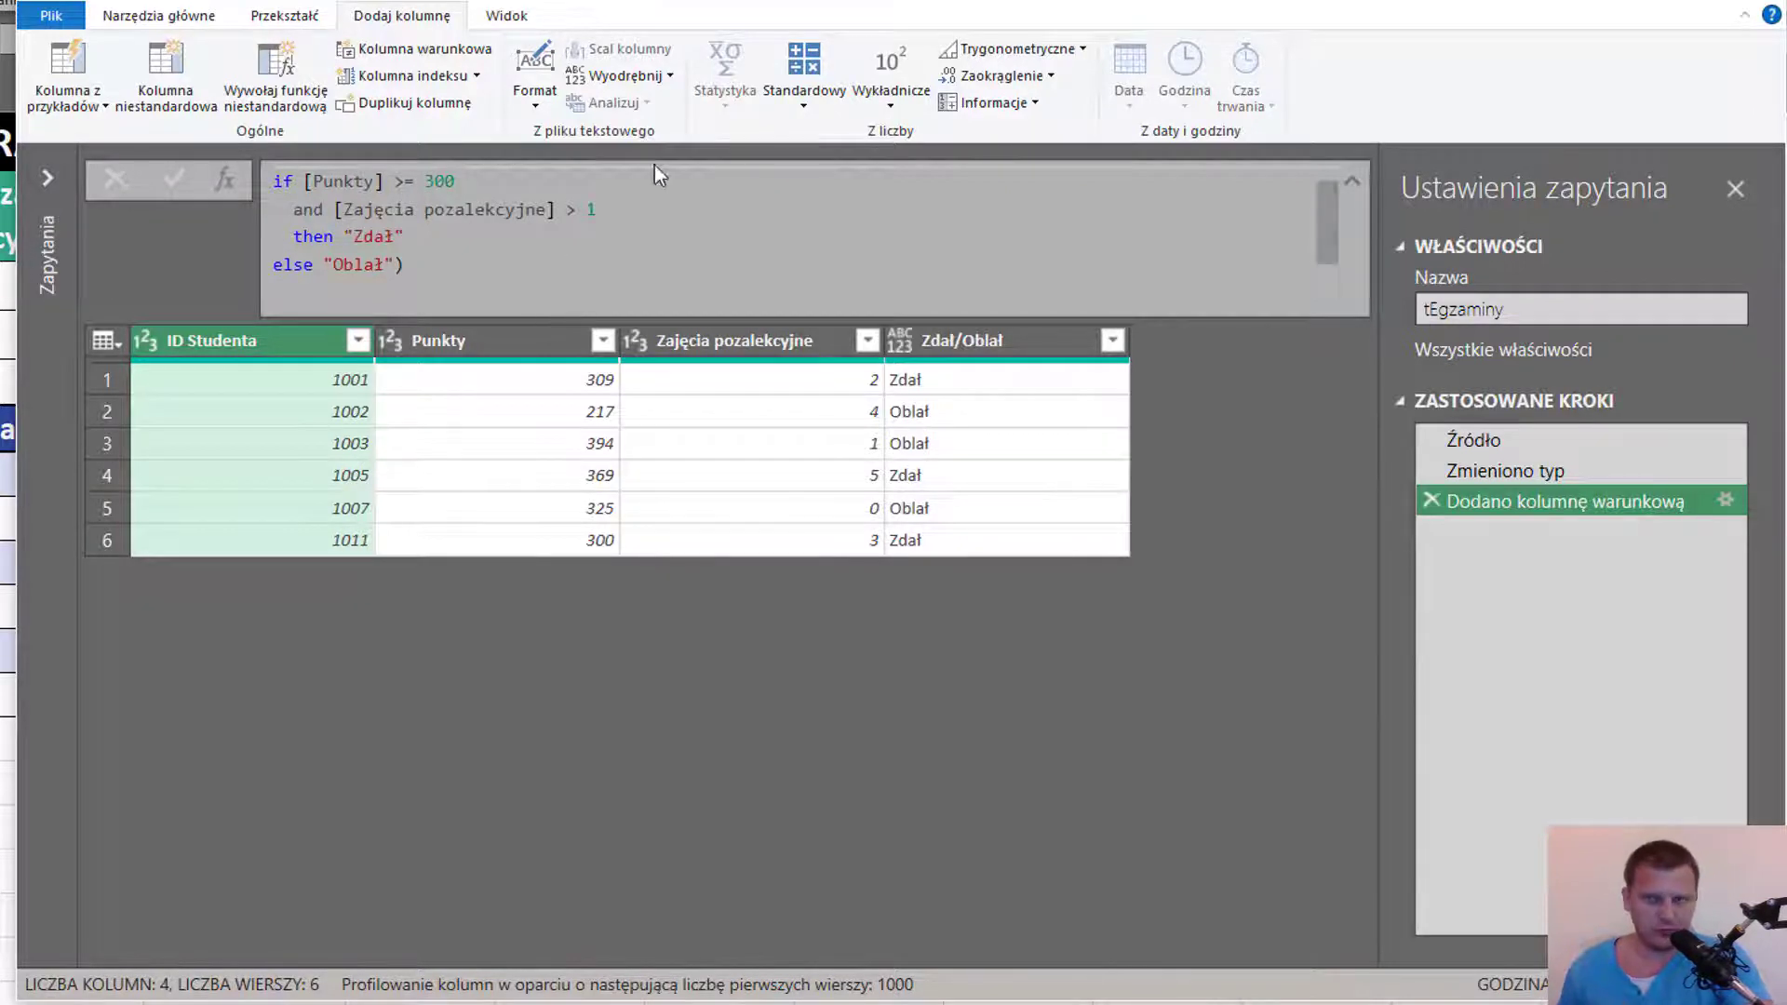
In the step's Kolumna niestandardowa settings, join the and condition onto the first formula line.
{"action": "left_click", "coordinate": [1723, 502]}
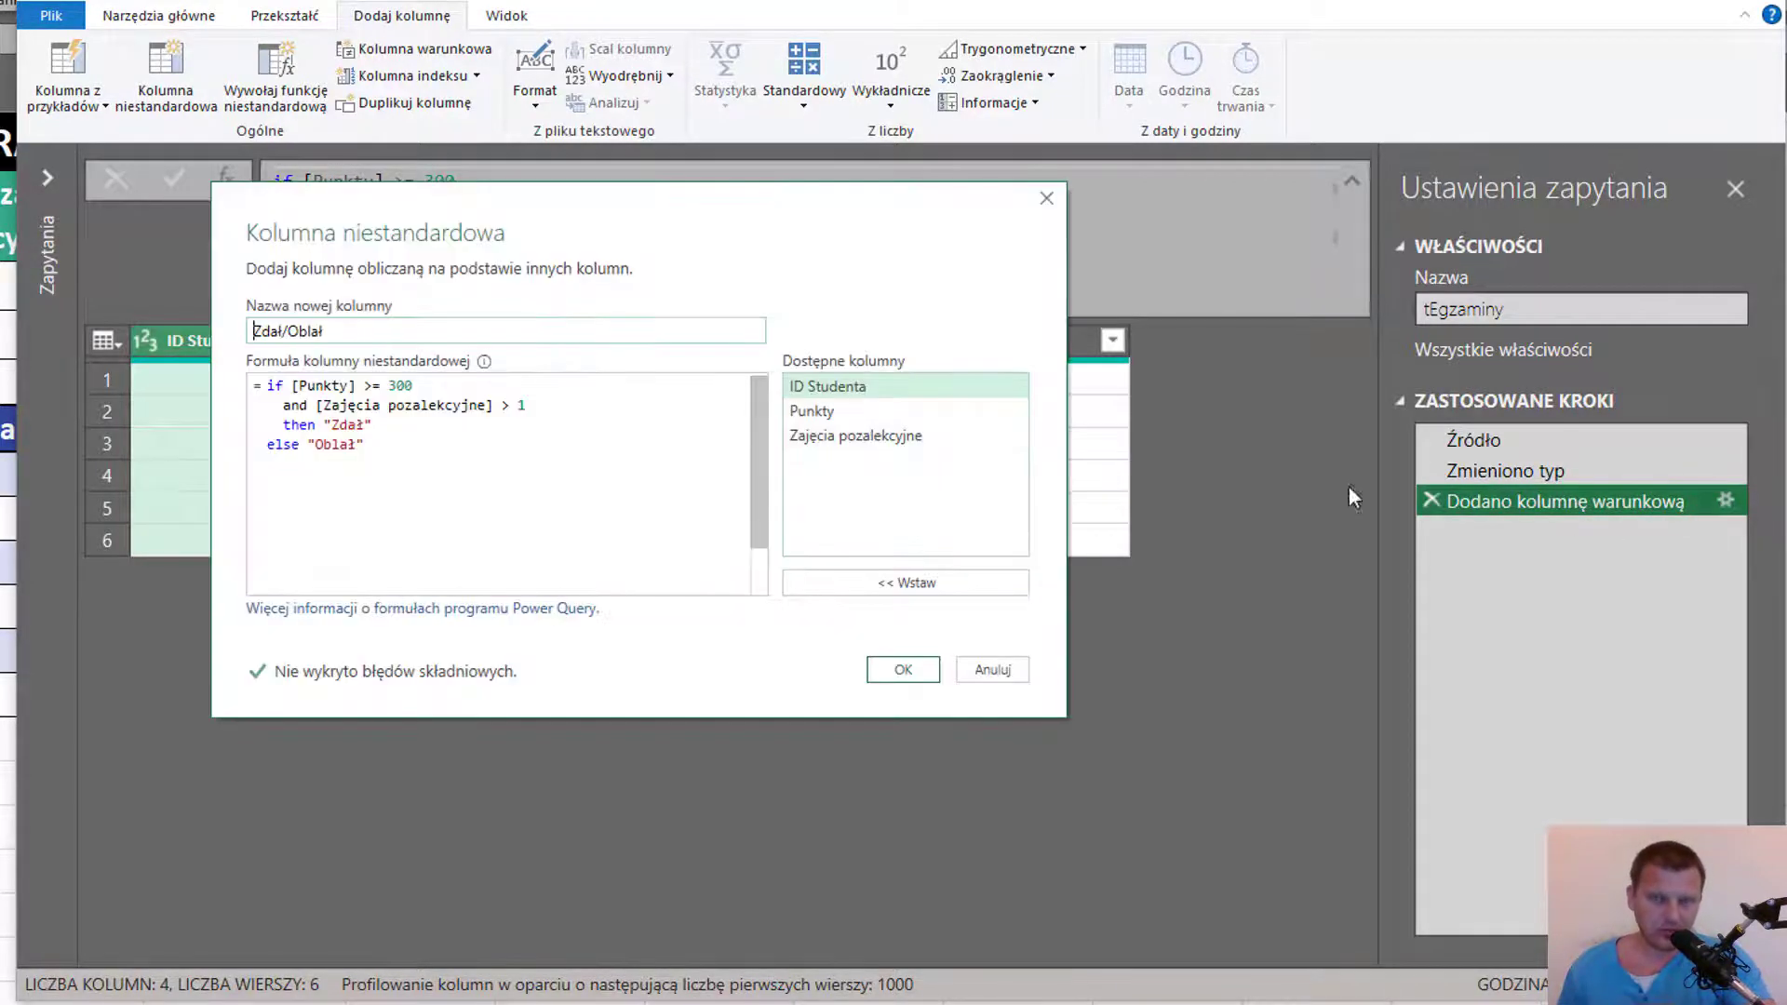
{"action": "left_click", "coordinate": [288, 402]}
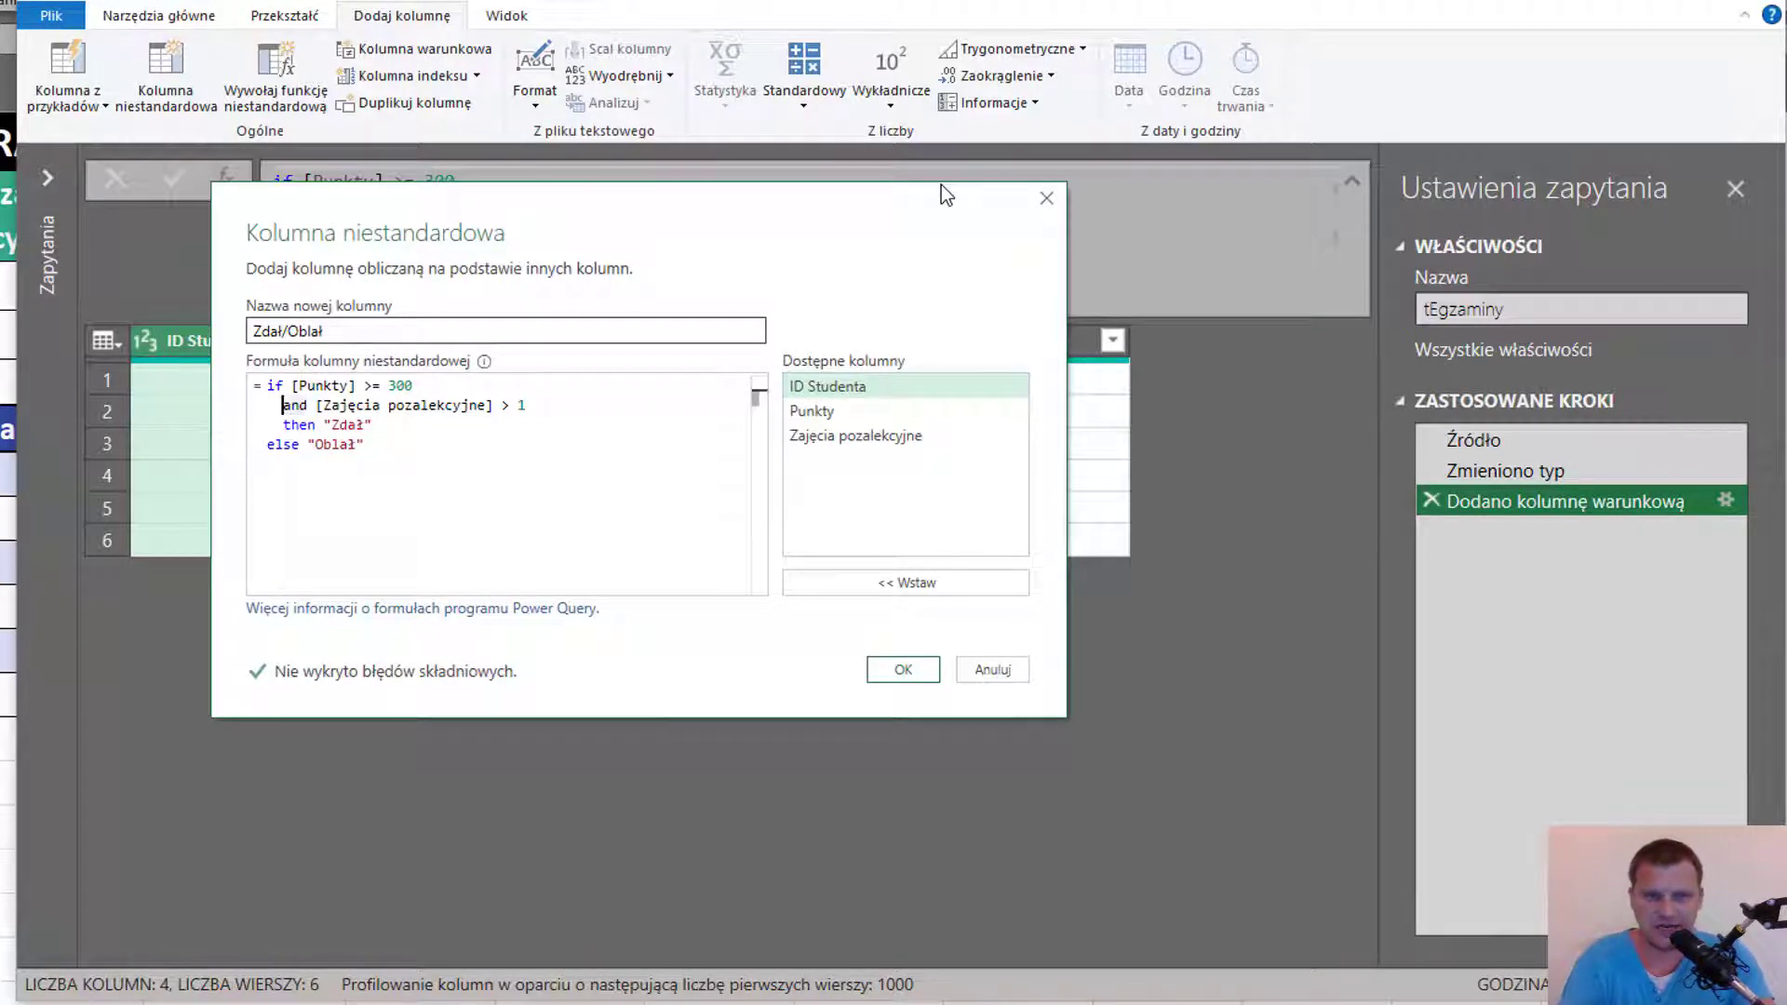
{"action": "key", "text": "BackSpace"}
{"action": "key", "text": "BackSpace"}
{"action": "key", "text": "BackSpace"}
{"action": "key", "text": "BackSpace"}
{"action": "key", "text": "BackSpace"}
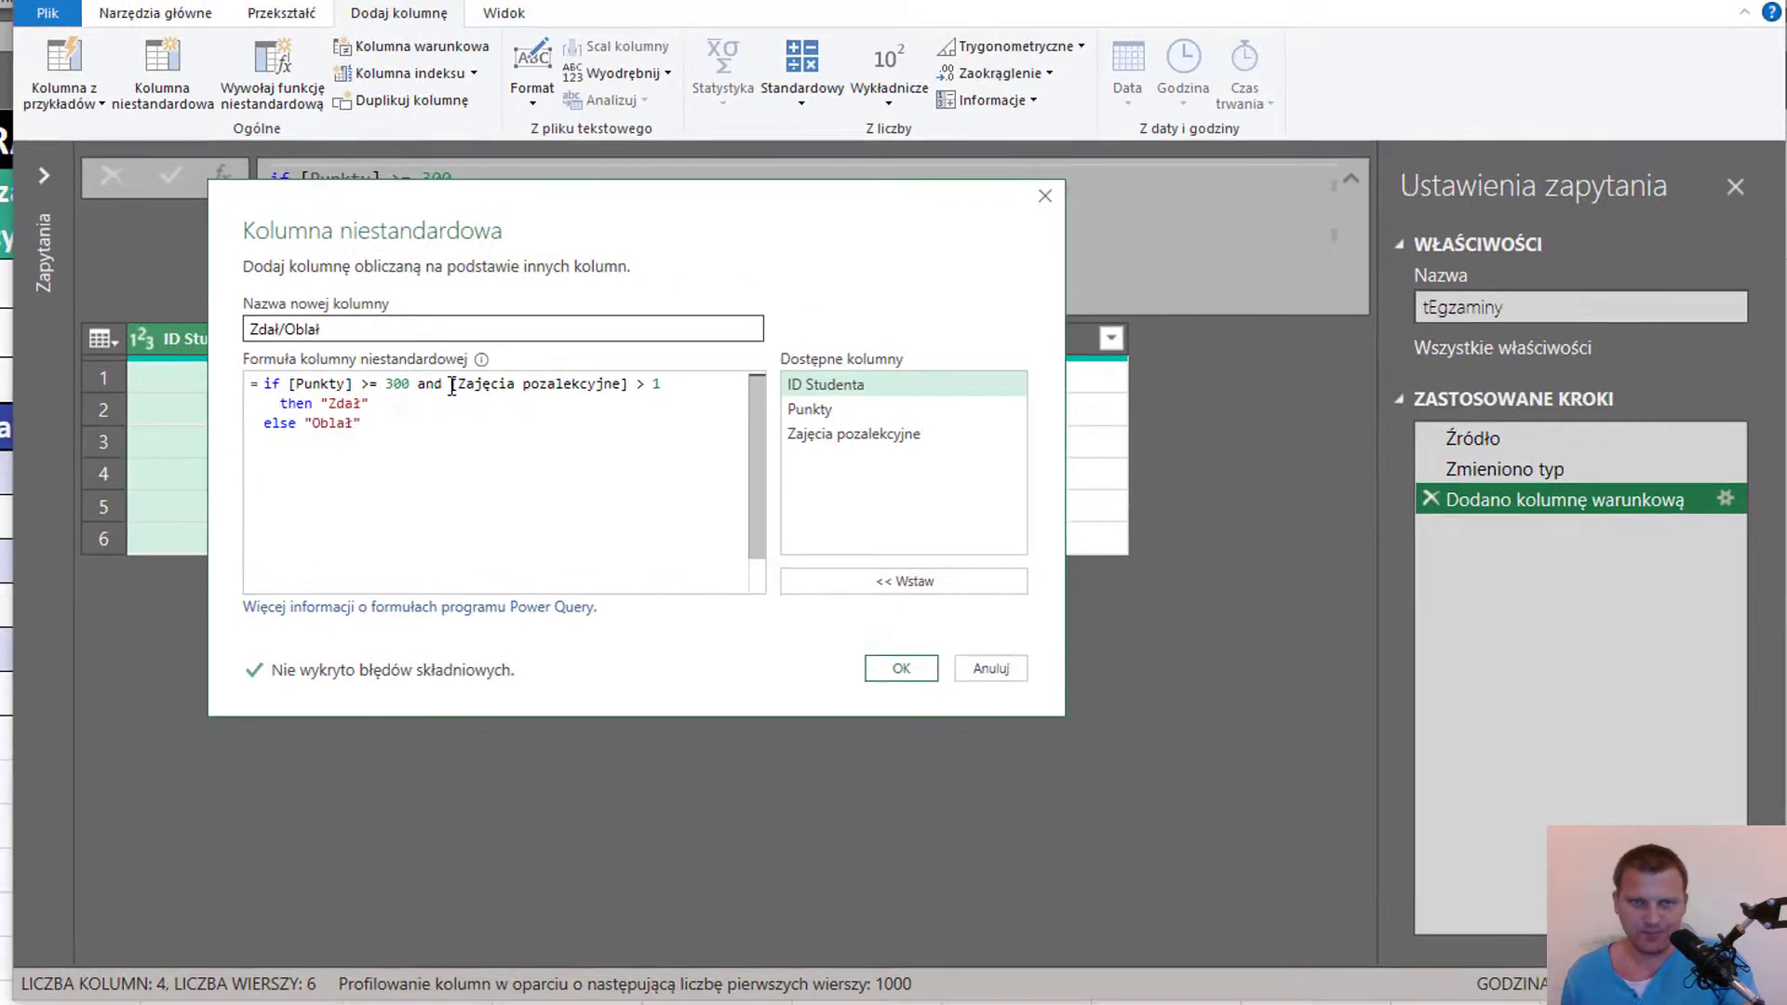
Wrap ([Punkty] >= 300 and [Zajęcia pozalekcyjne] > 1) in parentheses and confirm the formula.
{"action": "left_click_drag", "start_coordinate": [452, 385], "coordinate": [660, 385]}
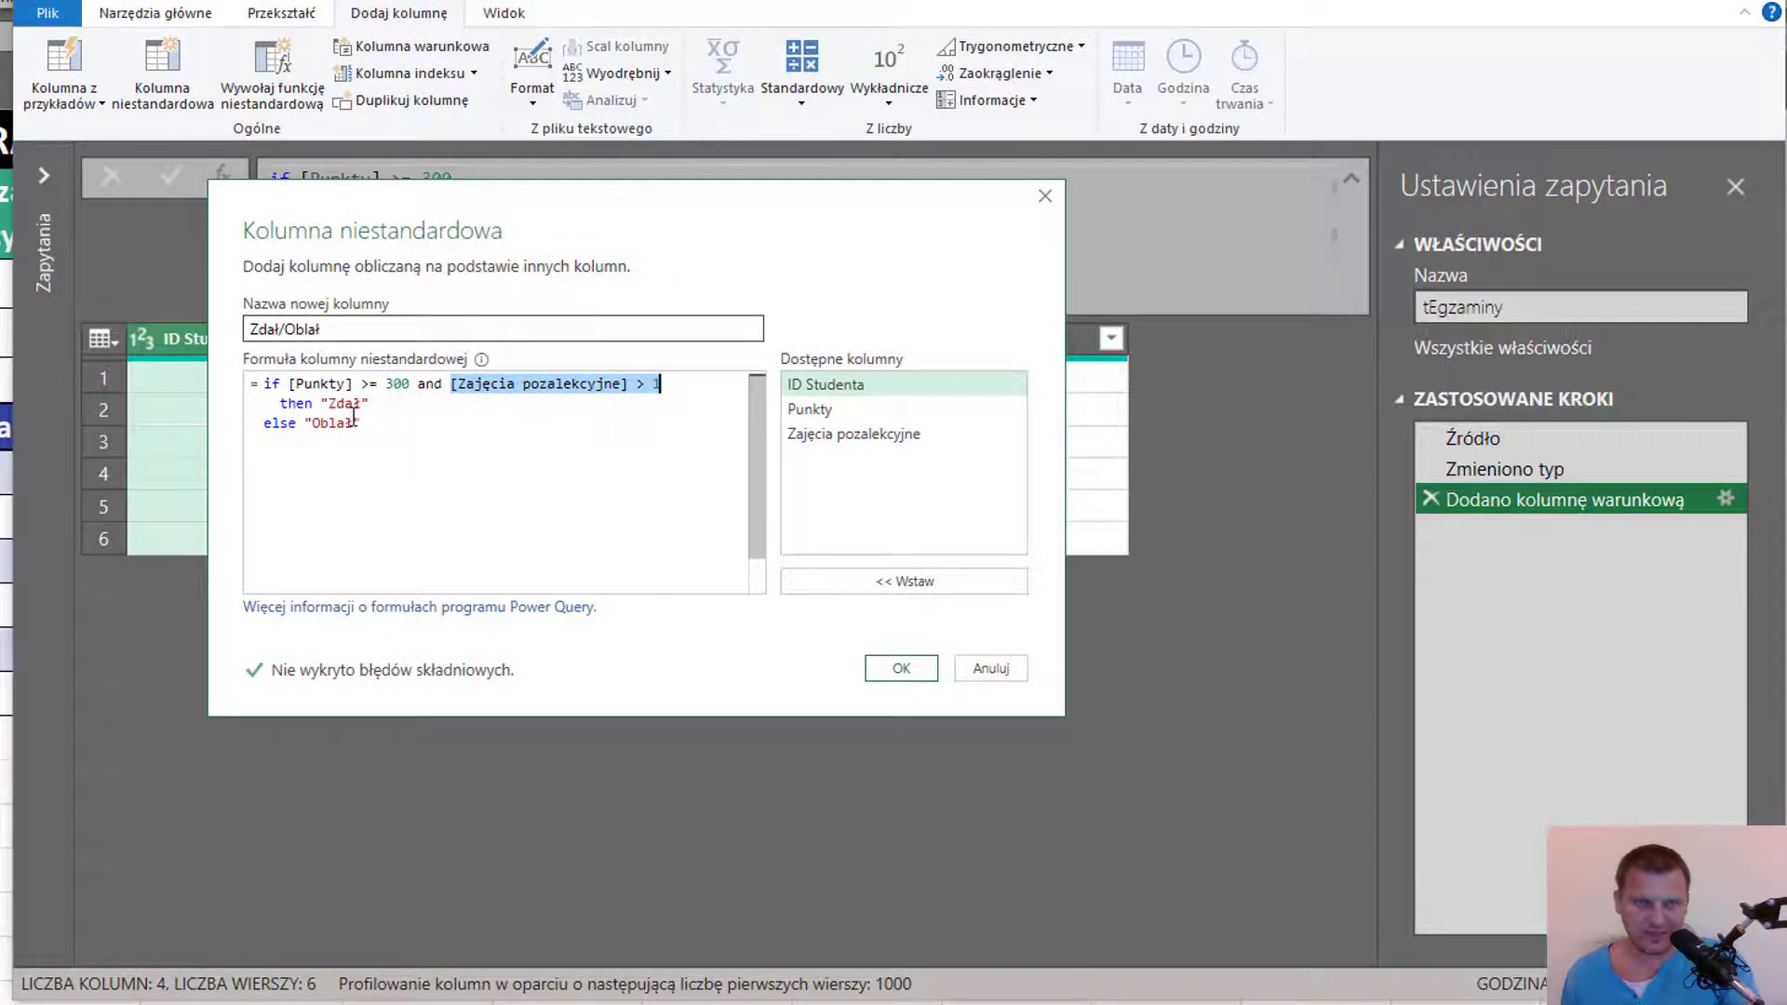
{"action": "left_click", "coordinate": [287, 384]}
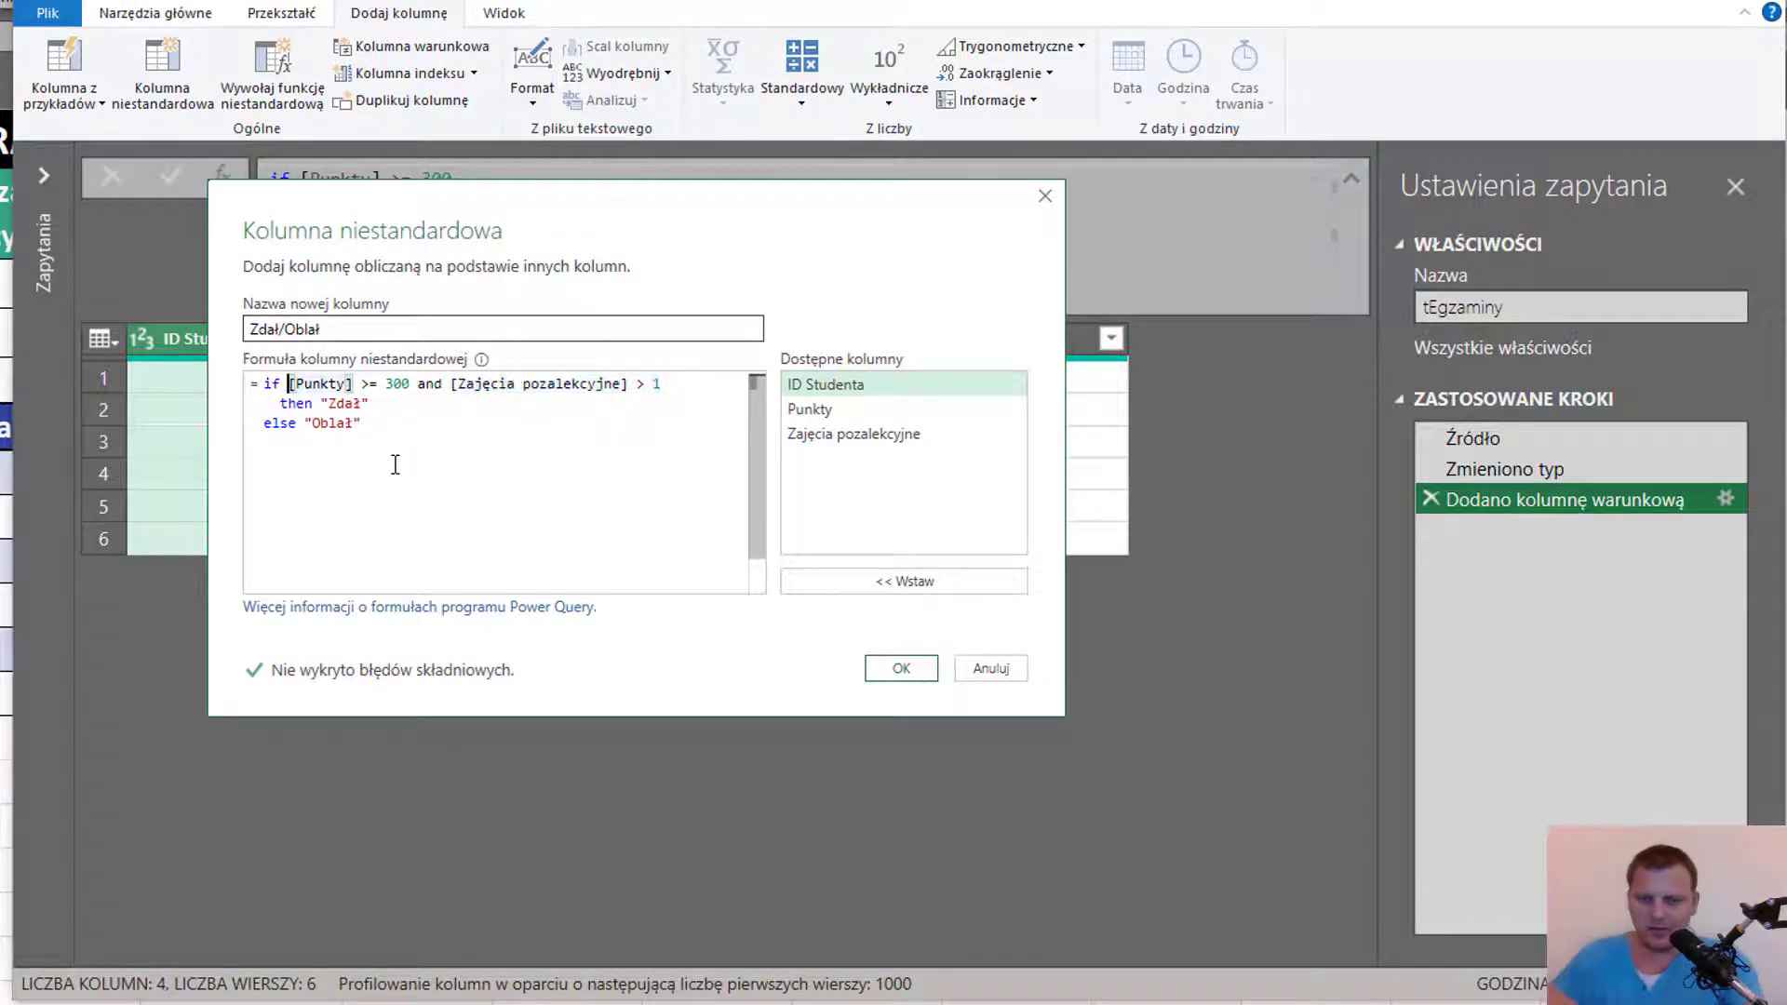
{"action": "type", "text": "("}
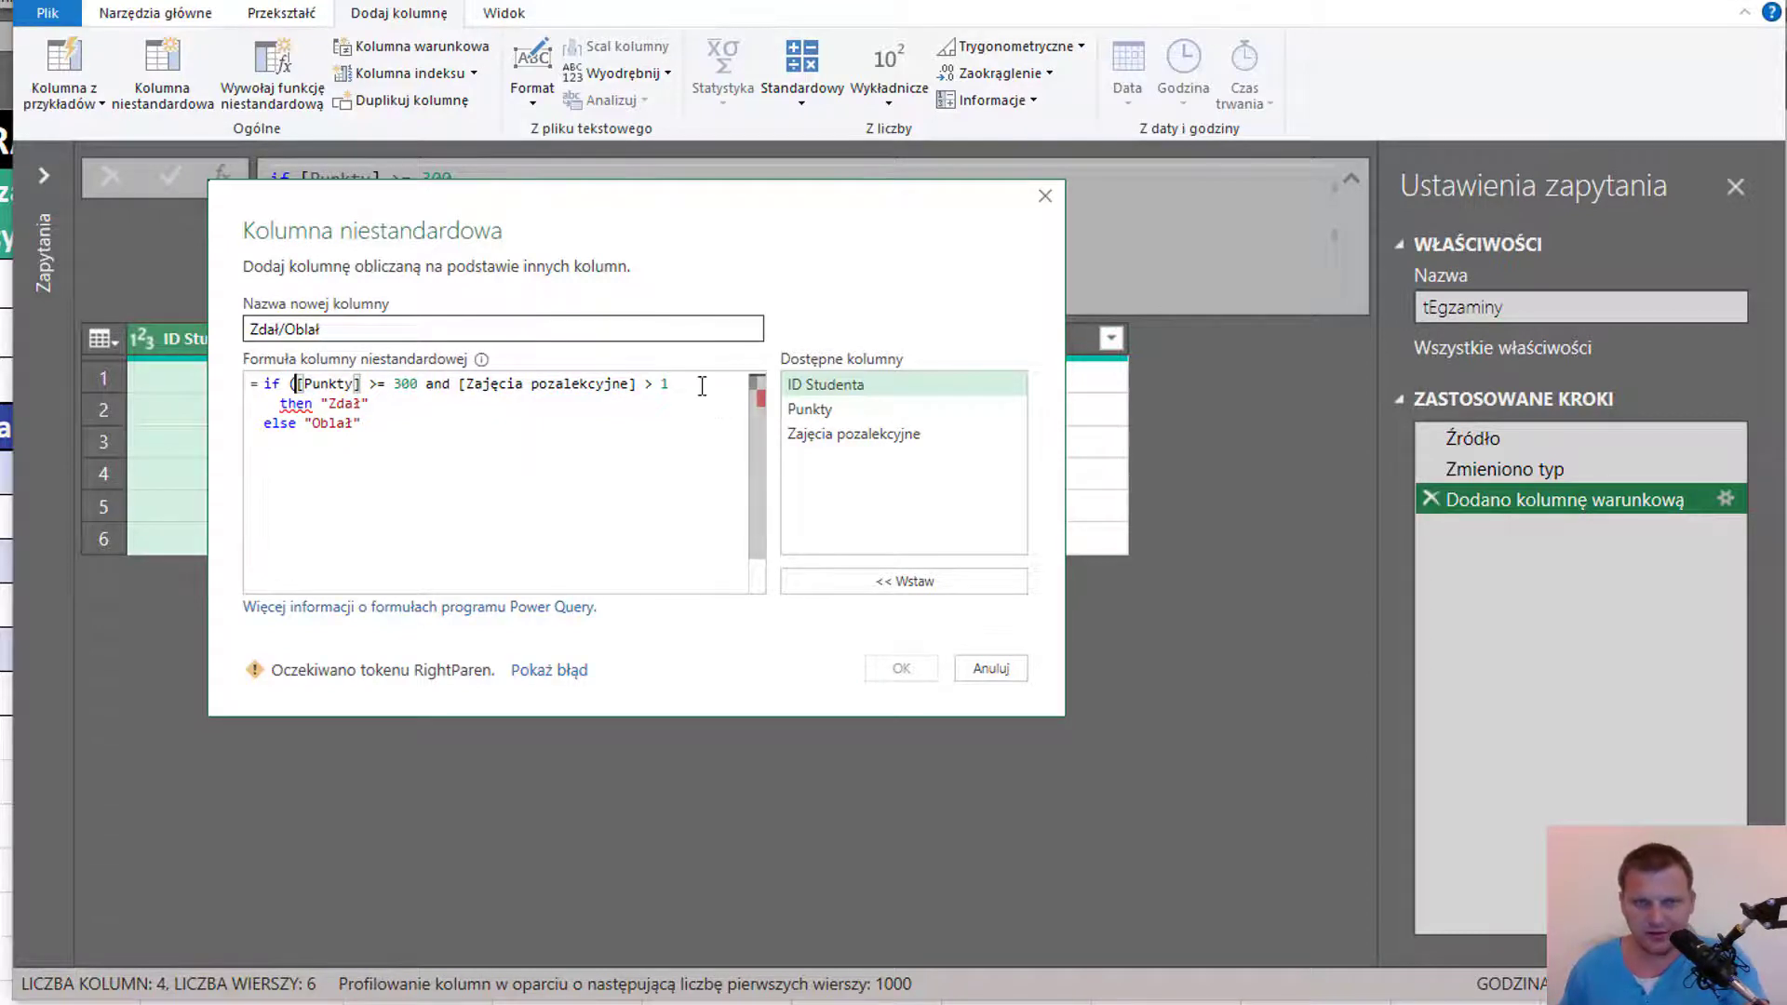
{"action": "left_click", "coordinate": [688, 383]}
{"action": "type", "text": ")"}
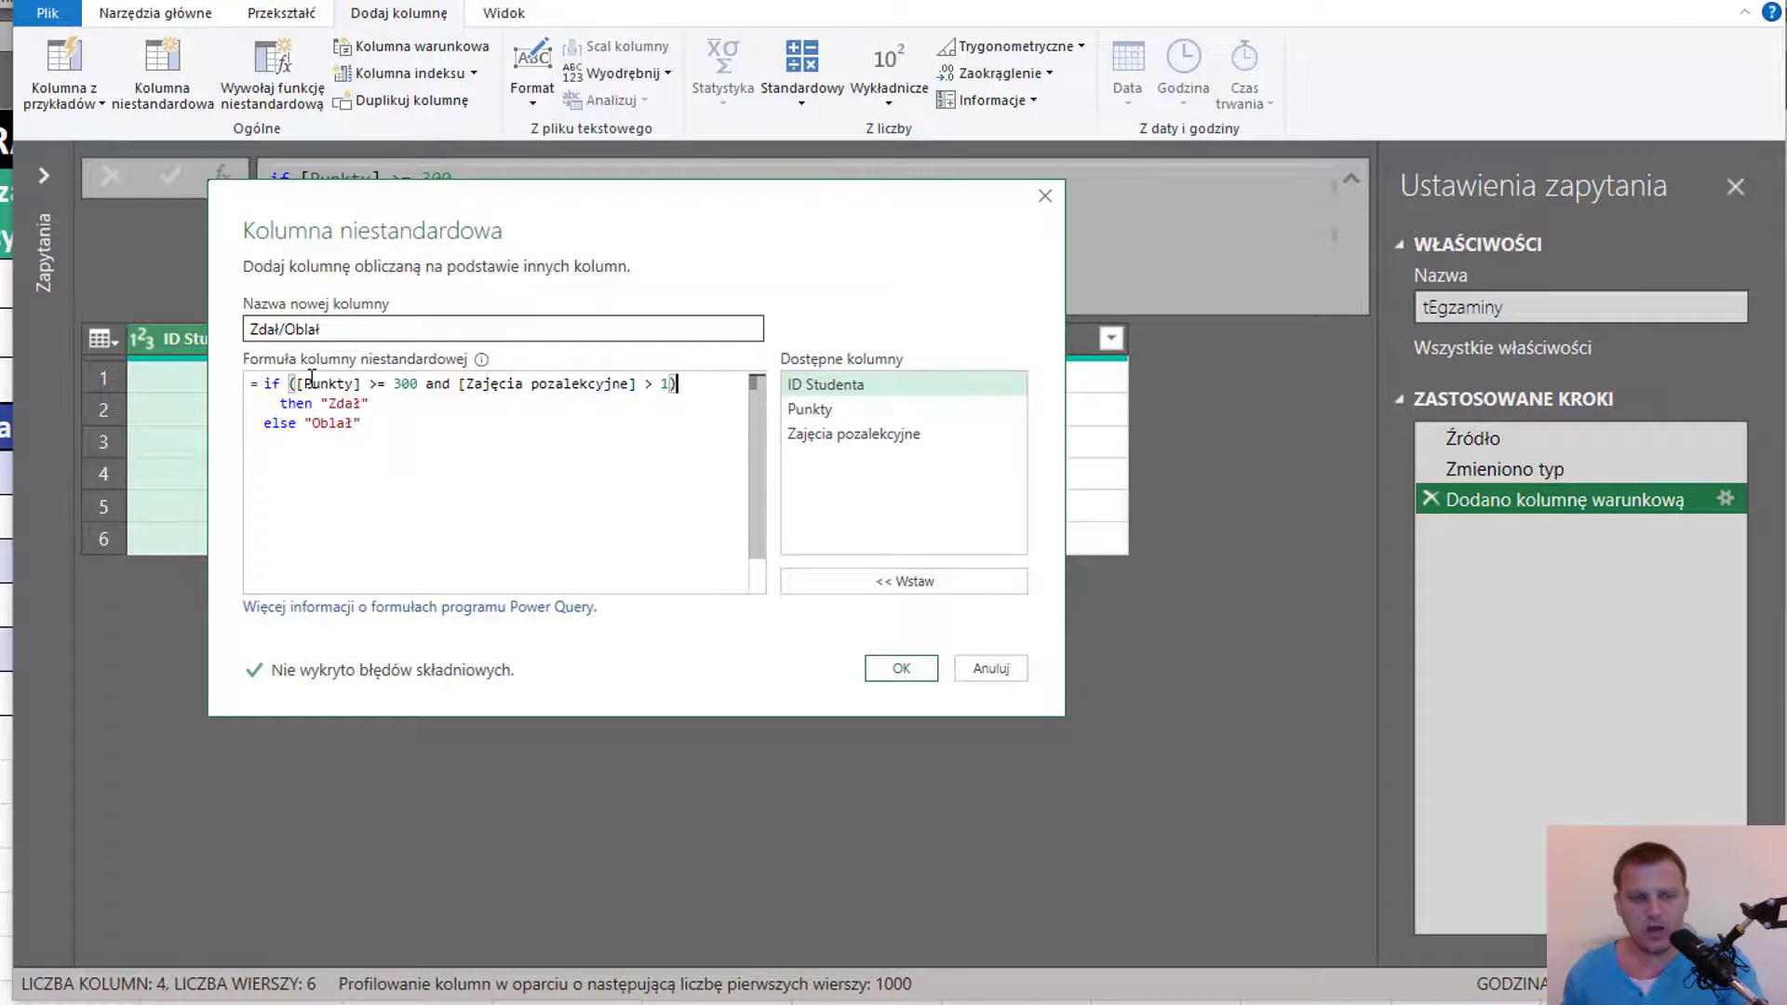
{"action": "left_click_drag", "start_coordinate": [244, 351], "coordinate": [368, 346]}
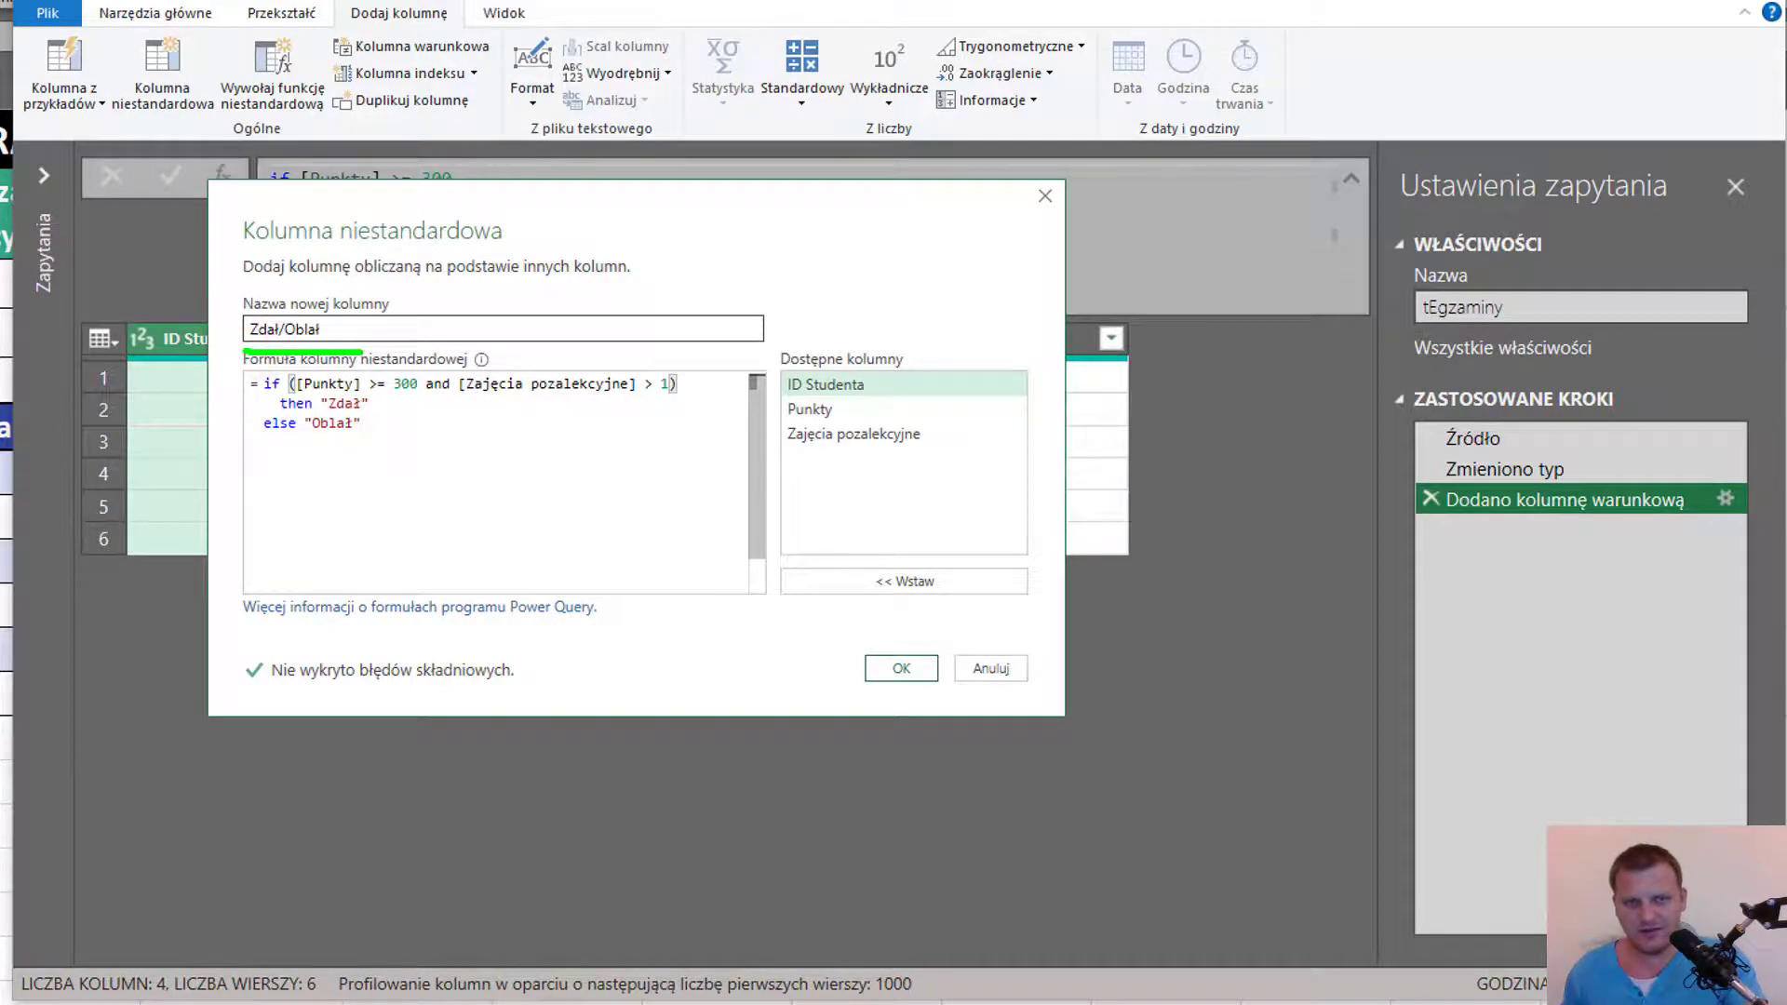
{"action": "key", "text": "Escape"}
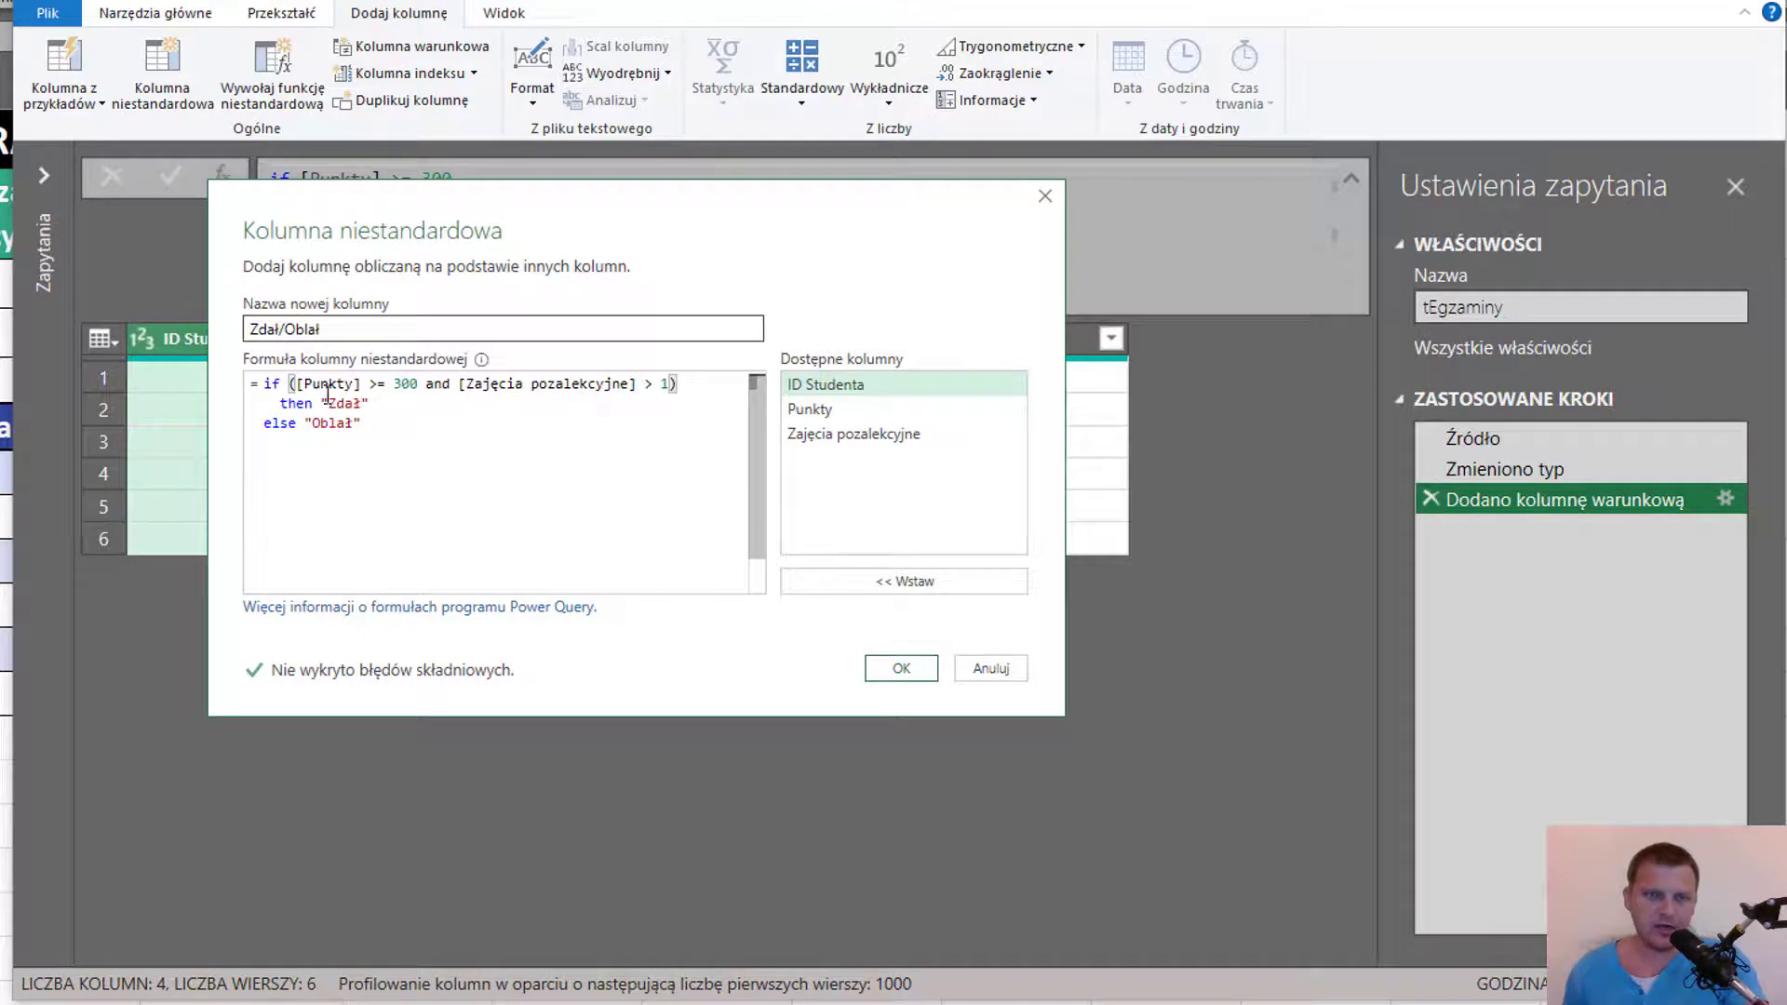
{"action": "left_click", "coordinate": [295, 403]}
{"action": "left_click", "coordinate": [354, 403]}
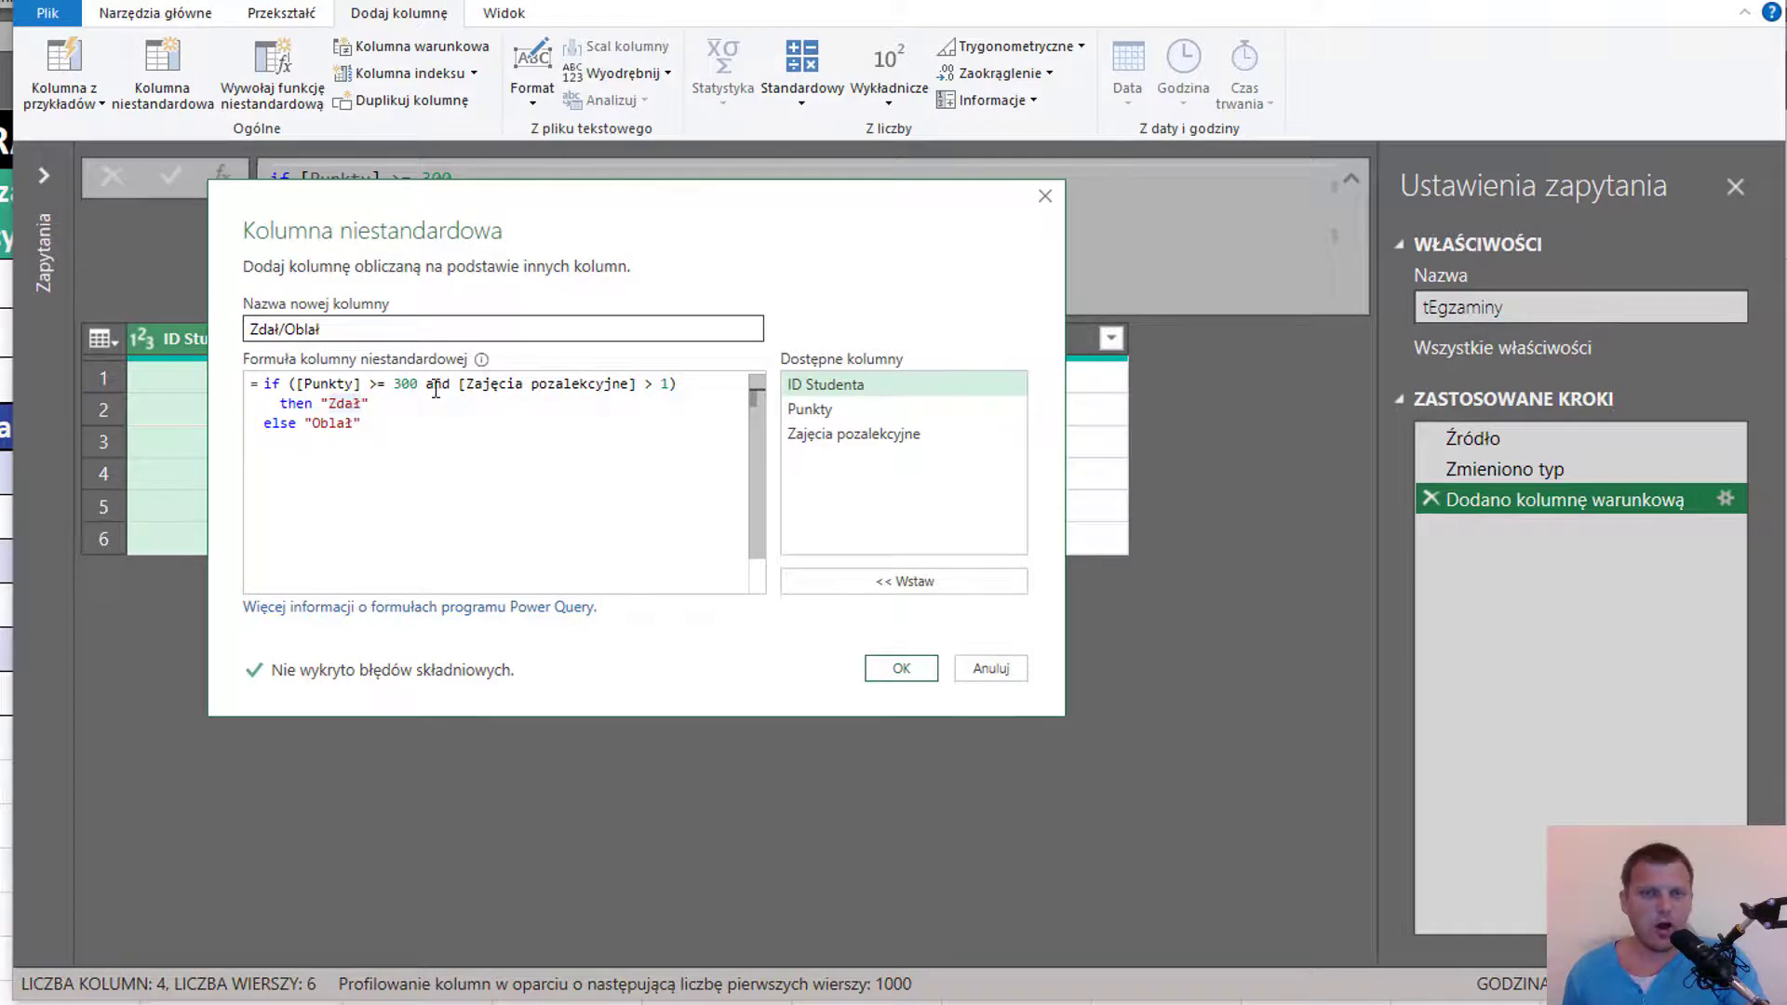
{"action": "left_click", "coordinate": [901, 667]}
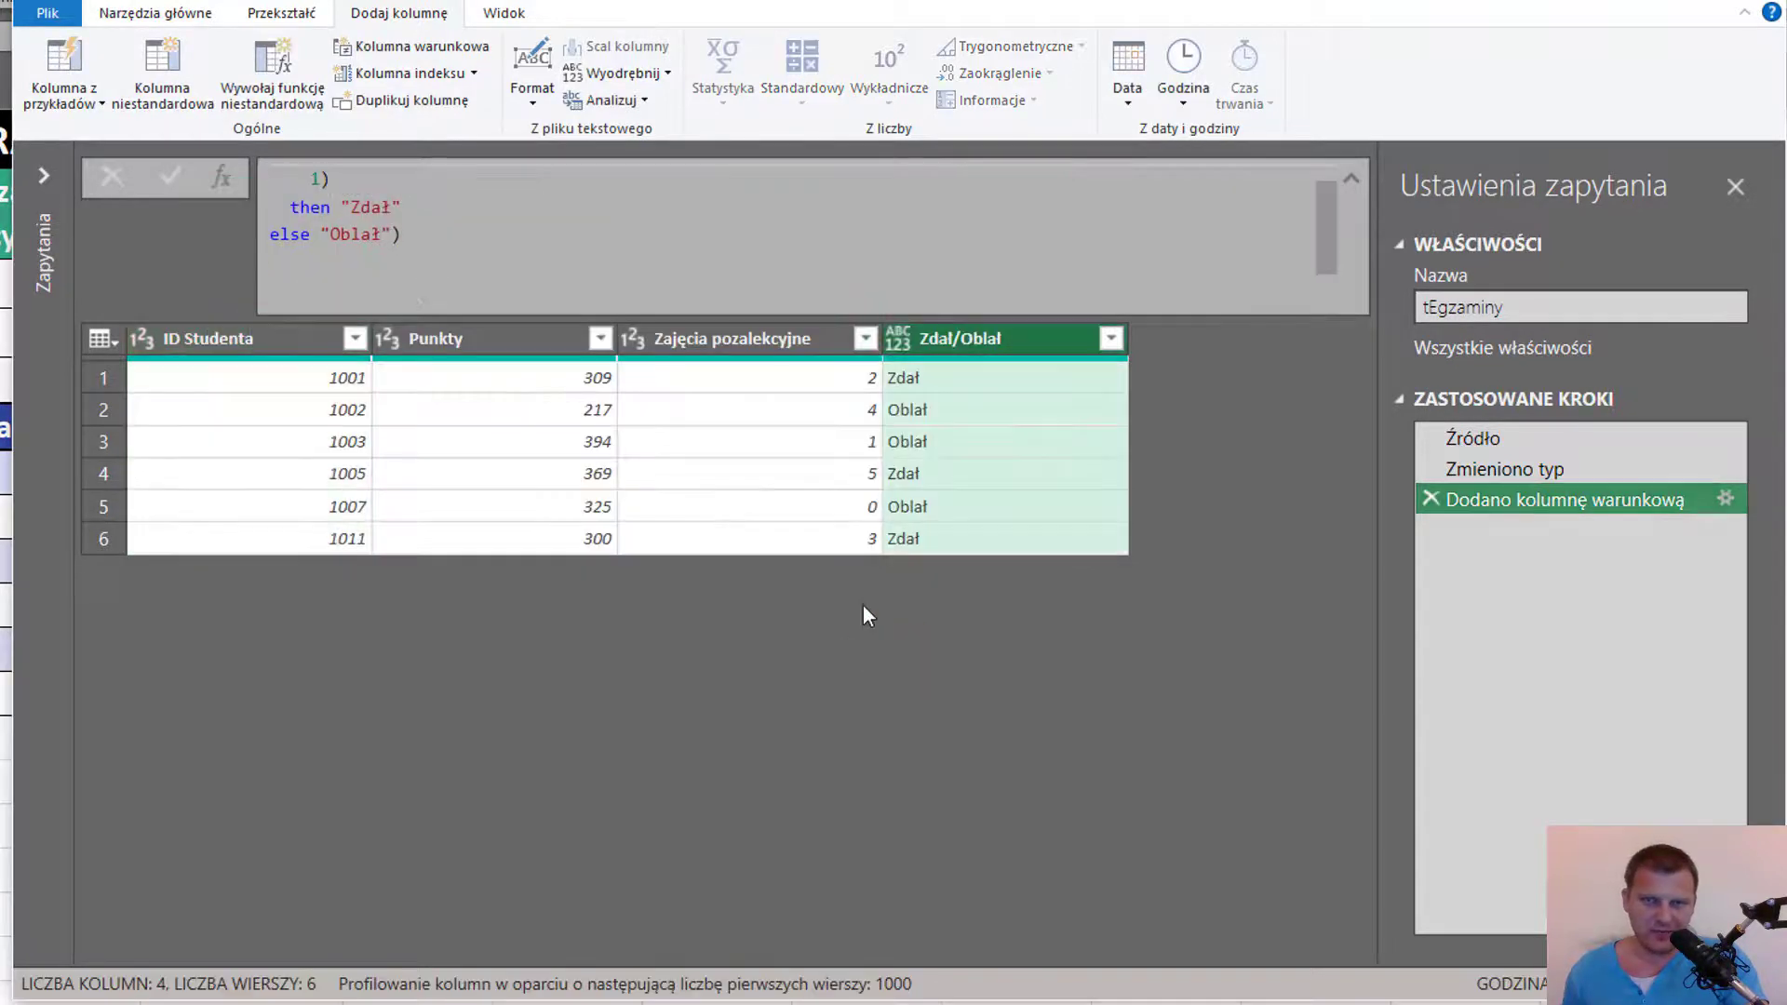
Close the Power Query Editor with 'Zamknij i załaduj do...' to choose where tEgzaminy loads.
{"action": "scroll", "coordinate": [856, 201], "scroll_direction": "up", "scroll_amount": 1}
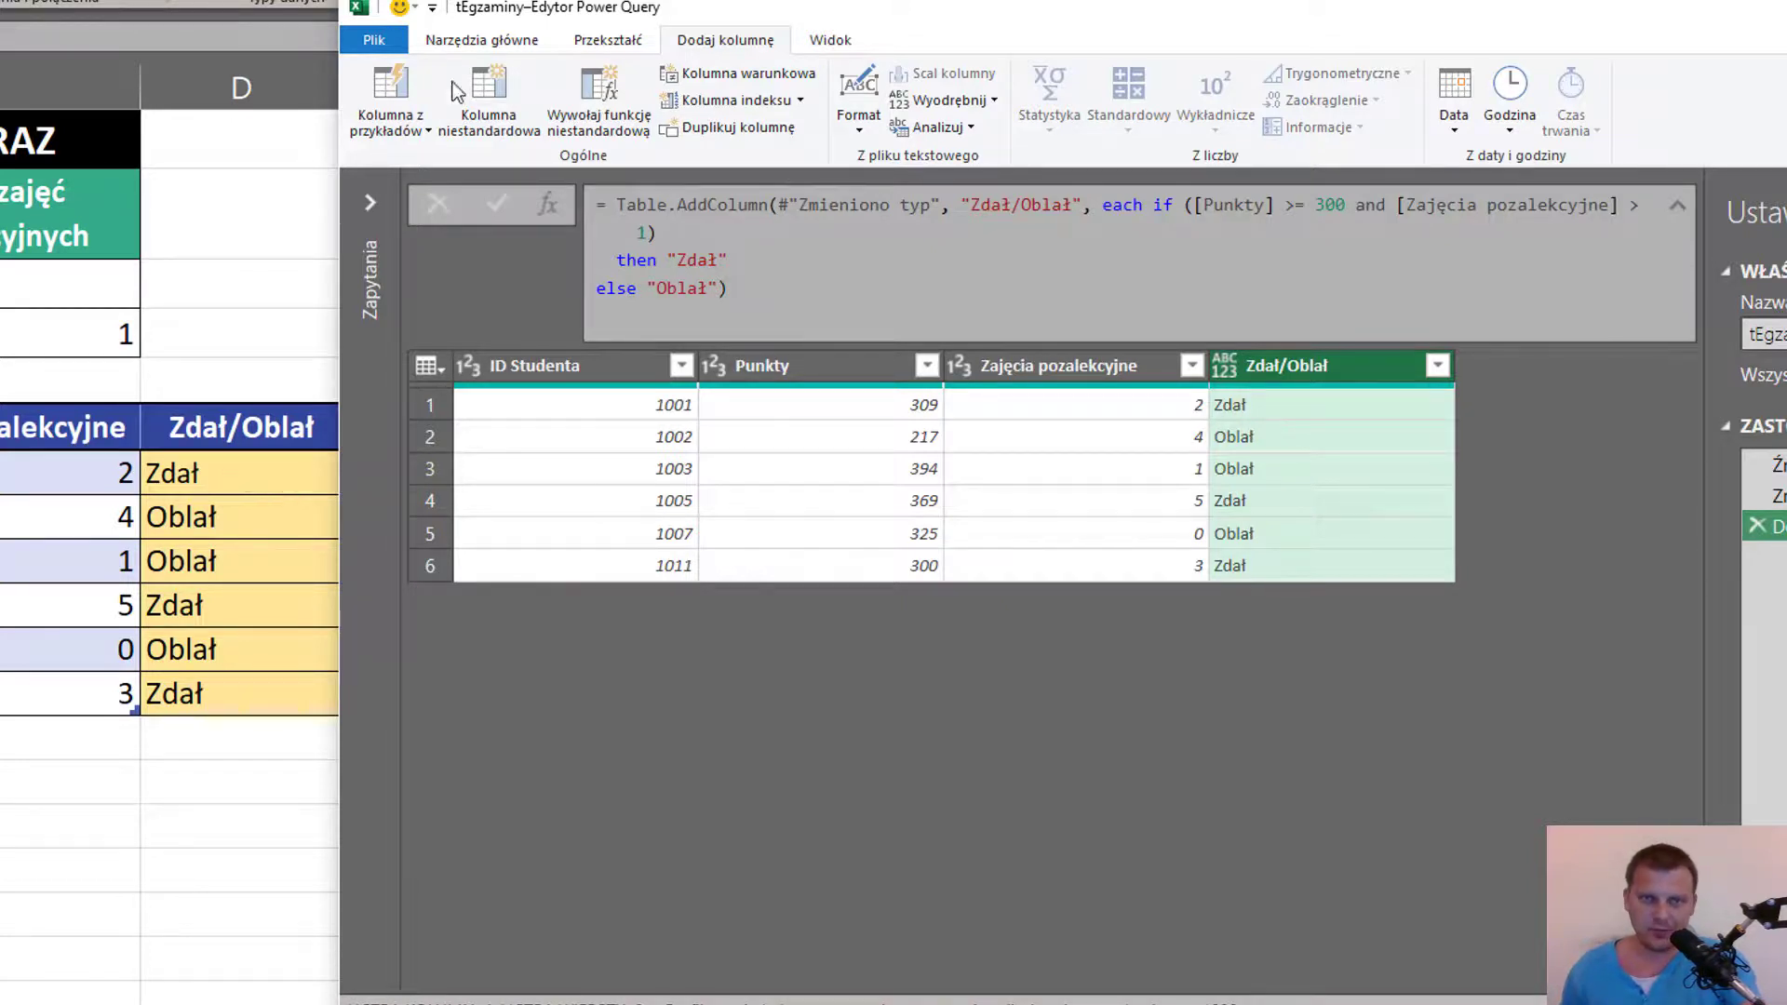
{"action": "left_click", "coordinate": [481, 40]}
{"action": "left_click", "coordinate": [402, 138]}
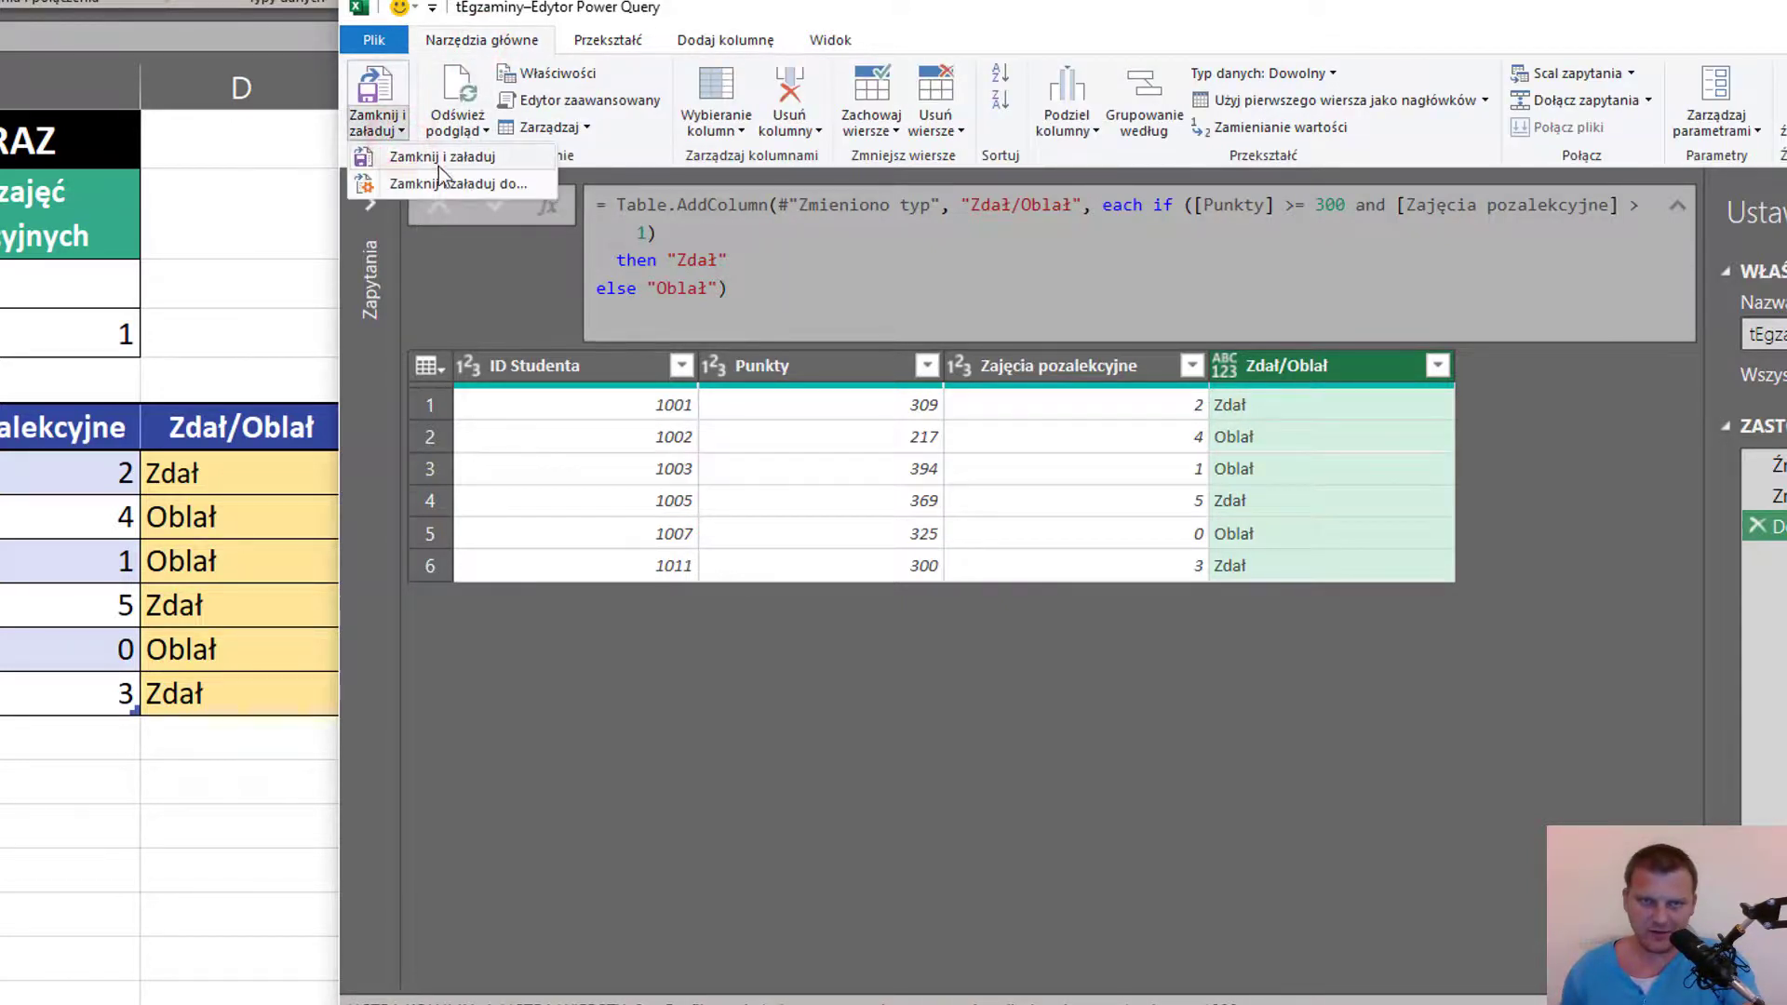
{"action": "left_click", "coordinate": [465, 180]}
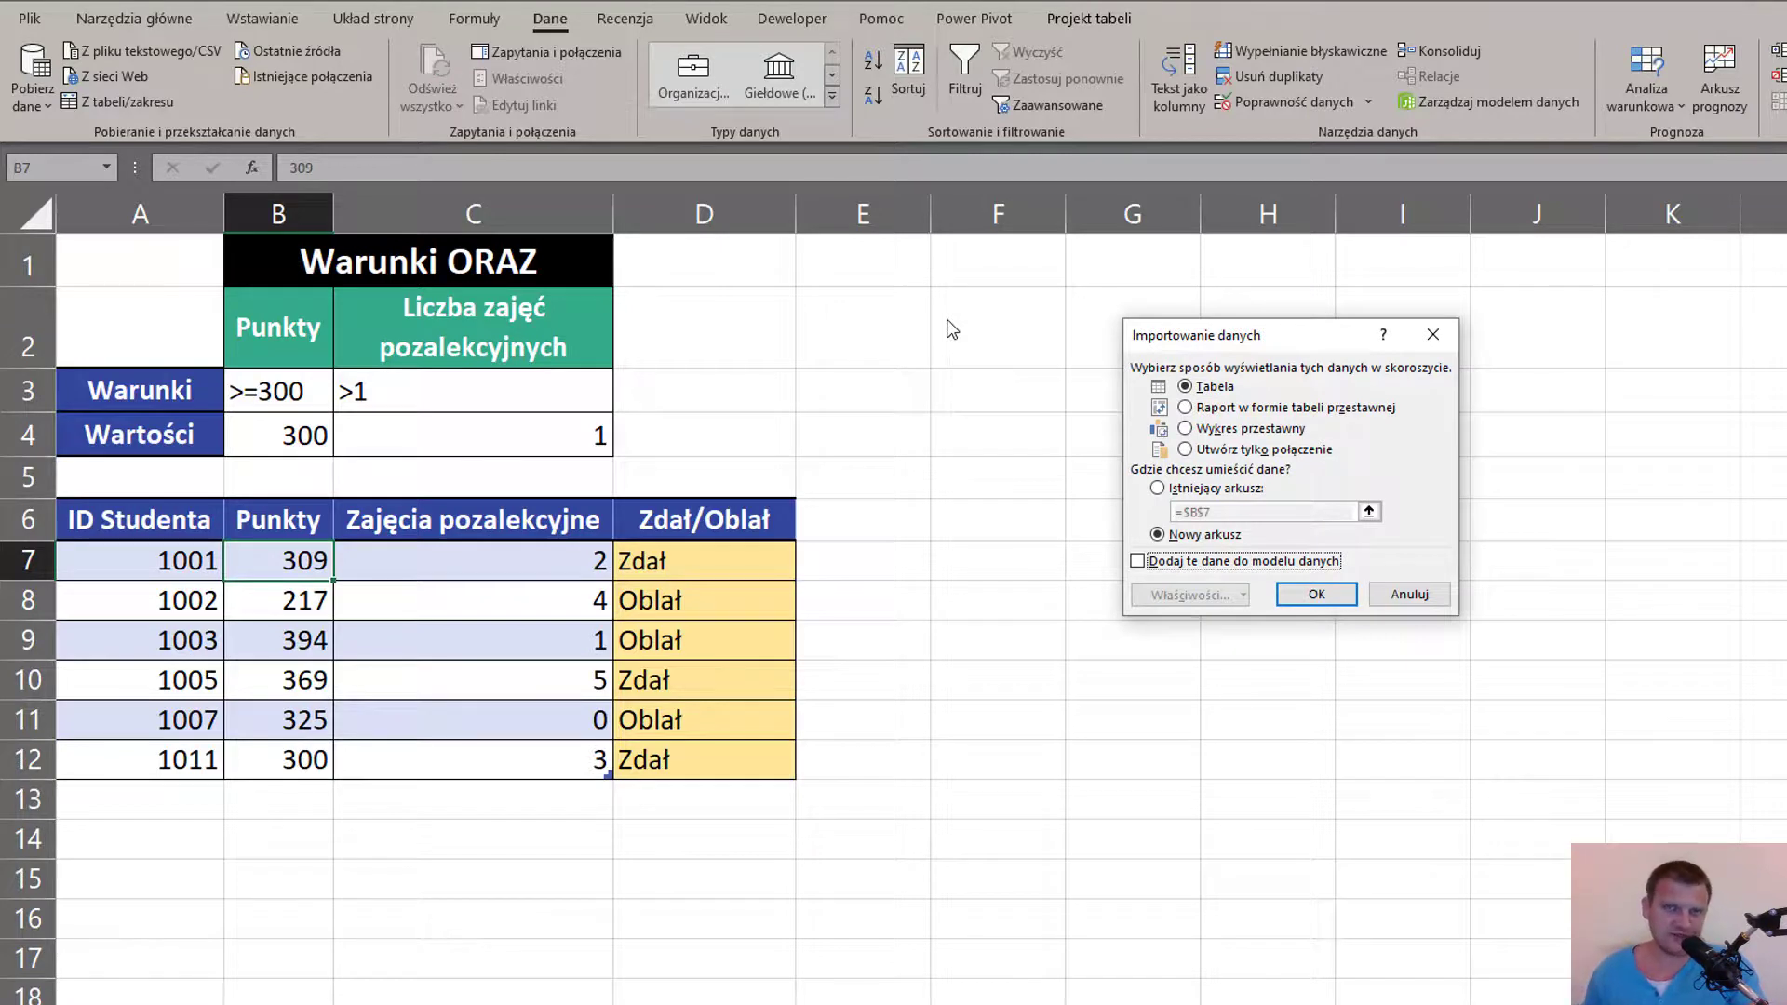
Load the tEgzaminy table onto the existing sheet at cell F6, then select columns F to H.
{"action": "left_click", "coordinate": [1208, 493]}
{"action": "left_click", "coordinate": [997, 519]}
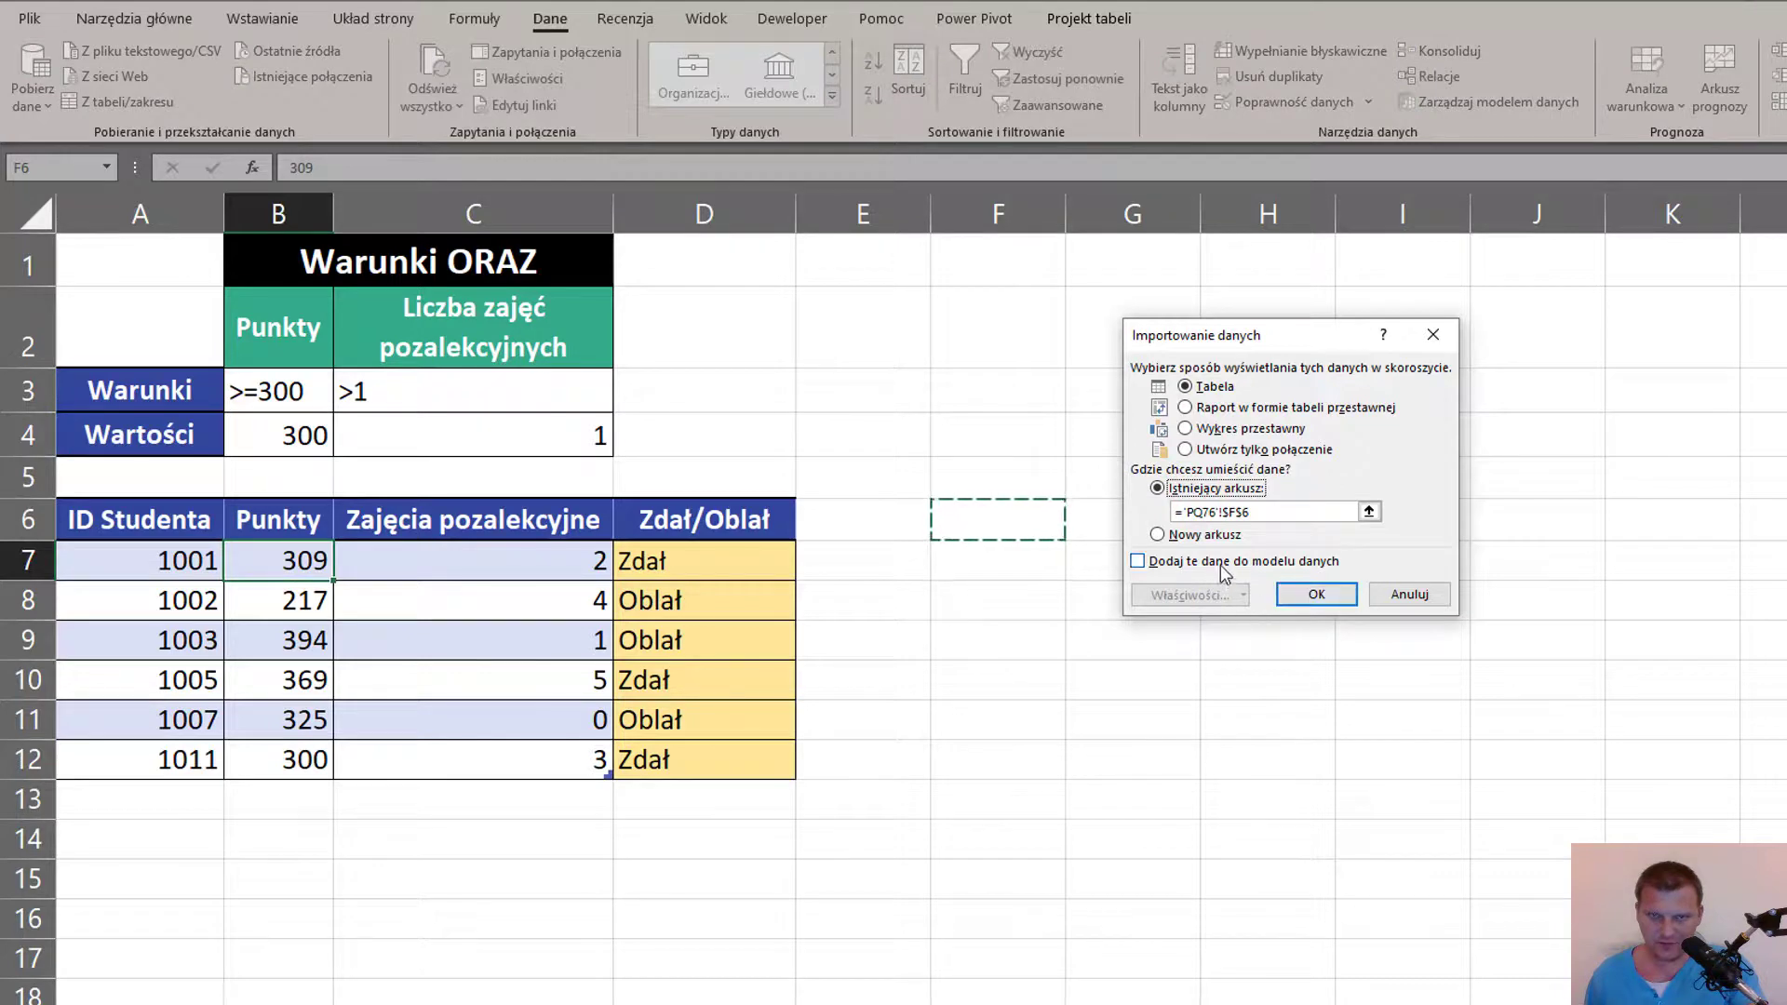
{"action": "left_click", "coordinate": [1322, 593]}
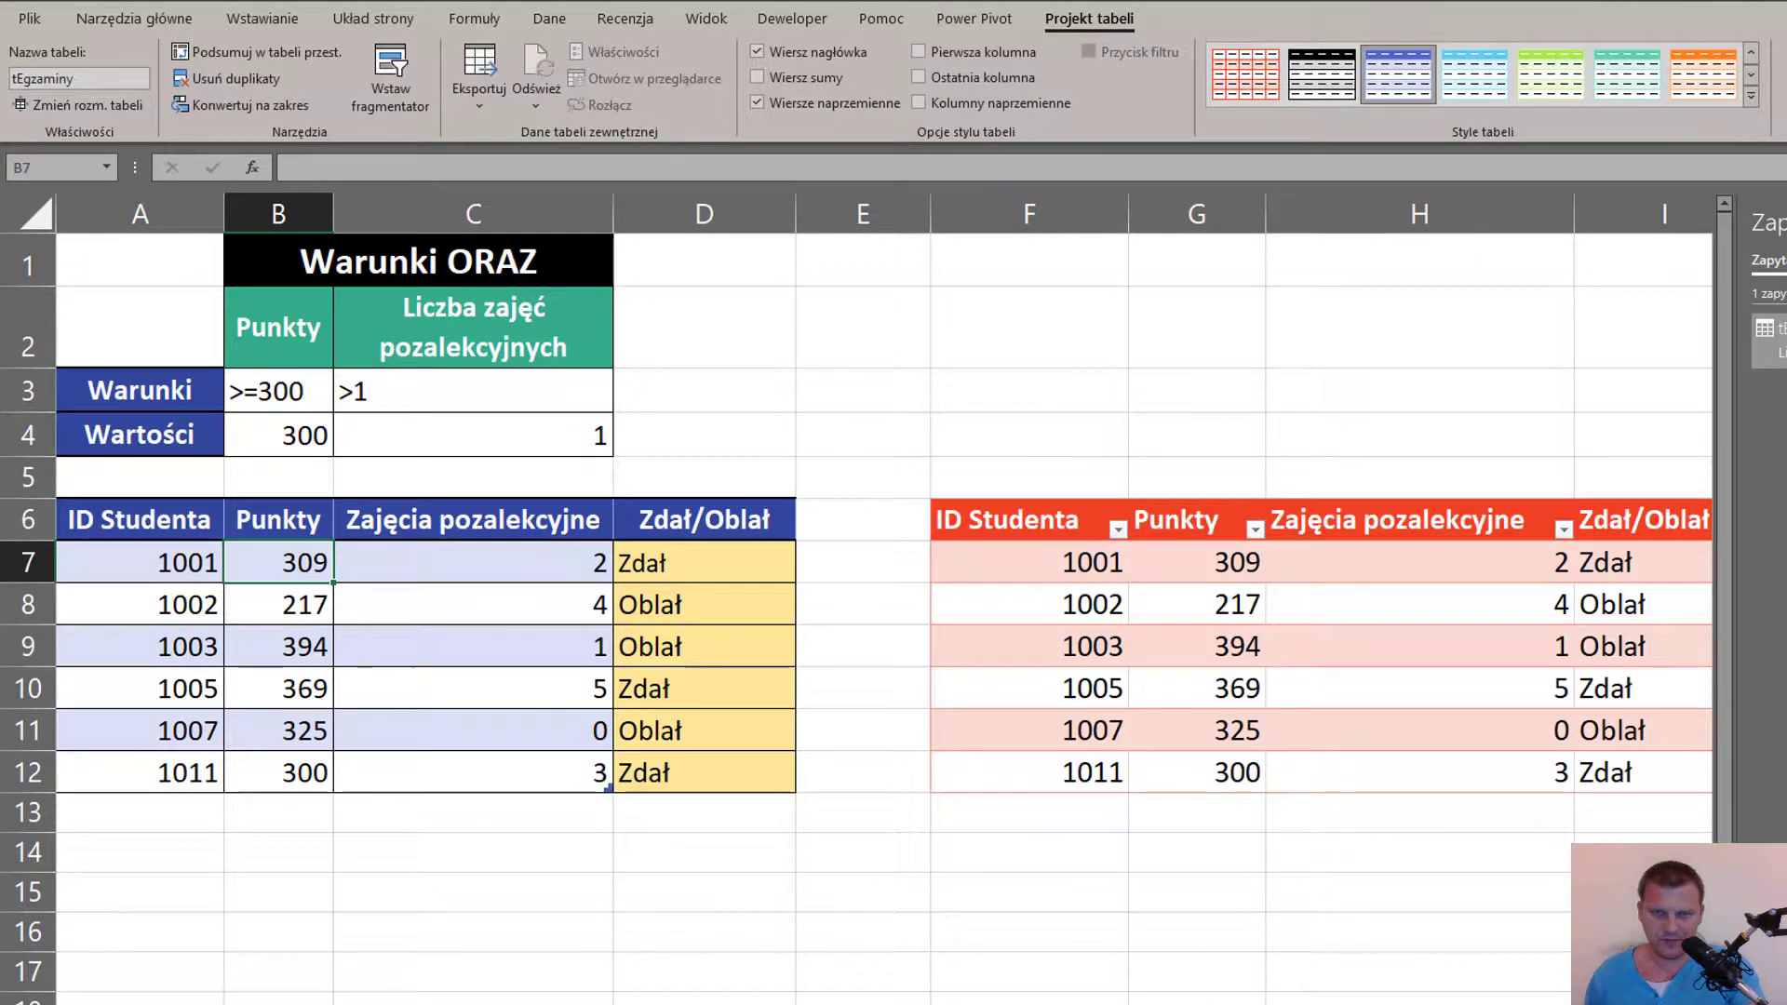
{"action": "left_click_drag", "start_coordinate": [1089, 223], "coordinate": [1309, 212]}
Hide columns F–H and select the query and formula Zdał/Oblał results for comparison.
{"action": "right_click", "coordinate": [1198, 220]}
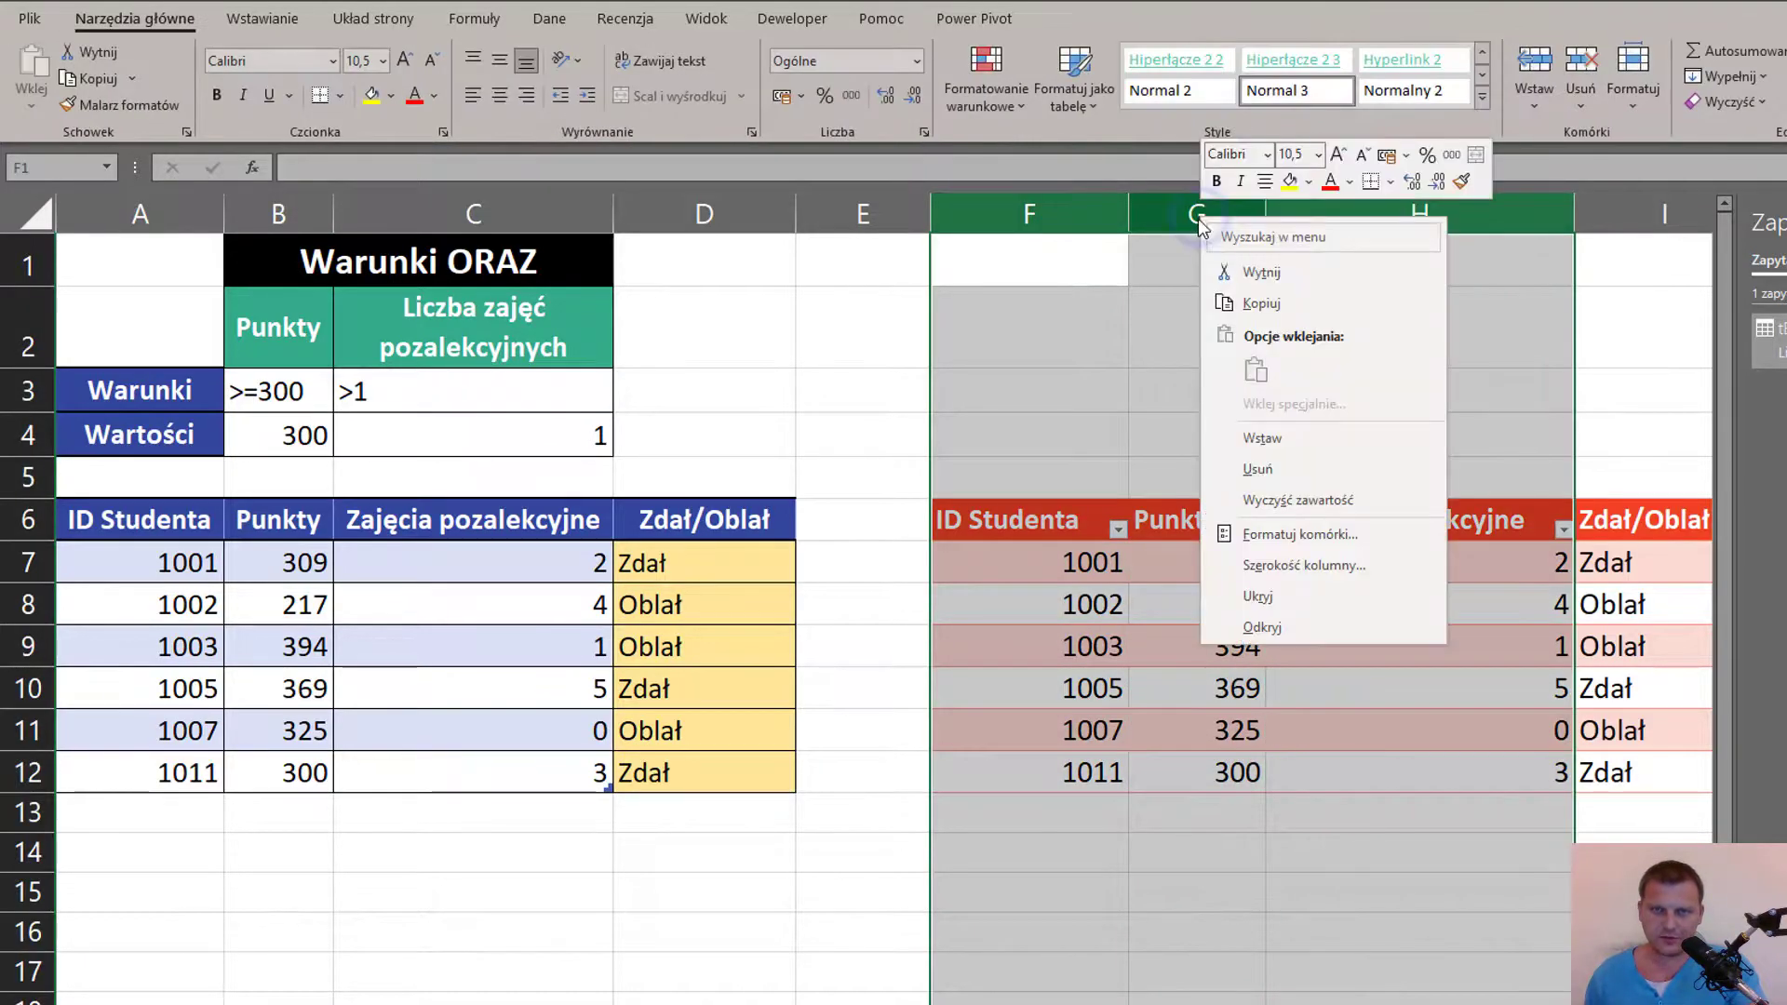
{"action": "left_click", "coordinate": [1285, 594]}
{"action": "left_click_drag", "start_coordinate": [998, 563], "coordinate": [1030, 761]}
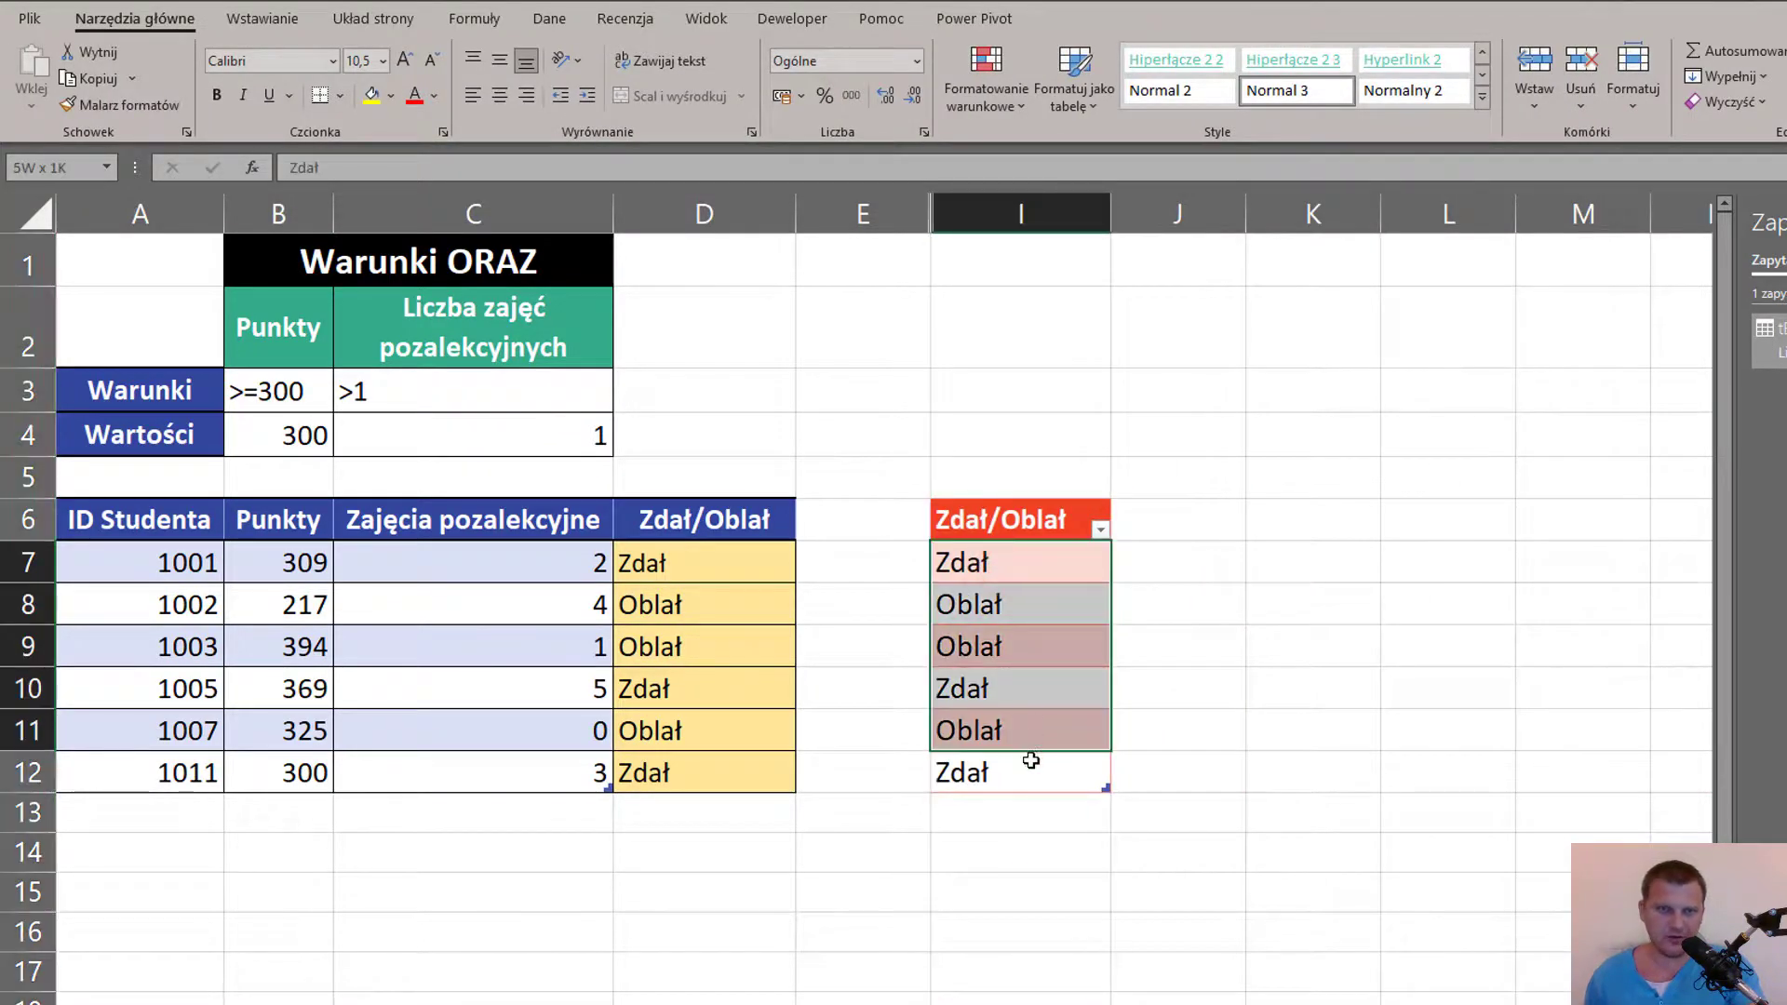
{"action": "left_click_drag", "start_coordinate": [717, 562], "coordinate": [710, 763]}
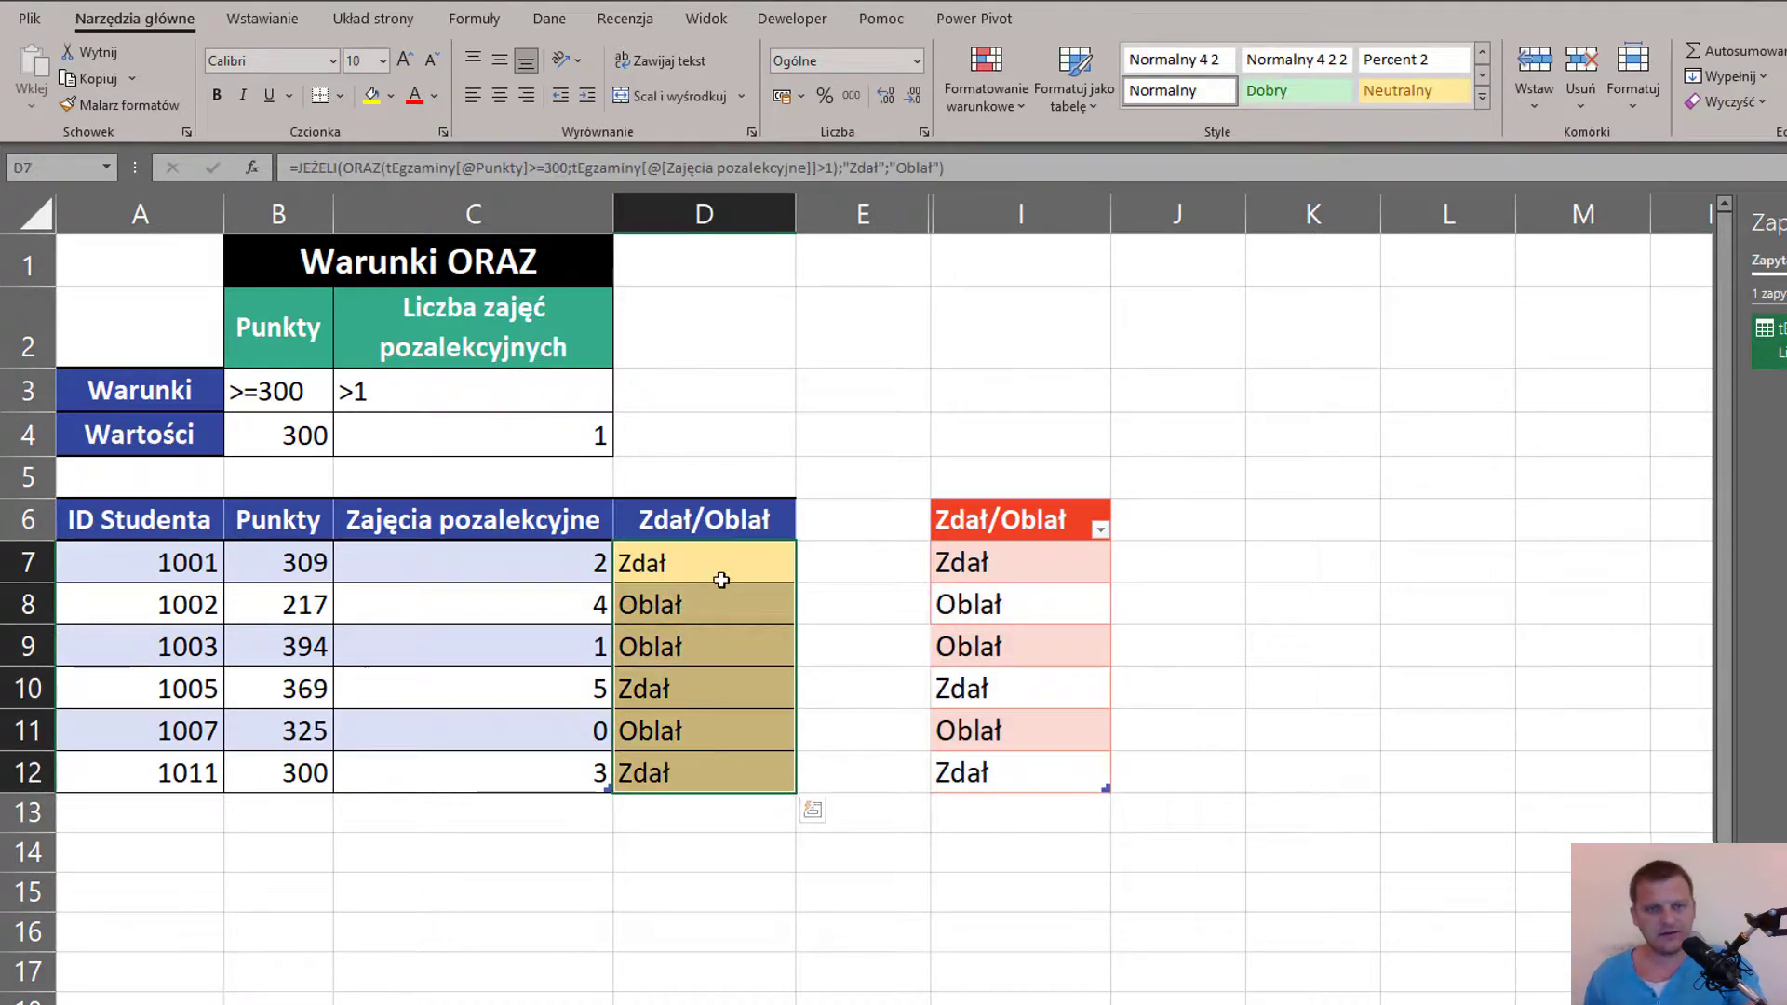
Inspect D7's ORAZ formula without changing it, then select the query's Zdał/Oblał column I.
{"action": "left_click", "coordinate": [721, 580]}
{"action": "double_click", "coordinate": [713, 567]}
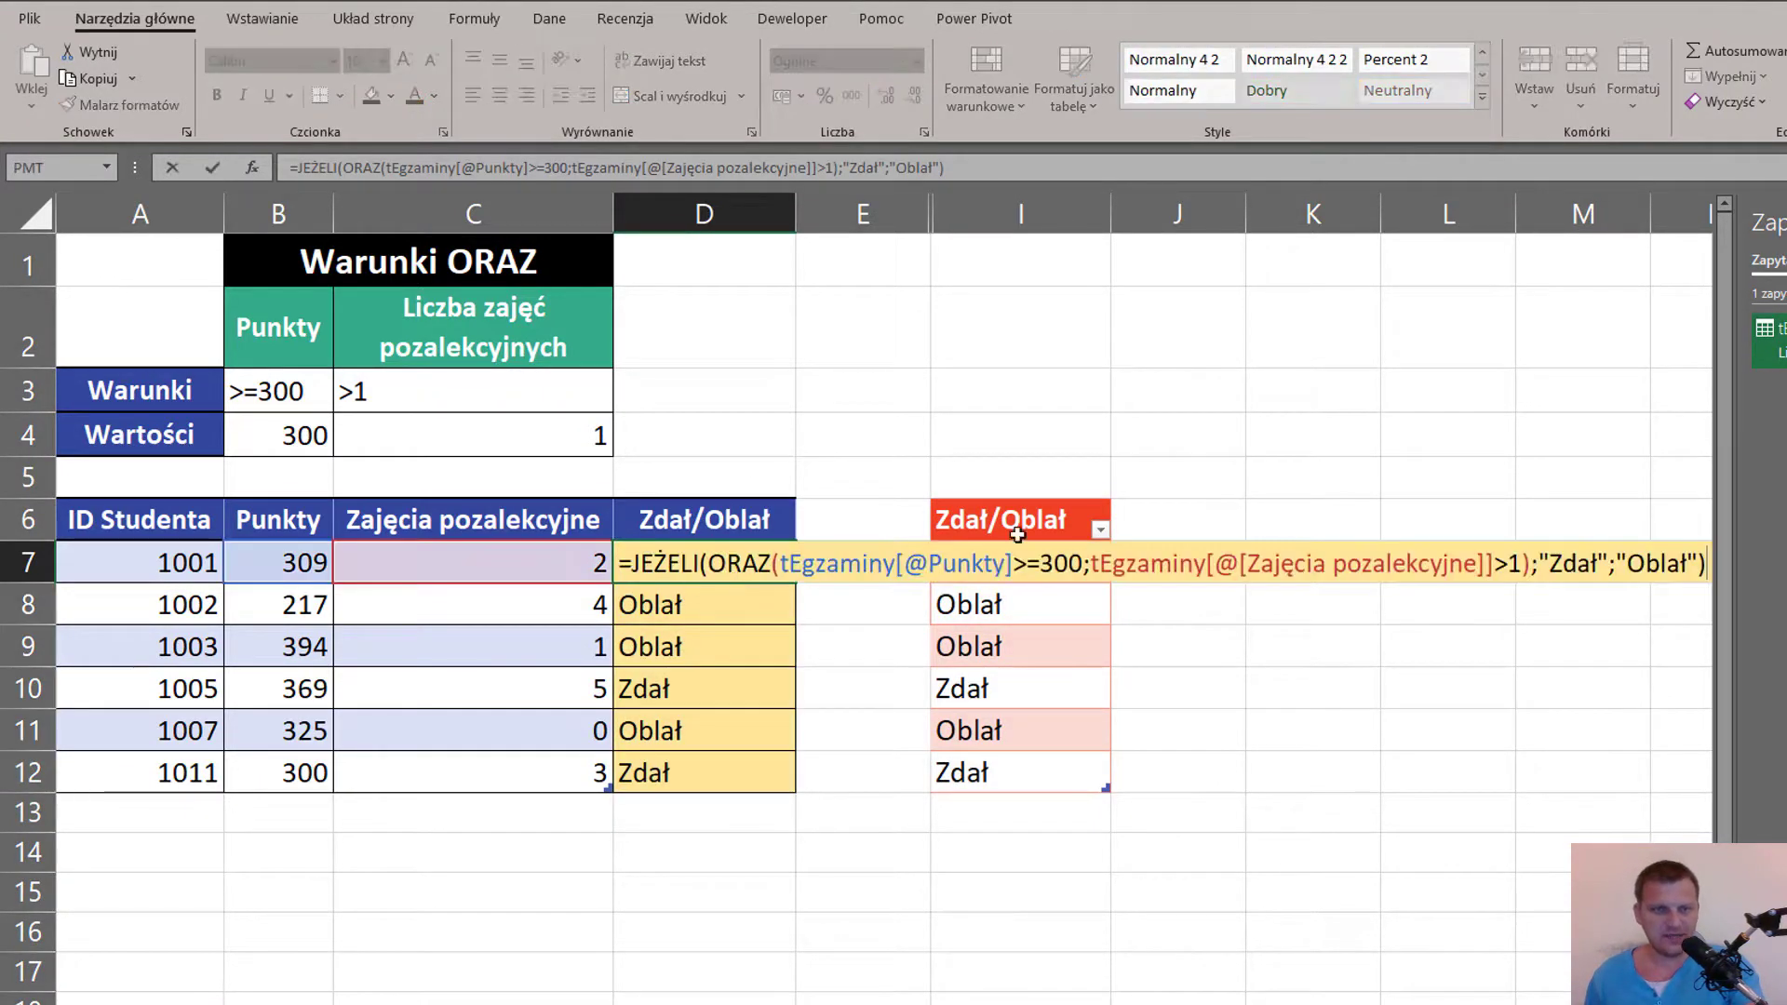
{"action": "double_click", "coordinate": [735, 562]}
{"action": "key", "text": "Escape"}
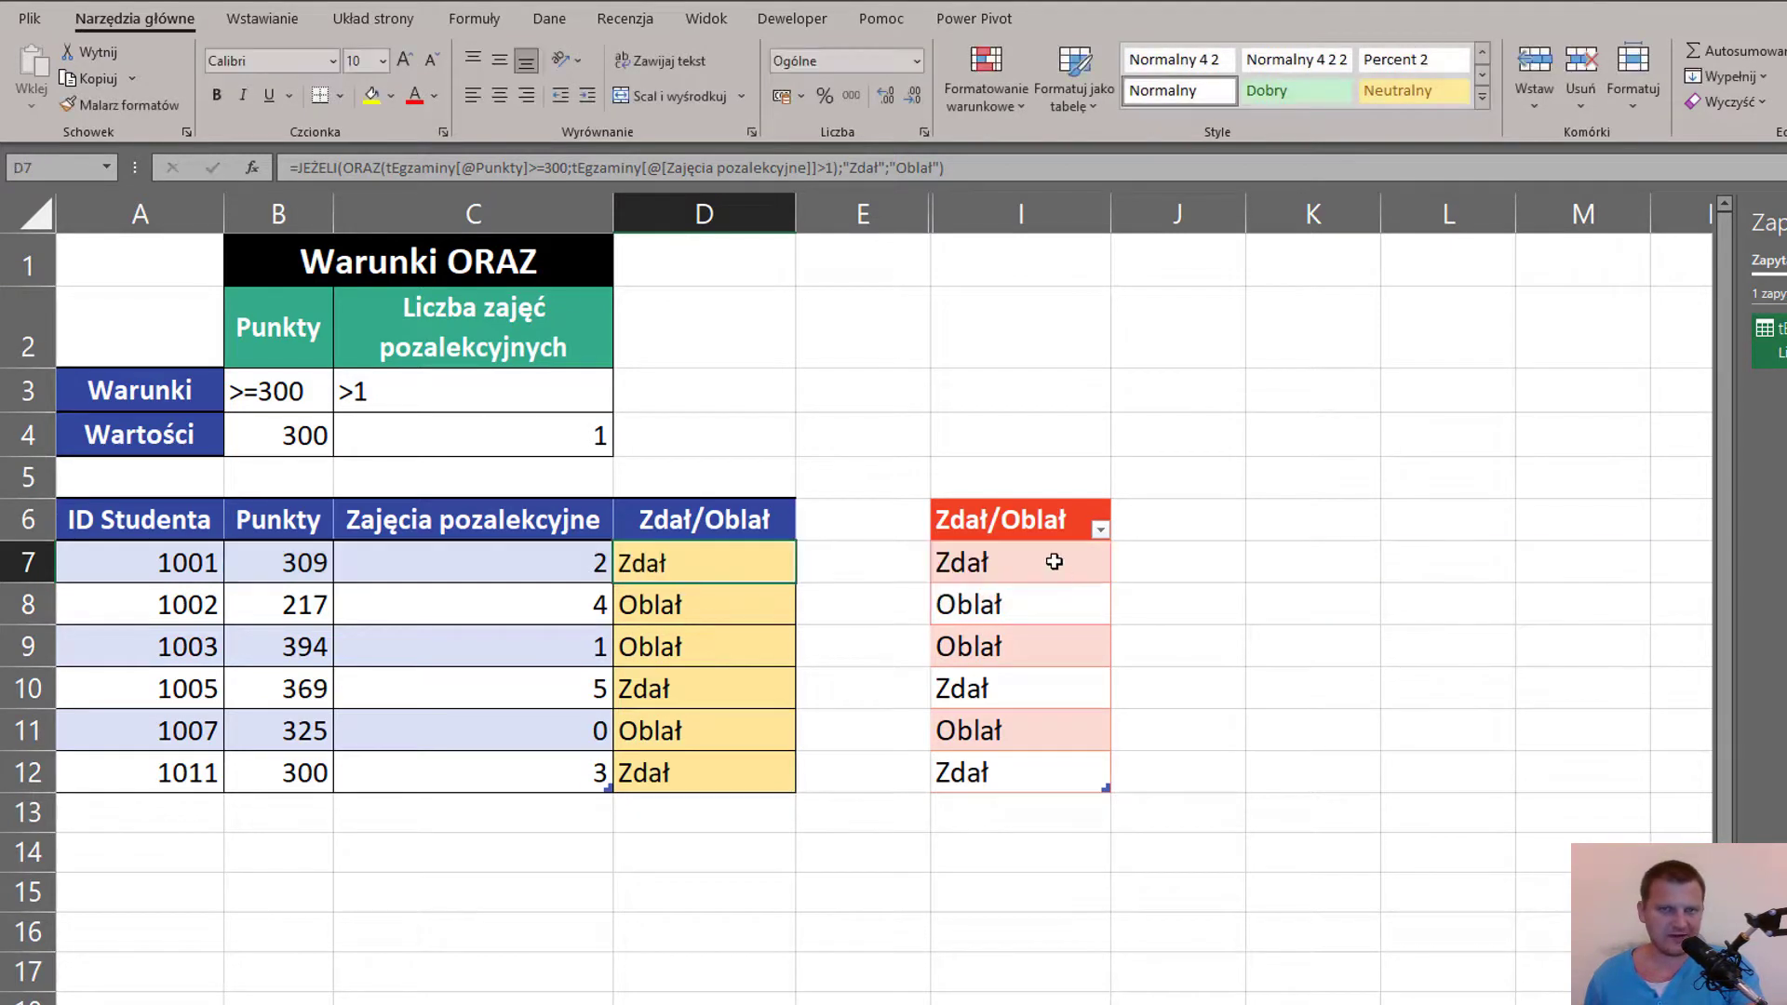
{"action": "left_click", "coordinate": [1054, 562]}
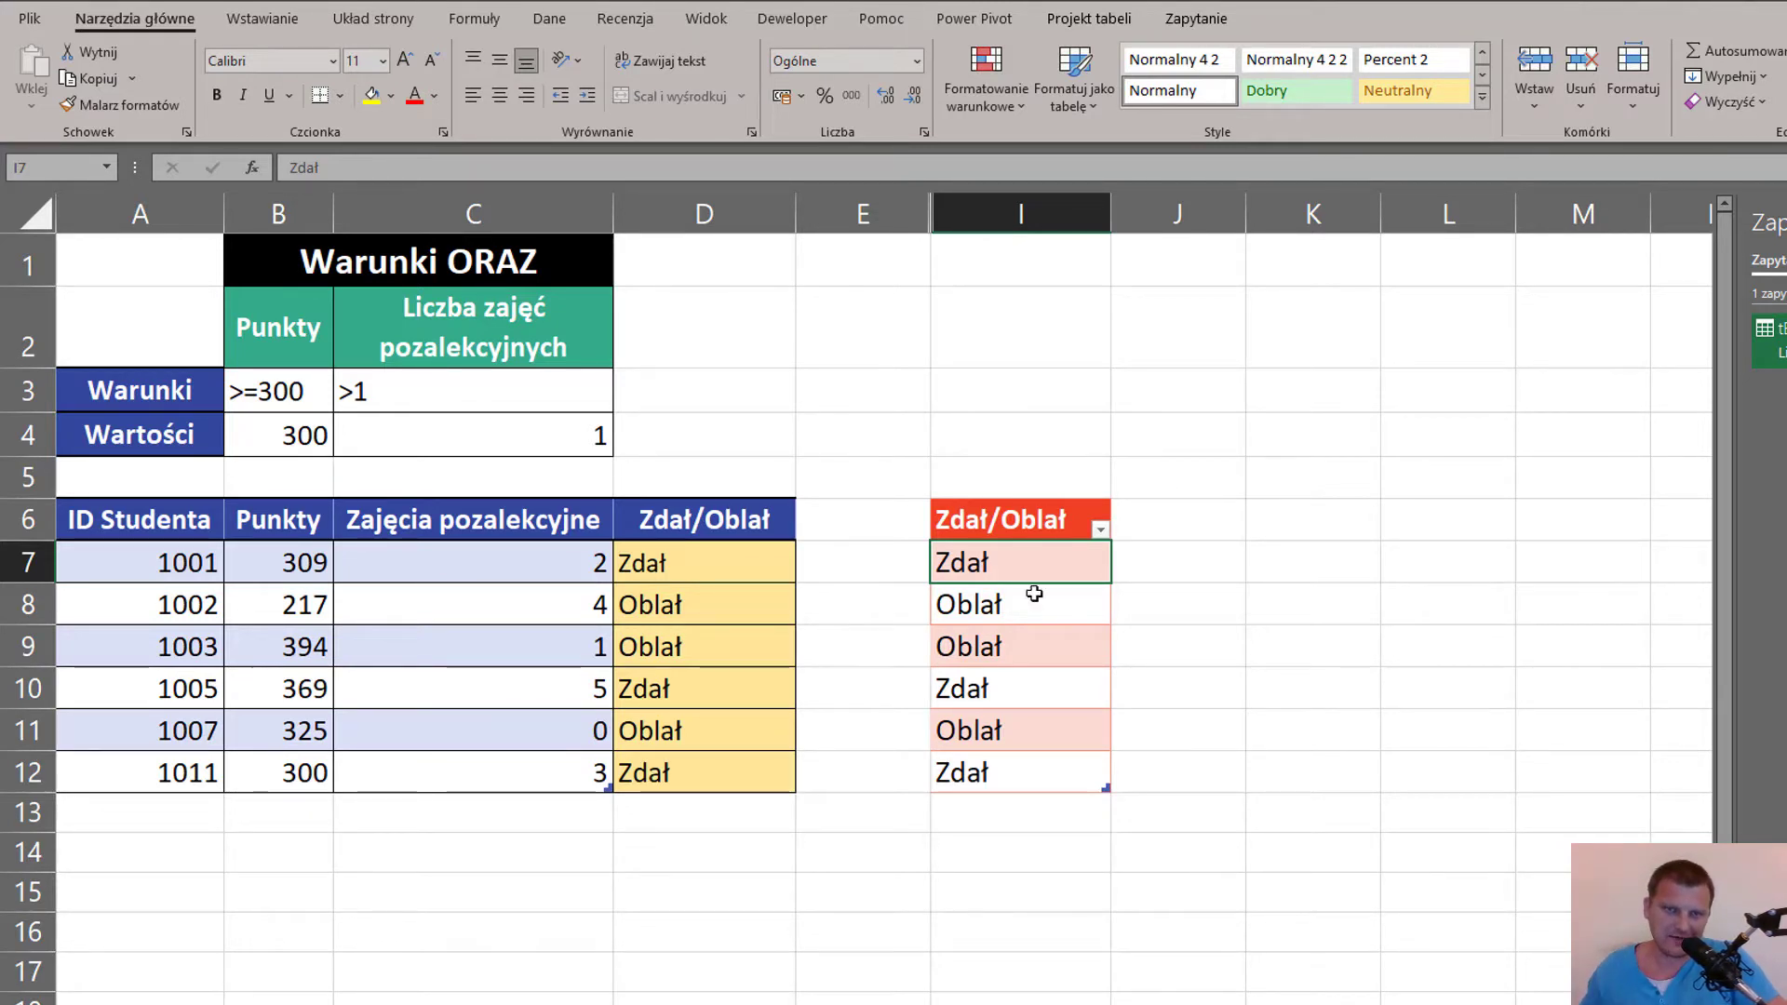
{"action": "left_click_drag", "start_coordinate": [1028, 513], "coordinate": [1034, 761]}
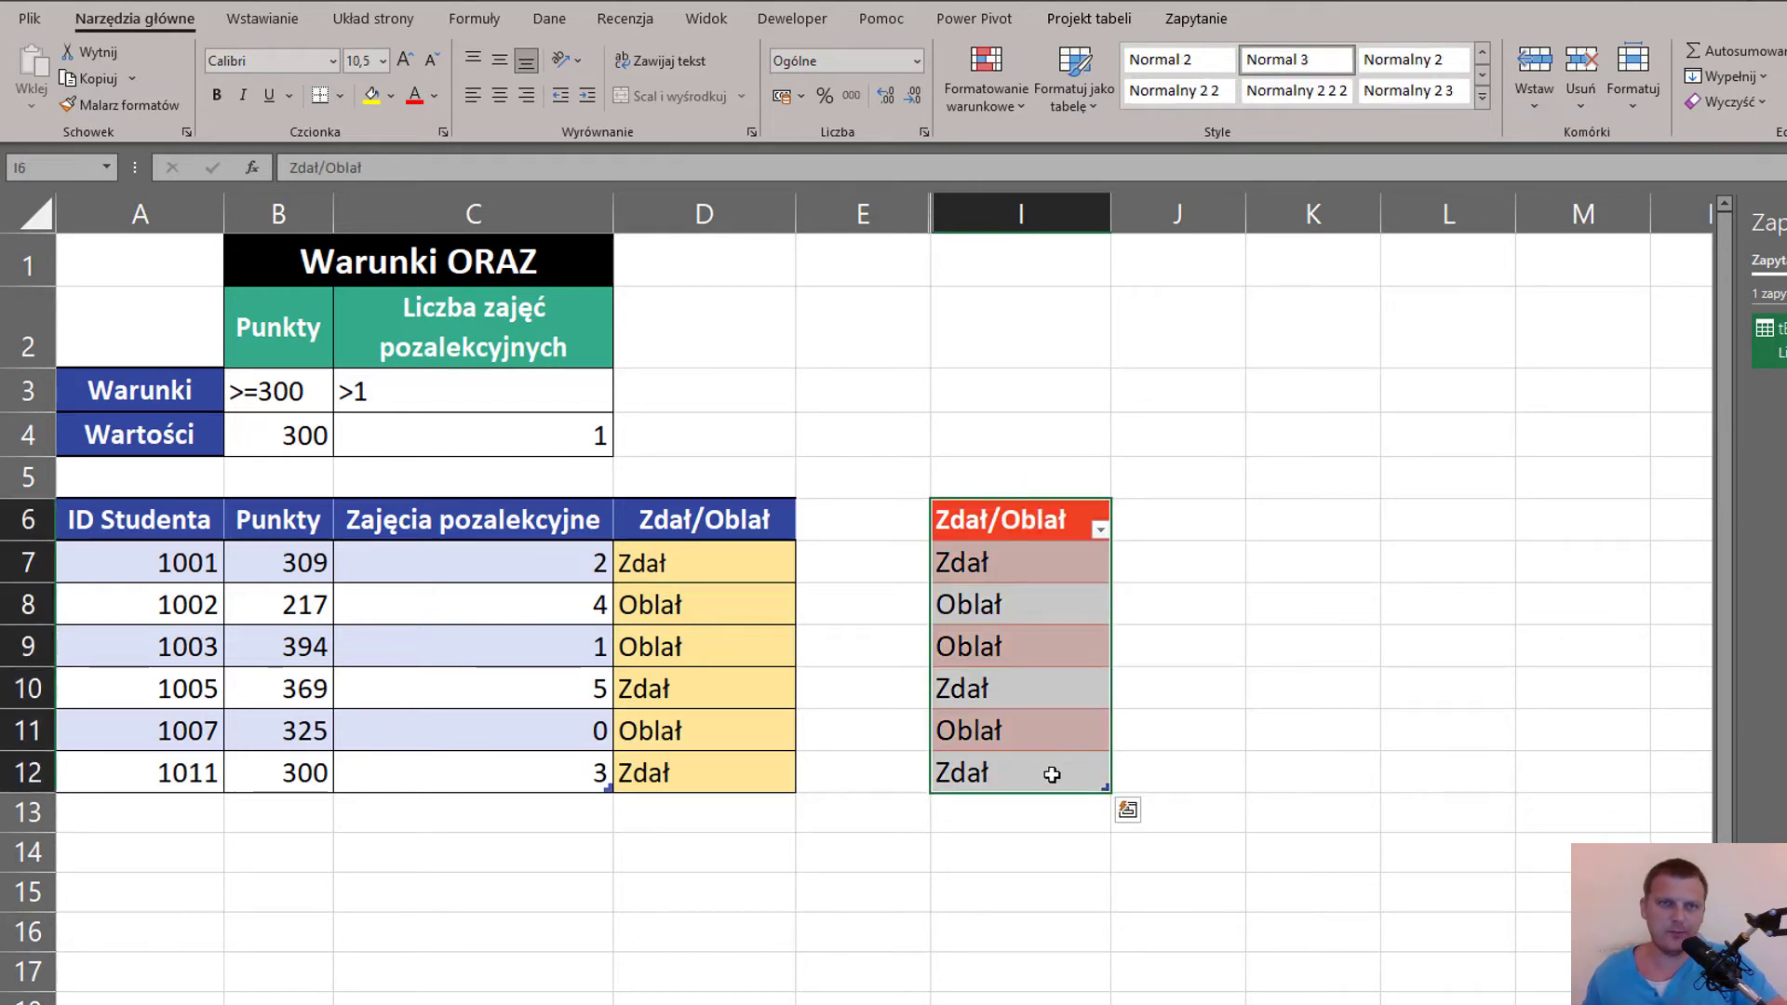